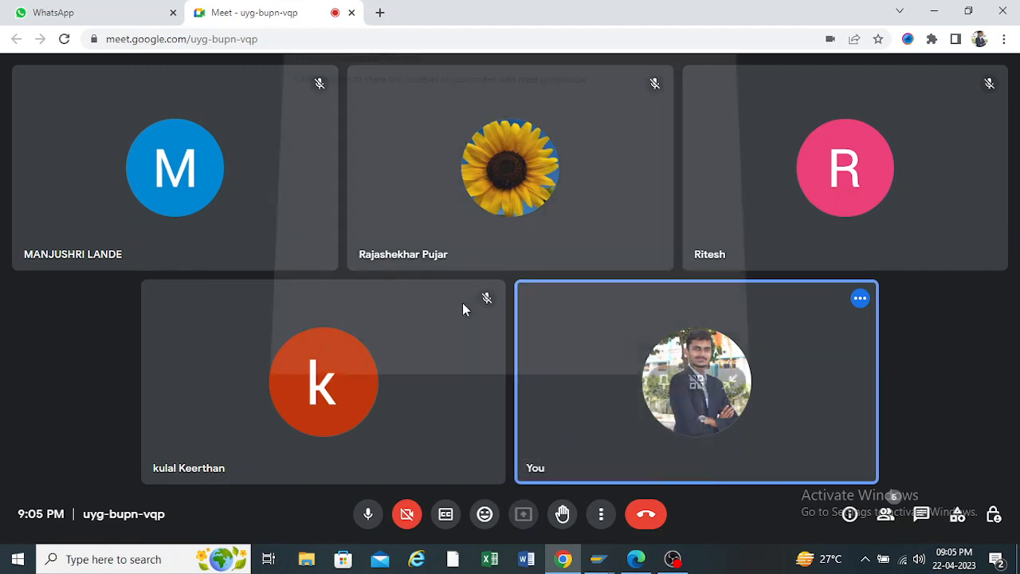
Share the entire screen with the meeting and switch to the Source List & PIR PDF in Edge
click(644, 347)
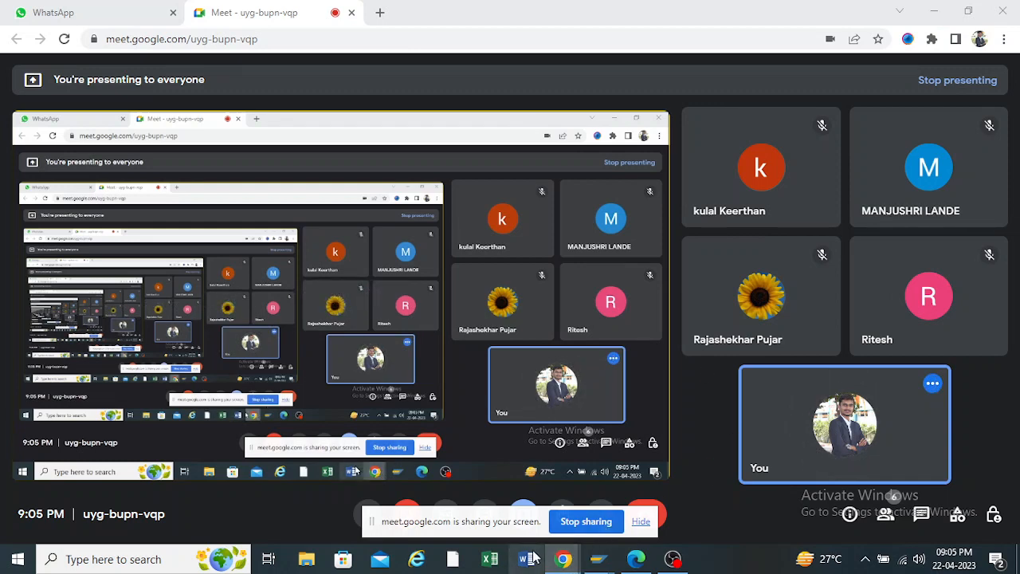
mouse_move(637, 558)
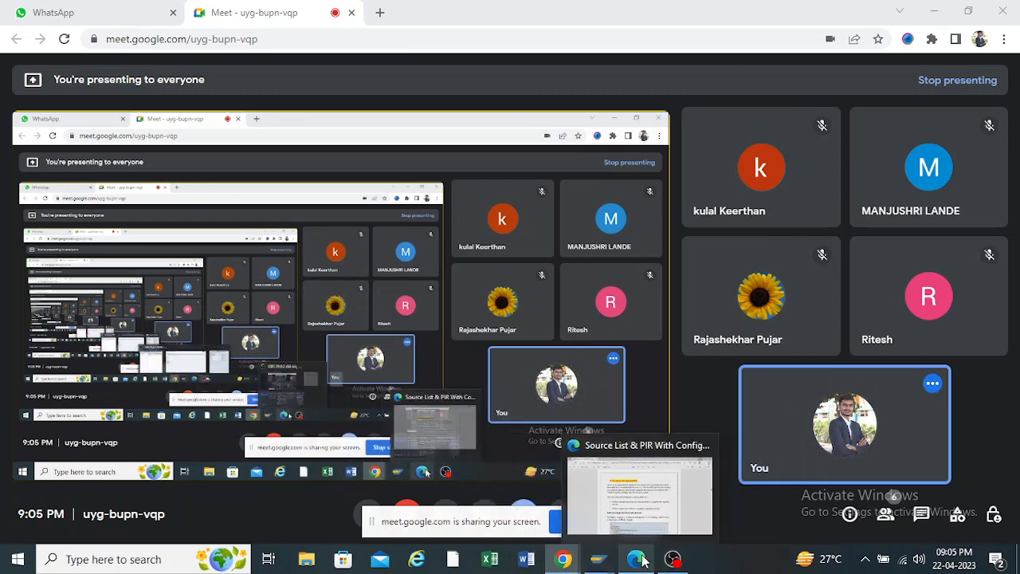
click(630, 454)
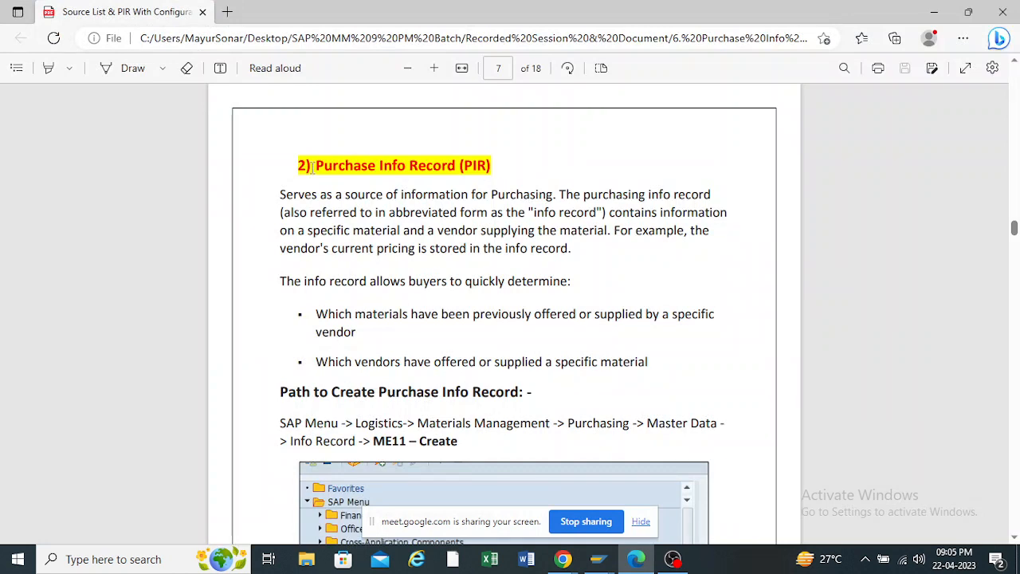
Read the Purchase Info Record (PIR) definition on page 7, marking the heading and the "info record" wording
drag(293, 166, 514, 169)
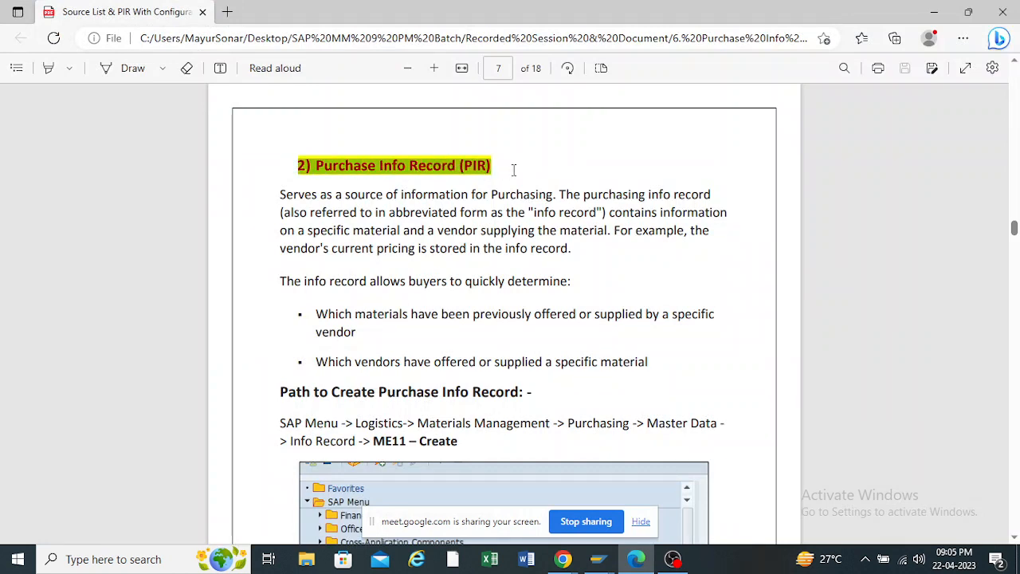
click(405, 229)
drag(529, 213, 599, 213)
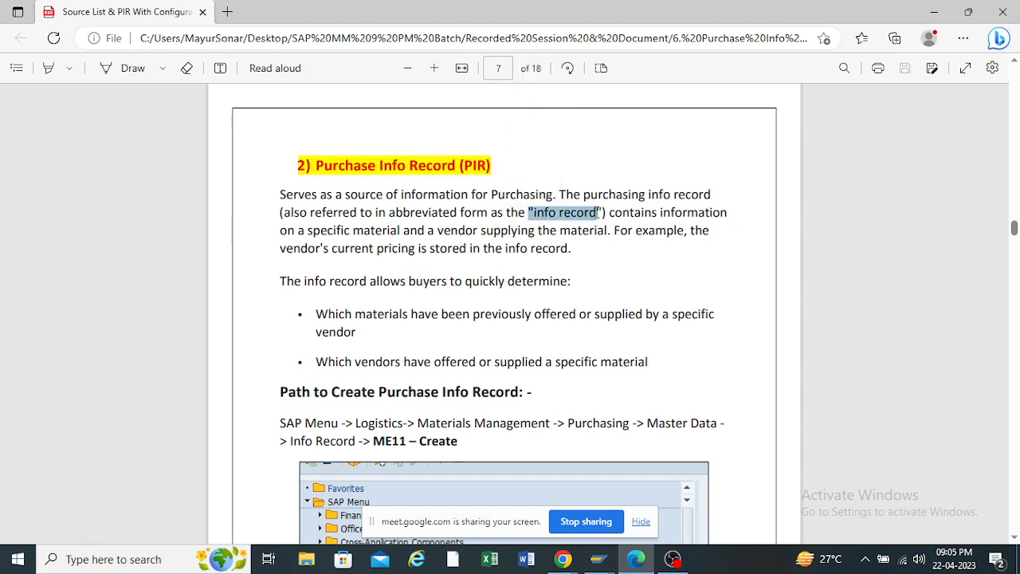
click(576, 264)
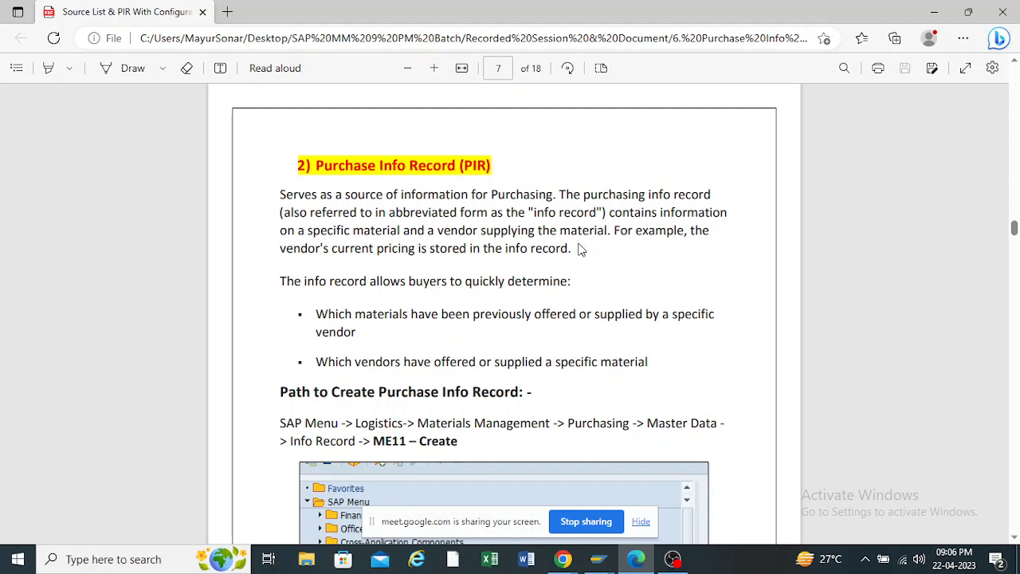
drag(573, 249, 477, 256)
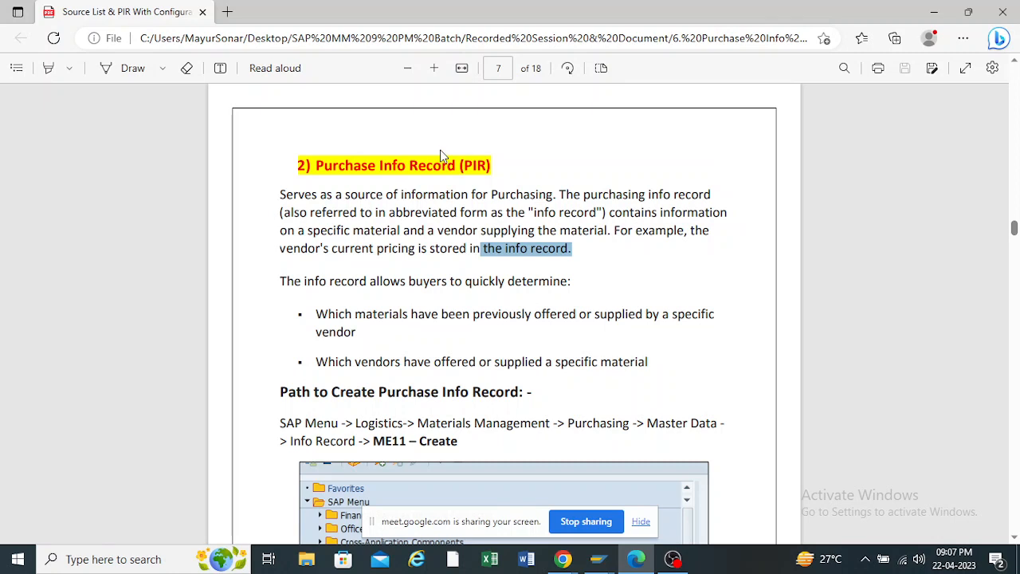
Review the documented SAP menu path for creating a purchase info record and mark "ME11 – Create"
scroll(442, 156, down, 1)
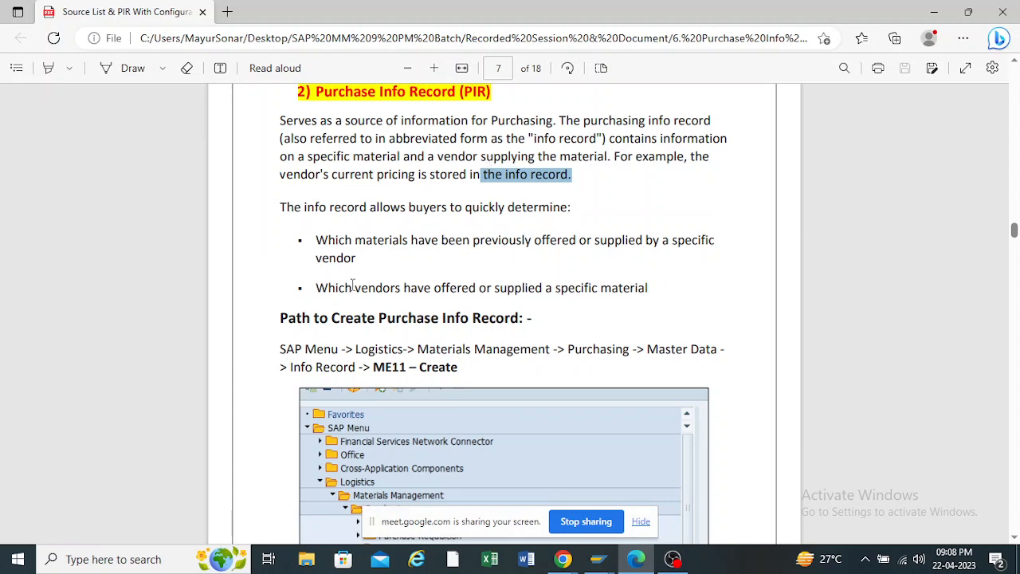
scroll(489, 162, down, 3)
scroll(344, 271, up, 1)
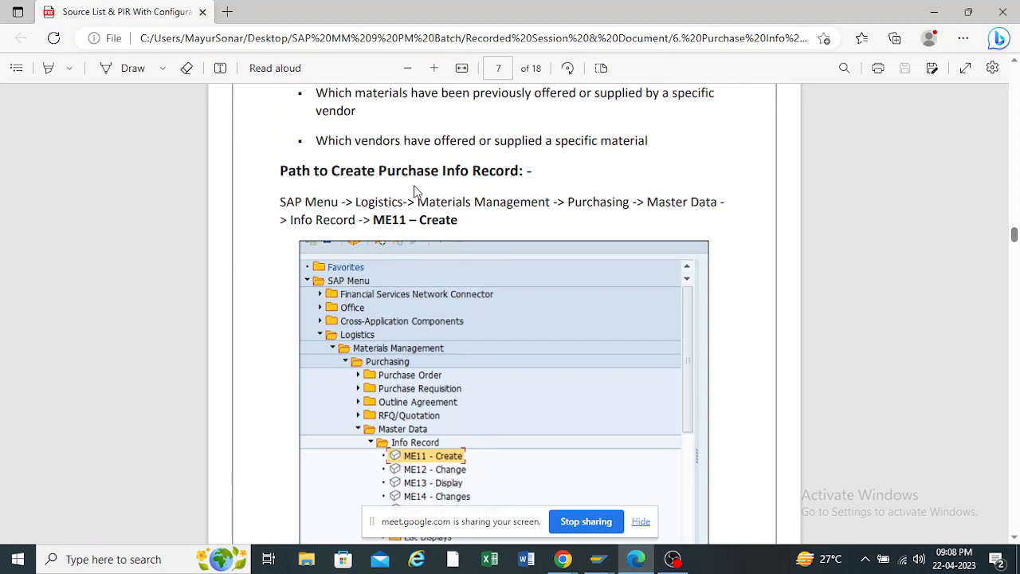
drag(375, 220, 456, 220)
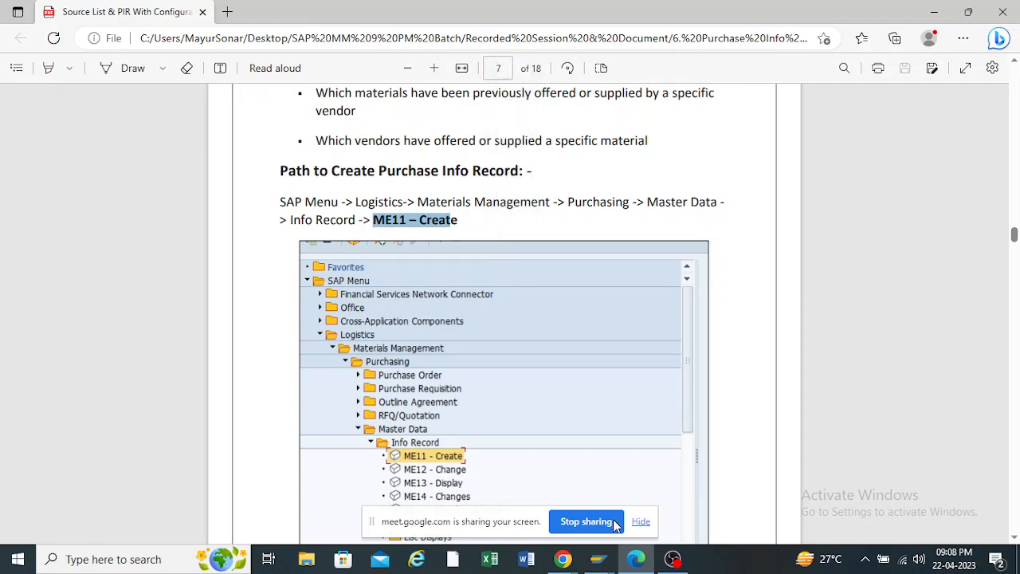
Switch to SAP, close the material number search results and leave Create Info Record for SAP Easy Access
mouse_move(596, 559)
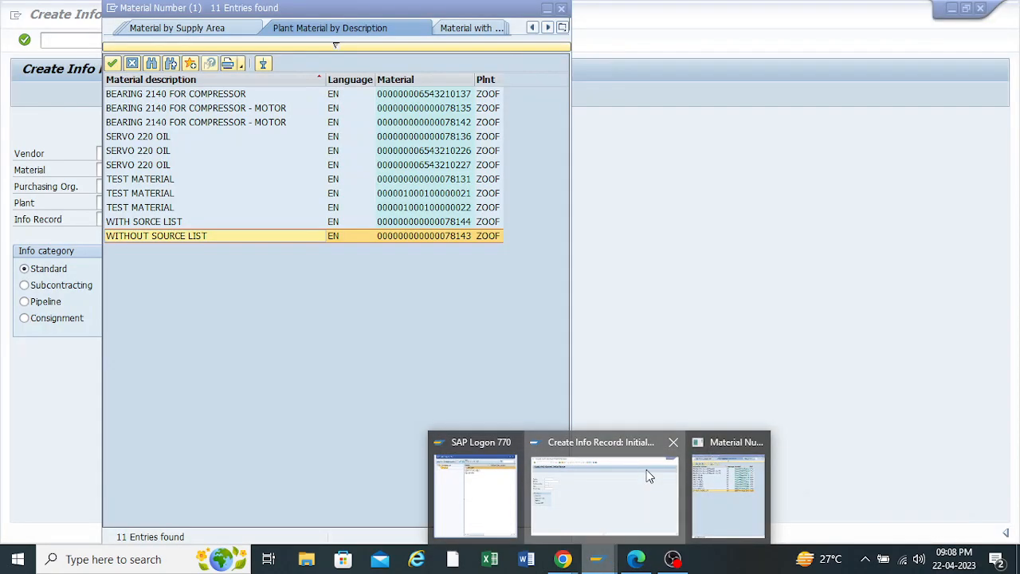
click(646, 474)
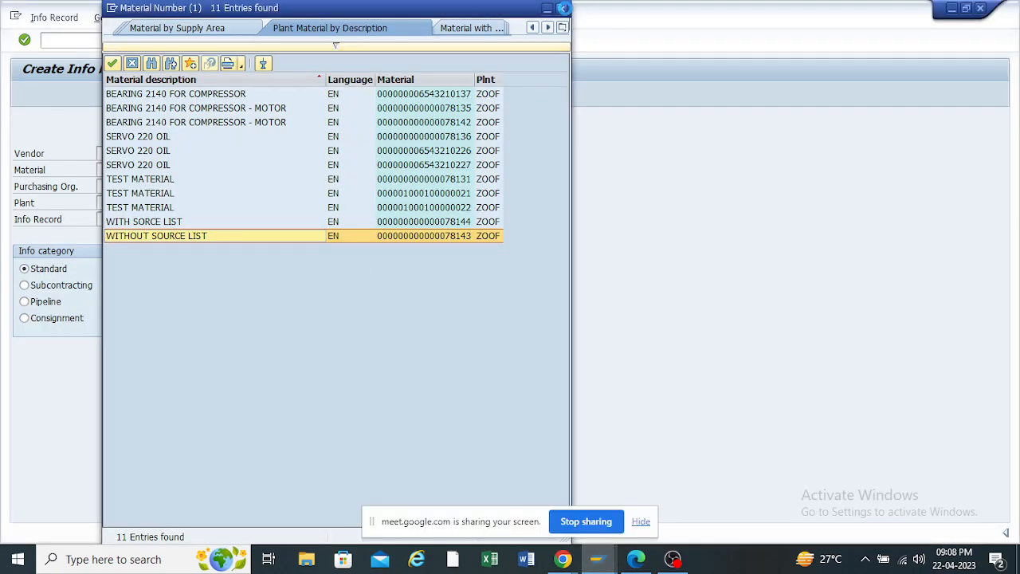
click(563, 9)
click(200, 40)
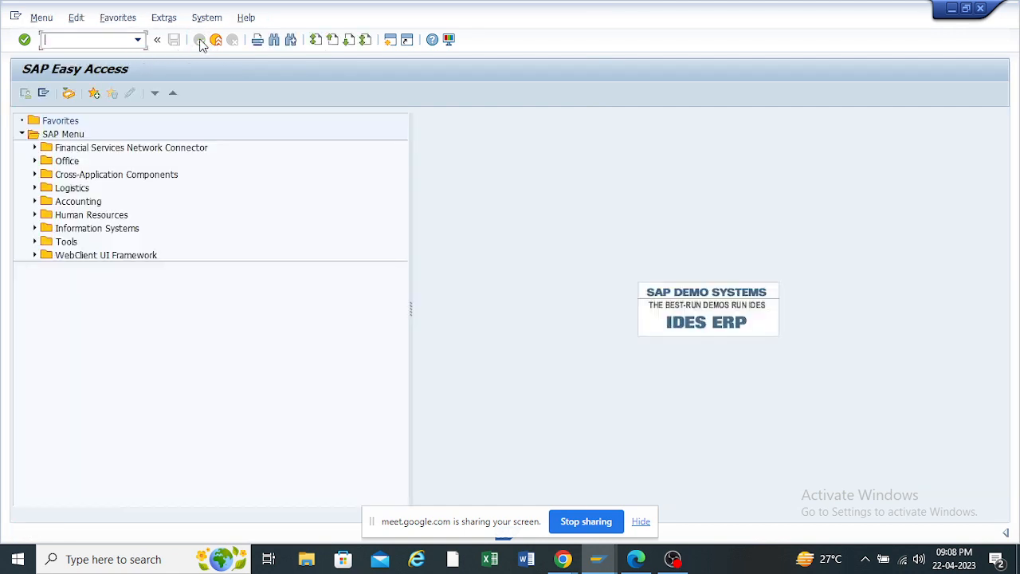
Open ME11 - Create under Logistics, Materials Management, Purchasing, Master Data, Info Record in the SAP menu
click(34, 189)
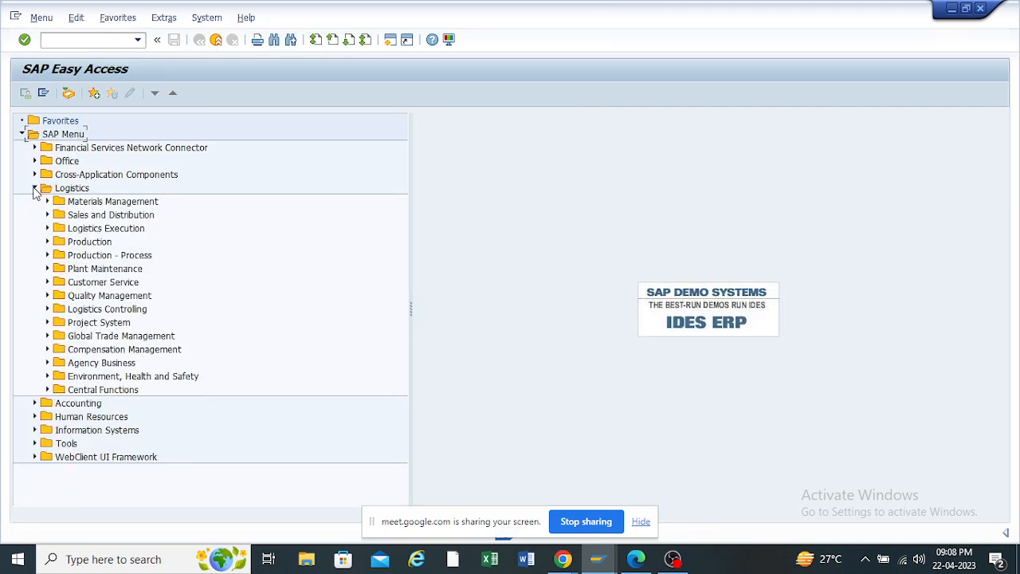
click(47, 201)
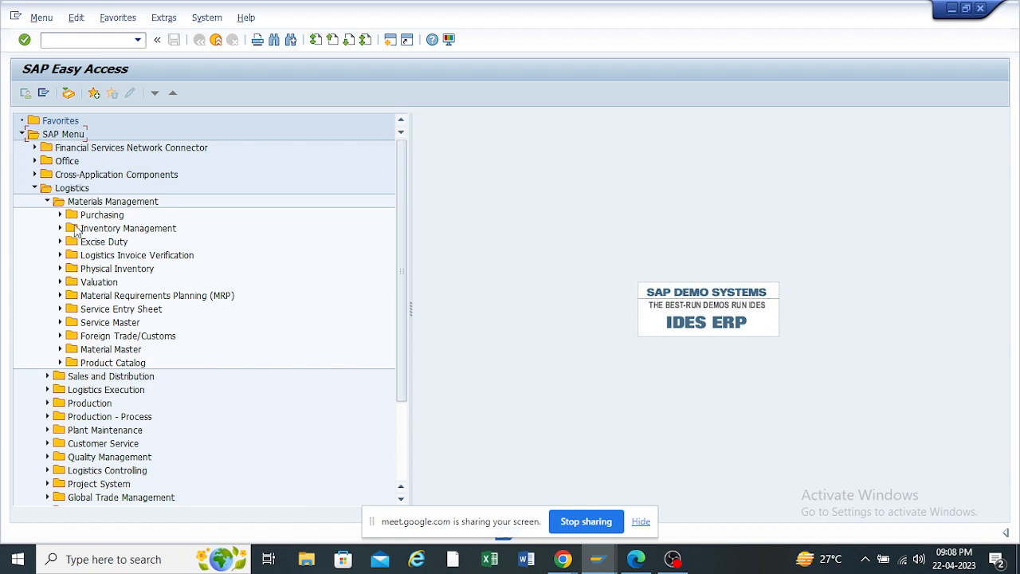
click(61, 216)
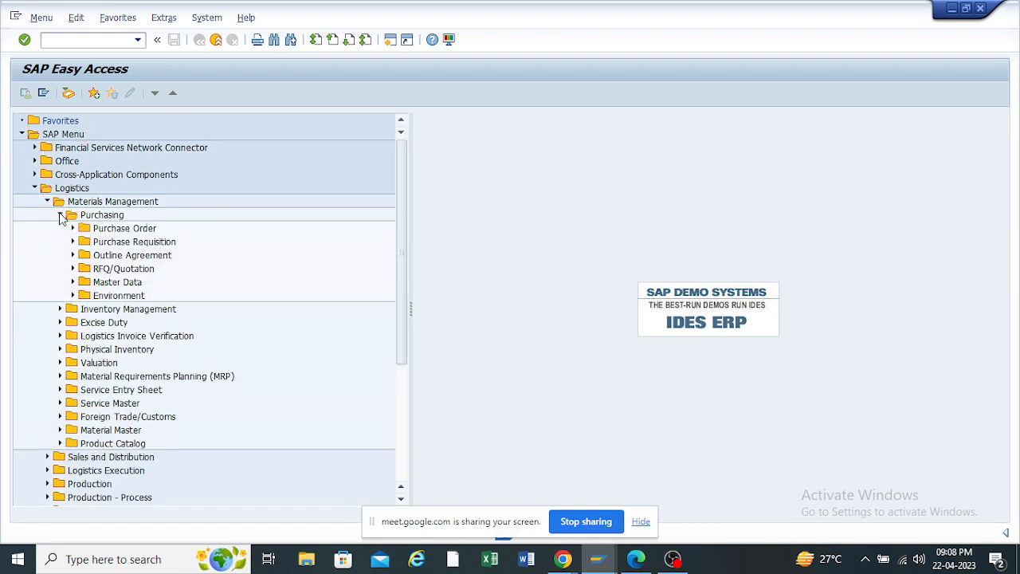
click(72, 282)
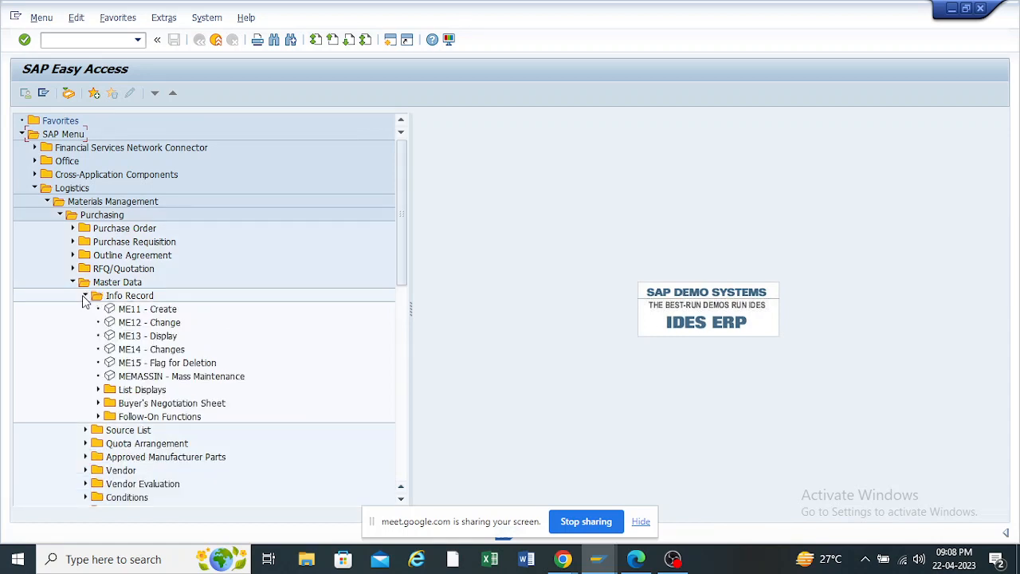
double_click(136, 311)
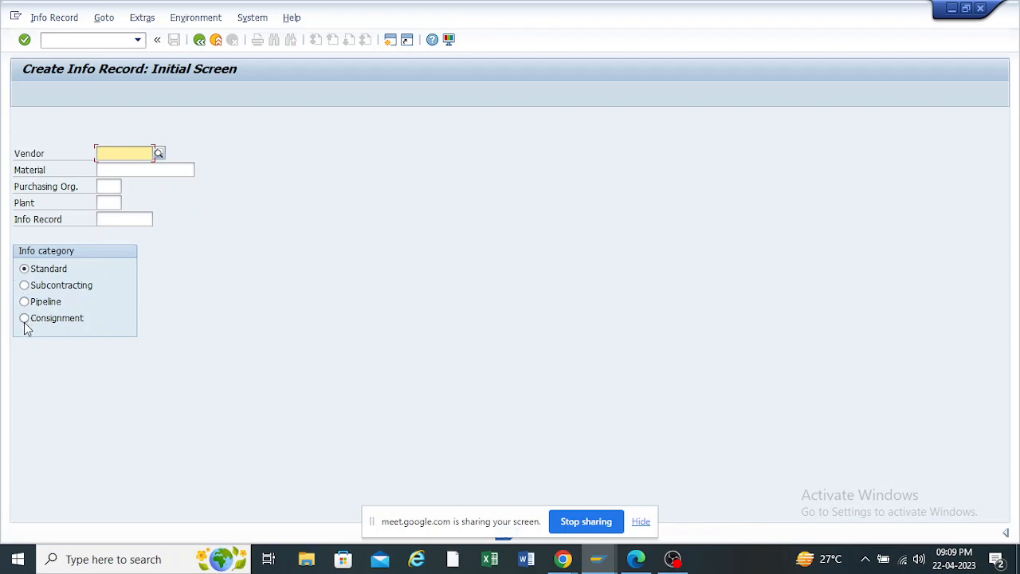
Review the Standard info category and the vendor, material and purchasing organization fields on the initial screen
click(25, 269)
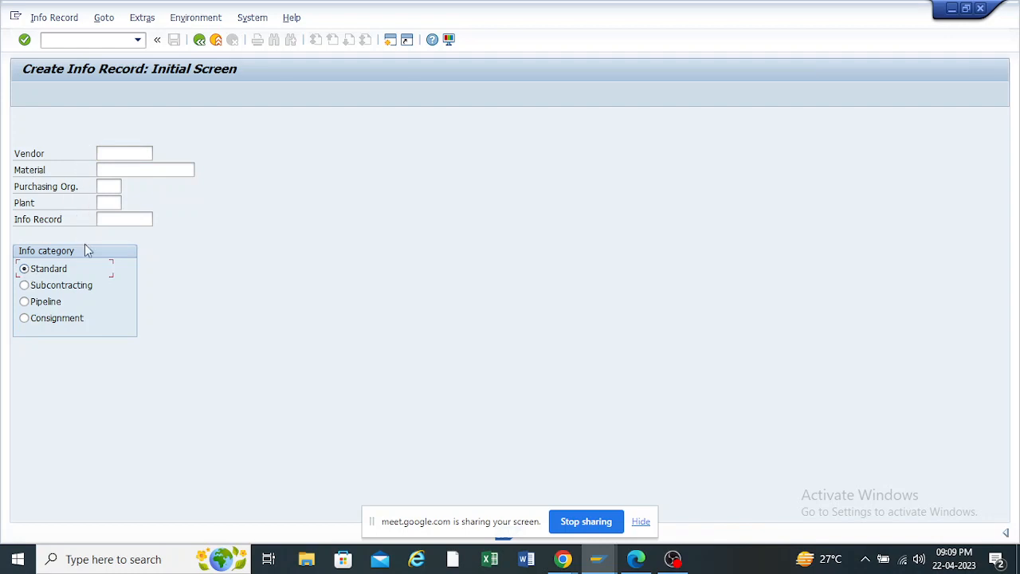
click(104, 154)
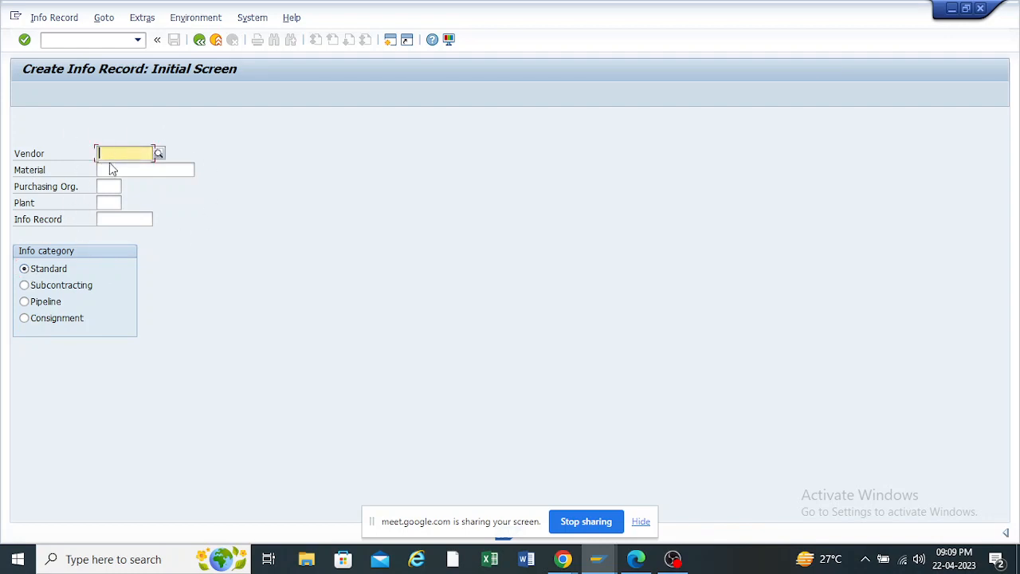
click(112, 169)
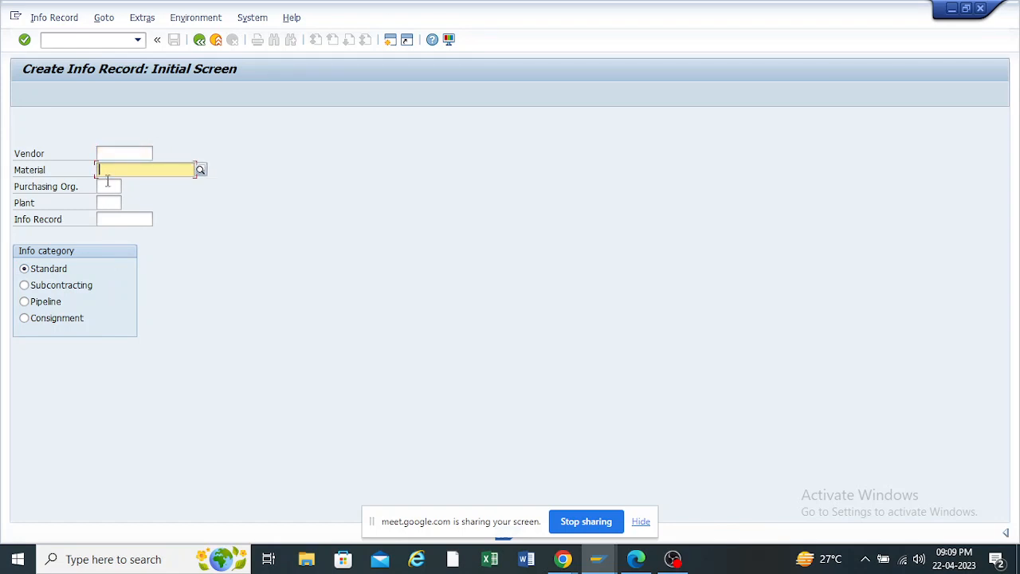
click(107, 182)
click(111, 154)
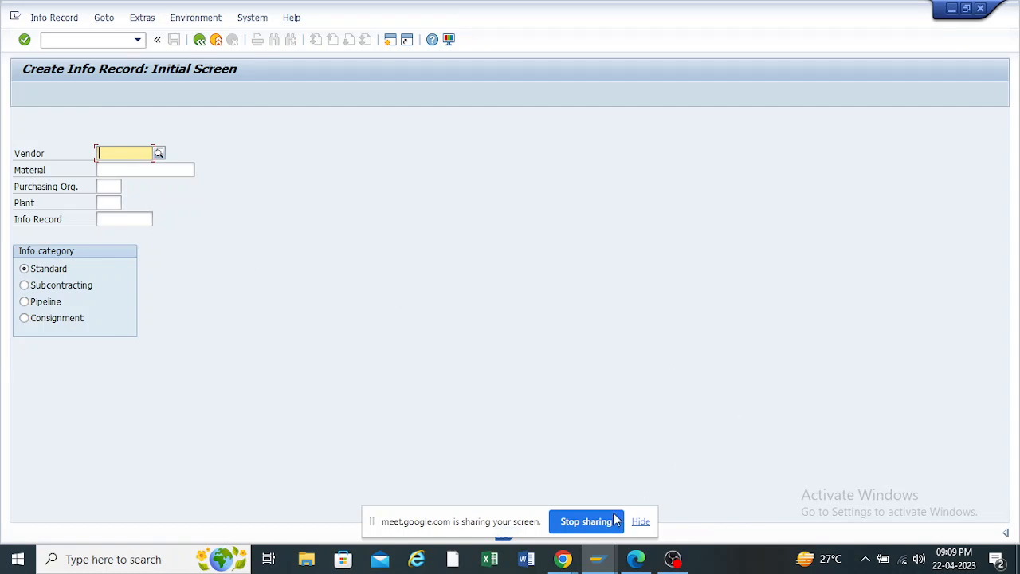
Open a new SAP session and list the vendors of purchasing organization ZOOF with transaction MKVZ
click(599, 561)
click(611, 499)
click(390, 41)
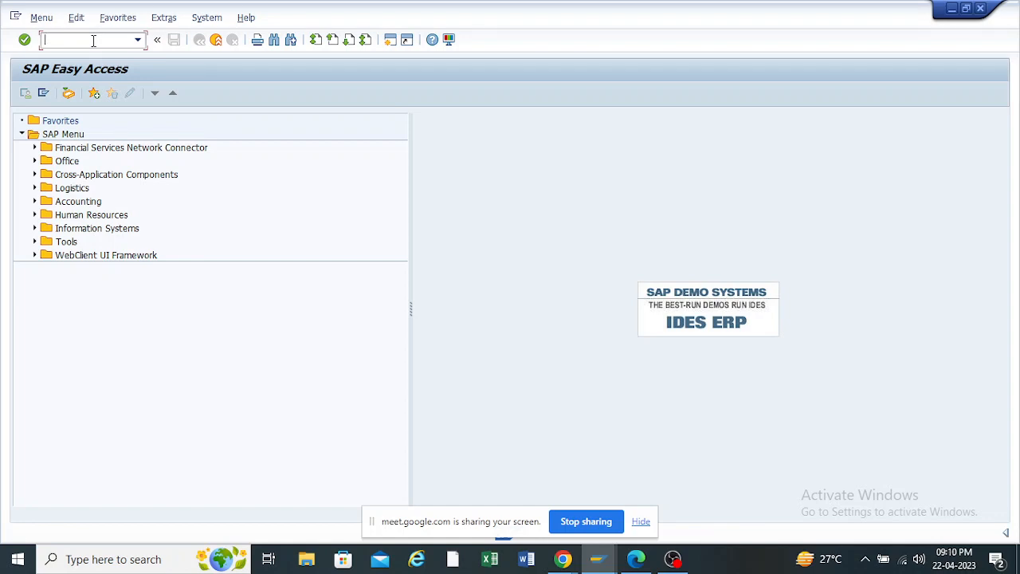
text(mkvz)
key(Return)
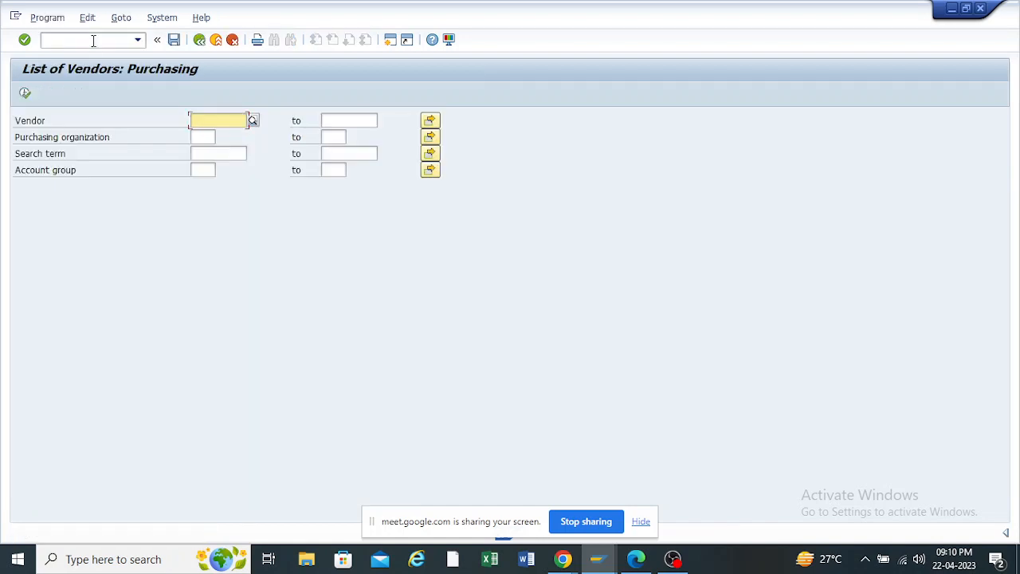
click(204, 136)
click(203, 149)
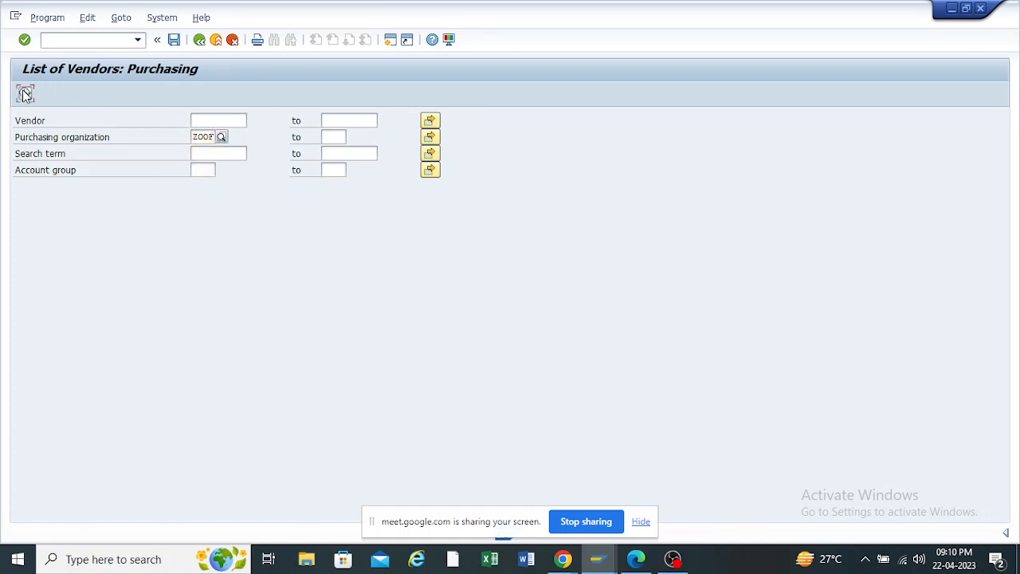
click(25, 94)
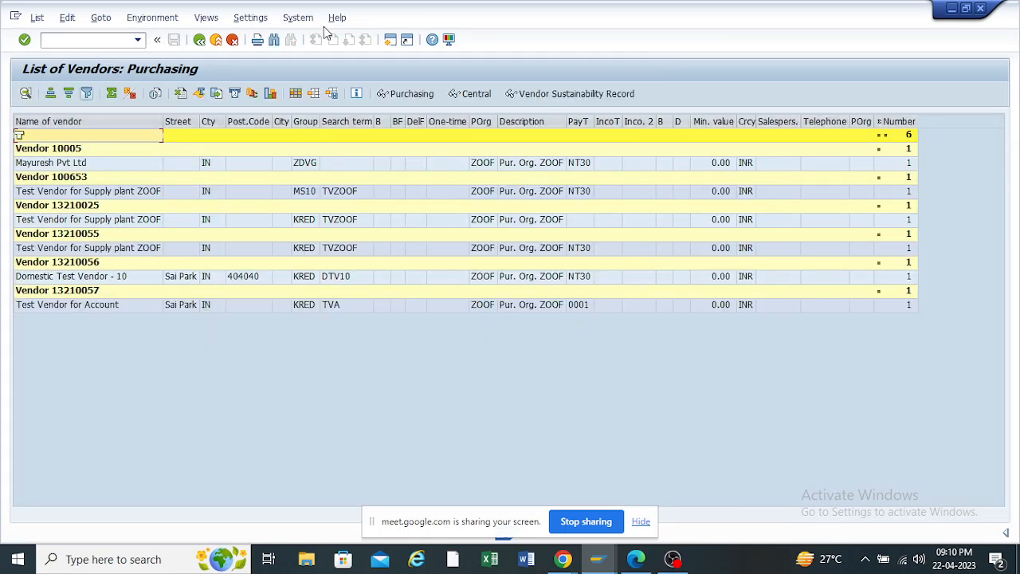
Open another SAP session and list the materials of plant ZOOF with transaction MM60
click(390, 39)
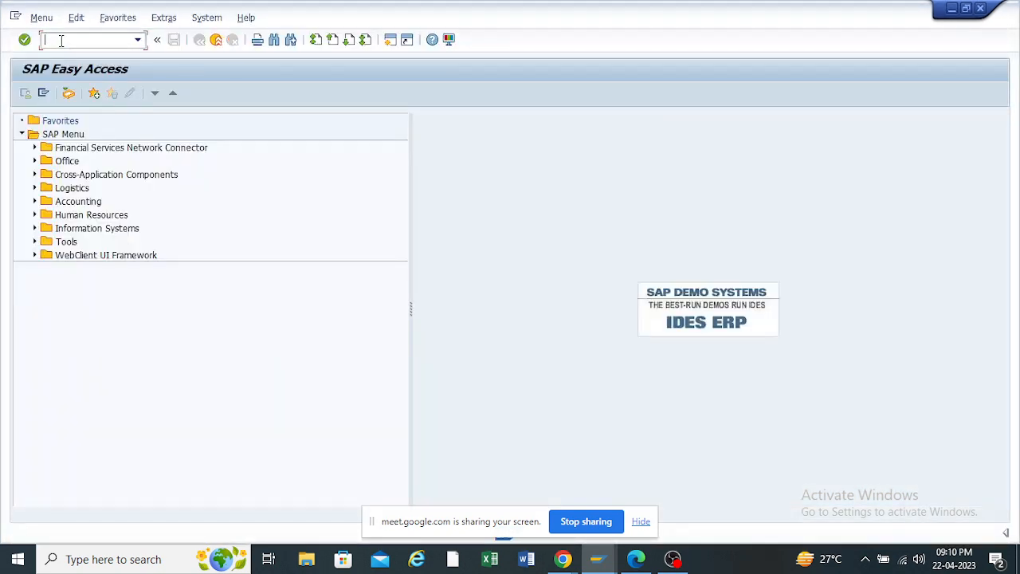
text(mm60)
key(Return)
click(214, 152)
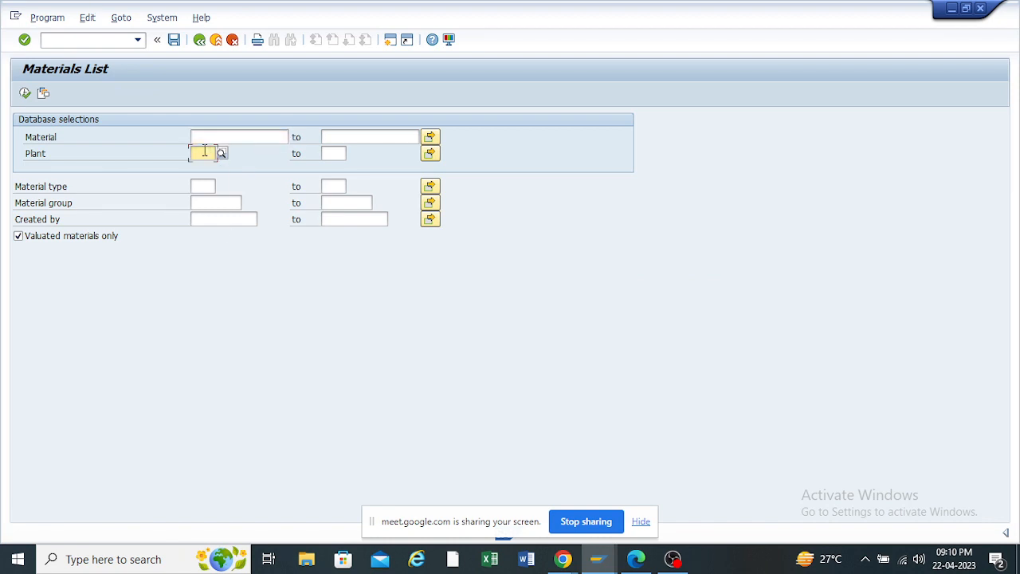
click(204, 165)
click(25, 92)
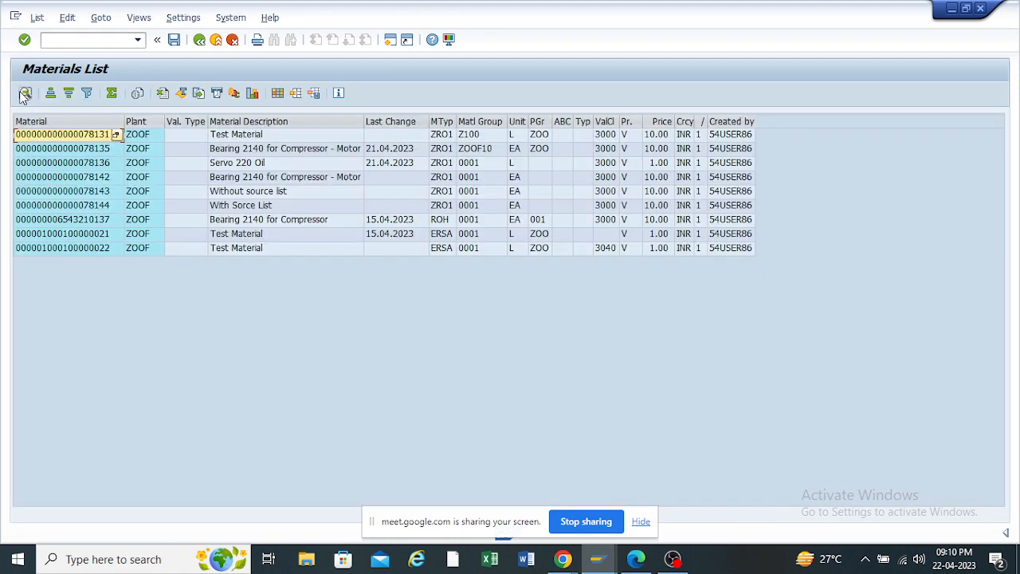
Select the material number of the "With Sorce List" material and return to the Create Info Record session
click(104, 222)
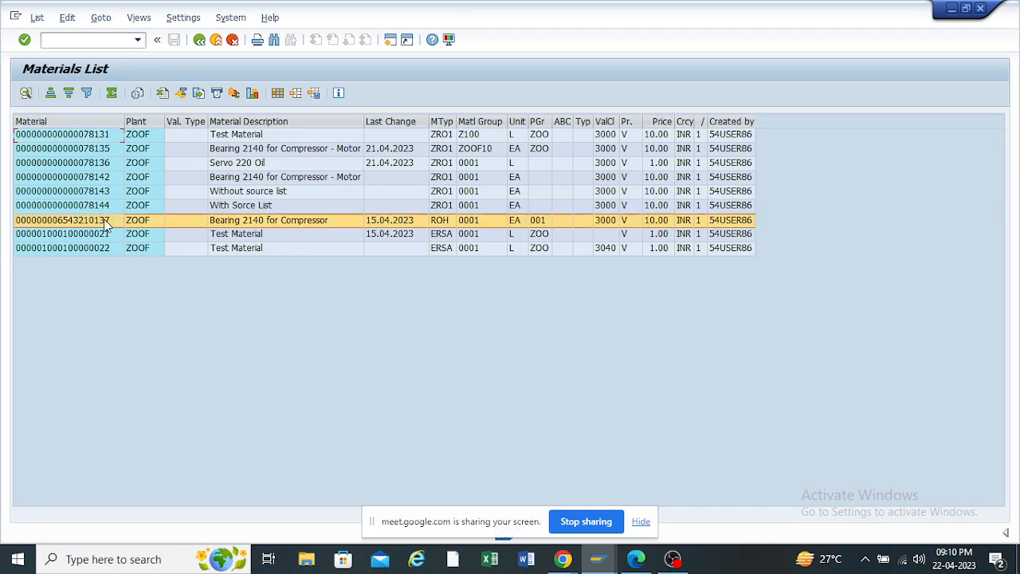
click(258, 192)
click(263, 205)
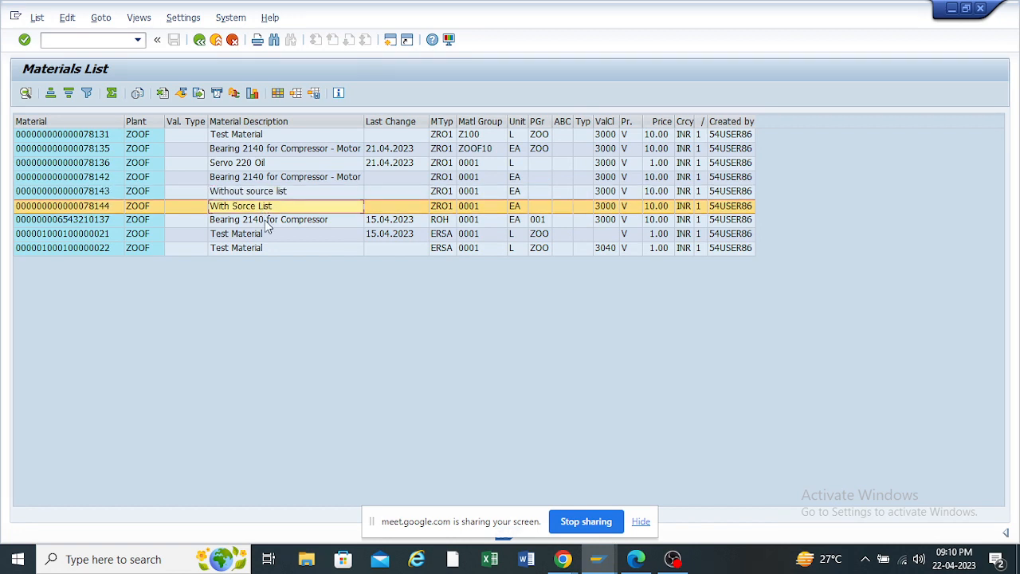
click(267, 220)
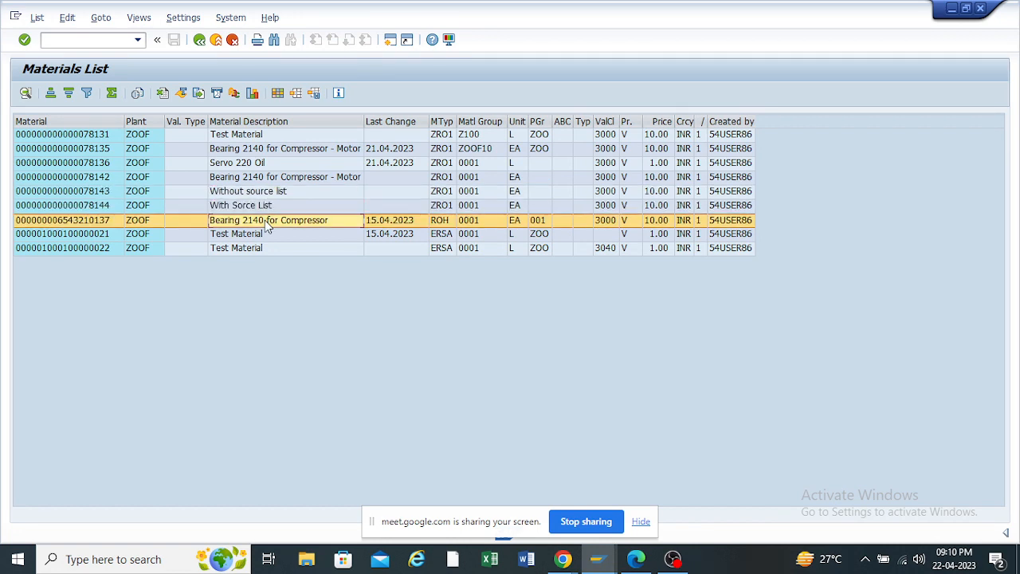
click(45, 206)
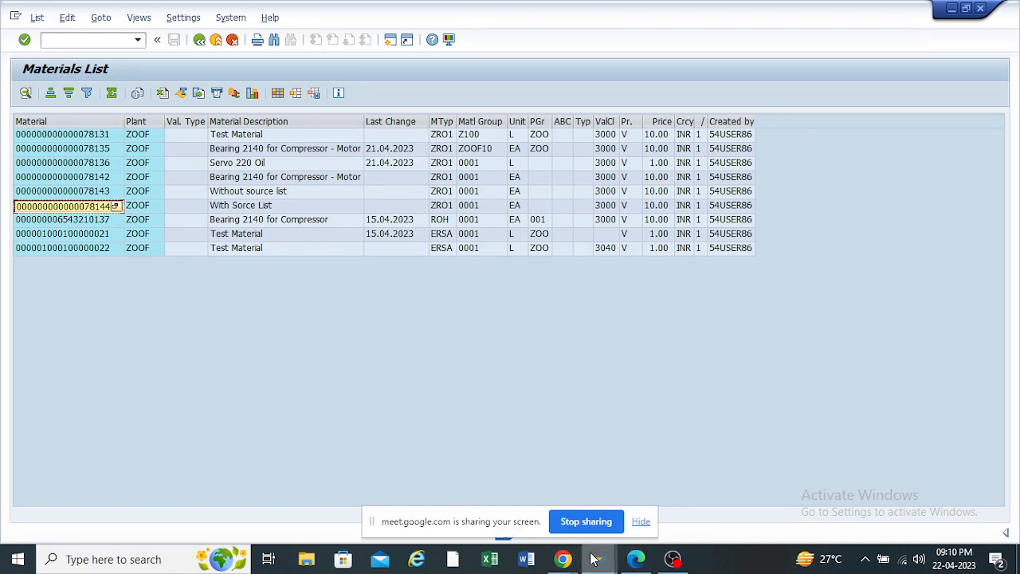
mouse_move(597, 559)
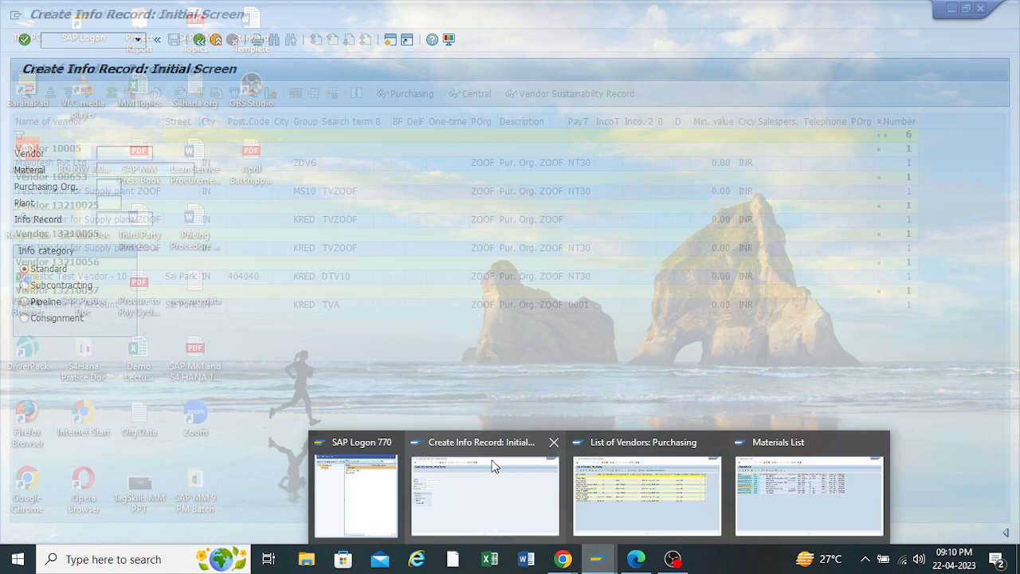
click(490, 464)
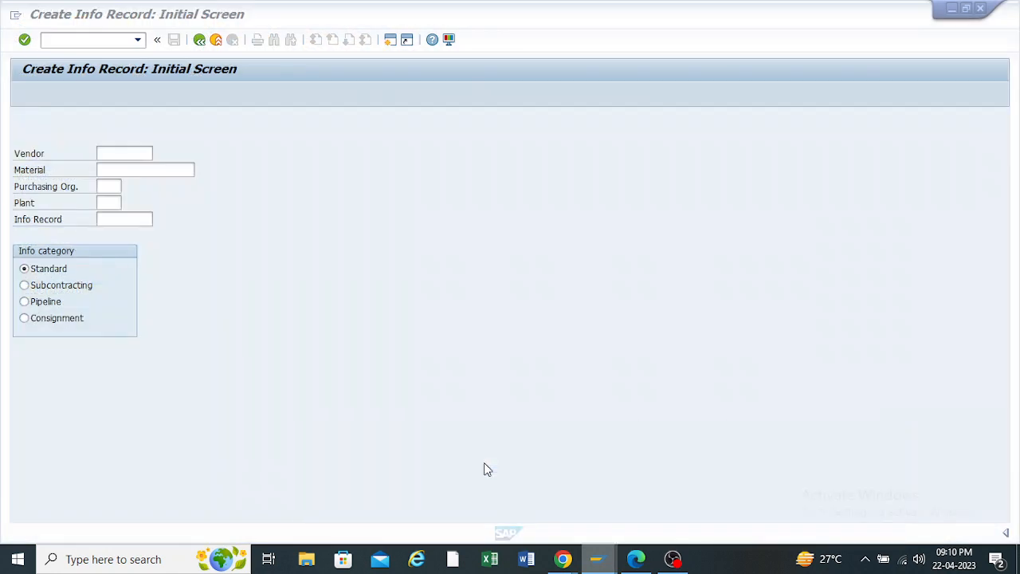
Look up the materials of plant ZOOF with the Plant Material by Description search help, then close the list
click(159, 170)
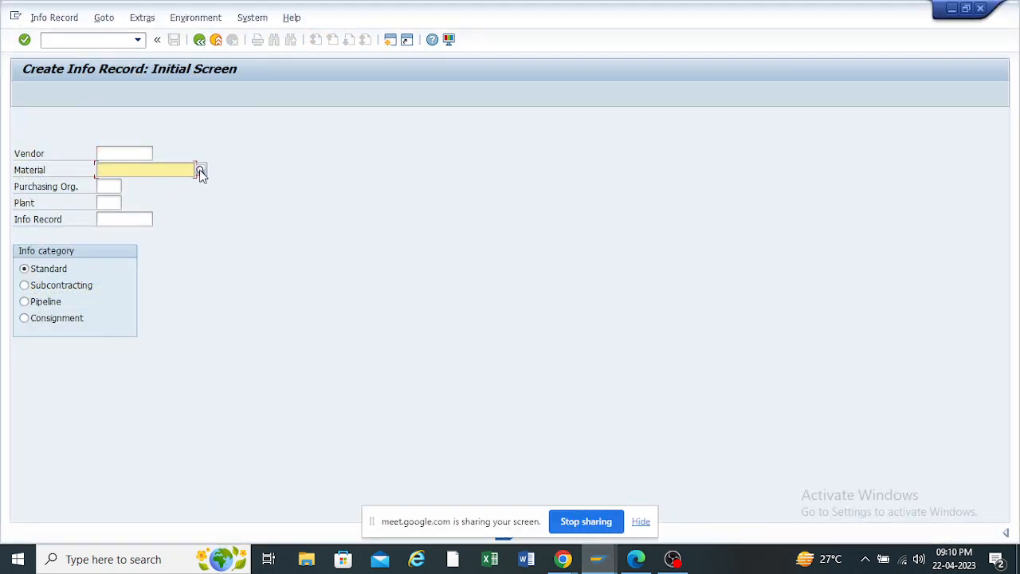
click(200, 171)
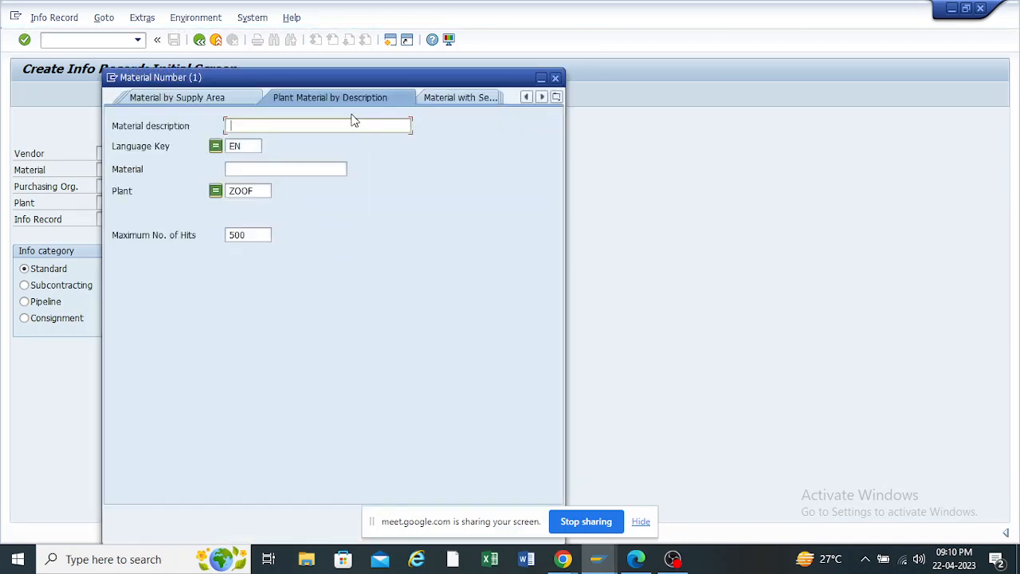
click(558, 96)
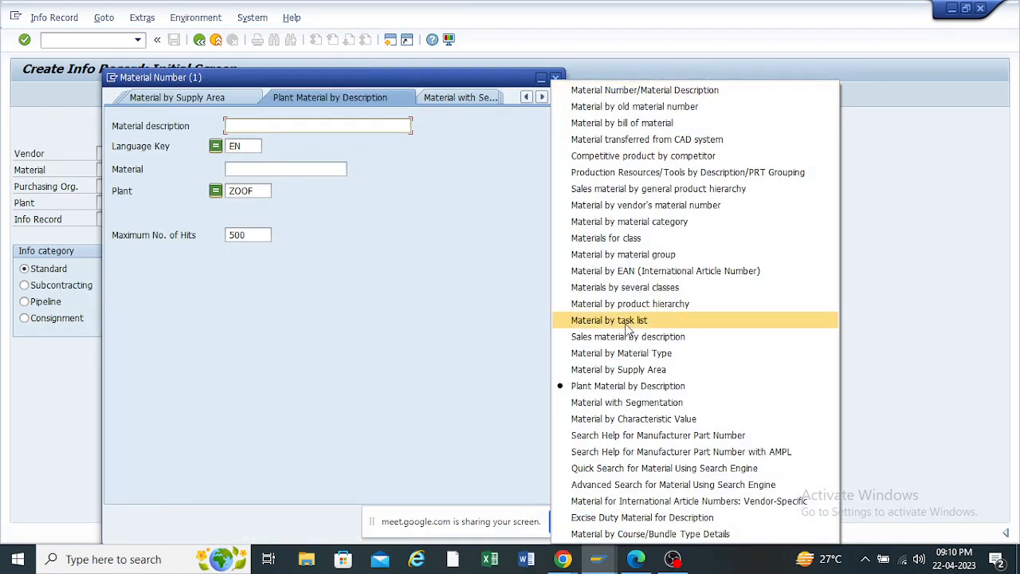
click(587, 389)
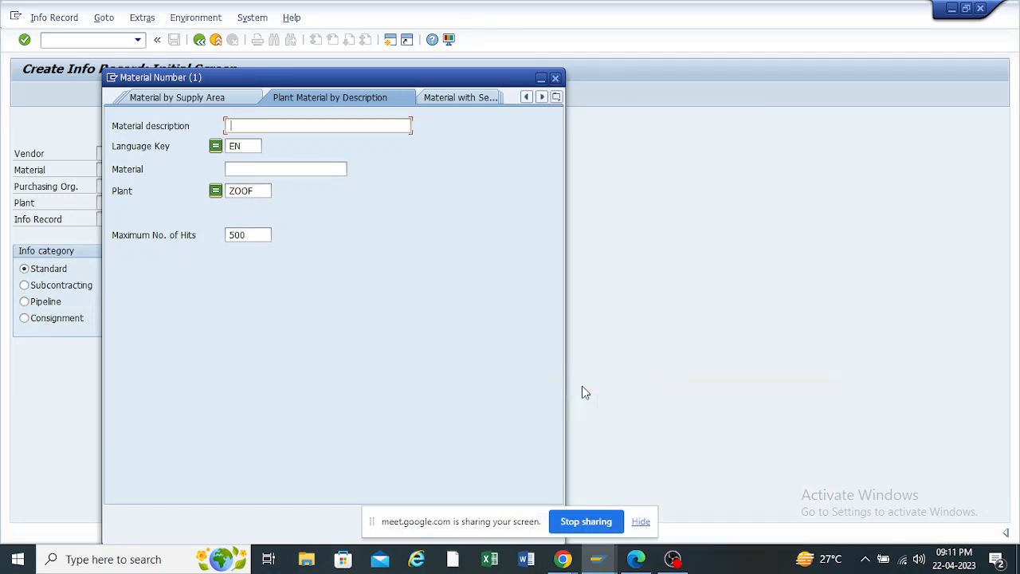
click(556, 96)
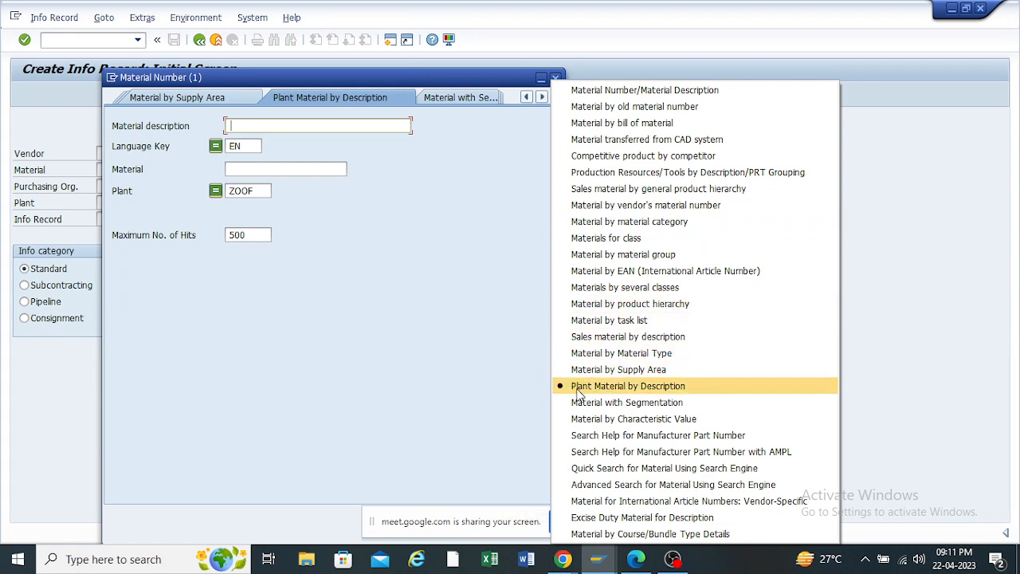
click(641, 388)
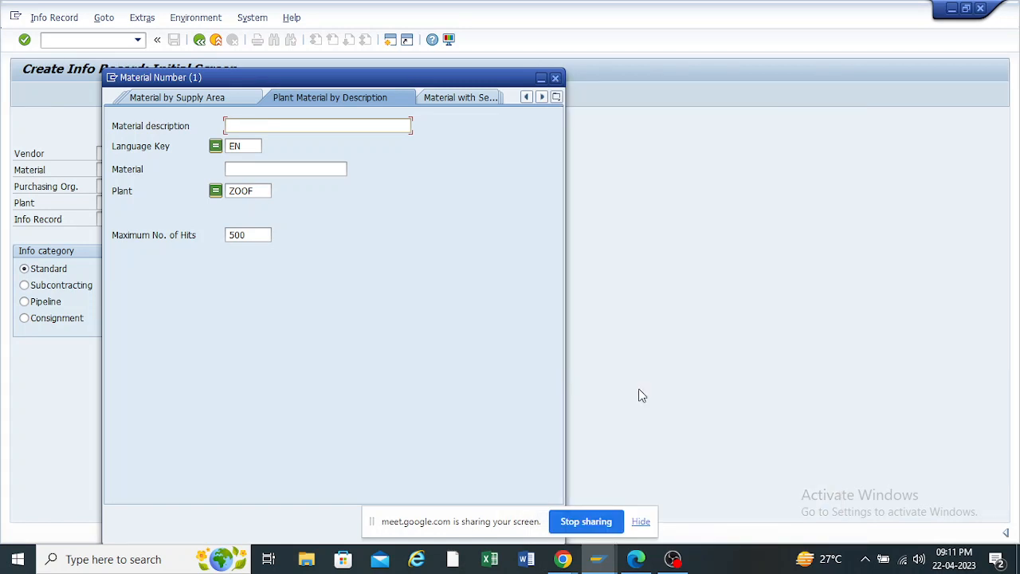
double_click(253, 191)
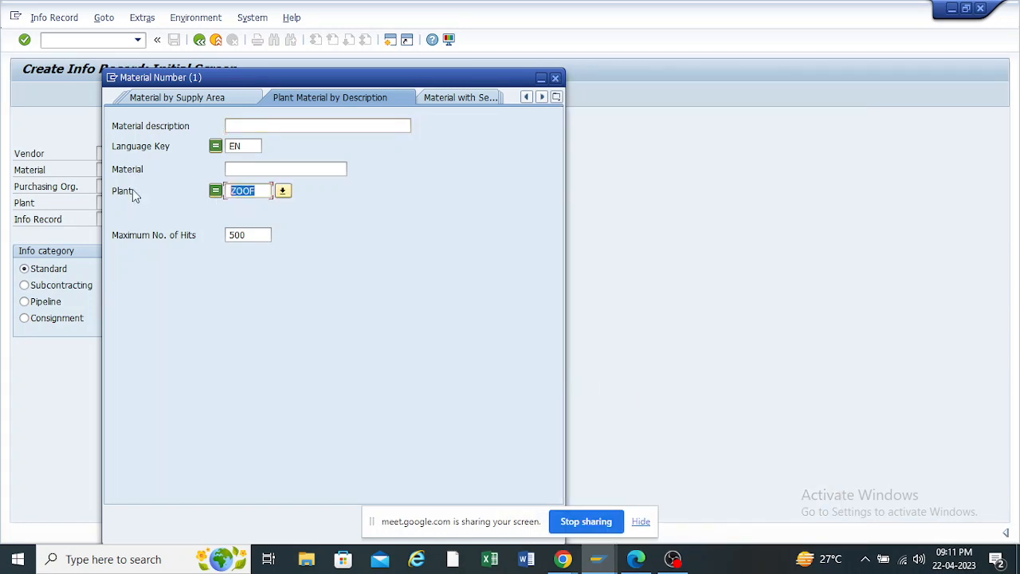
key(Return)
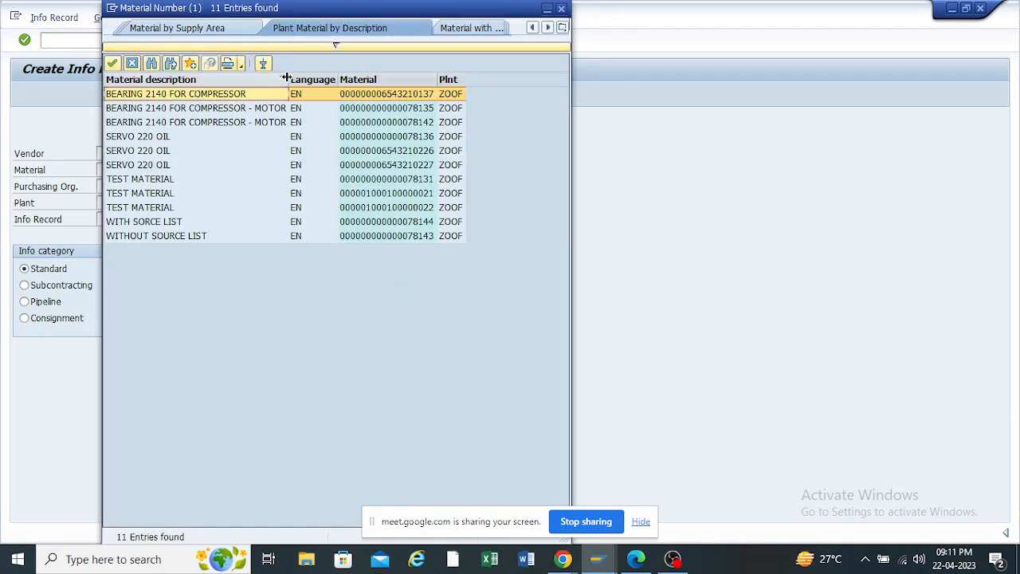
drag(288, 78, 301, 77)
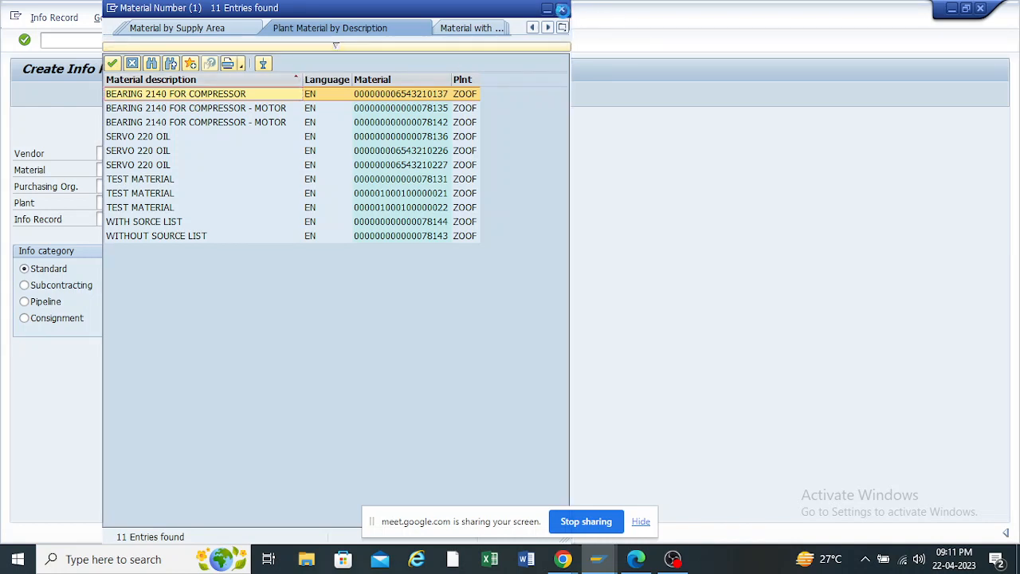
click(562, 9)
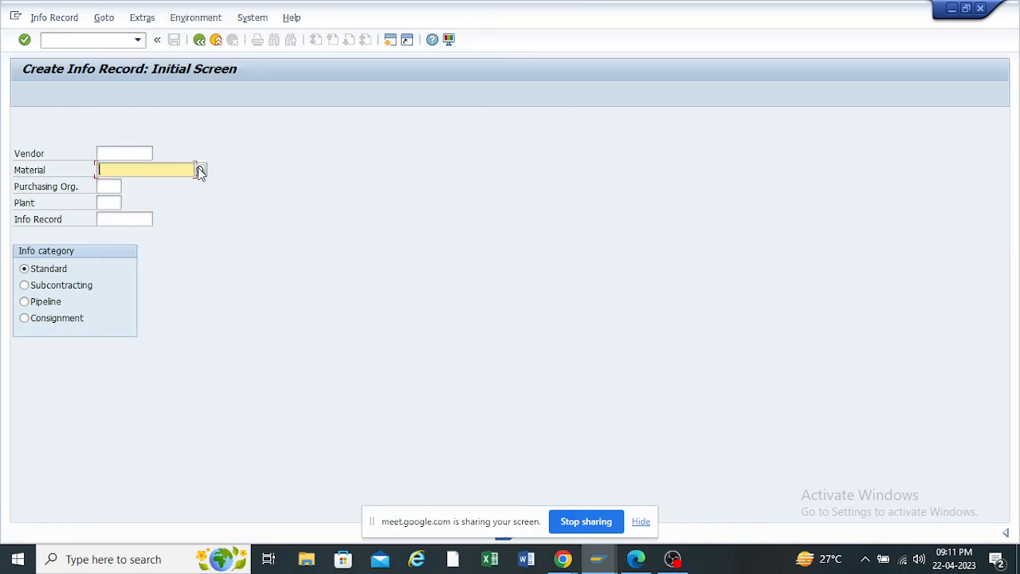
Fill the Material field with the "With Sorce List" material, found by searching plant ZOOF with Plant Material by Description
click(199, 169)
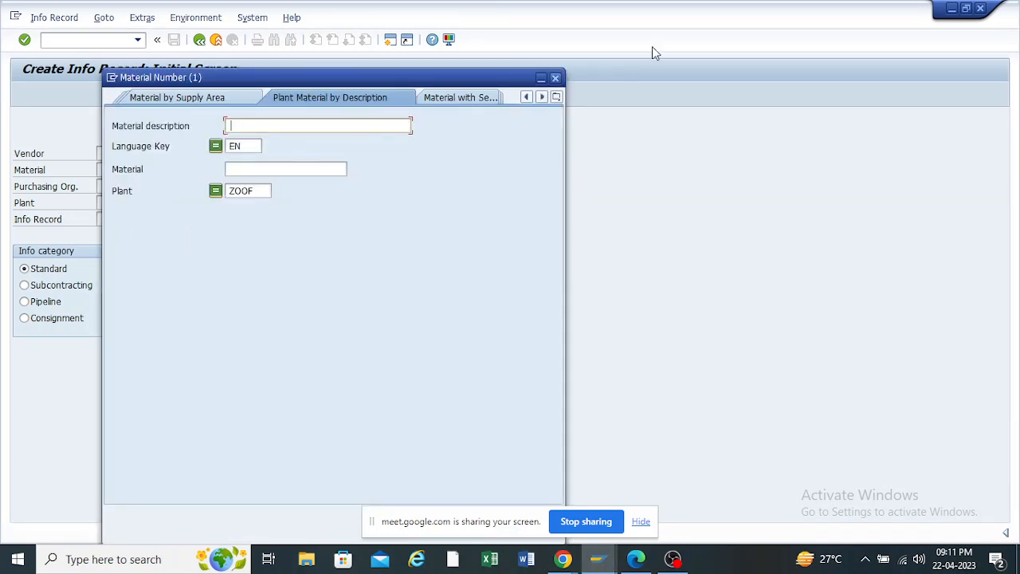
click(556, 96)
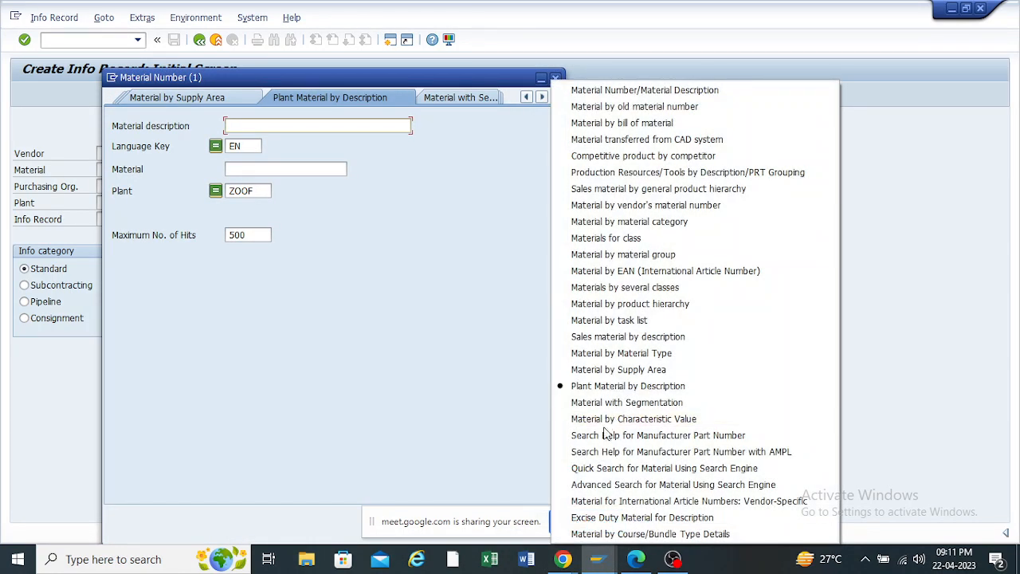
click(606, 386)
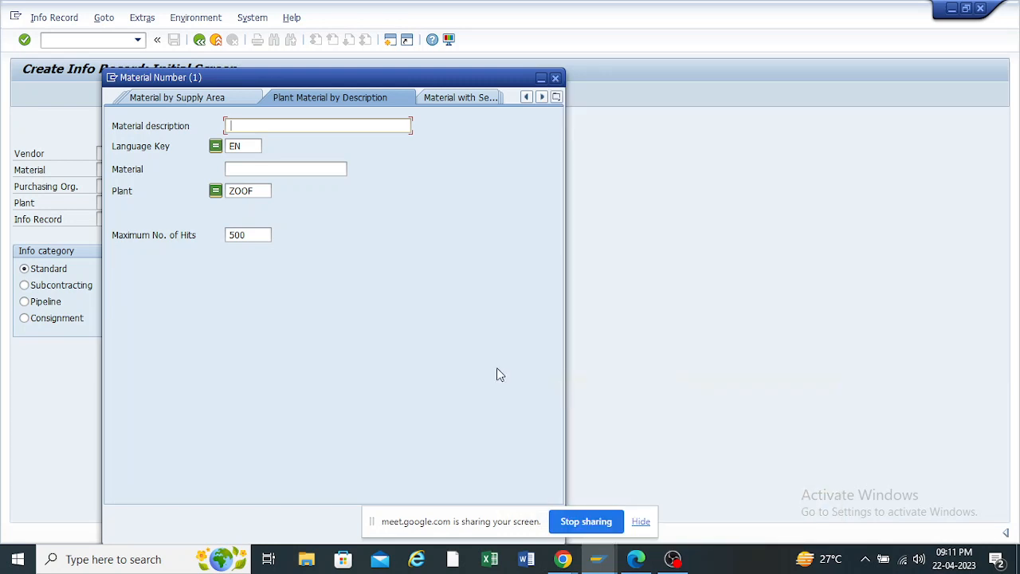
double_click(254, 191)
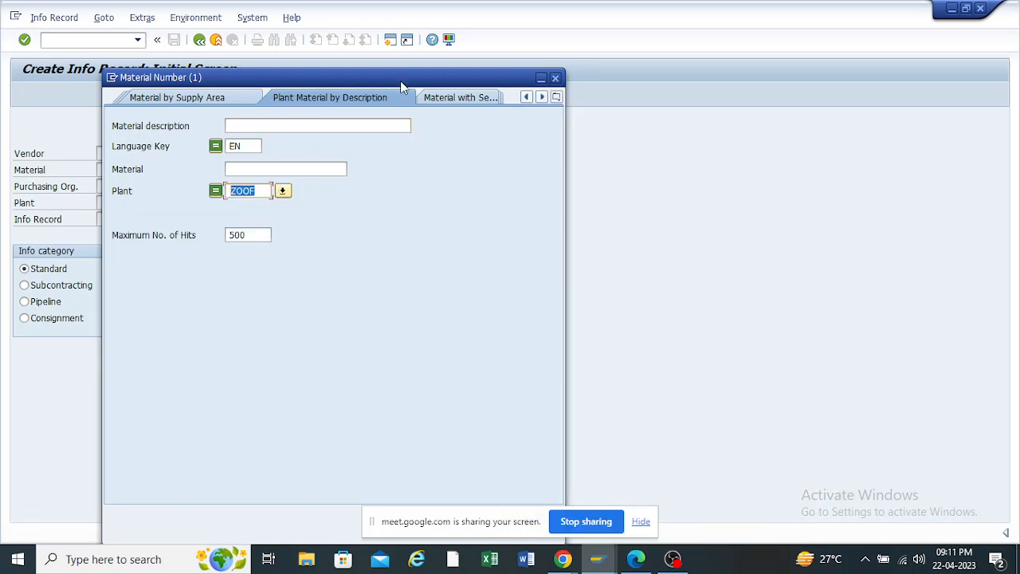
drag(405, 75, 413, 18)
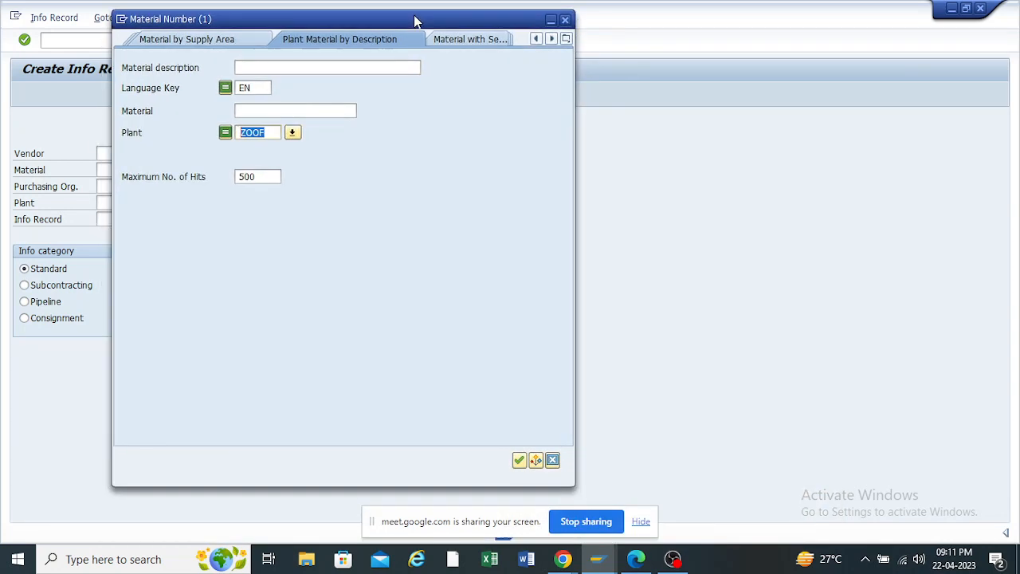
click(519, 460)
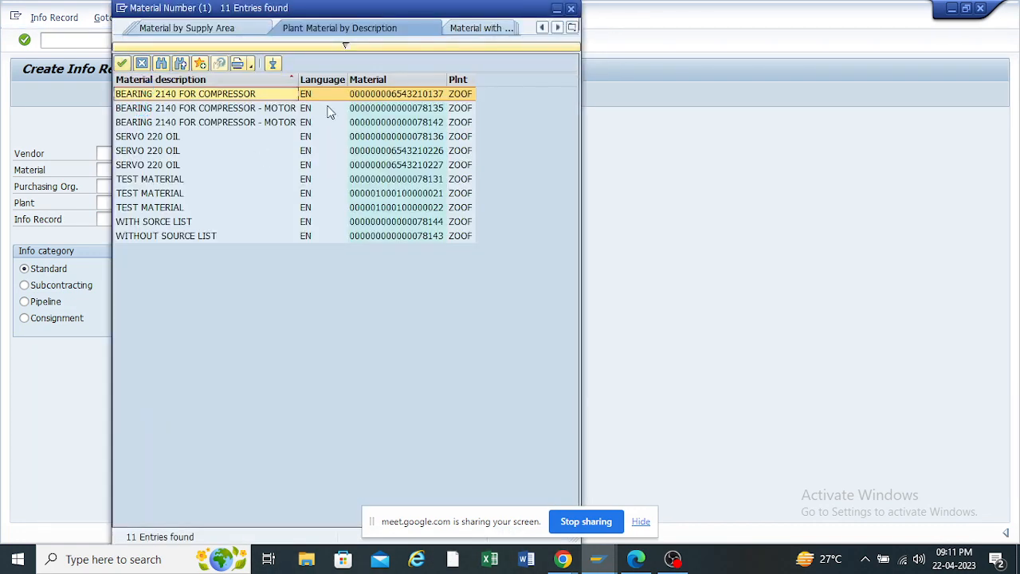
drag(298, 77, 342, 76)
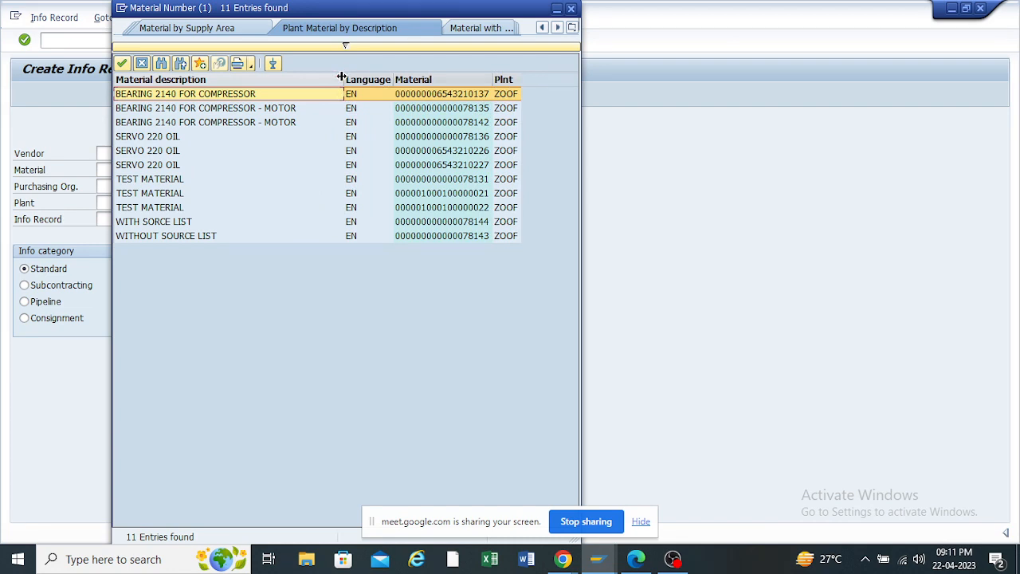
click(152, 225)
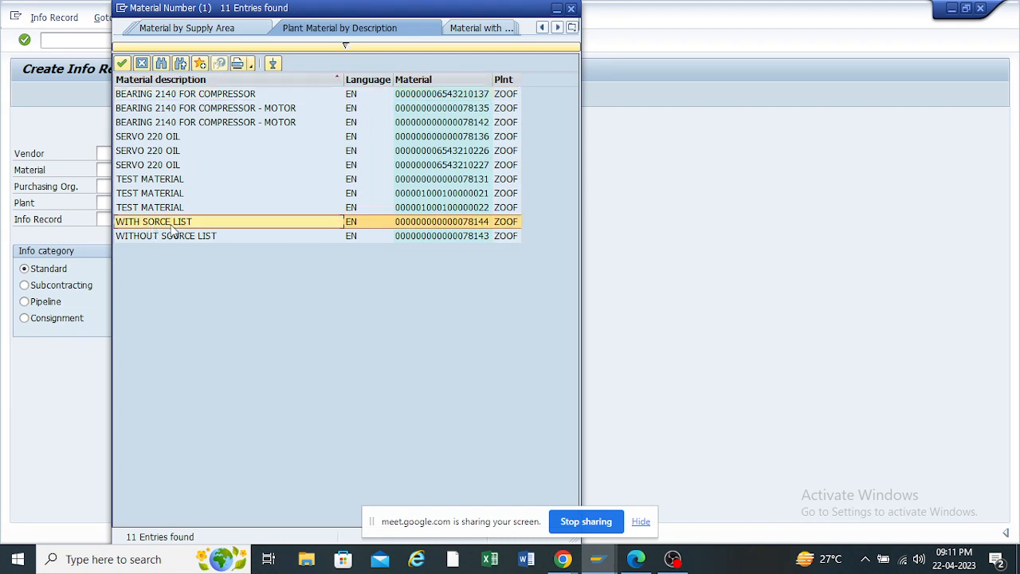
double_click(473, 225)
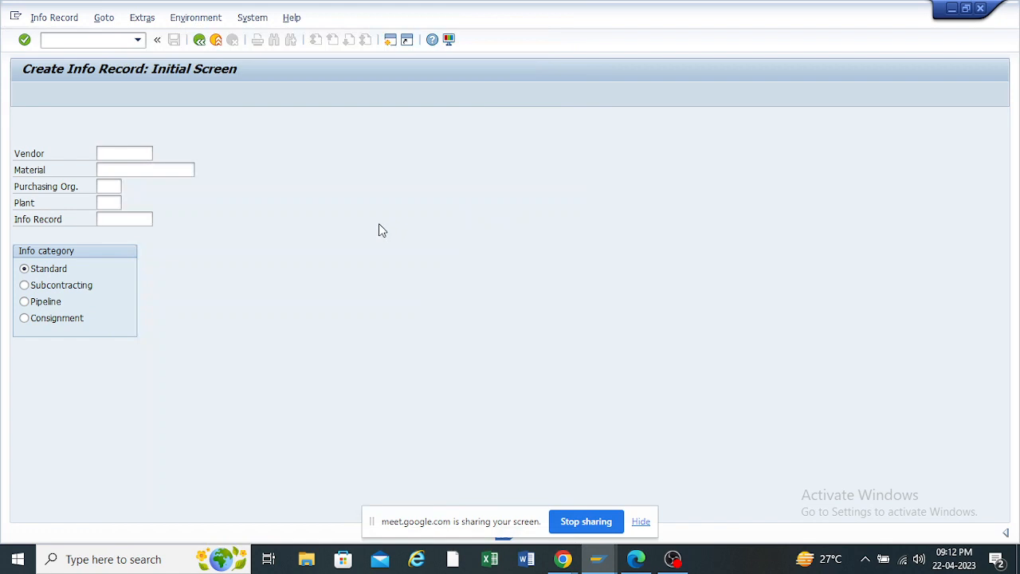
Search for the info record's vendor with Vendors by Company Code, using company code ZOOM
click(122, 152)
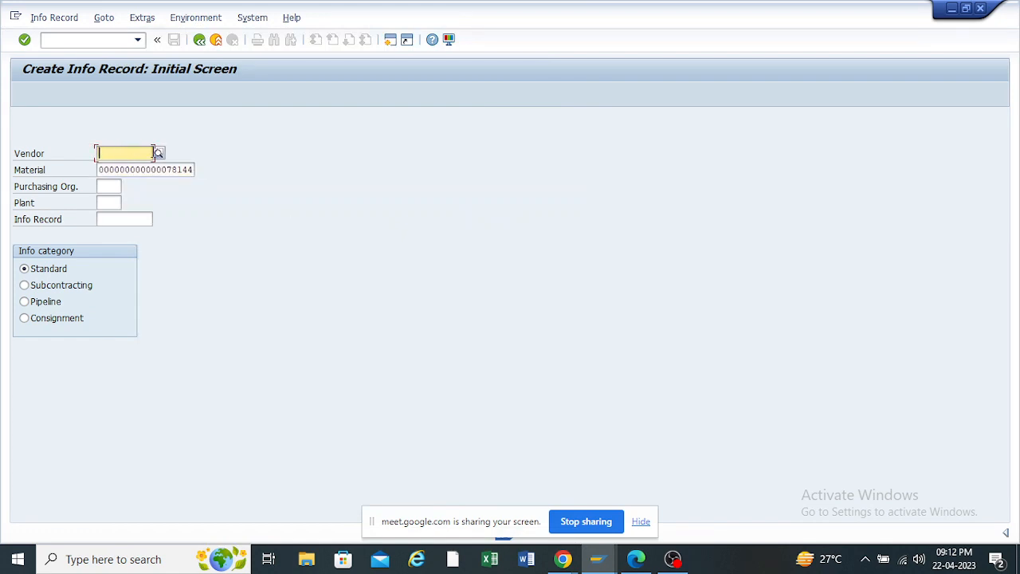
click(159, 154)
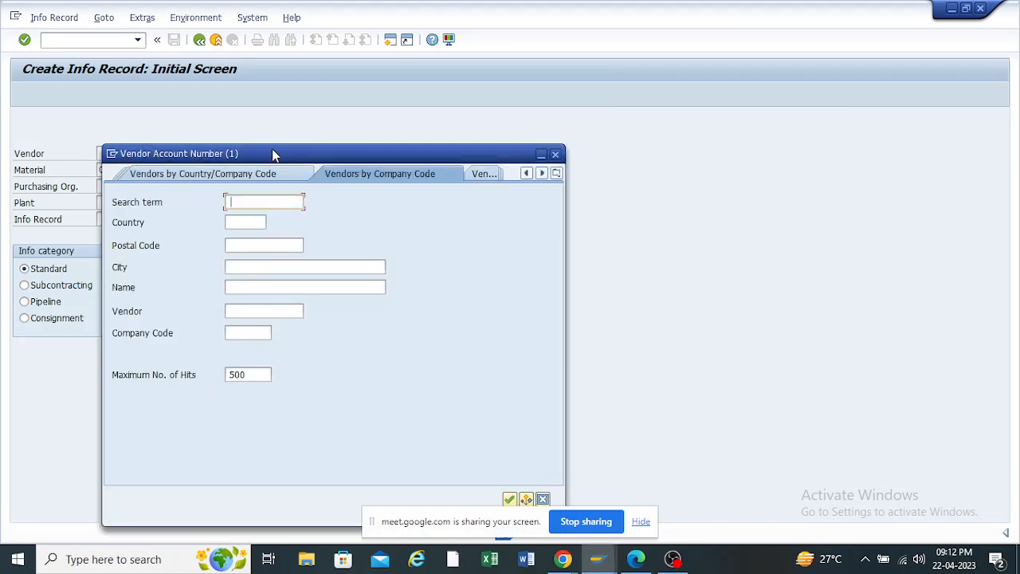
click(603, 100)
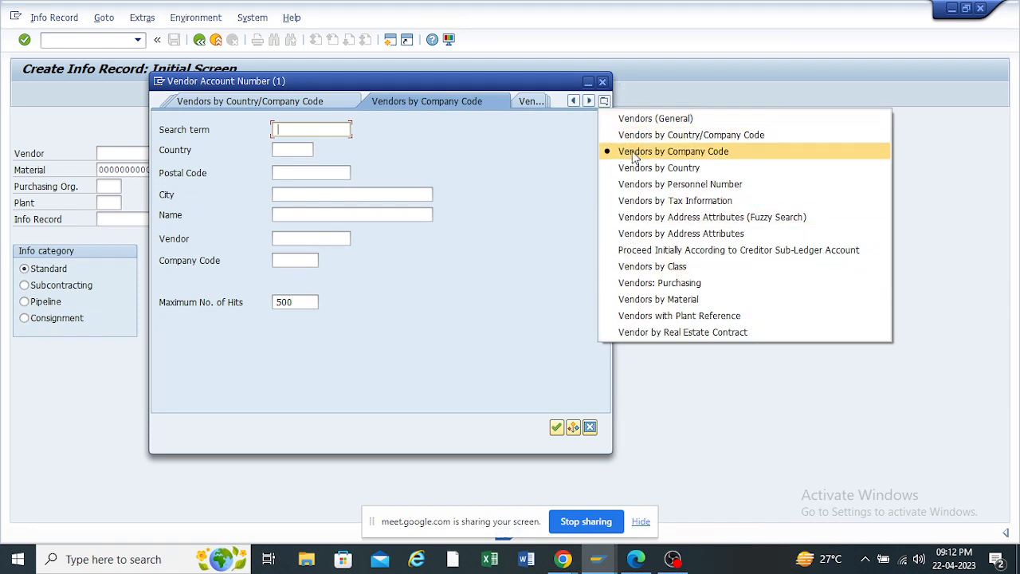
click(635, 157)
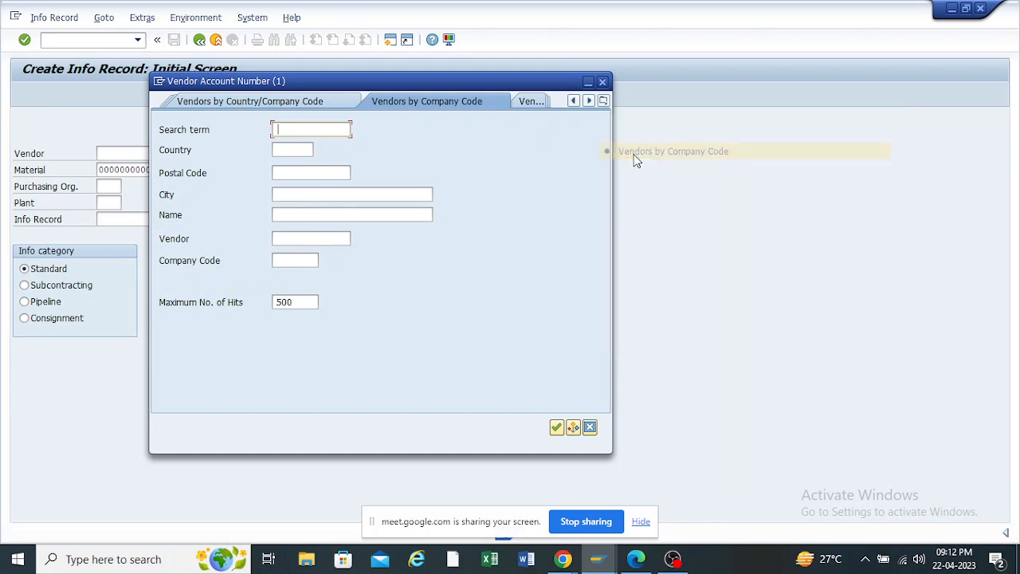
click(292, 261)
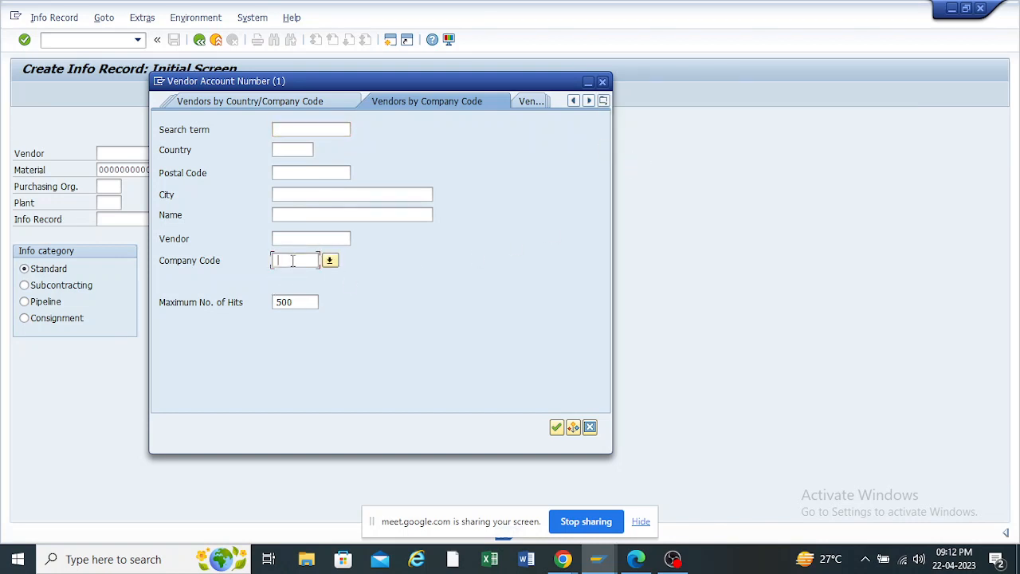
text(zoom)
key(Return)
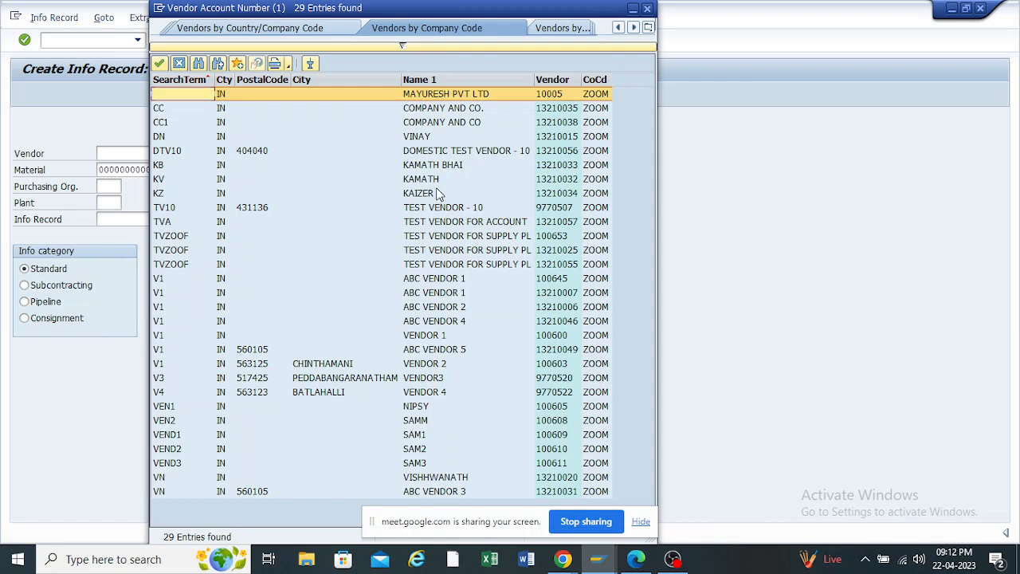
Widen the name column of the vendor list and choose Domestic Test Vendor - 10 as the vendor
click(464, 224)
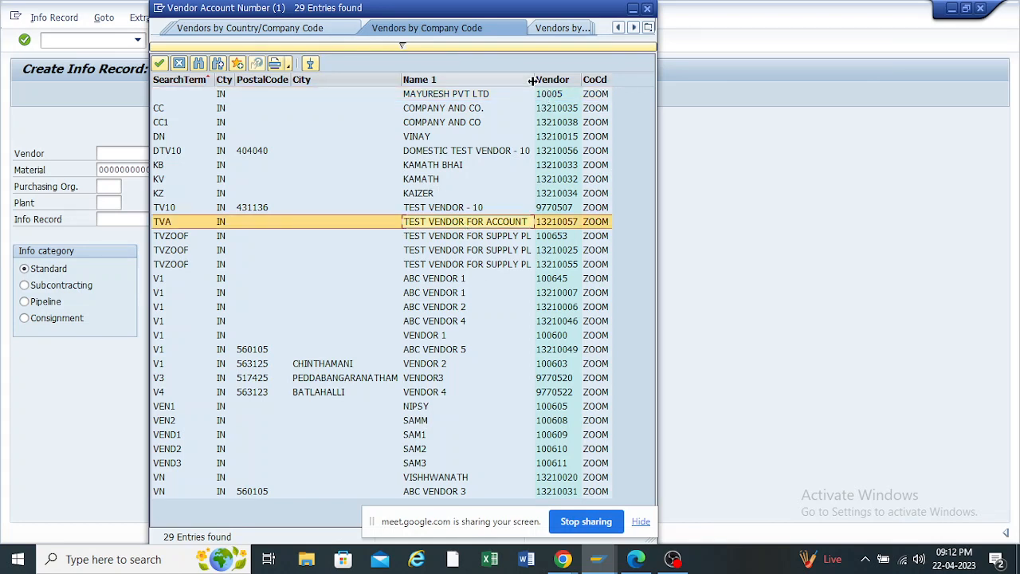
drag(532, 82, 574, 84)
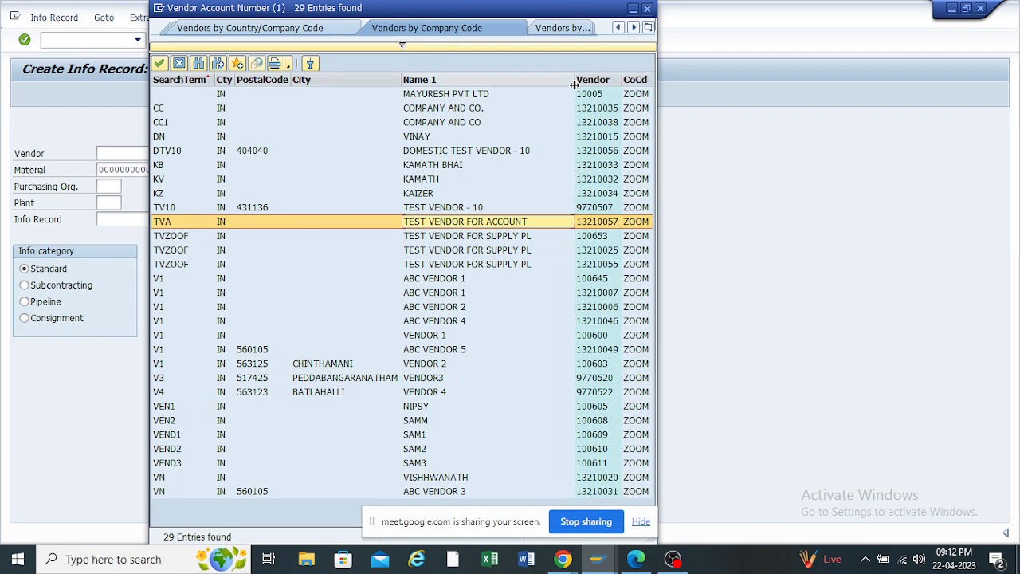
drag(576, 80, 569, 81)
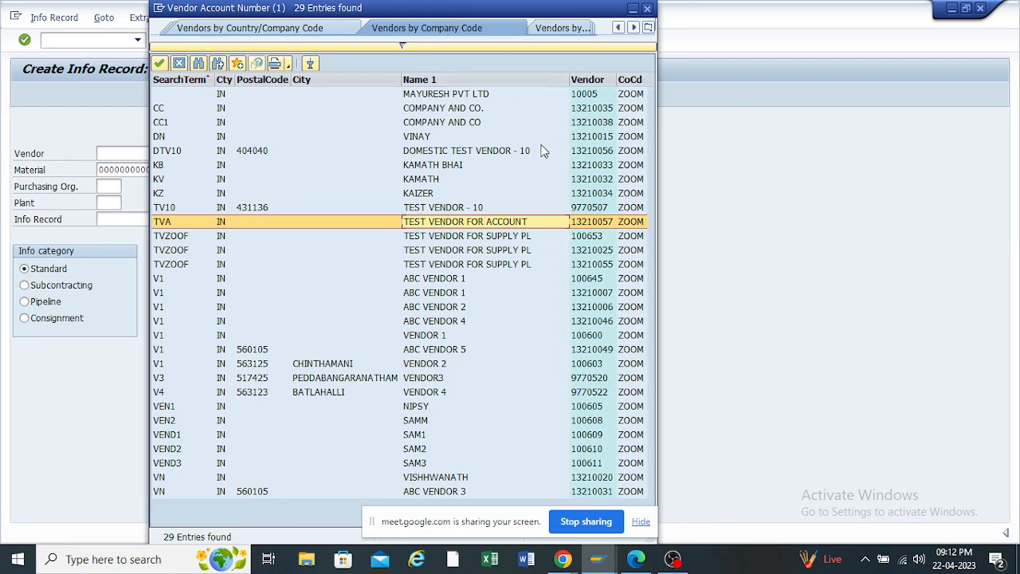
click(526, 151)
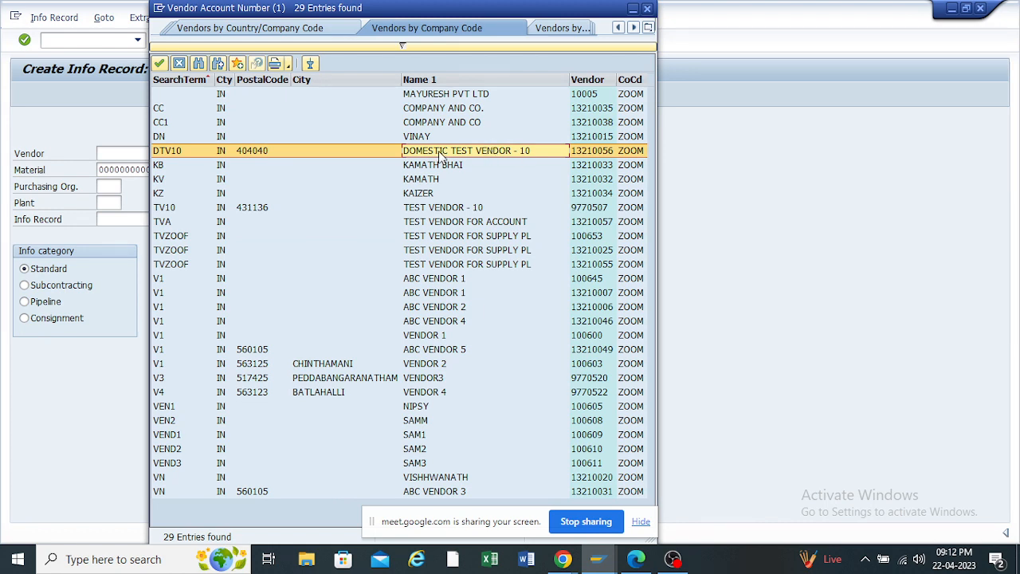
double_click(592, 152)
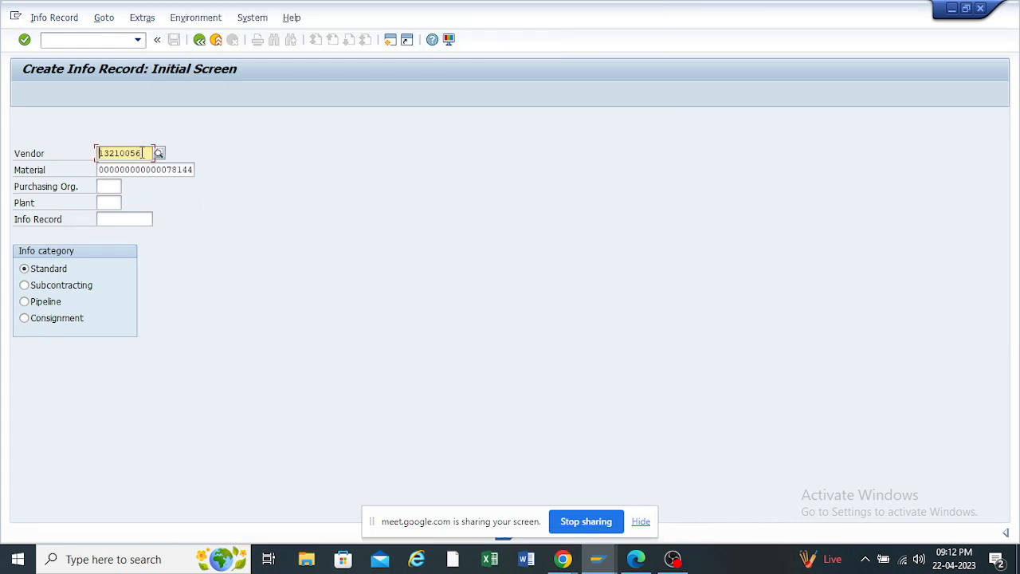
Set both the purchasing organization and the plant to ZOOF and proceed to the info record's general data
click(106, 186)
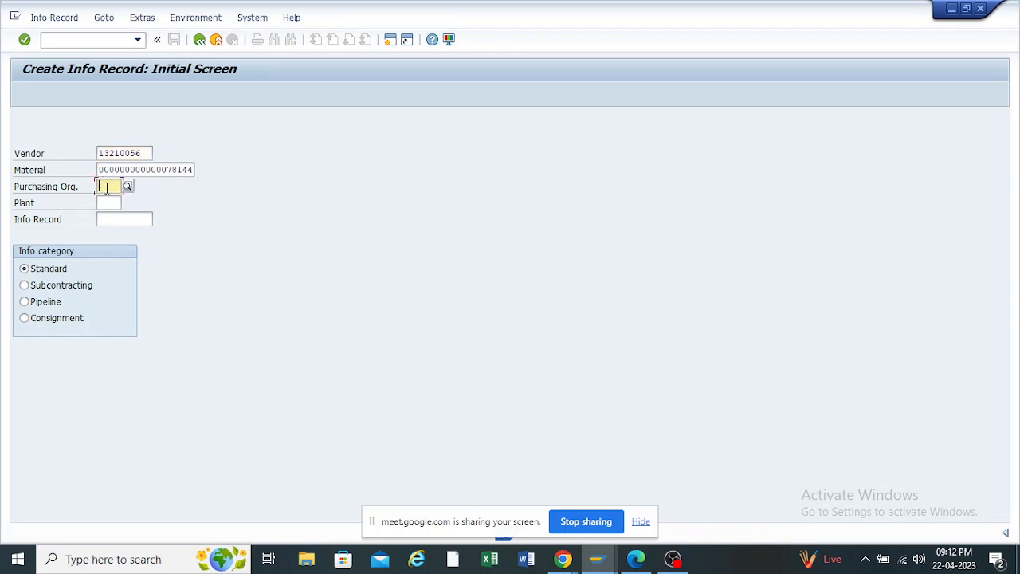
text(Z)
click(114, 199)
click(114, 202)
text(Z)
click(112, 216)
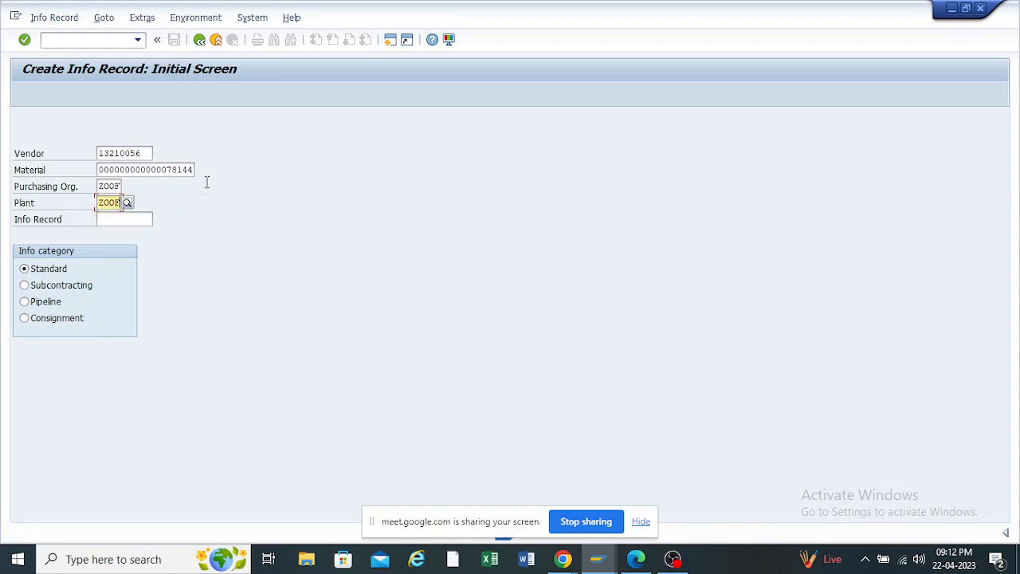
key(Return)
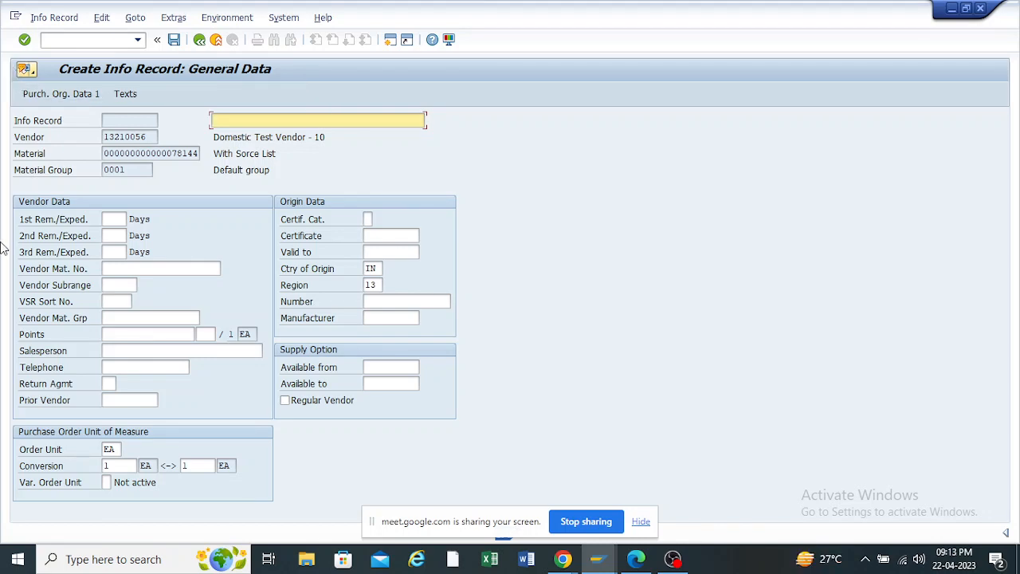
Enter "Purchase Info Record Vendor" as the info record's short text
click(261, 119)
click(266, 136)
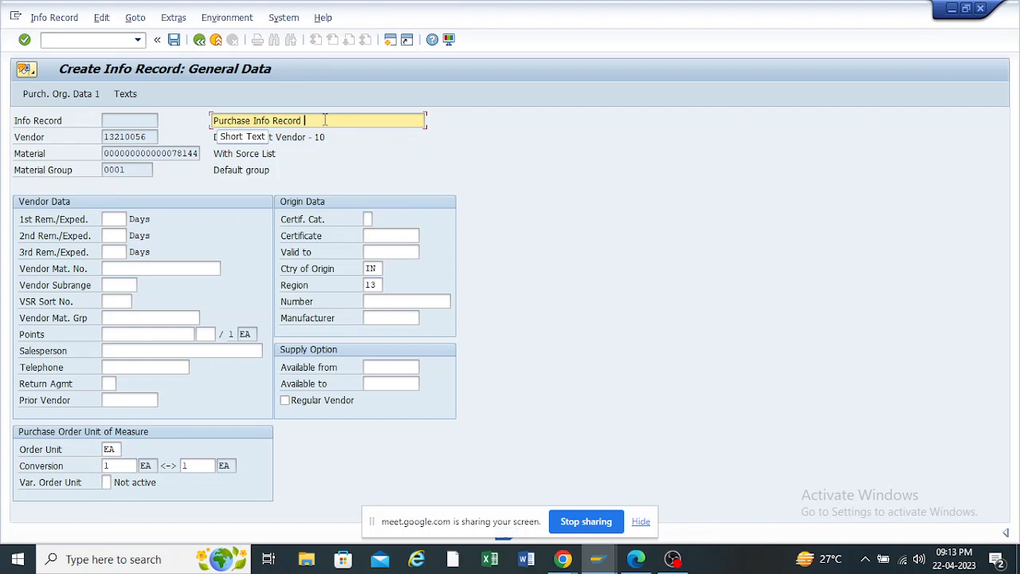
text(V)
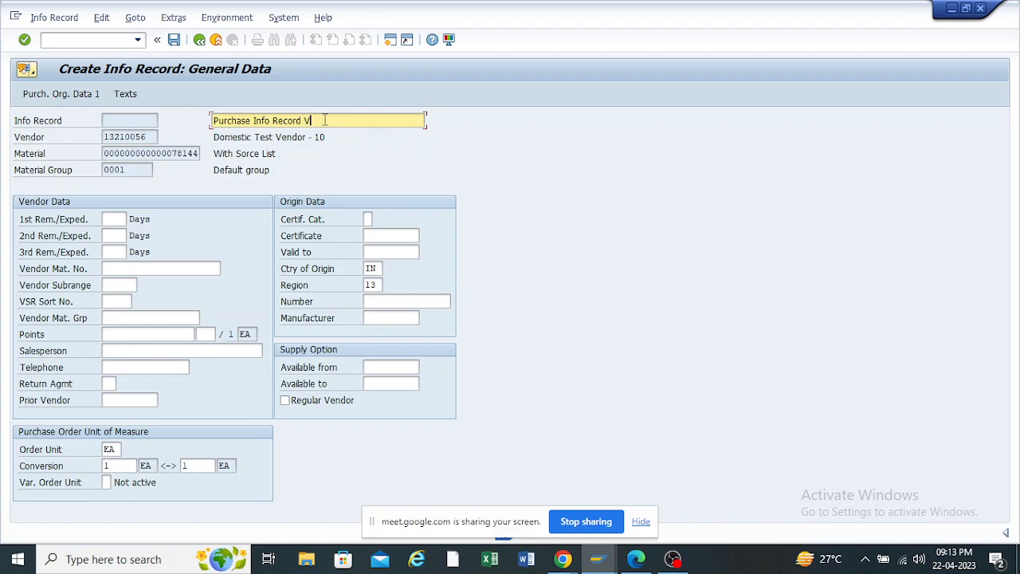
text(endor)
click(113, 218)
click(117, 236)
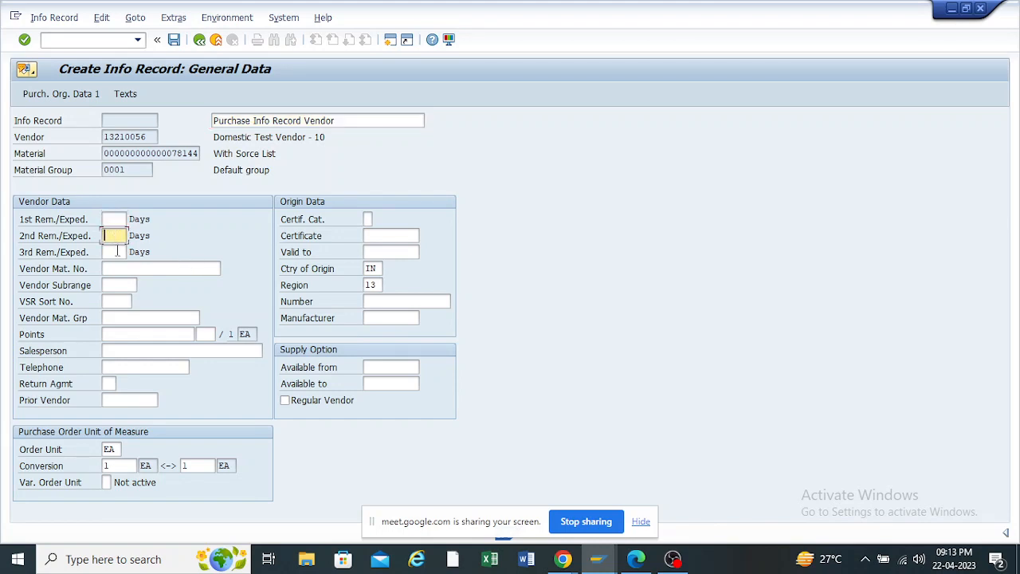
click(117, 251)
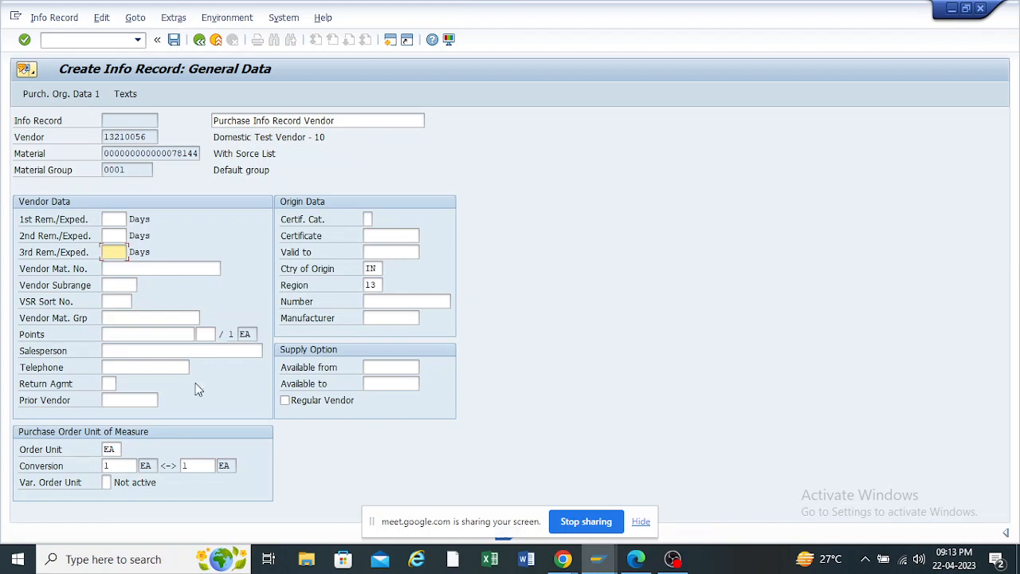
click(115, 218)
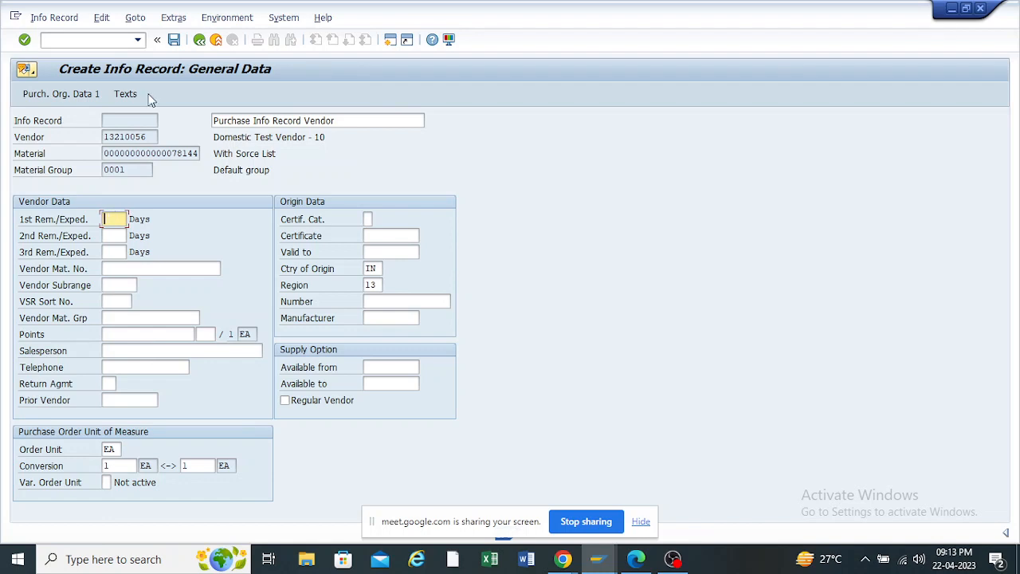
drag(148, 137, 91, 142)
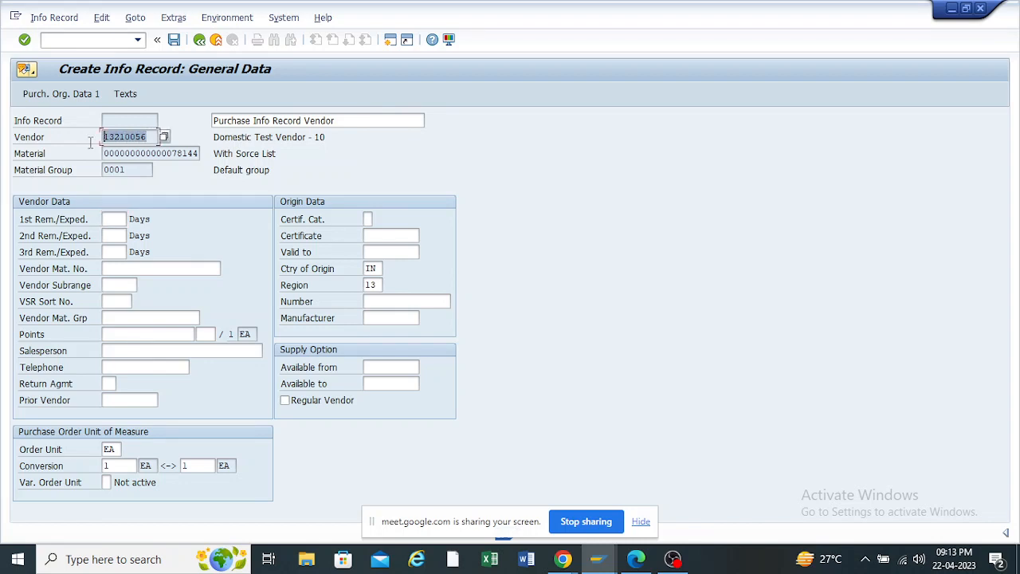
drag(198, 153, 80, 163)
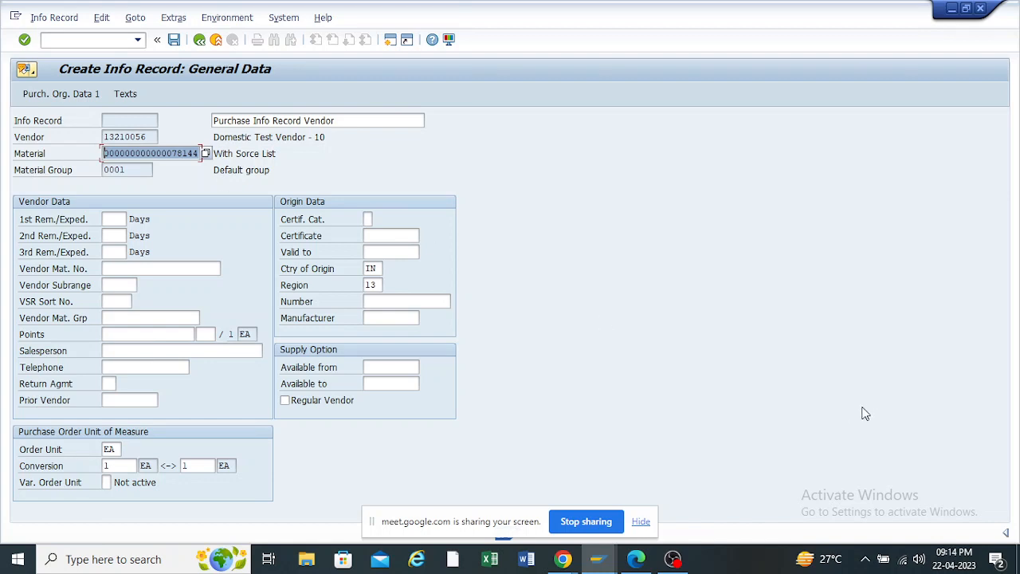
Try a first reminder of 2 days in the vendor data and clear it again
click(114, 218)
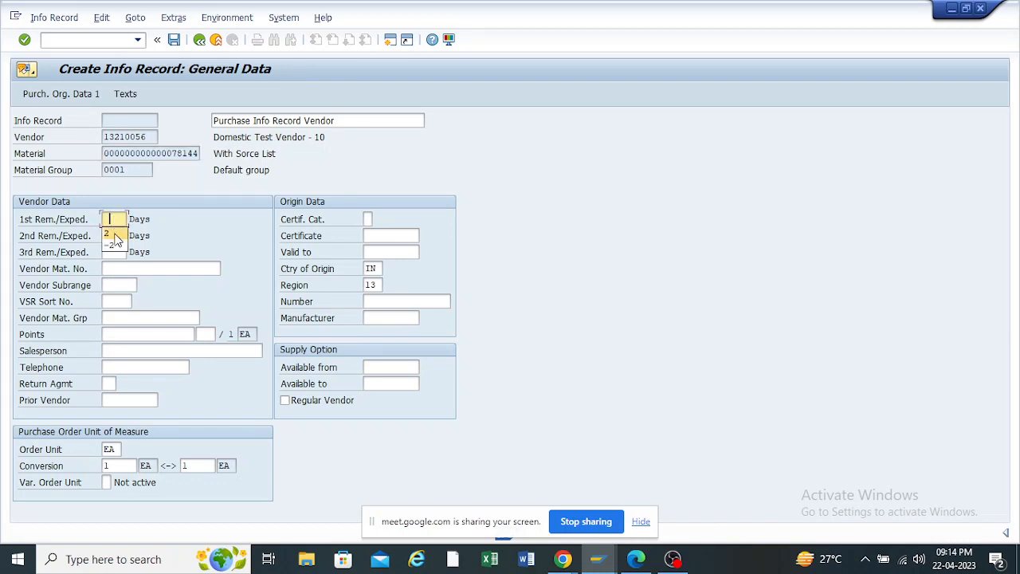
text(2)
click(117, 234)
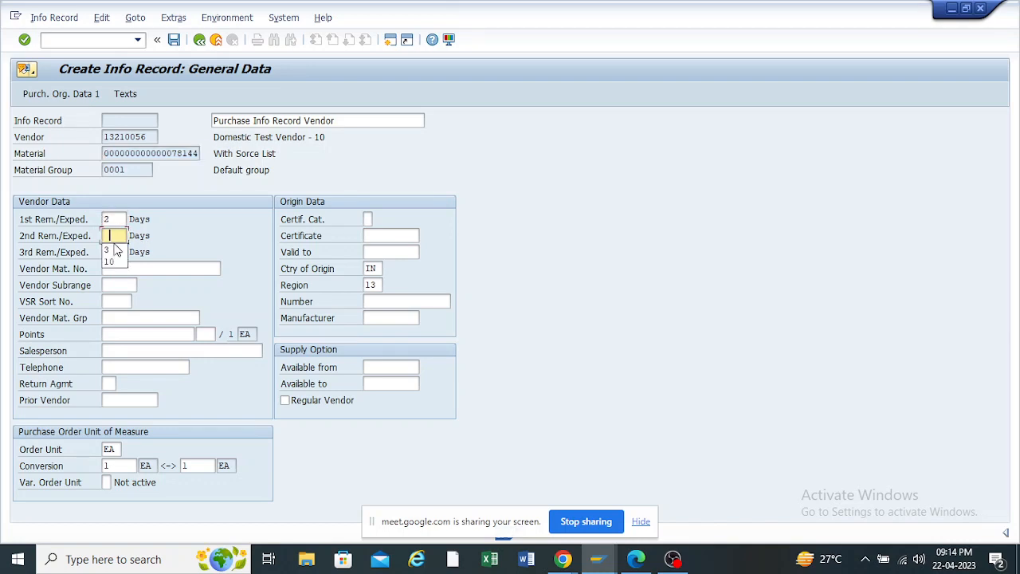
click(114, 218)
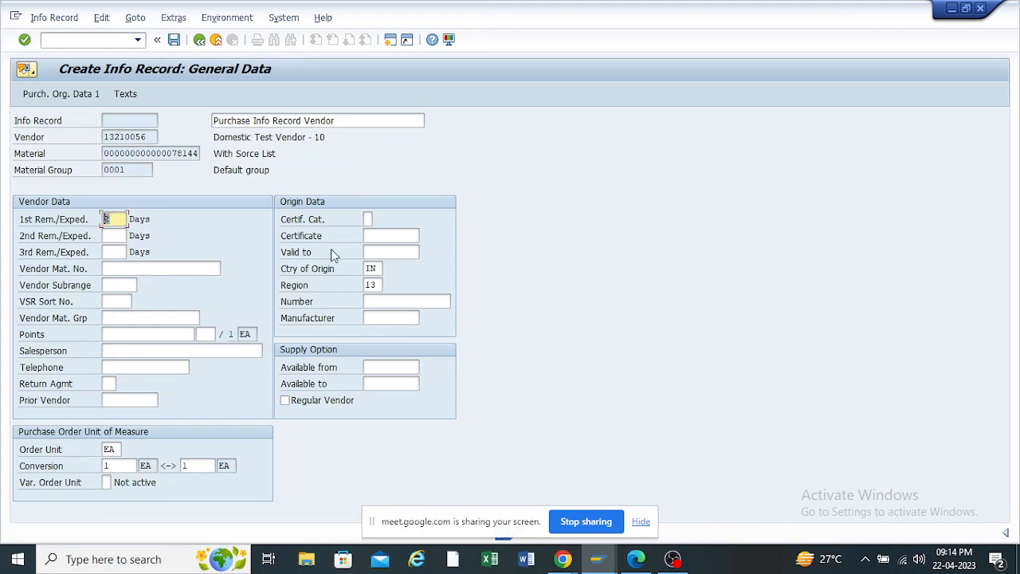
key(BackSpace)
click(181, 227)
Choose drum (DR) from the list of measurement units as the order unit and accept it
click(124, 466)
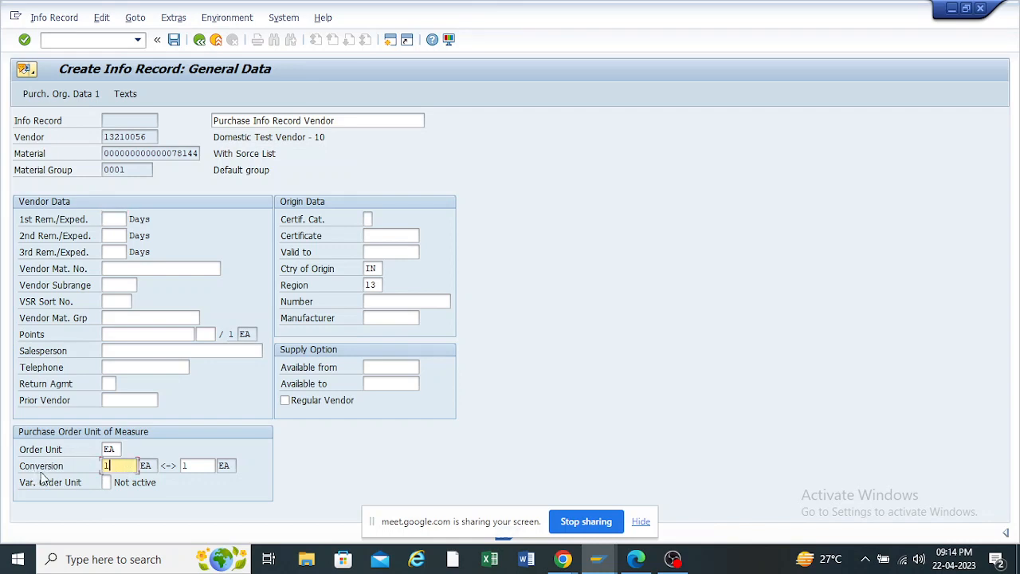
click(118, 449)
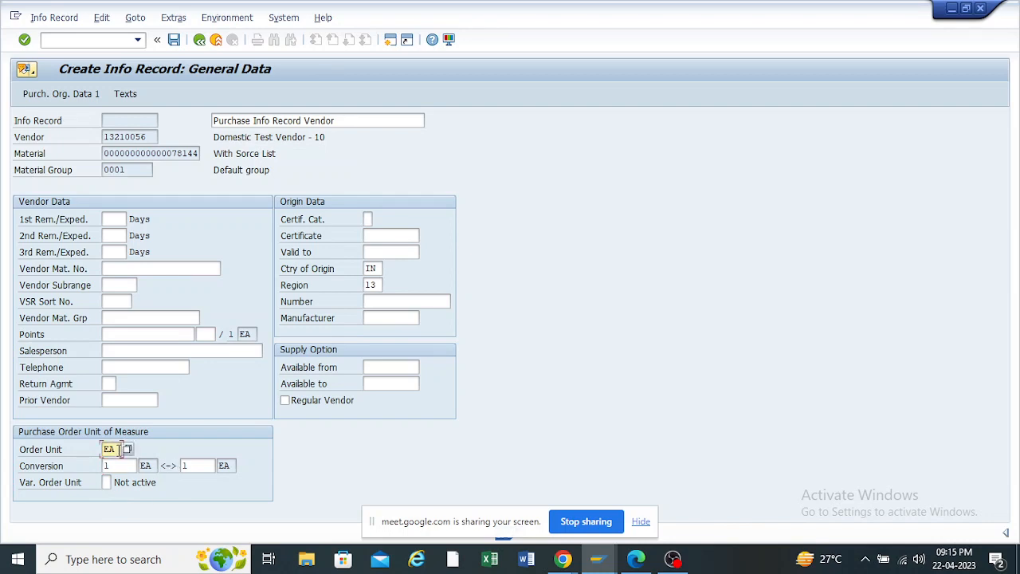
click(129, 449)
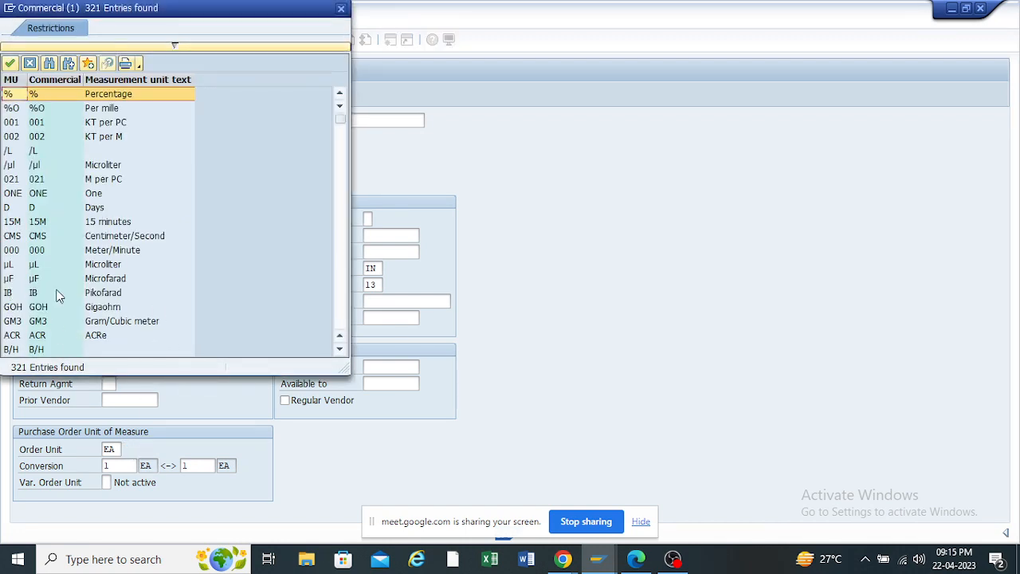
scroll(57, 295, down, 6)
scroll(41, 313, down, 2)
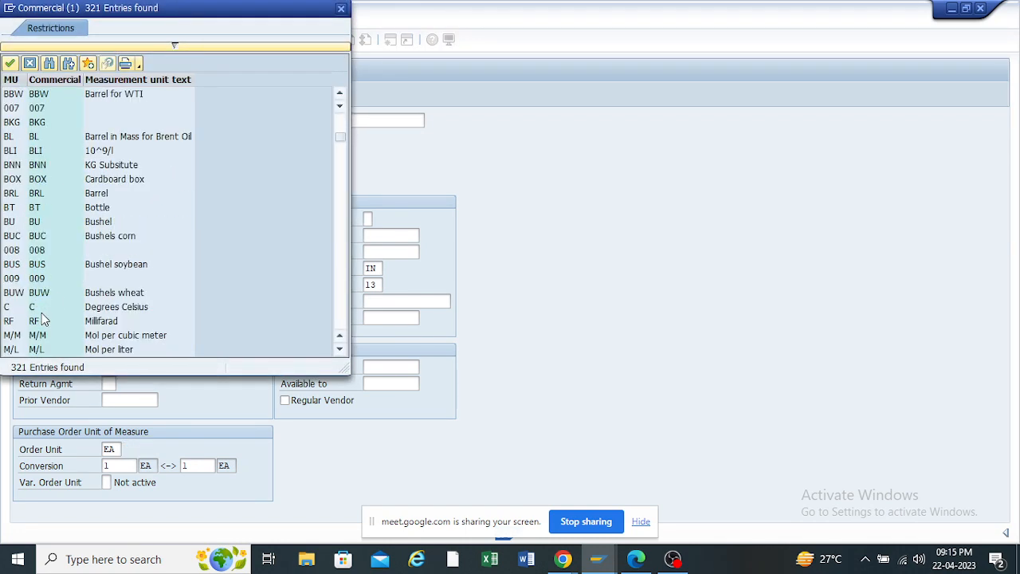
scroll(42, 312, down, 3)
scroll(42, 319, down, 5)
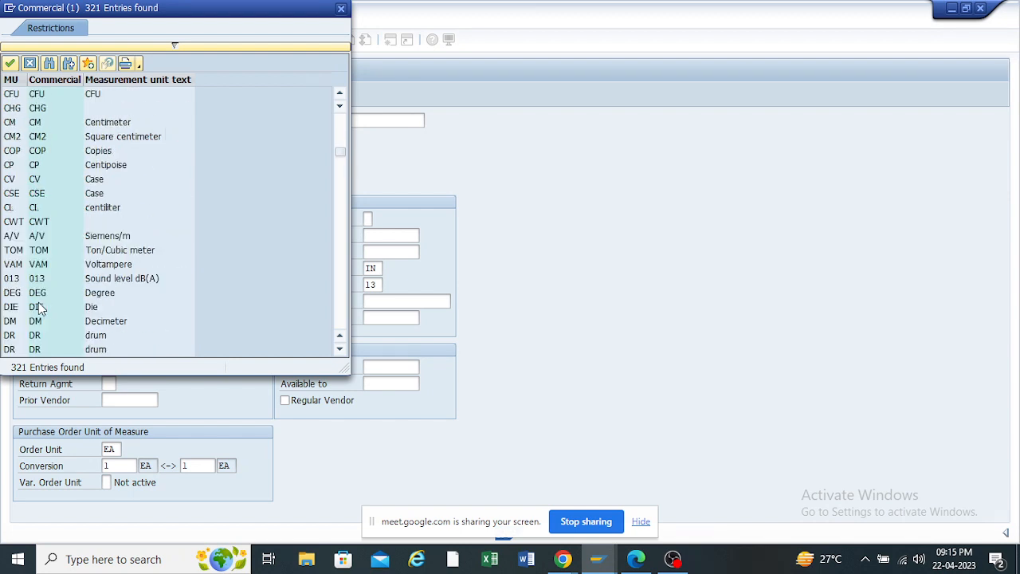
scroll(24, 243, down, 2)
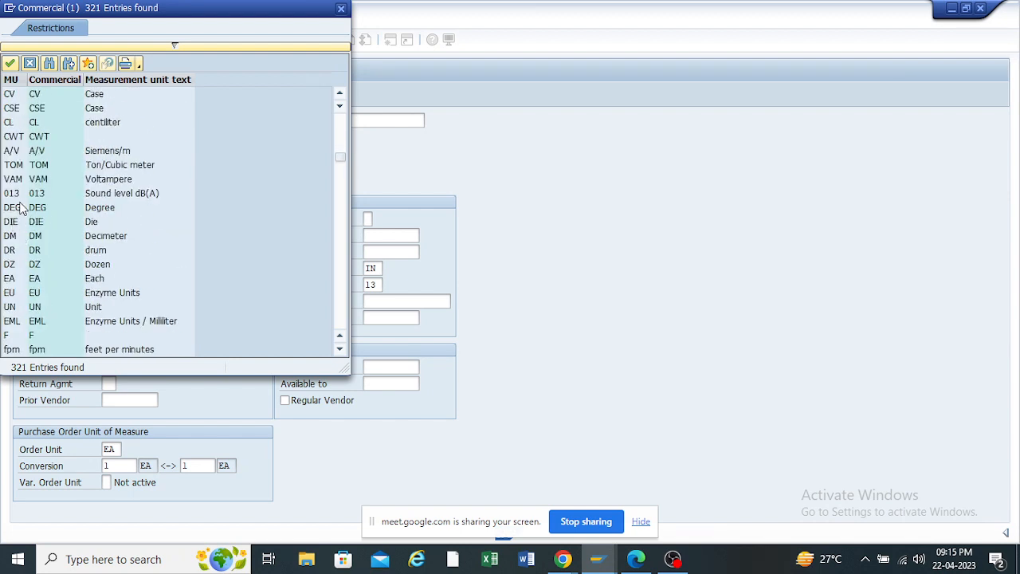
click(10, 252)
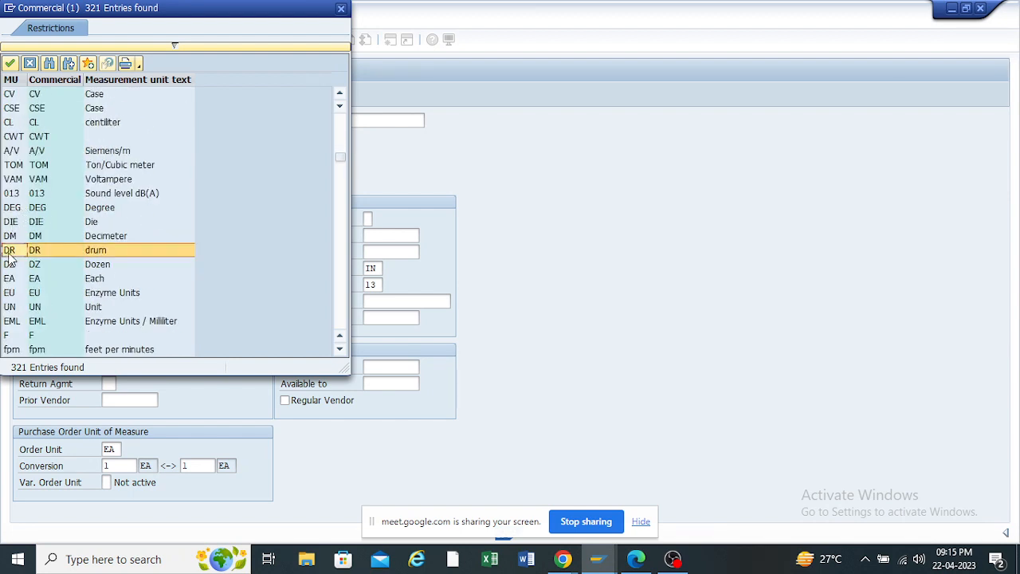
double_click(119, 250)
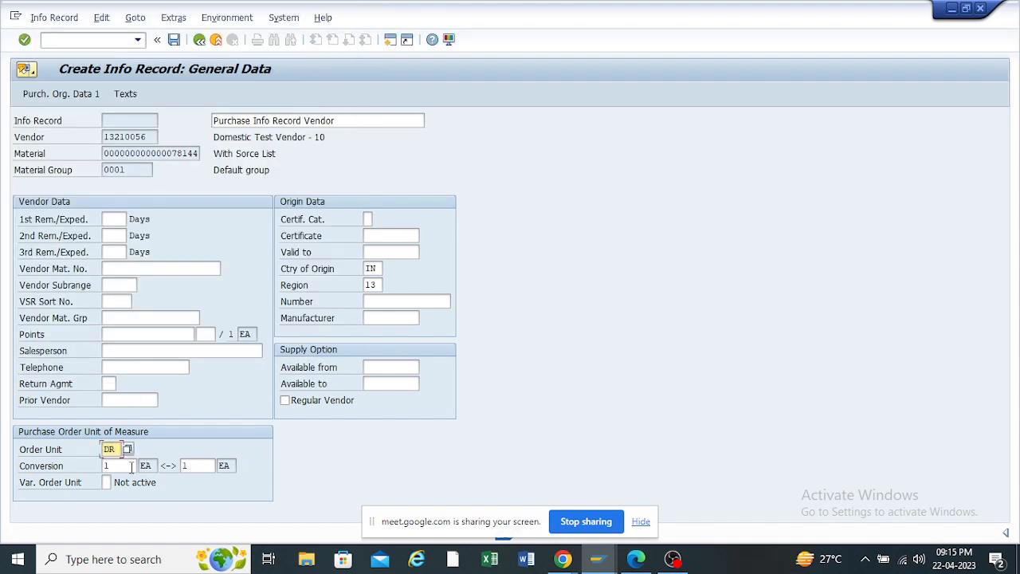
key(Return)
key(Return)
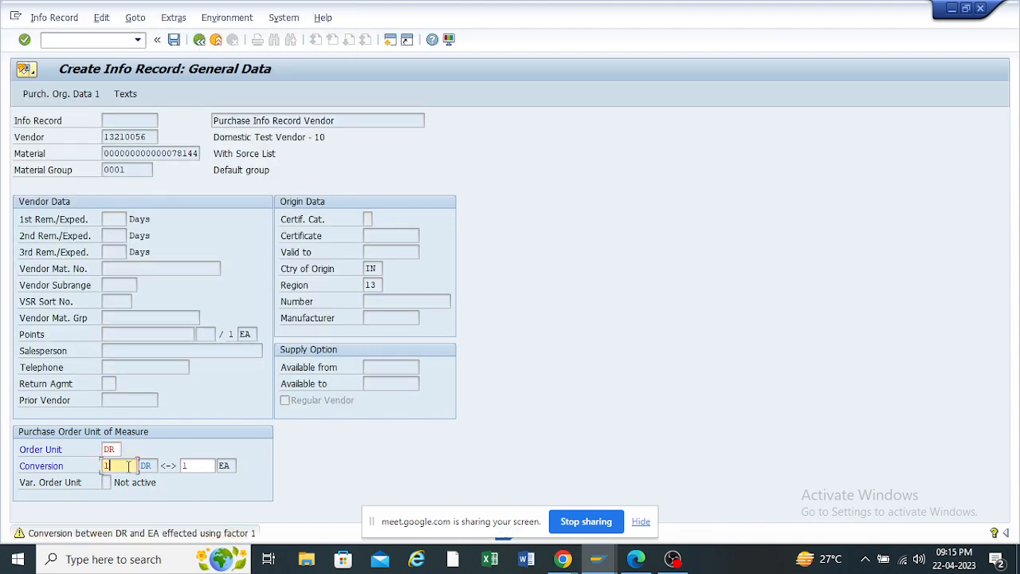
Set the order unit conversion to 1 DR = 100 EA
key(Tab)
key(BackSpace)
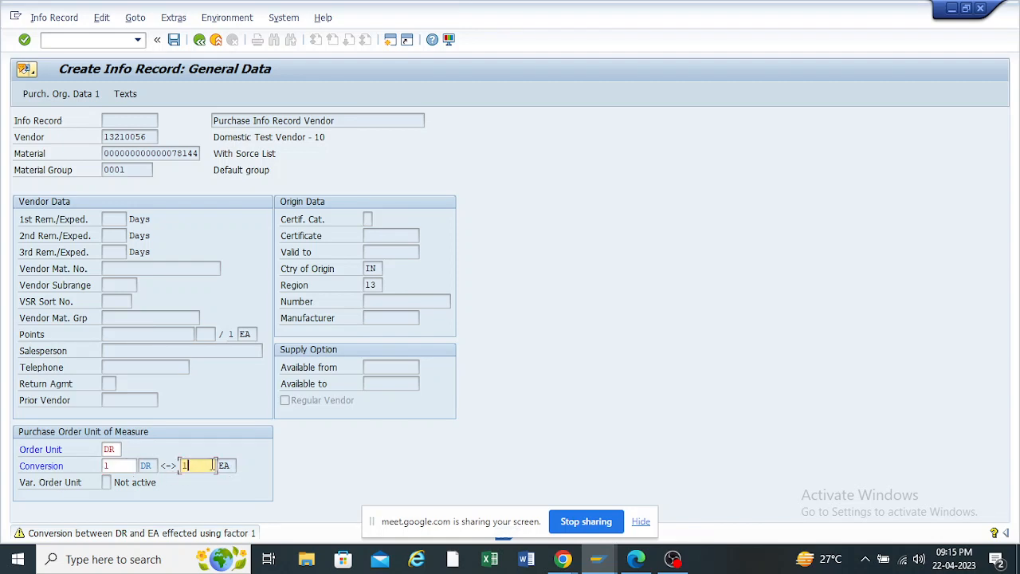
text(100)
key(Return)
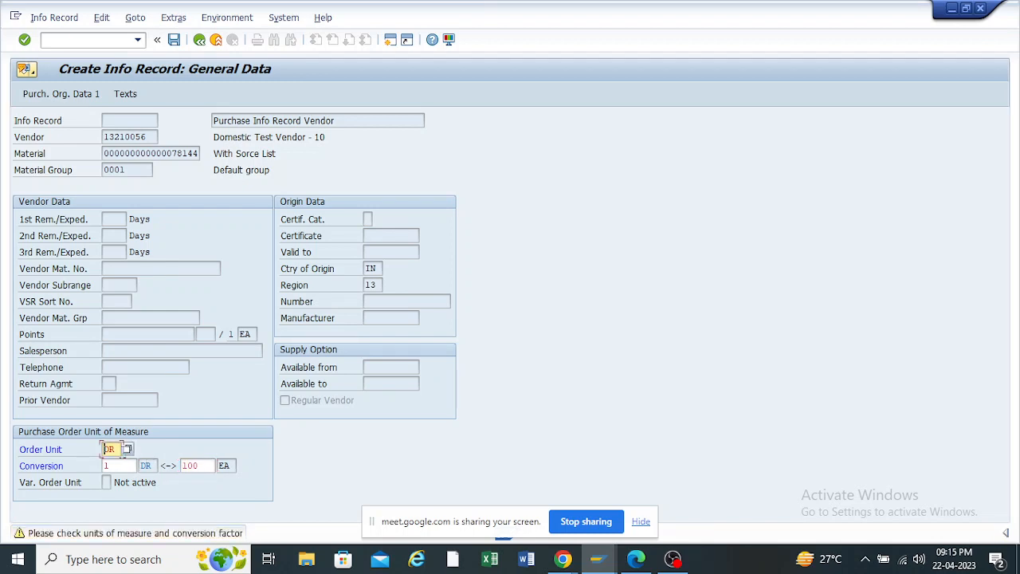
Change the order unit to cardboard box (BOX), keeping a conversion of 1 BOX = 100 EA
drag(119, 450, 62, 450)
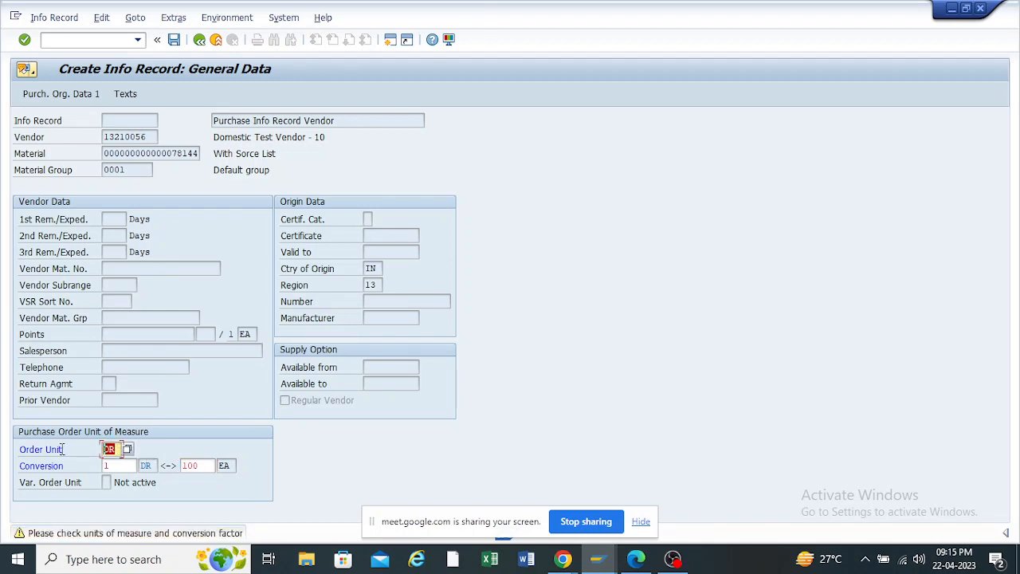
click(126, 449)
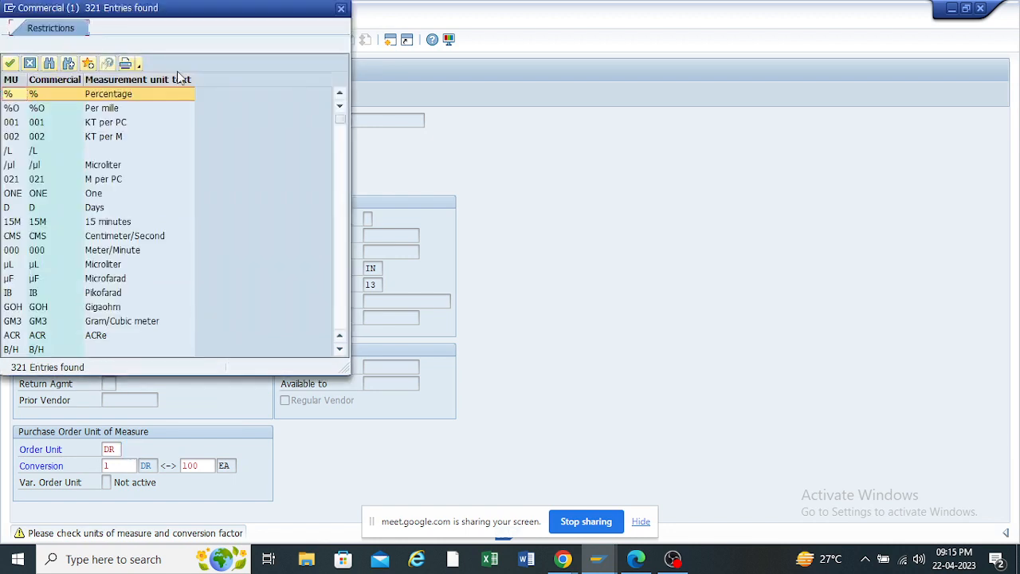
scroll(115, 192, down, 5)
double_click(53, 264)
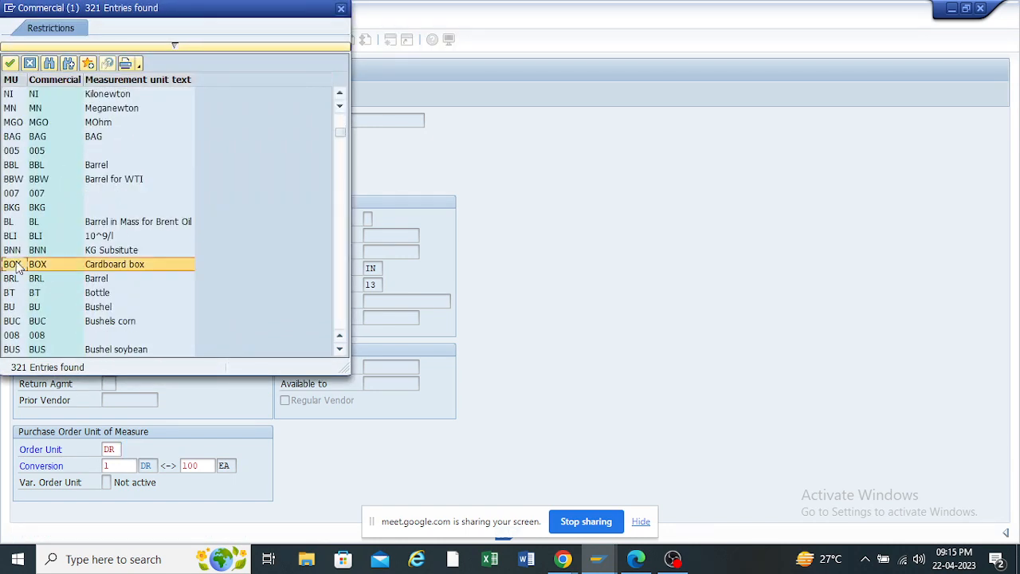
click(202, 470)
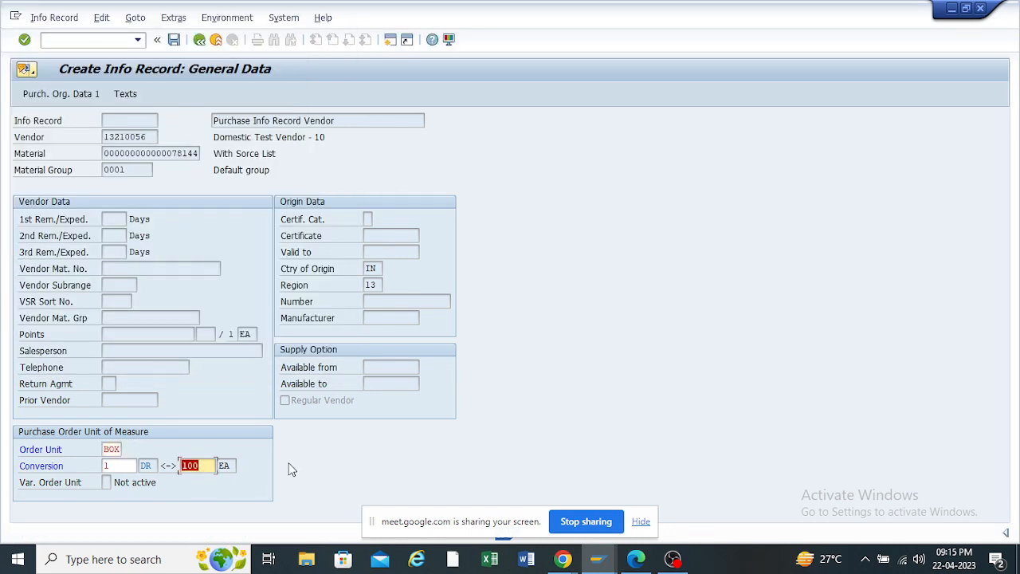
key(Return)
key(Return)
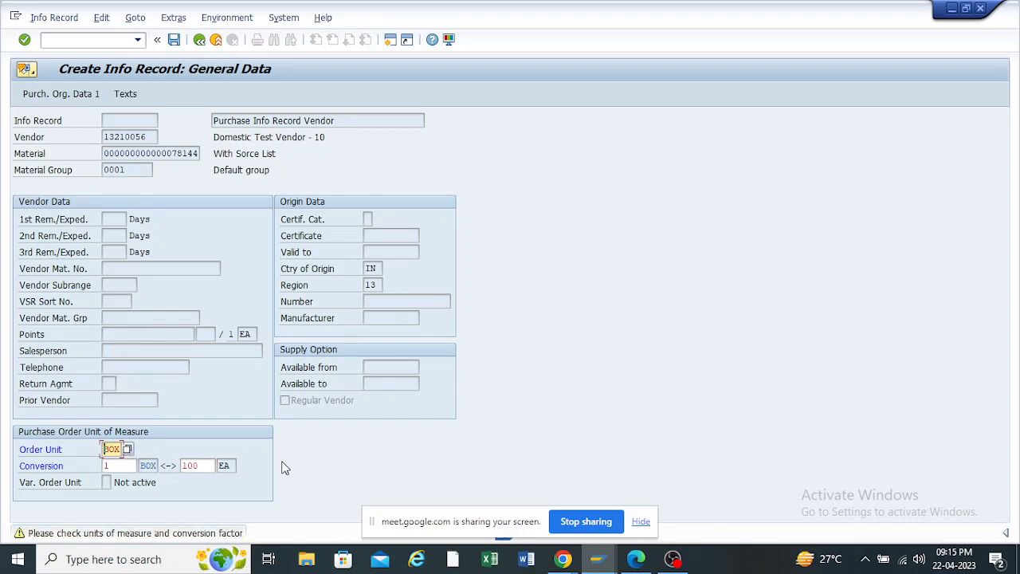
Set the order unit back to EA with a 1 to 1 conversion and proceed to Purch. Organization Data 1
drag(121, 449, 22, 462)
key(BackSpace)
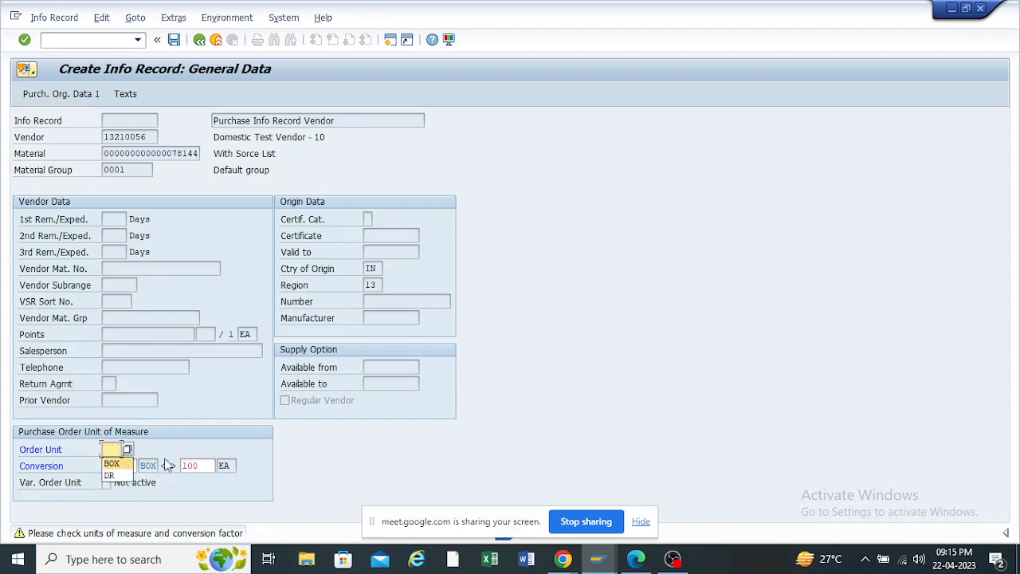
drag(117, 464, 62, 467)
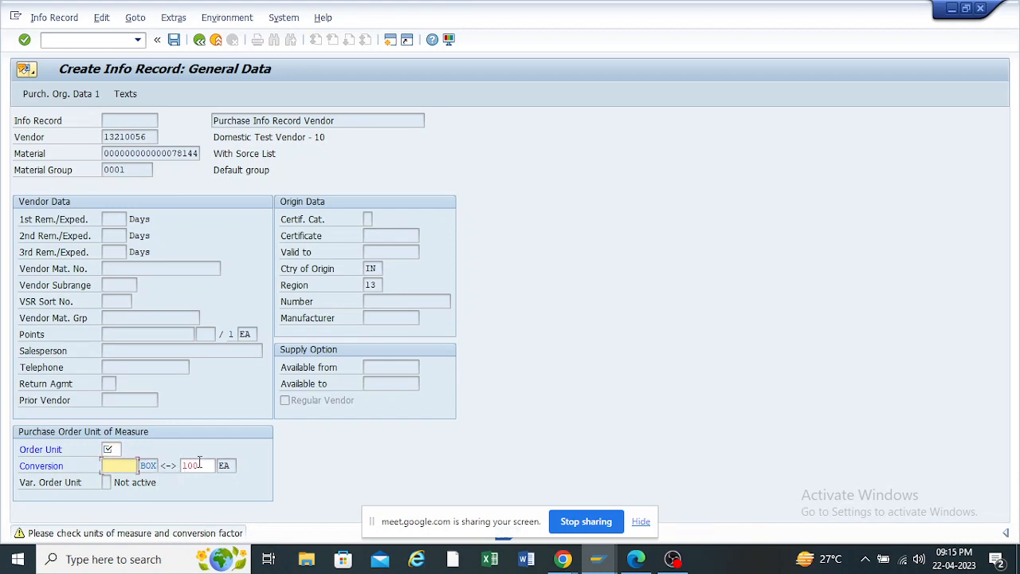
drag(201, 466, 183, 466)
key(BackSpace)
click(114, 449)
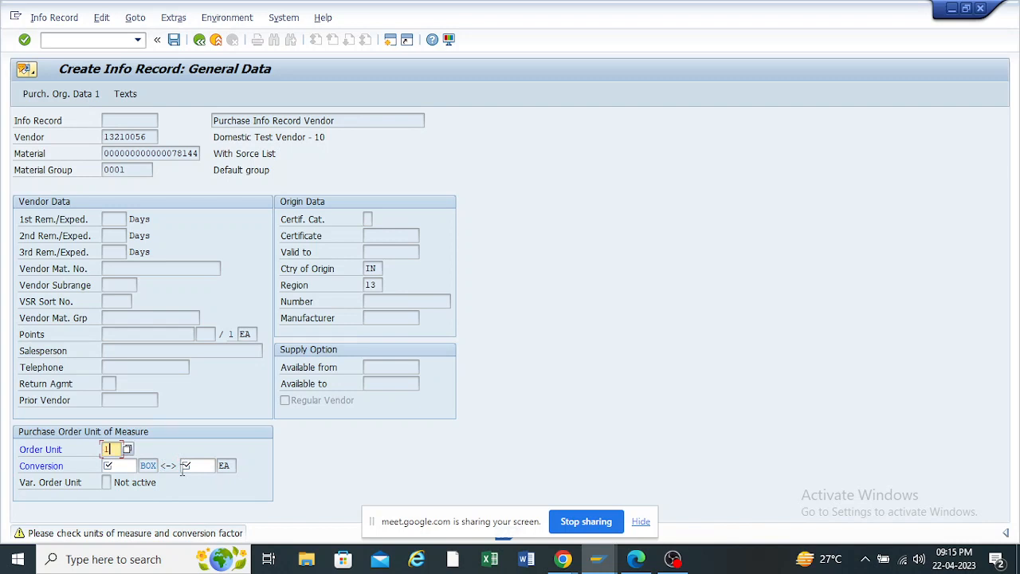
text(ea)
click(126, 465)
text(1)
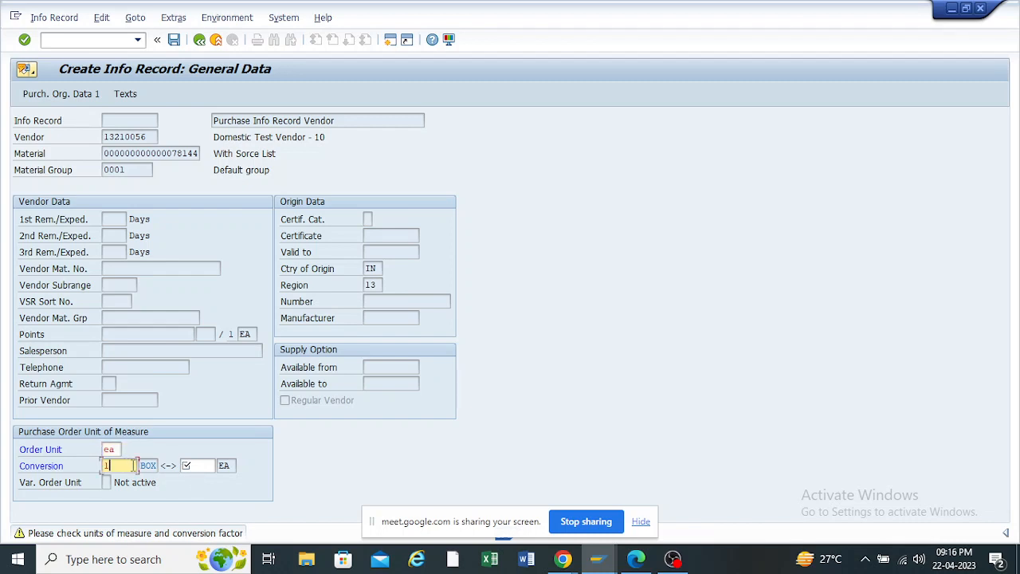
click(201, 465)
text(1)
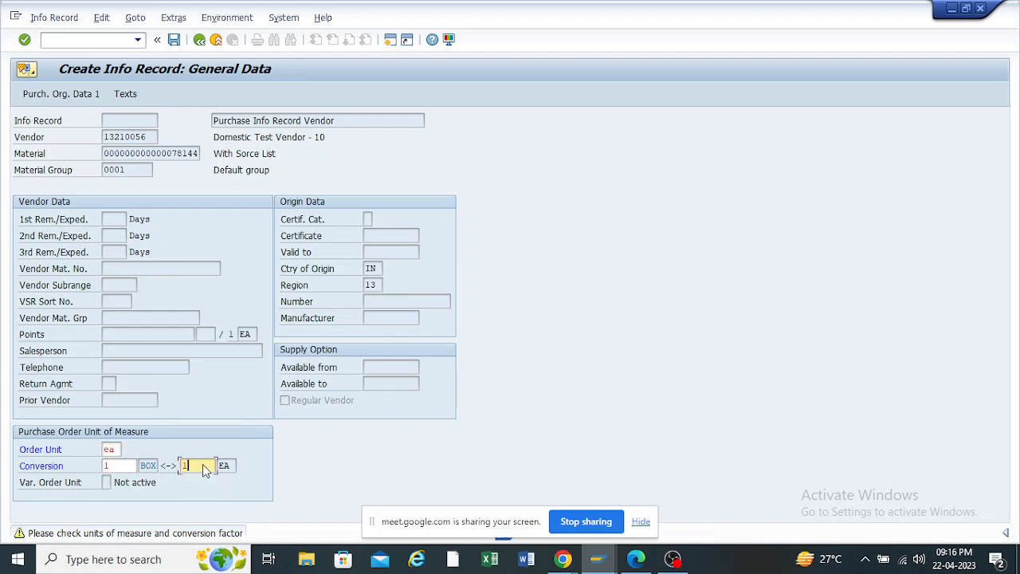
key(Return)
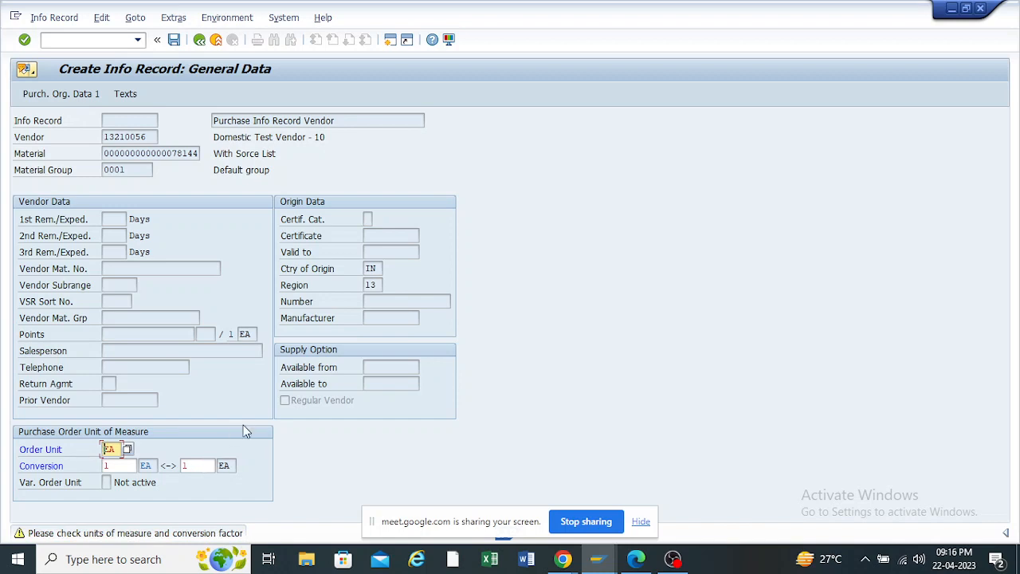
key(Return)
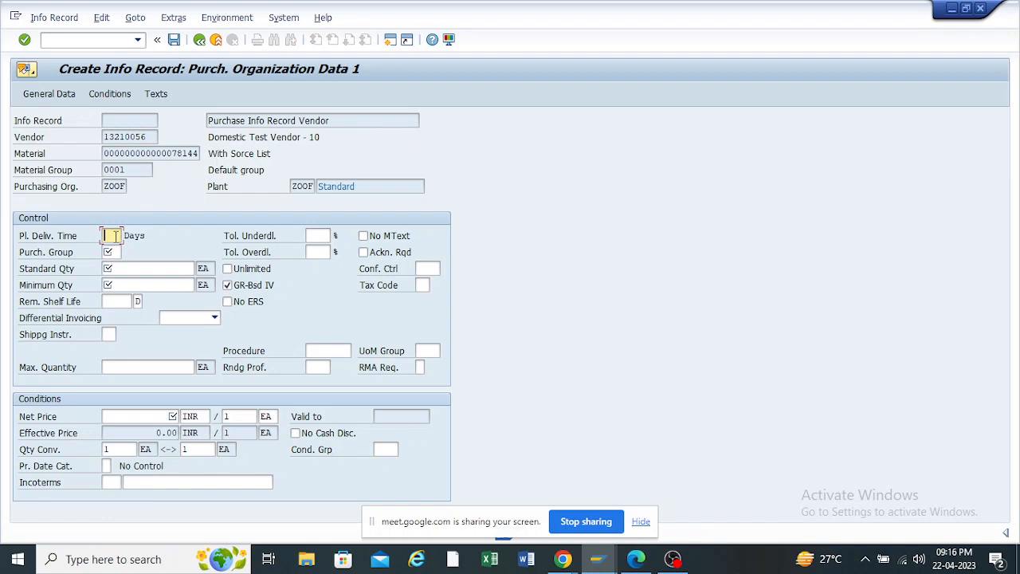
Set the planned delivery time to 5 days and enter ZOO as the purchasing group
text(5)
click(112, 252)
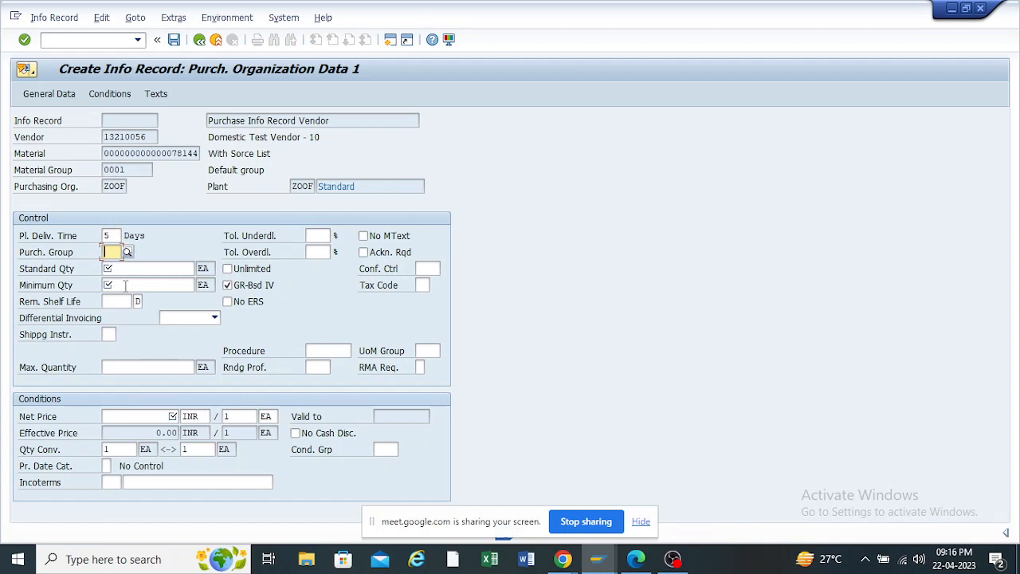
text(zoo)
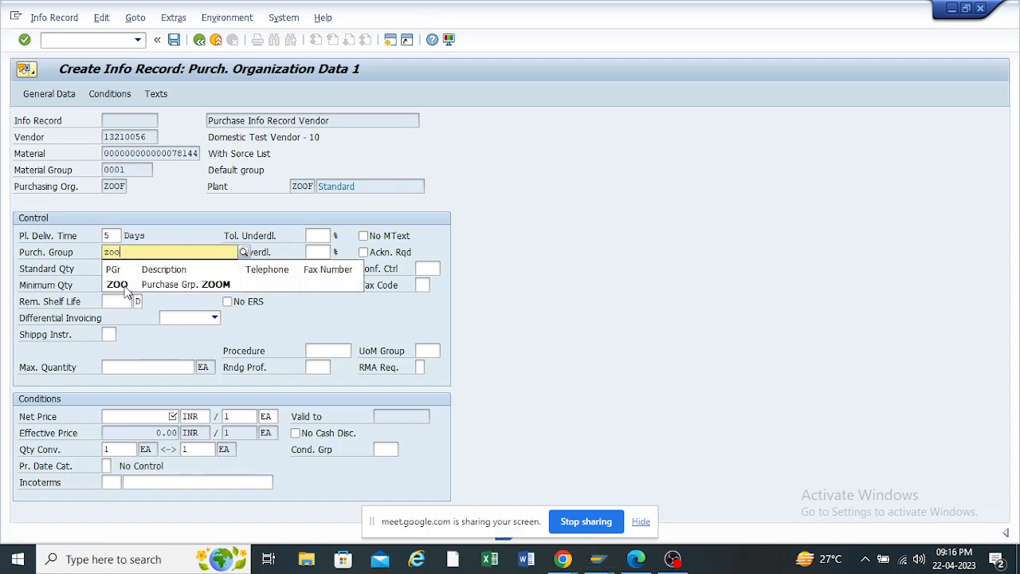
Choose ZOO (Purchase Grp. ZOOM) as the info record's purchasing group
click(125, 284)
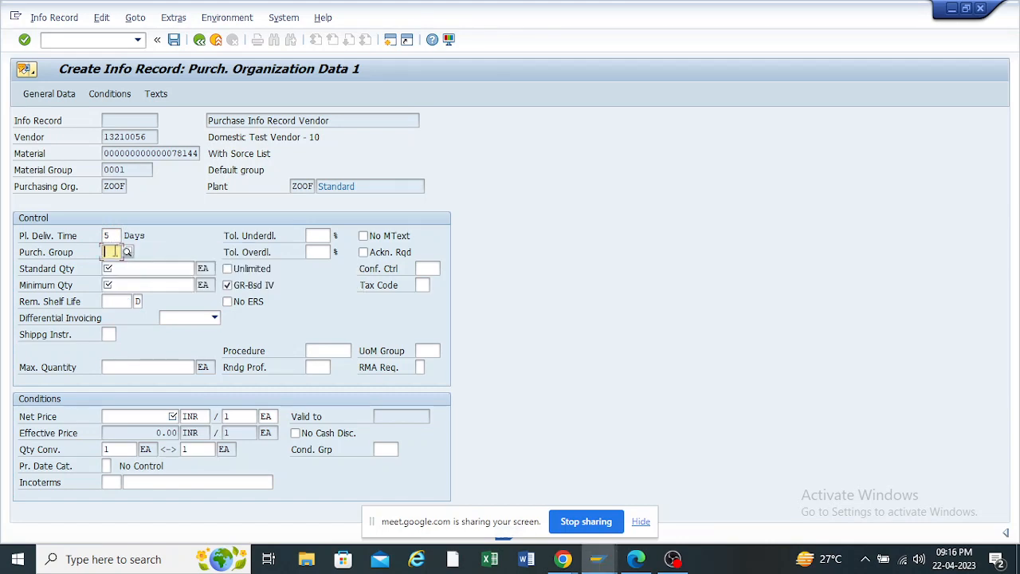
text(zoo)
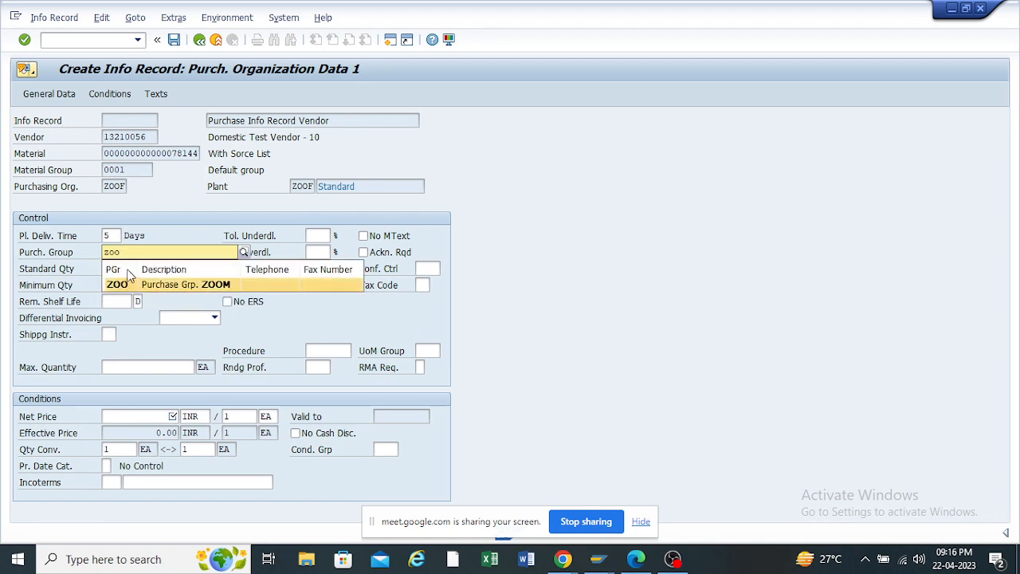
click(121, 284)
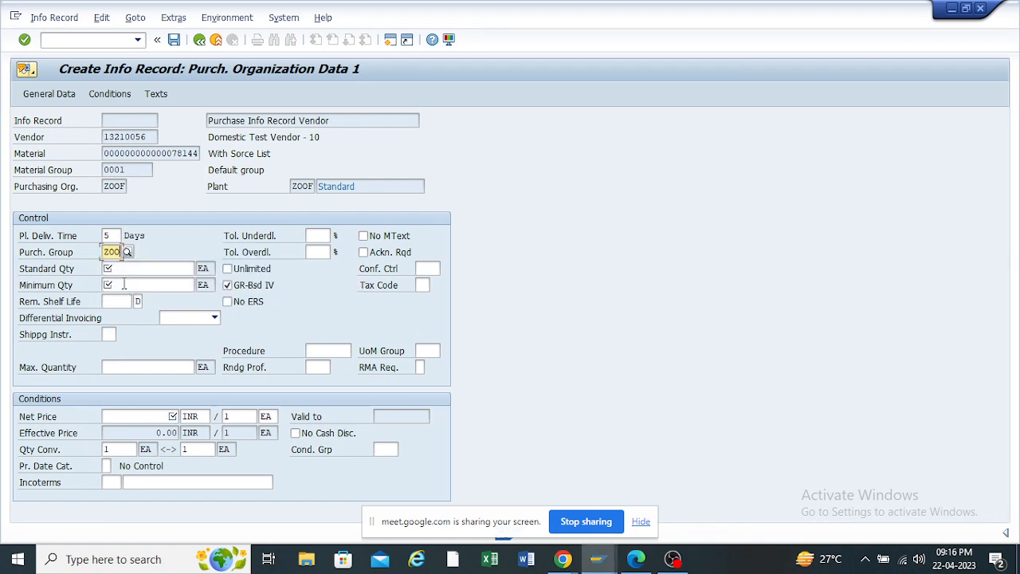
Set both the standard quantity and the minimum quantity of the info record to 10 EA
click(122, 270)
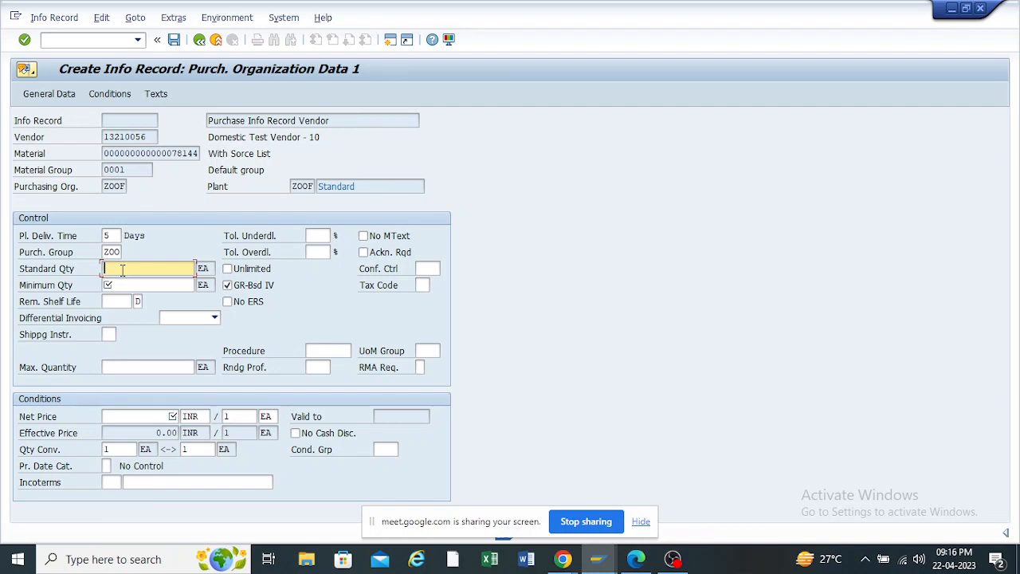
text(10)
click(136, 285)
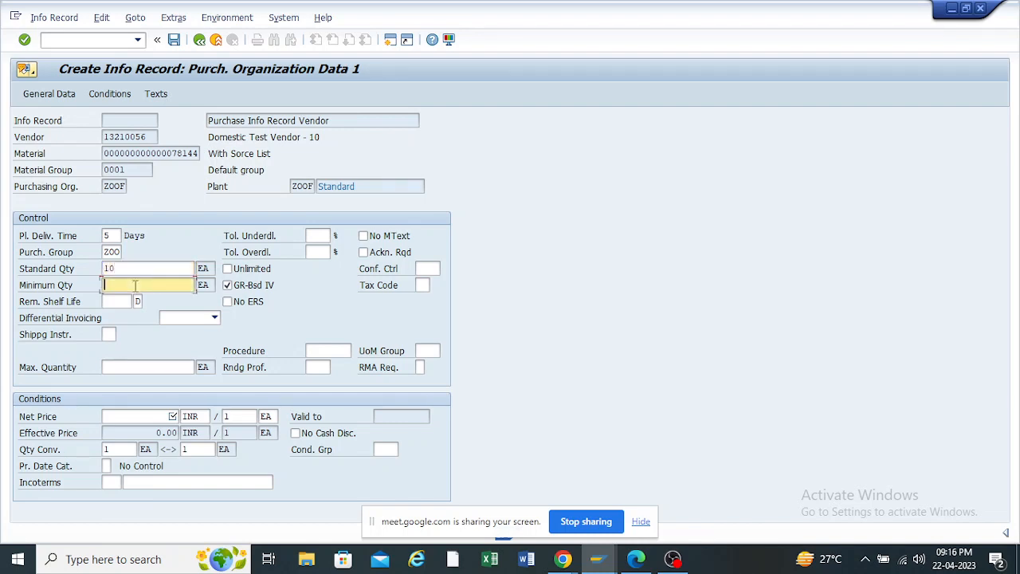
text(10)
drag(122, 285, 101, 287)
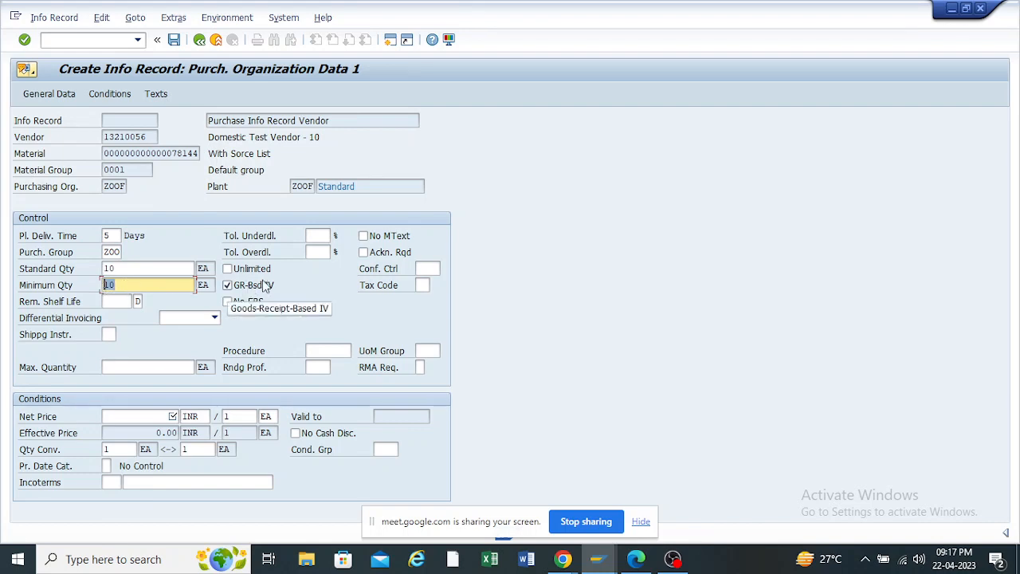
Set the underdelivery and overdelivery tolerances to 10 % each
click(317, 236)
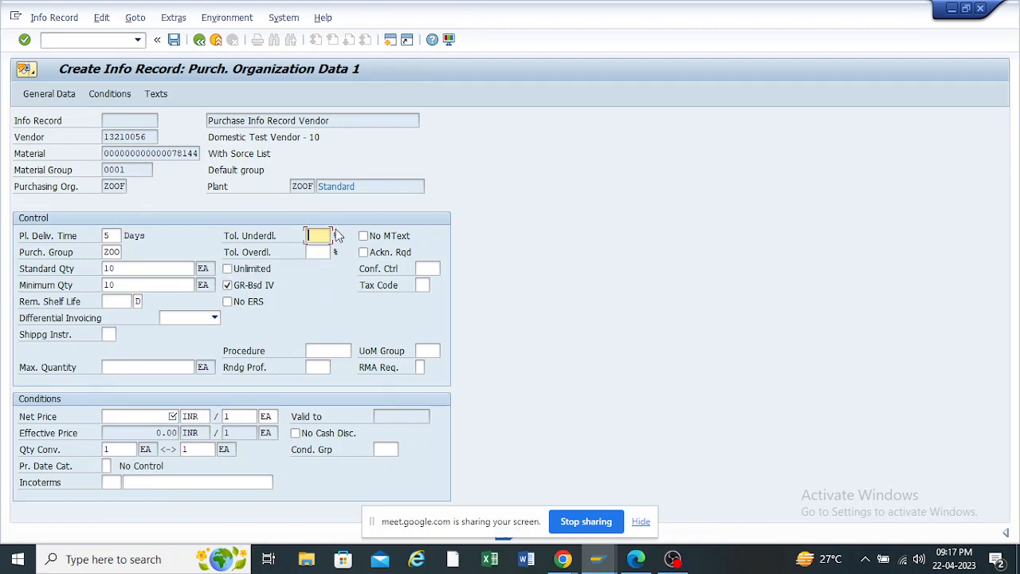
text(10)
click(315, 252)
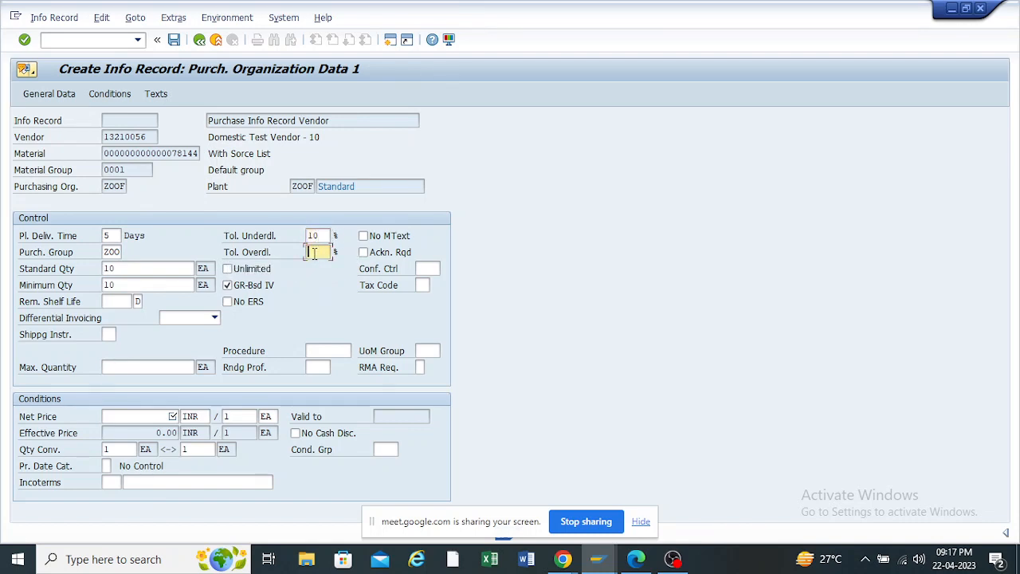
text(10)
Clear the underdelivery and overdelivery tolerance percentages
double_click(323, 236)
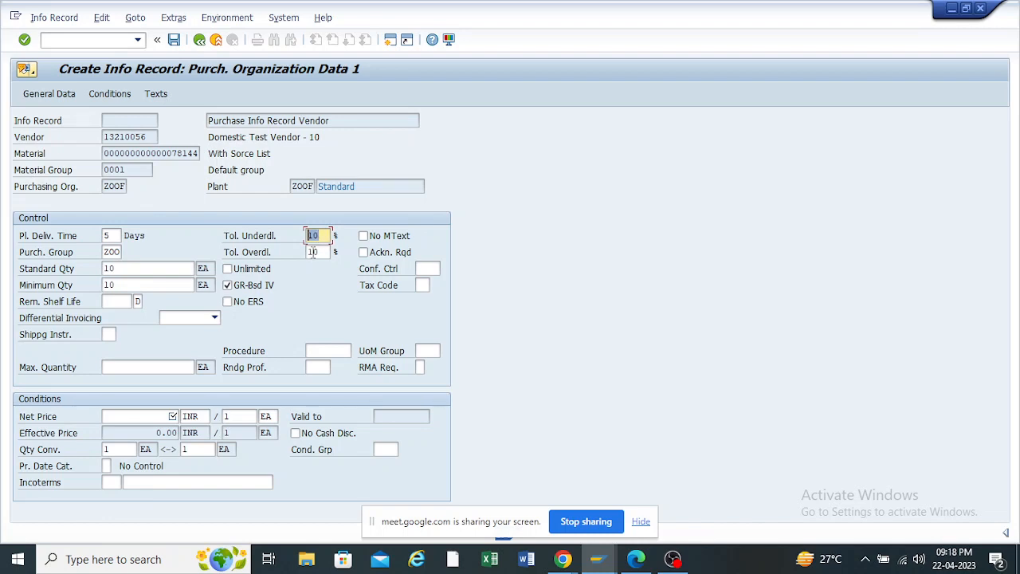
mouse_move(324, 252)
mouse_down()
mouse_move(295, 247)
mouse_move(308, 252)
mouse_up()
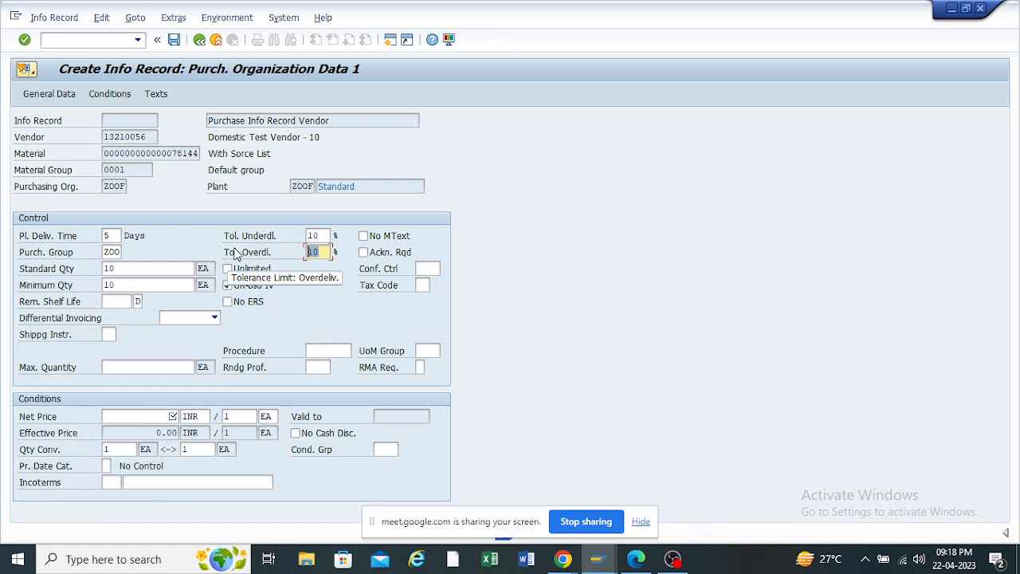
drag(325, 236, 286, 257)
click(331, 253)
double_click(318, 236)
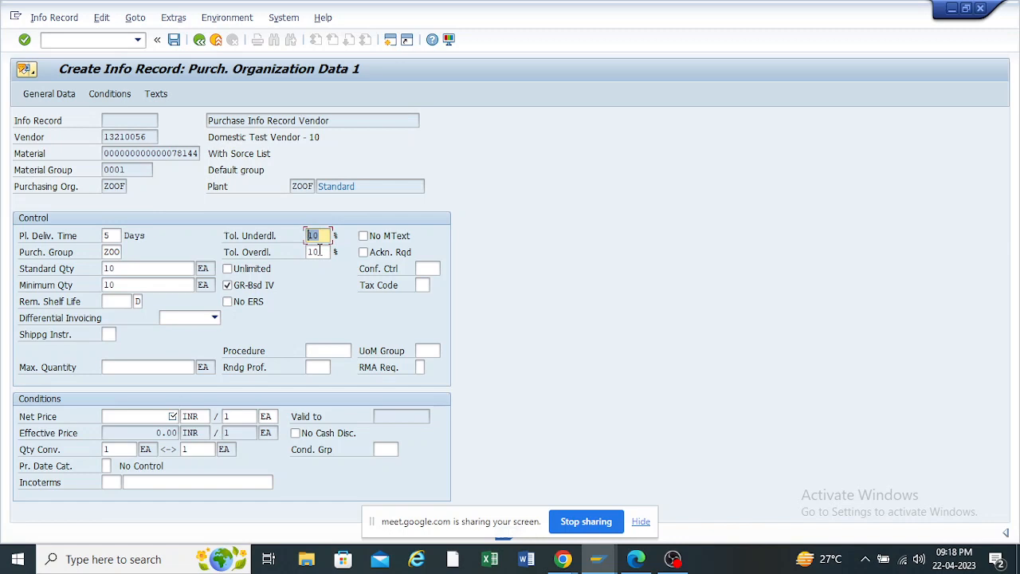
drag(320, 251, 188, 253)
drag(320, 235, 151, 235)
drag(320, 252, 283, 266)
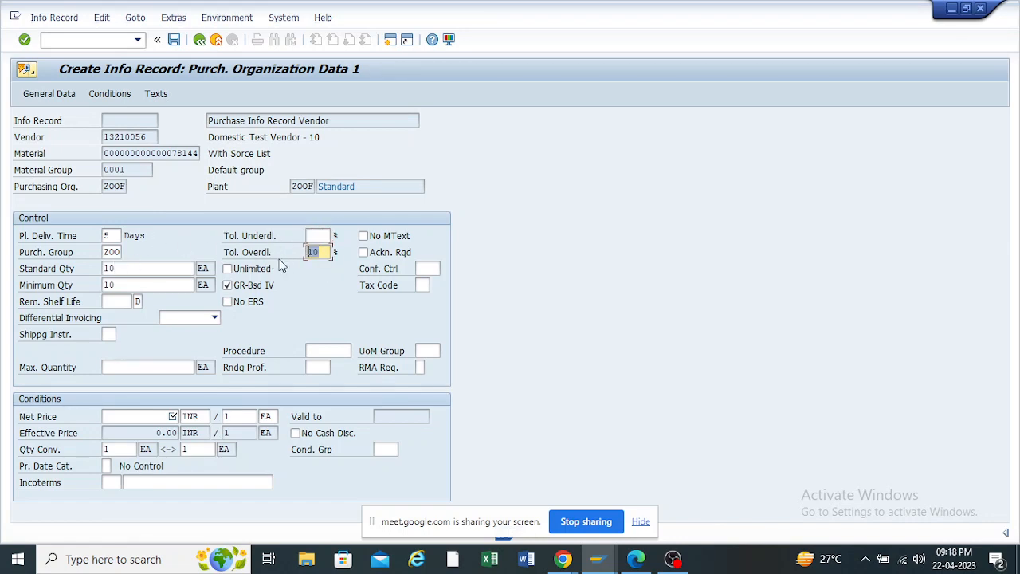
key(Delete)
Turn goods-receipt-based invoice verification off and back on for the vendor's info record
drag(150, 136, 97, 137)
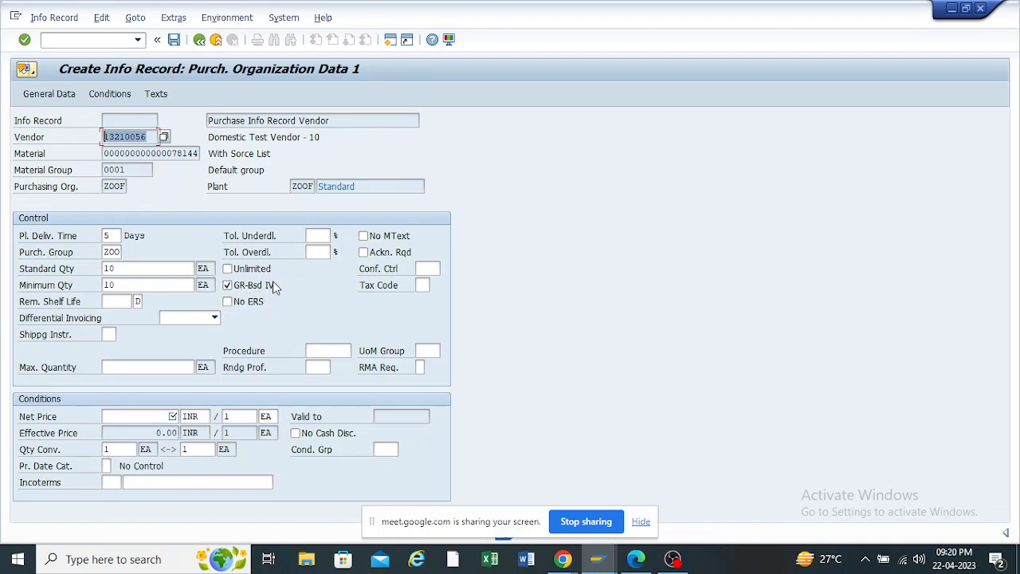
click(227, 287)
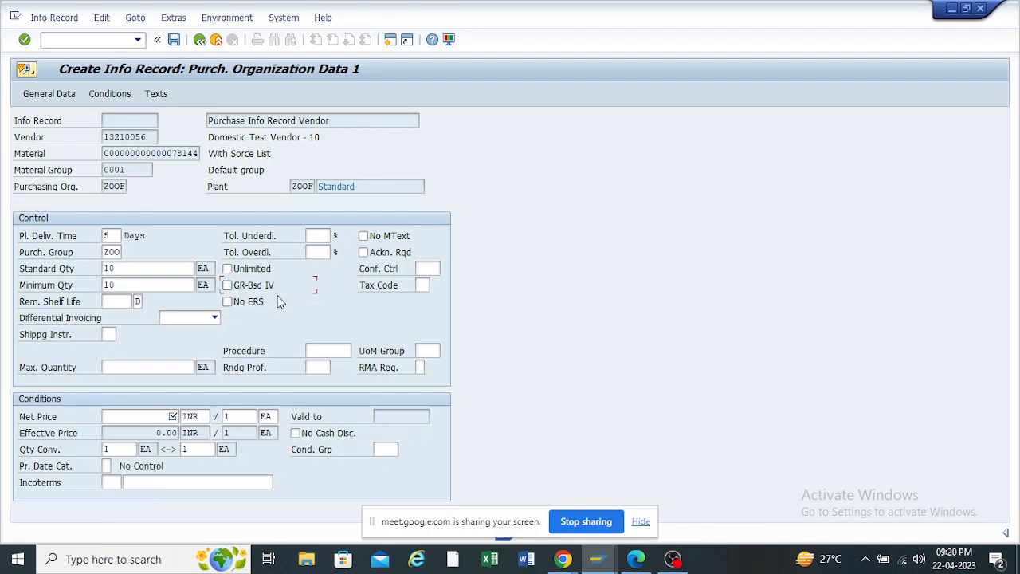
click(228, 286)
Enter the net price, continue through the remaining data and text screens, and save the info record
click(132, 416)
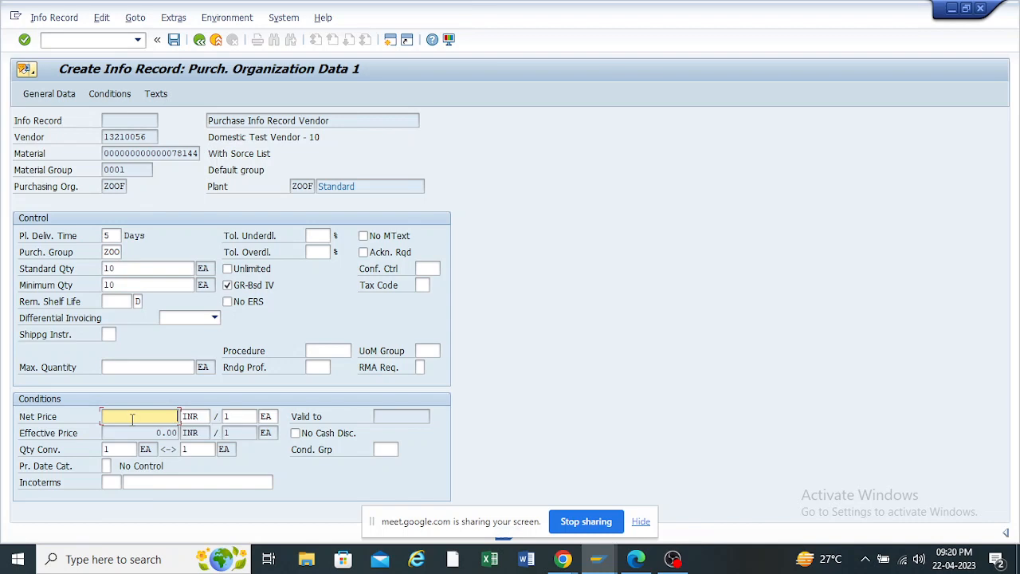
key(Return)
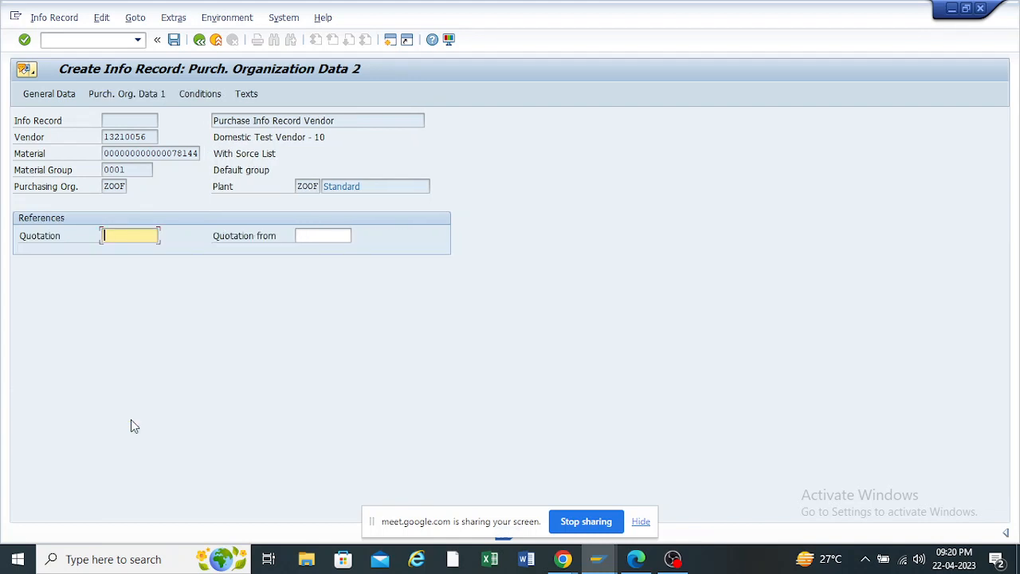
key(Return)
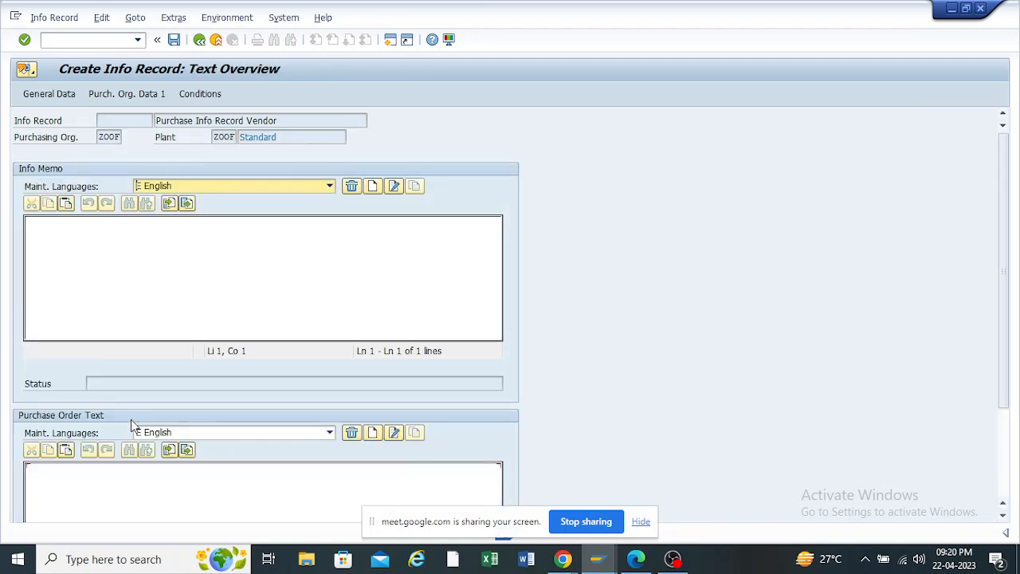
key(Return)
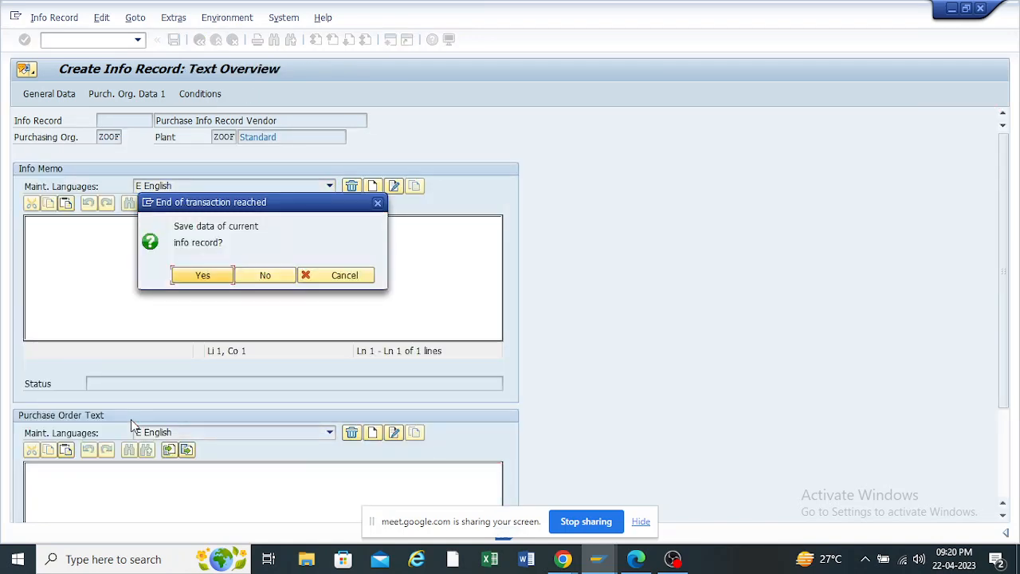
click(202, 276)
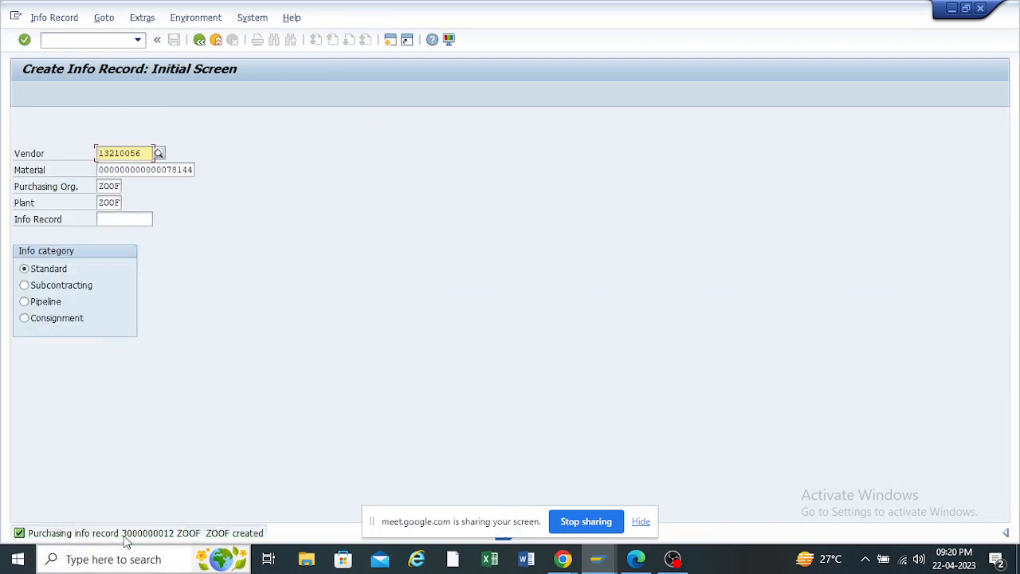
Open the info record creation message's details, highlight the record number, and close the details
click(173, 533)
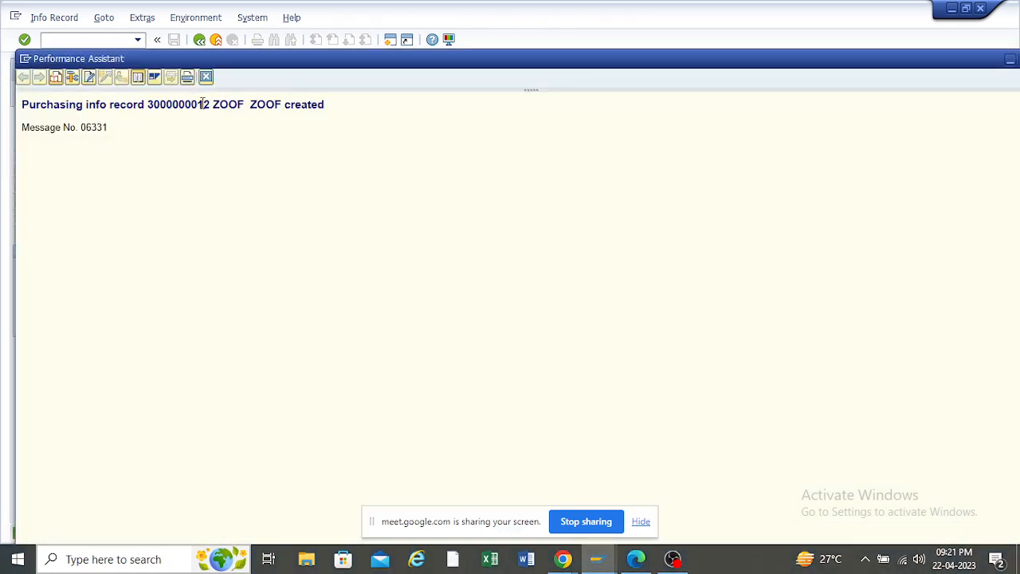
drag(210, 104, 148, 101)
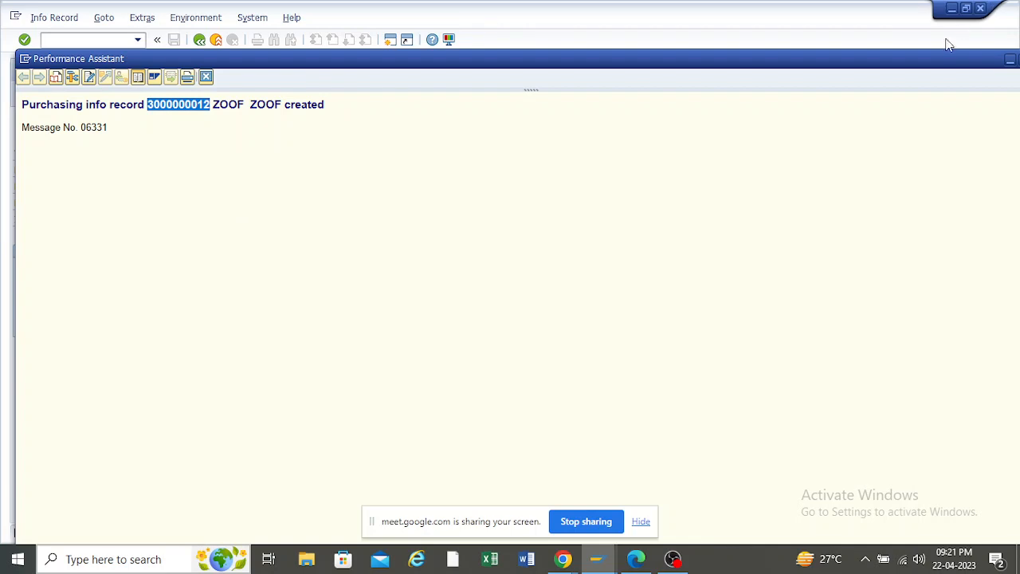
drag(936, 61, 853, 78)
click(896, 74)
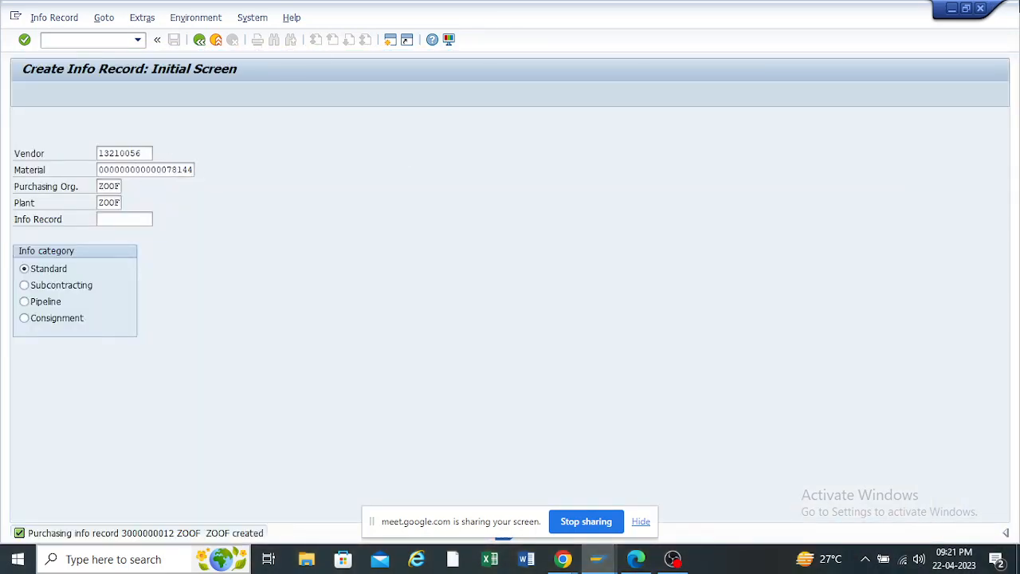
Minimize the open windows and bring up the SAP Materials List window
click(954, 10)
click(952, 9)
click(953, 8)
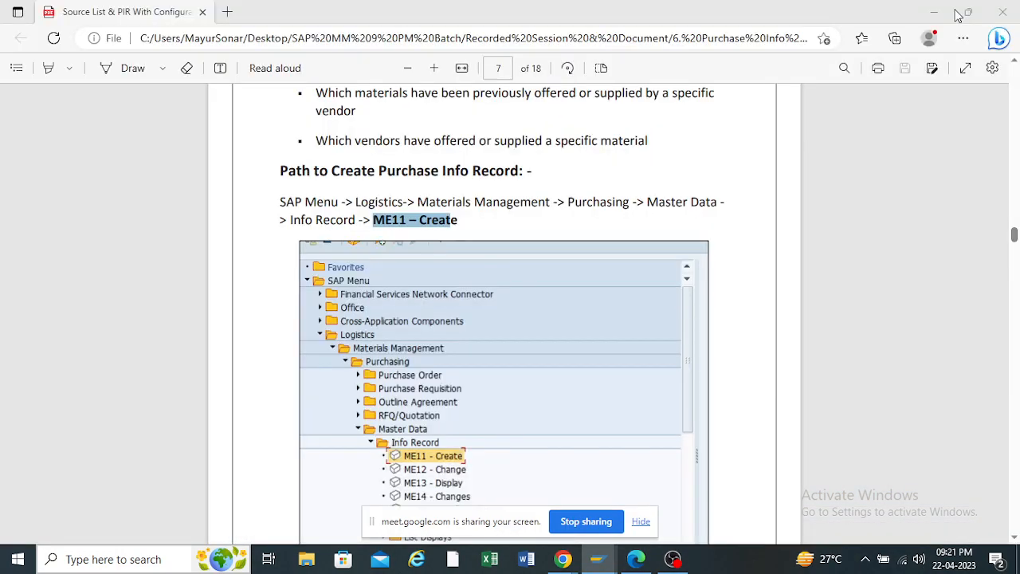
click(941, 11)
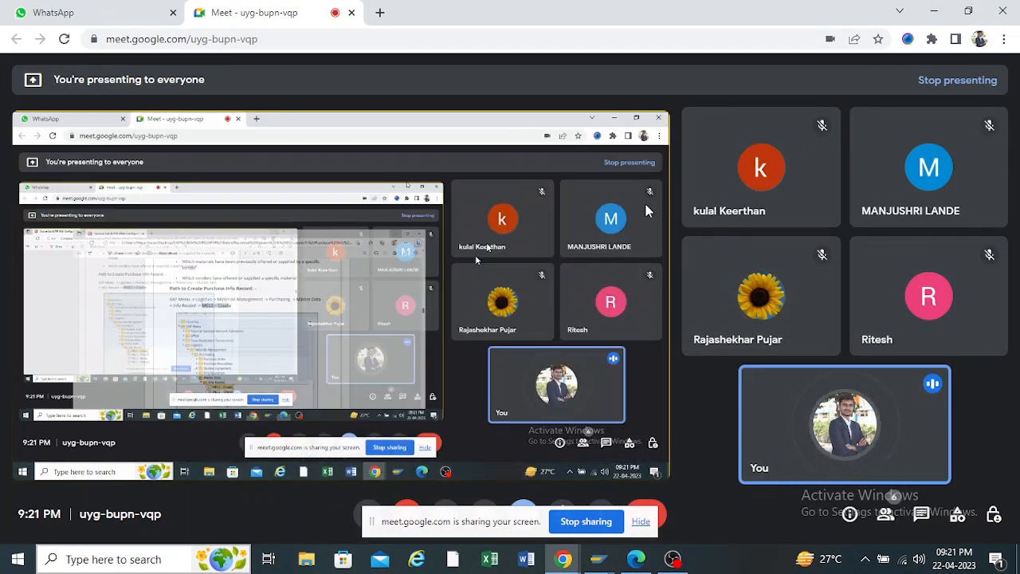
mouse_move(596, 561)
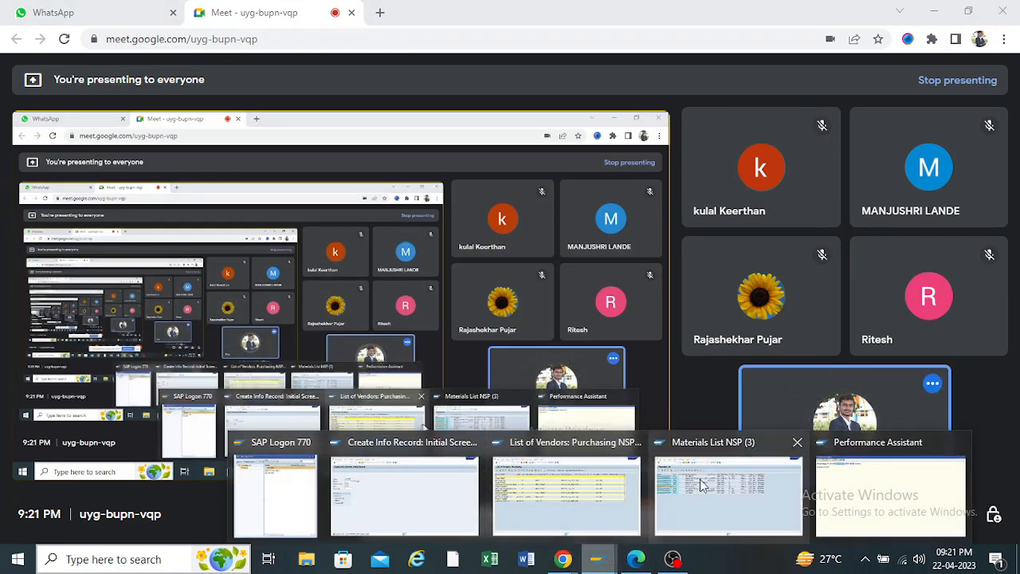
click(699, 483)
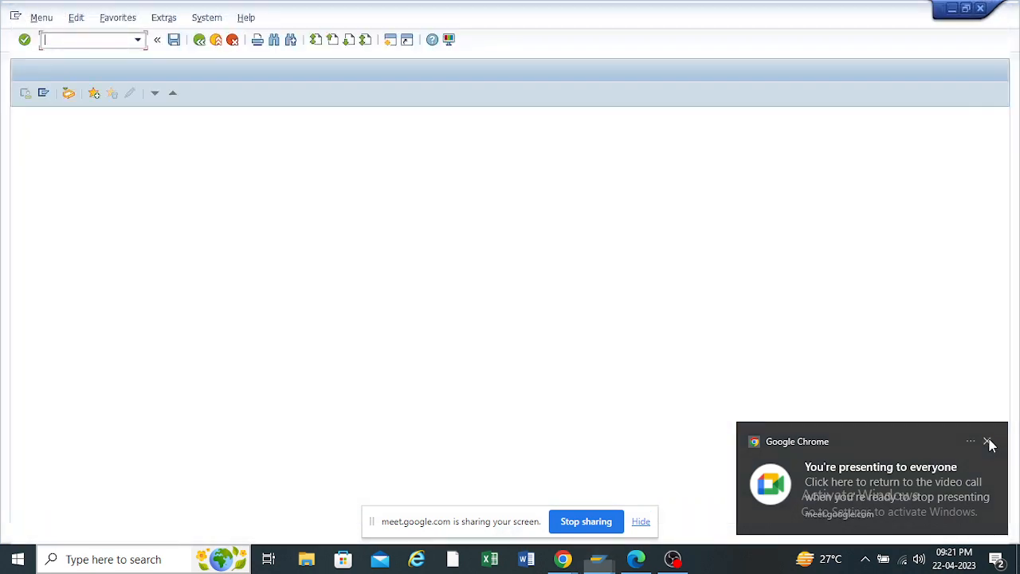
Start transaction ME21N from the new SAP Easy Access session to create a purchase order
click(987, 442)
click(116, 40)
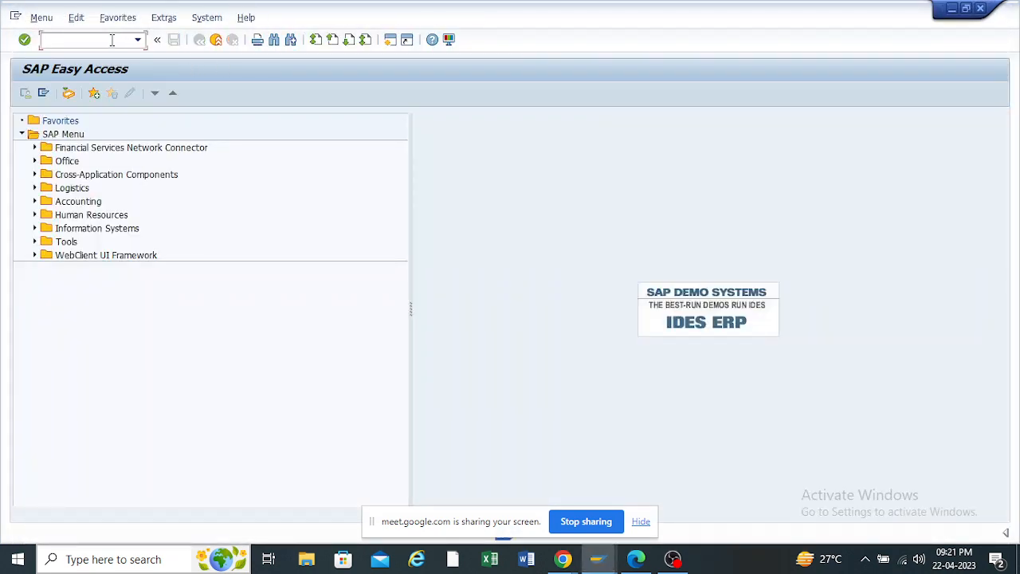
text(me21n)
key(Return)
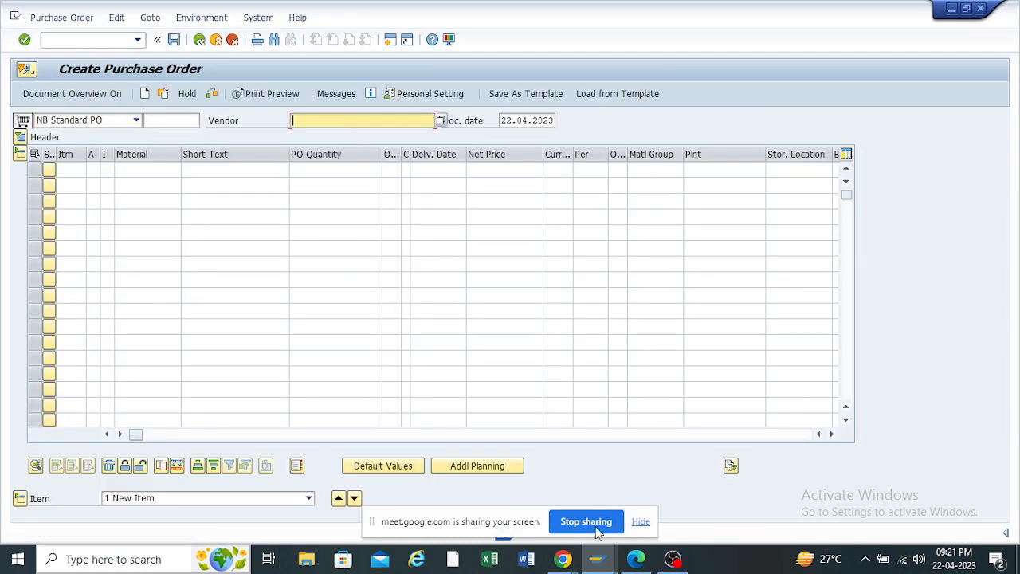
Copy the vendor number from the Create Info Record window into the purchase order's vendor field and confirm it
mouse_move(596, 558)
mouse_move(498, 480)
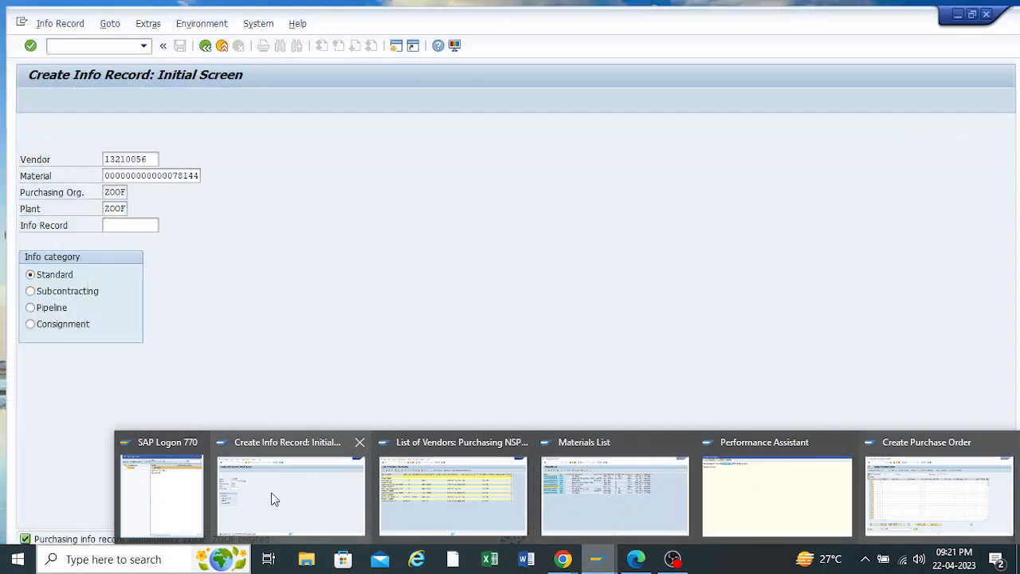
click(274, 496)
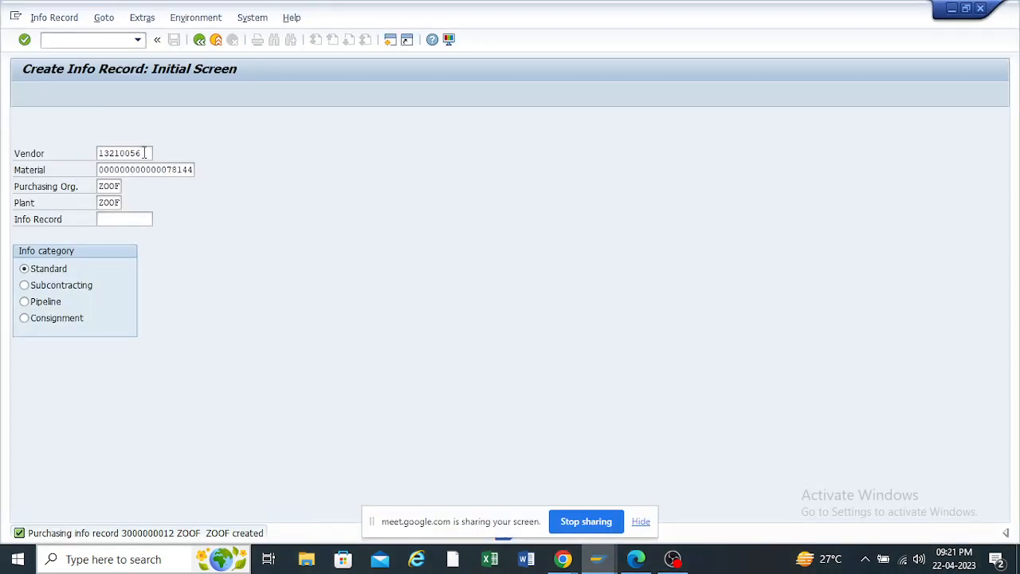
drag(143, 151, 84, 155)
key(ctrl+c)
click(596, 557)
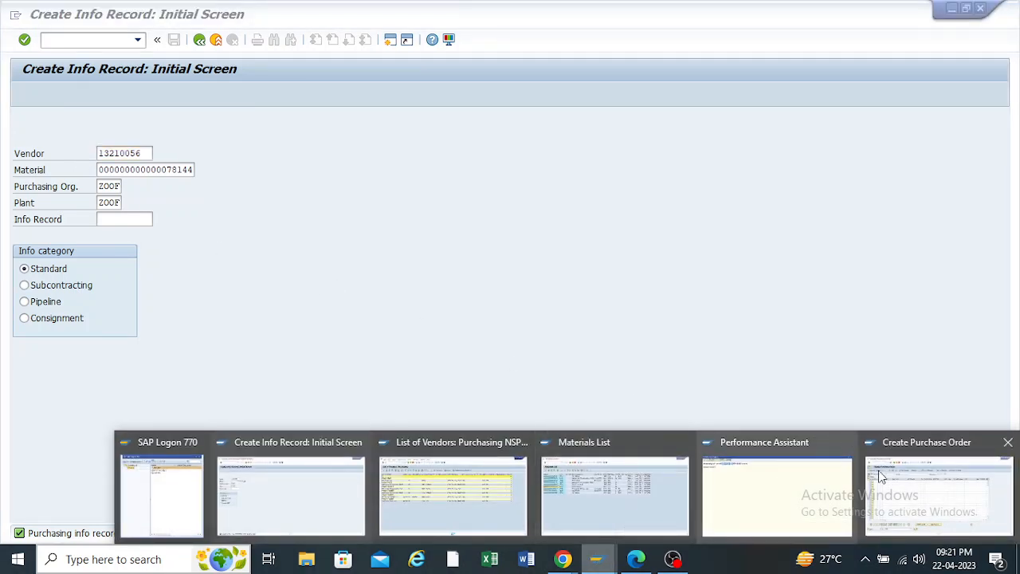
click(882, 474)
click(292, 119)
key(ctrl+v)
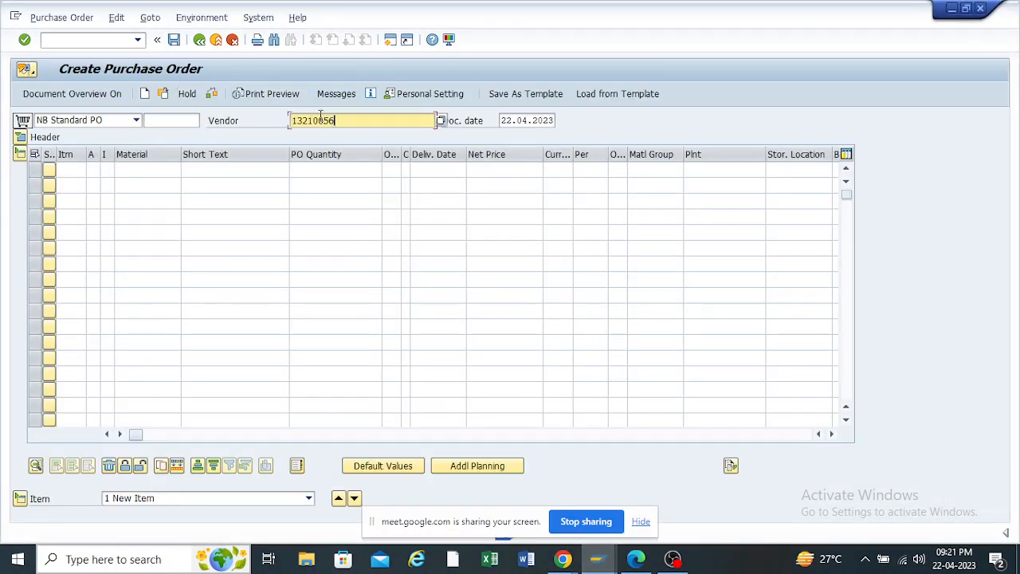
key(Return)
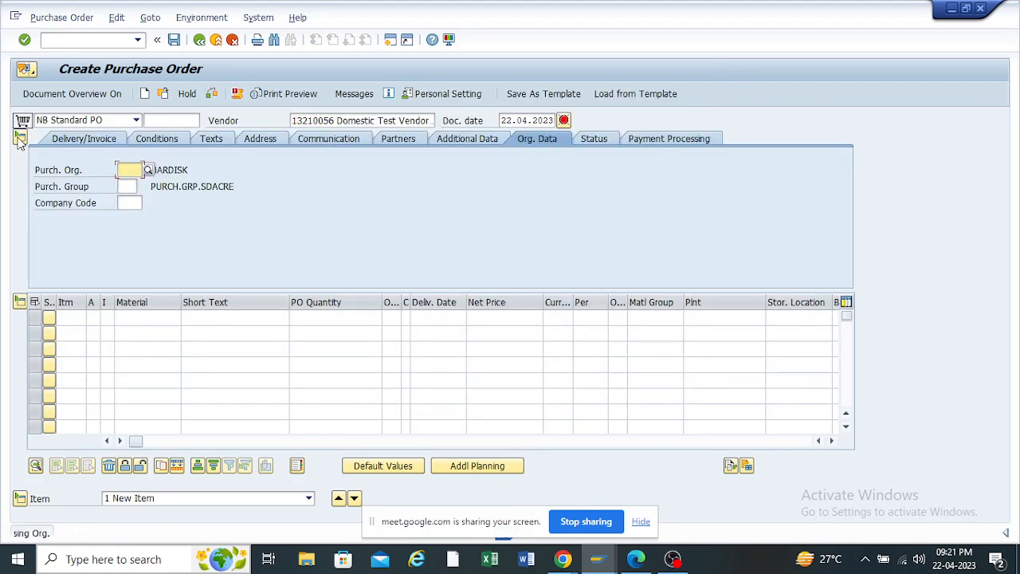
Fill in the purchase order's organizational data with purchasing organization ZOOF, purchasing group ZOO and company code ZOOM
click(134, 187)
click(131, 187)
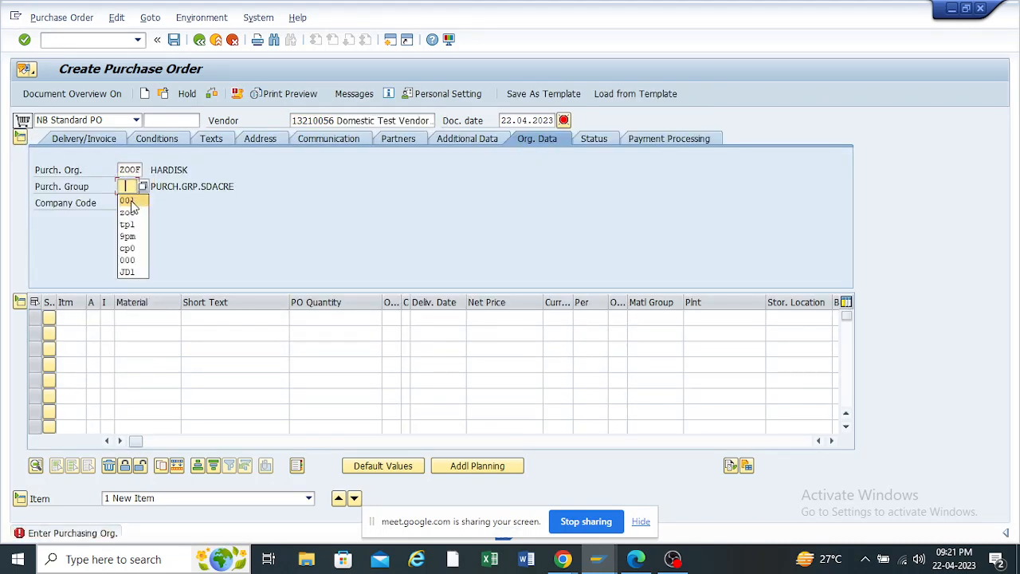
click(131, 203)
click(130, 203)
click(132, 219)
double_click(132, 185)
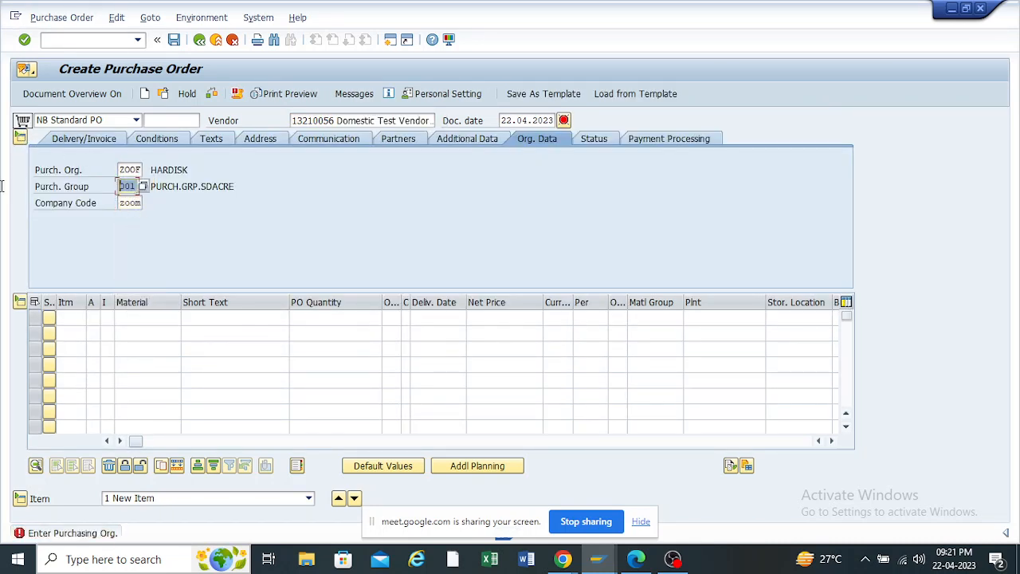
key(BackSpace)
click(131, 213)
key(Return)
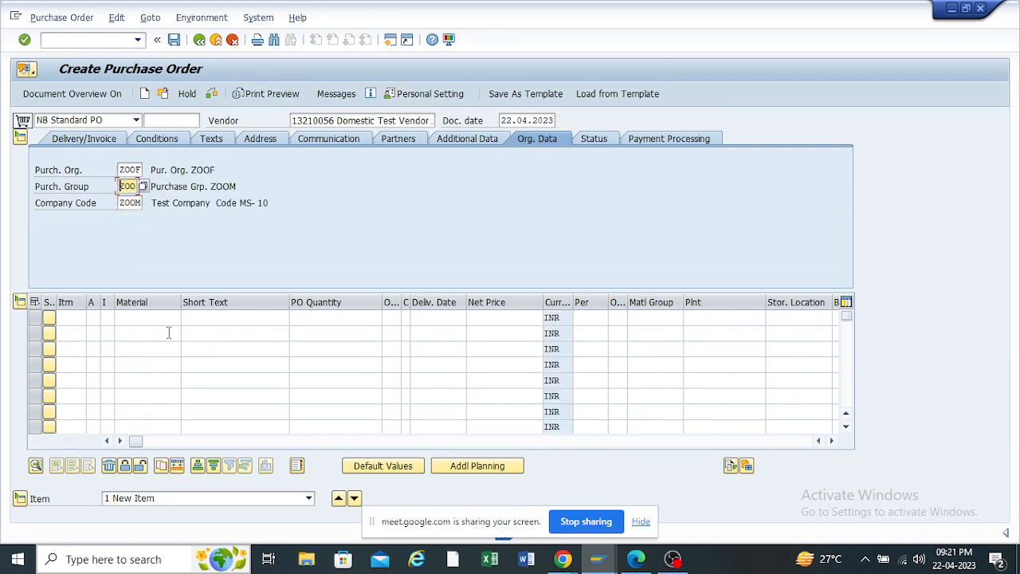
Copy material number 78144 from the Create Info Record window into the first item of the purchase order
click(167, 319)
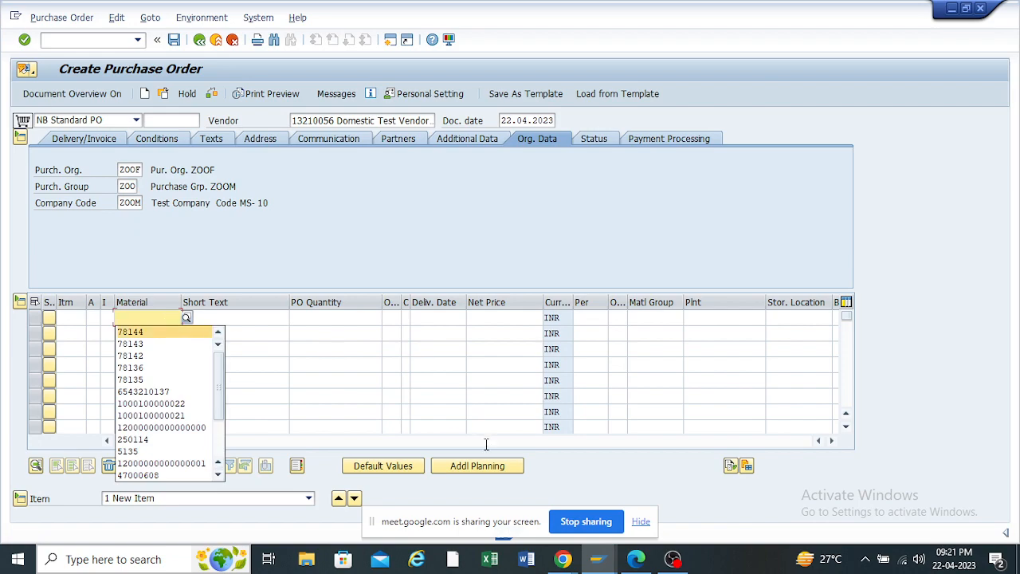
mouse_move(598, 558)
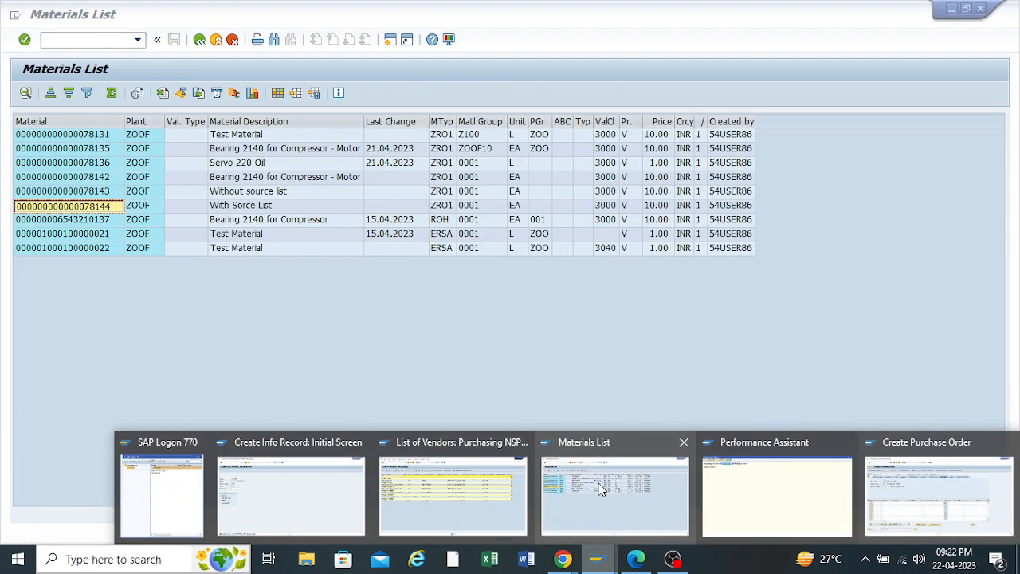
mouse_move(320, 483)
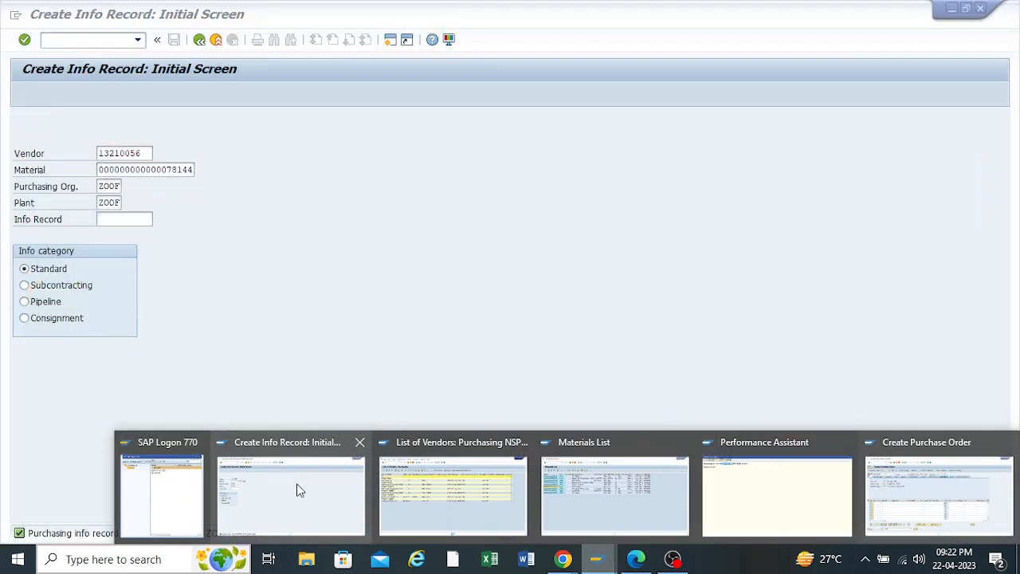
click(297, 491)
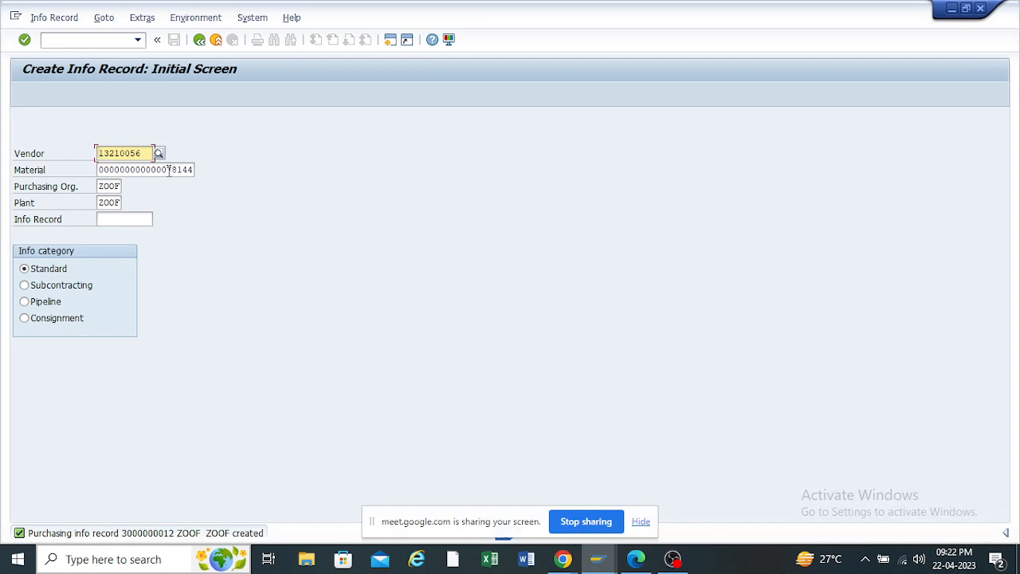
drag(169, 171, 196, 170)
key(ctrl+c)
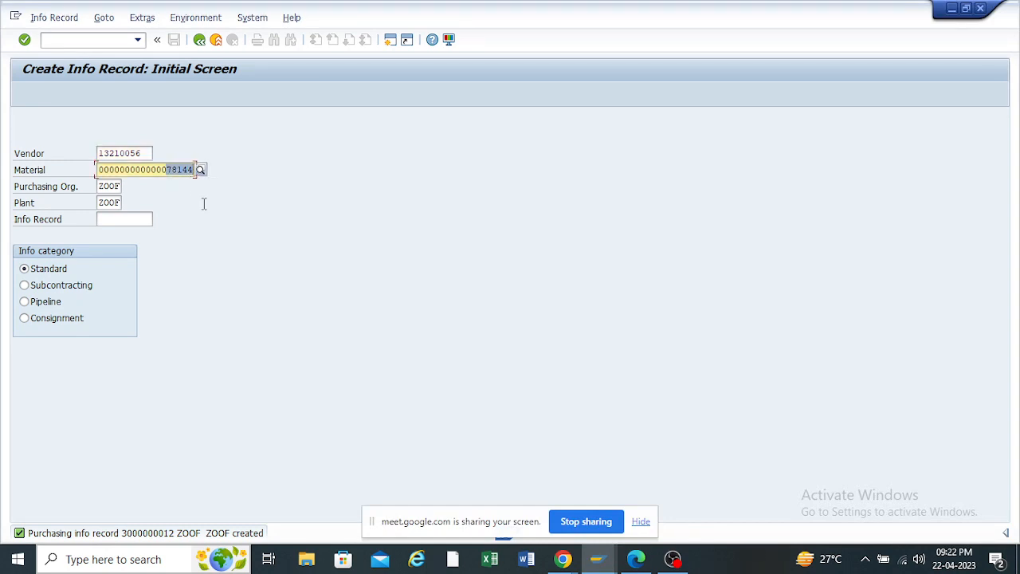
click(597, 559)
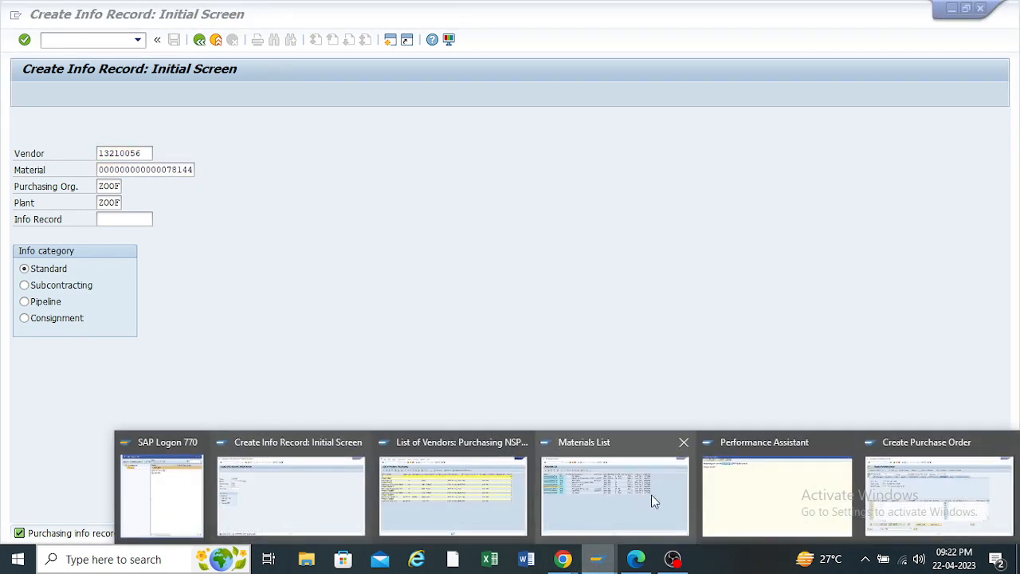
click(890, 480)
key(ctrl+v)
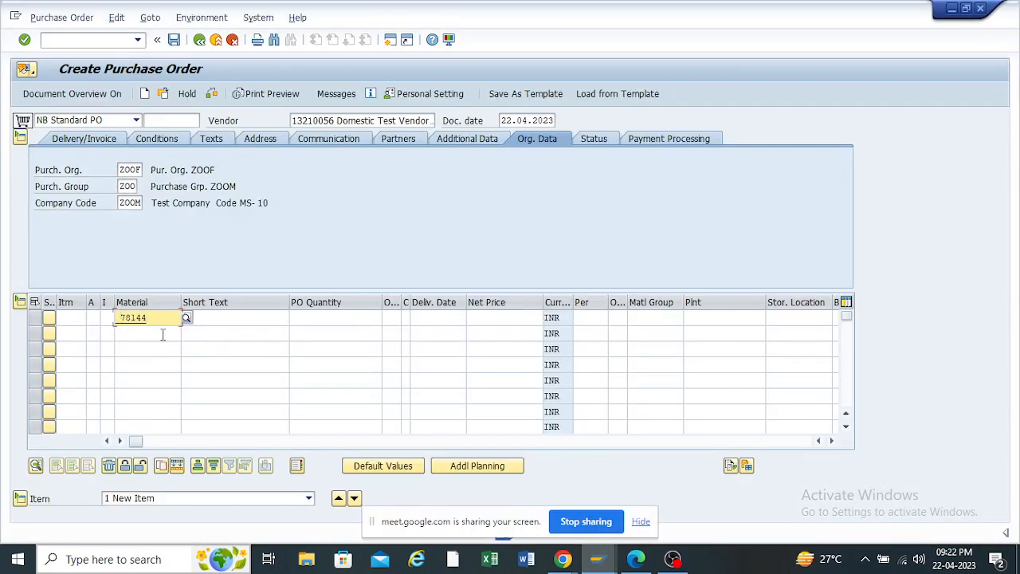
key(BackSpace)
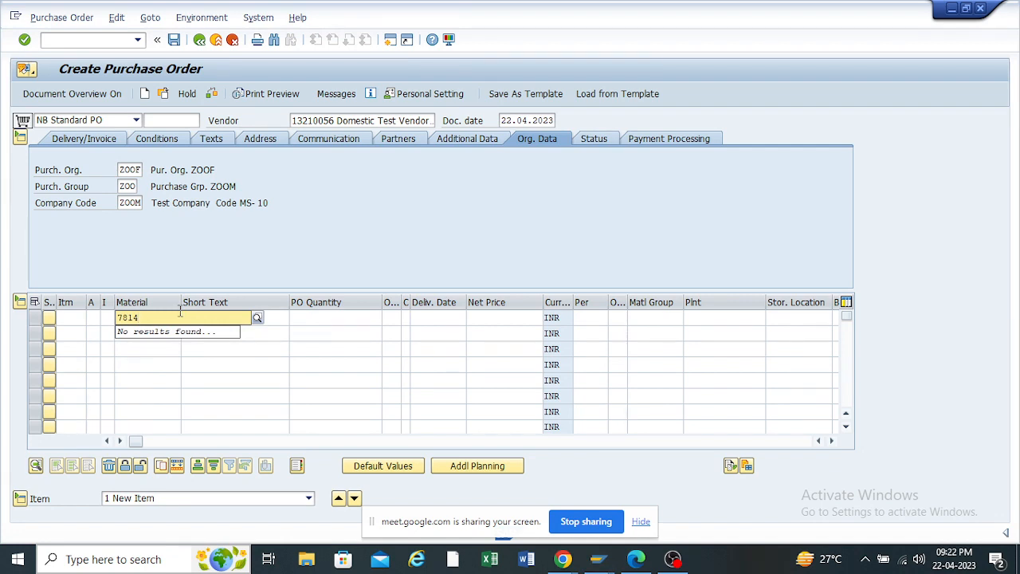
click(292, 394)
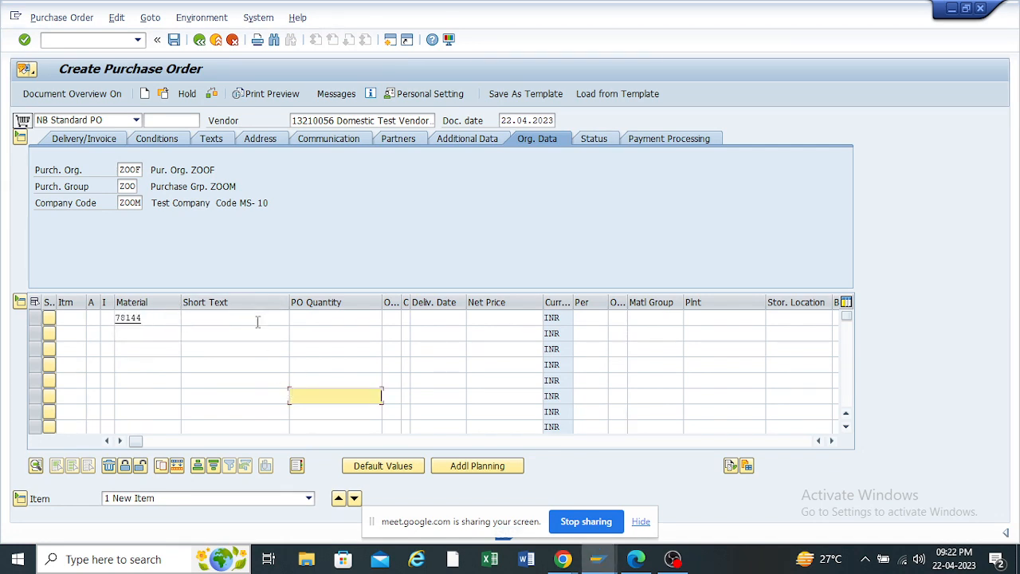
Complete the first item with PO quantity 10, plant ZOOF and storage location RM00, and confirm the entries
click(317, 319)
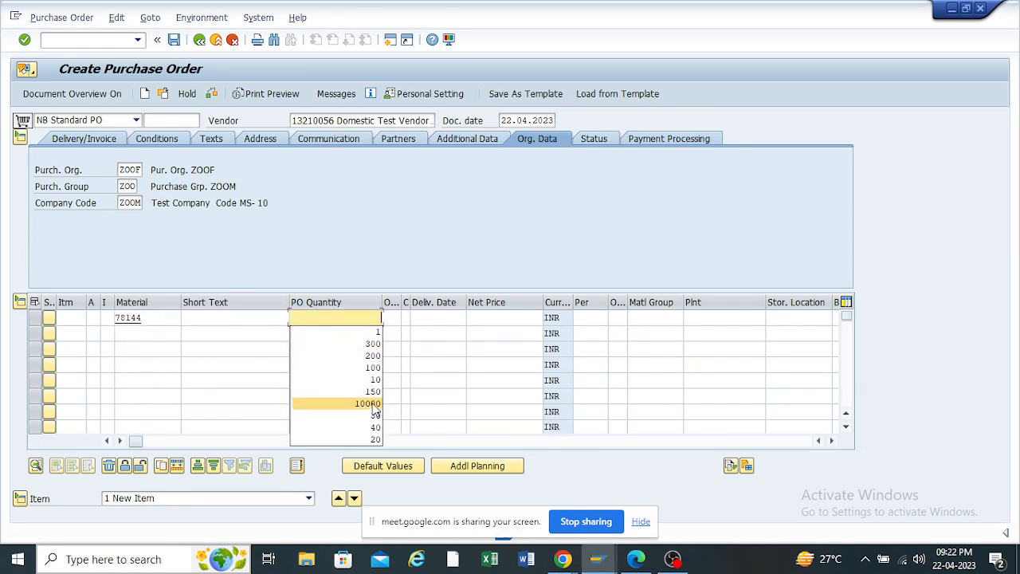
click(372, 380)
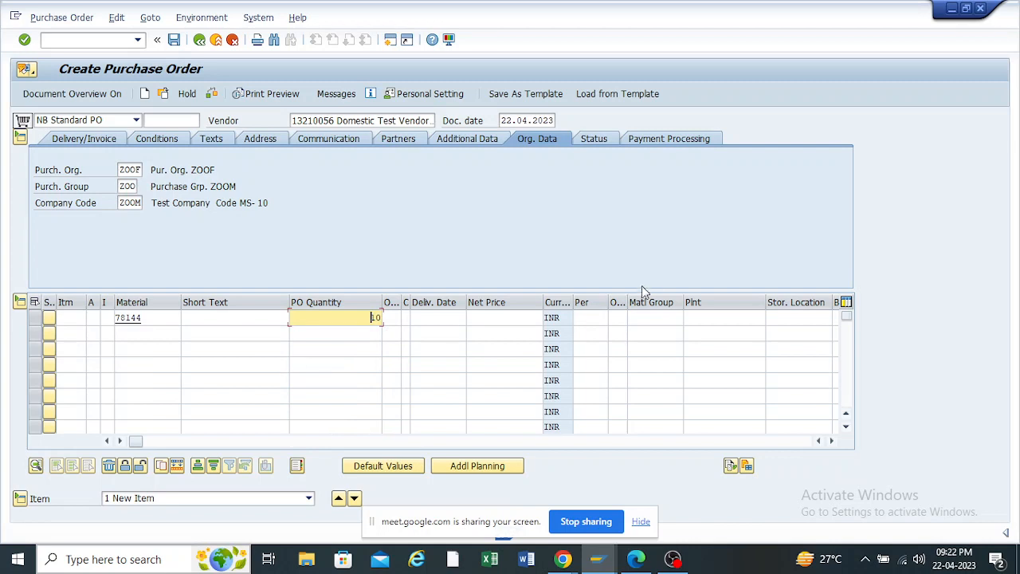
click(712, 318)
click(707, 333)
click(805, 318)
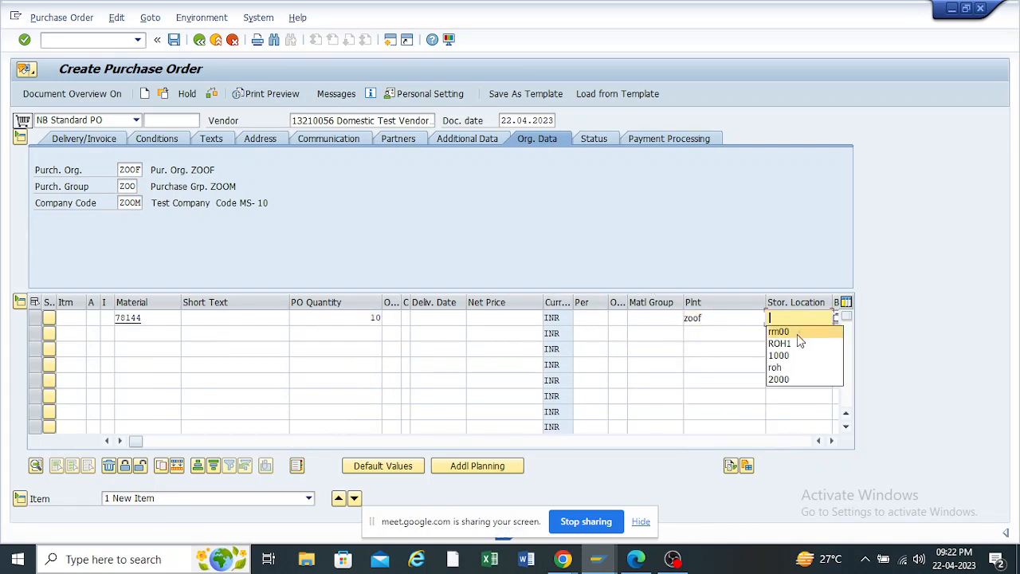
click(797, 333)
key(Return)
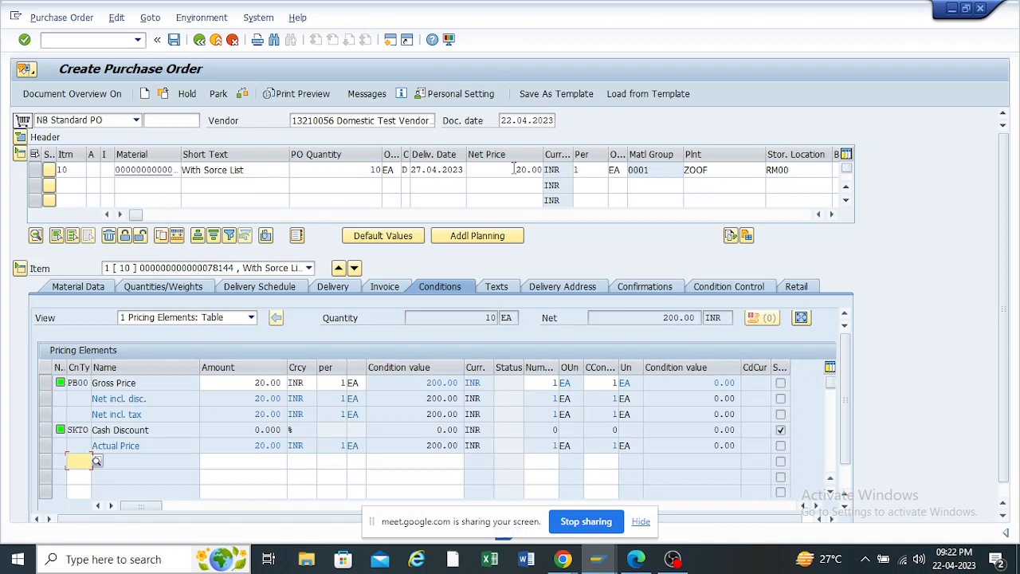
Highlight the item's net price, then widen its Info Rec. column and highlight the info record number
drag(512, 170, 546, 177)
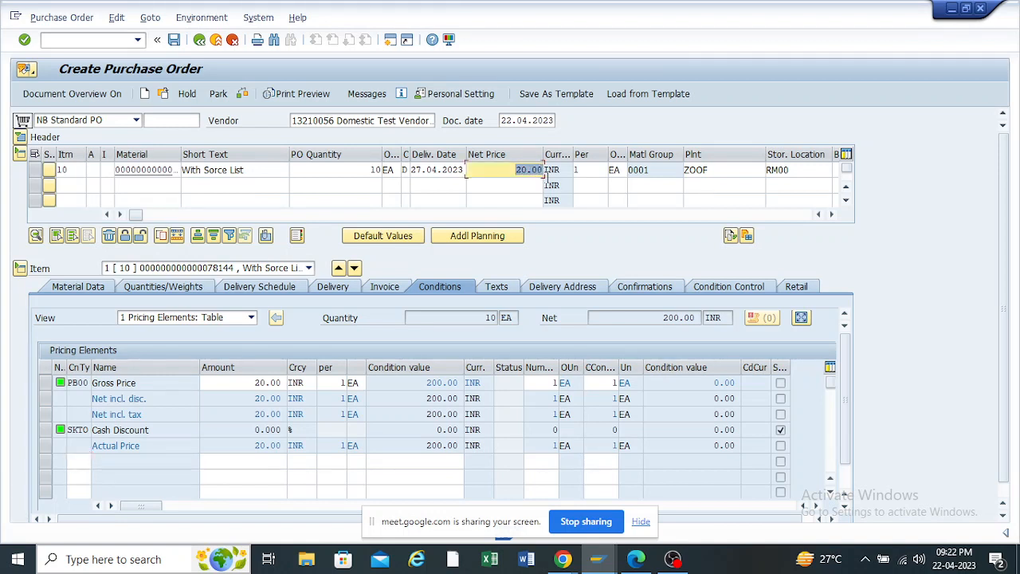
click(832, 215)
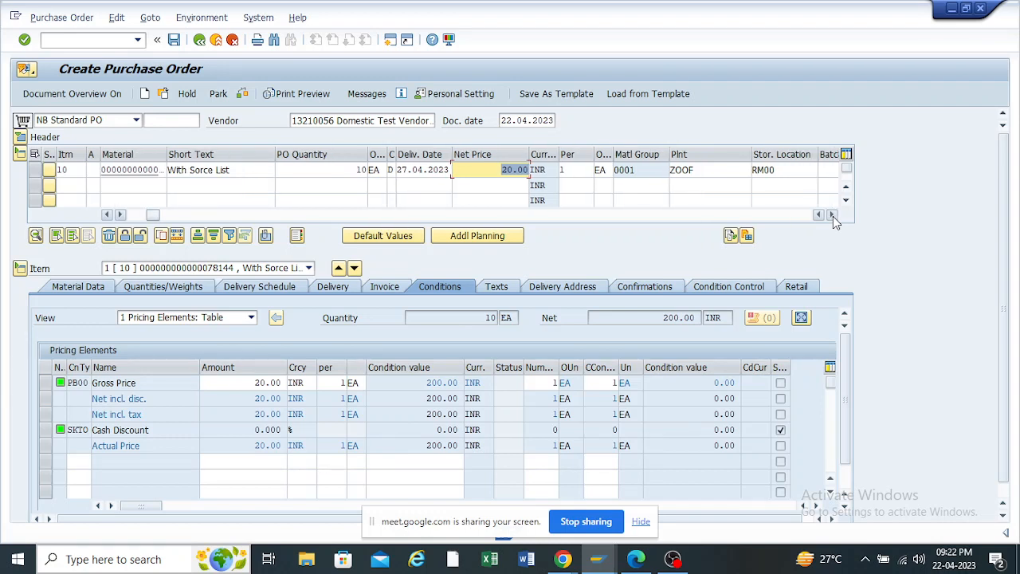
click(832, 215)
click(832, 215)
click(832, 216)
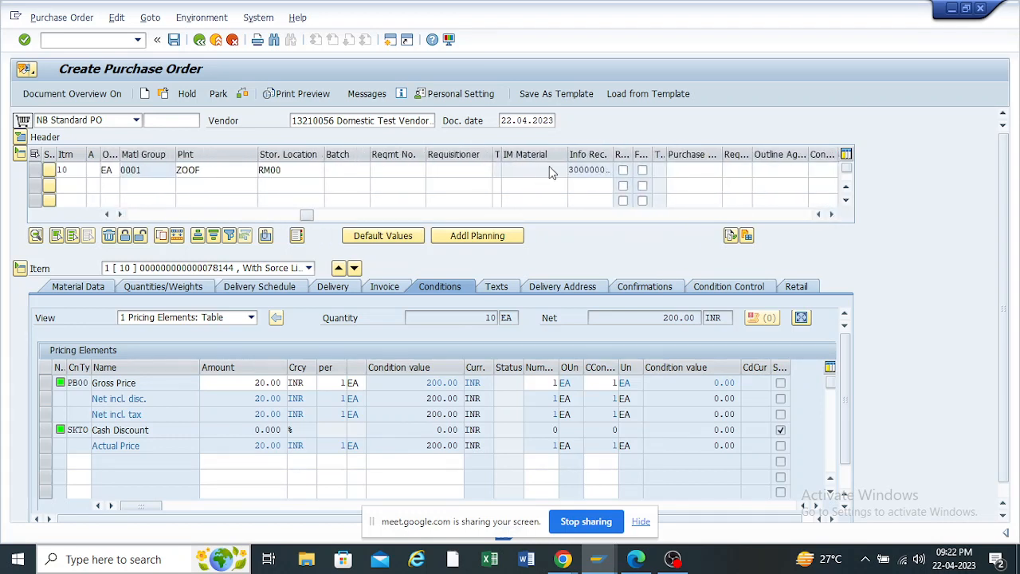
drag(612, 154, 554, 168)
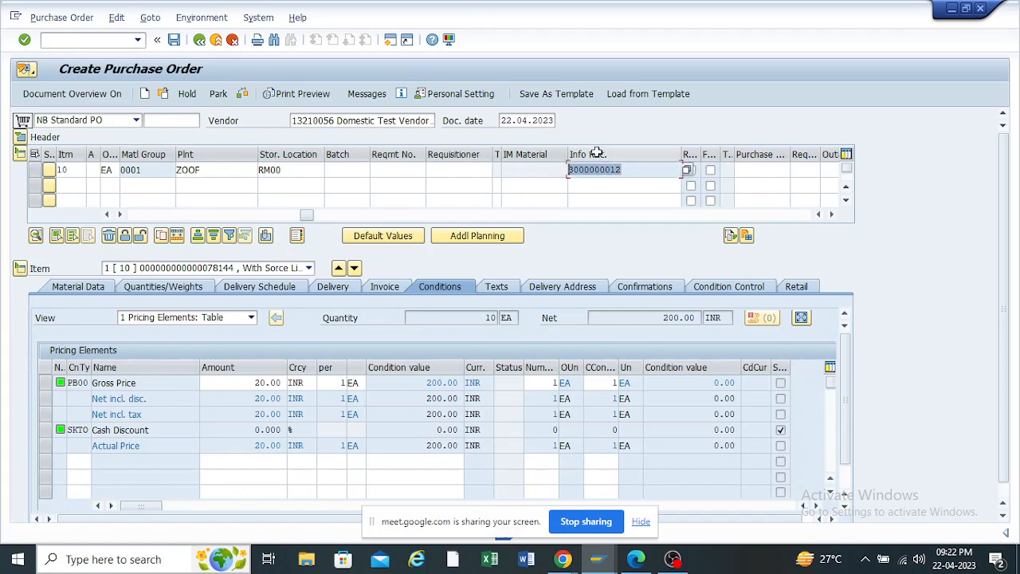
Compare the item's info record number with the creation message in the Performance Assistant window
mouse_move(604, 557)
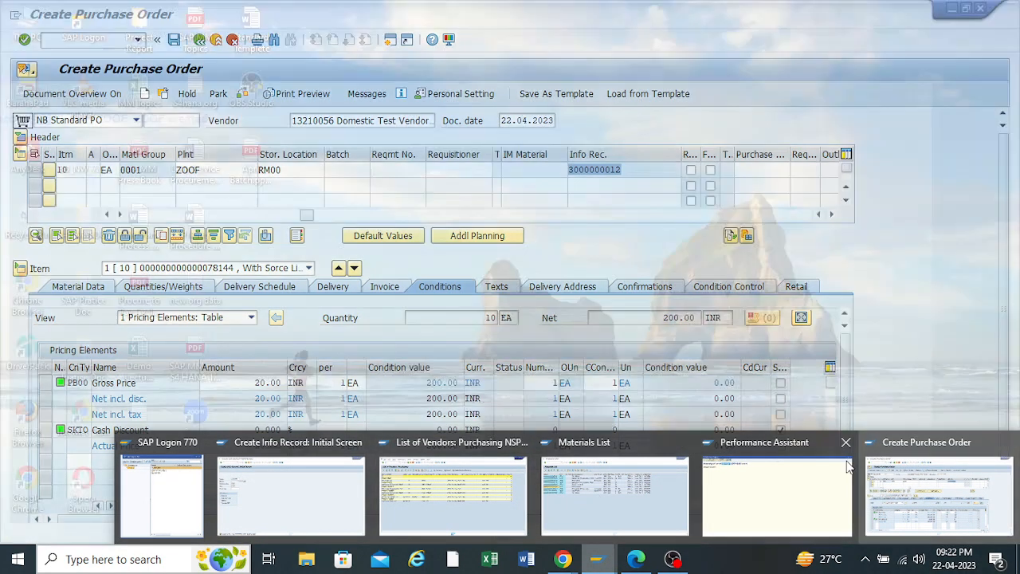
click(789, 482)
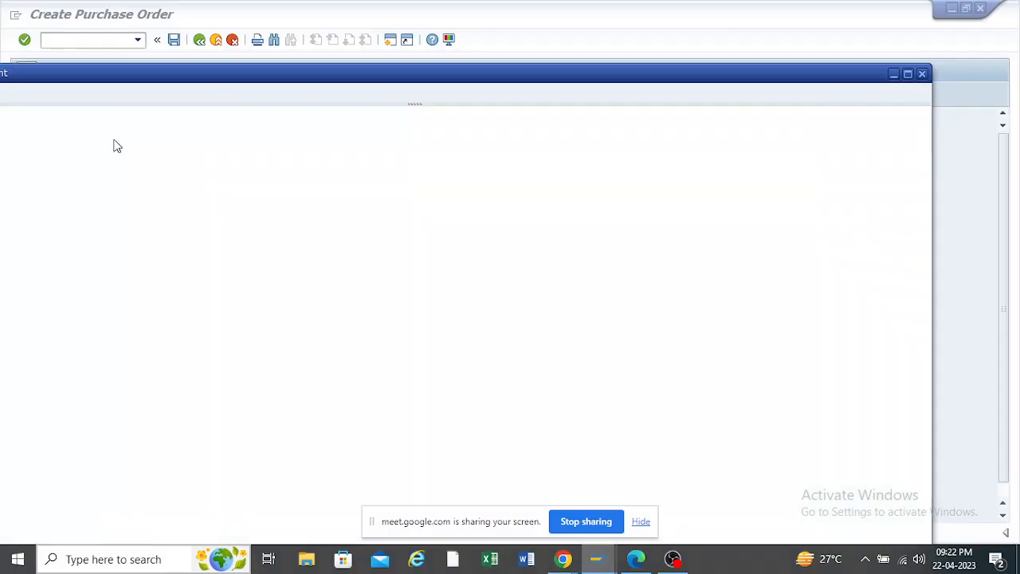
drag(116, 75, 189, 73)
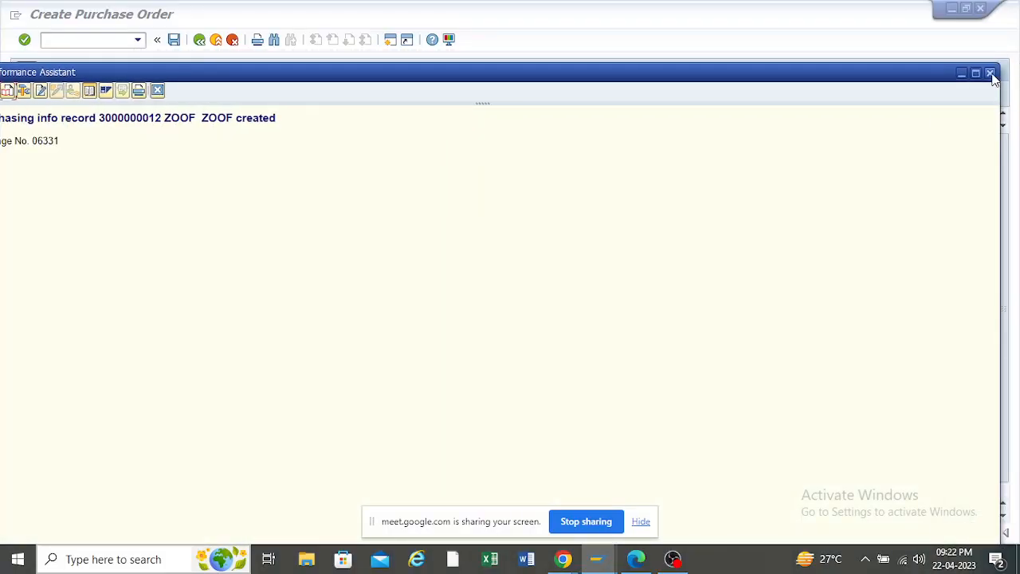
mouse_move(605, 557)
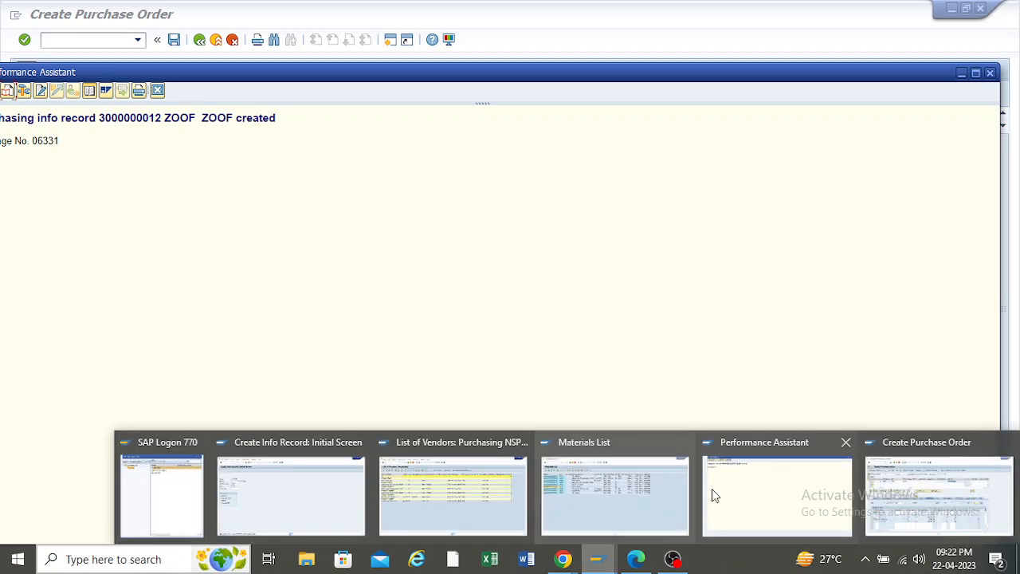
click(902, 478)
click(623, 170)
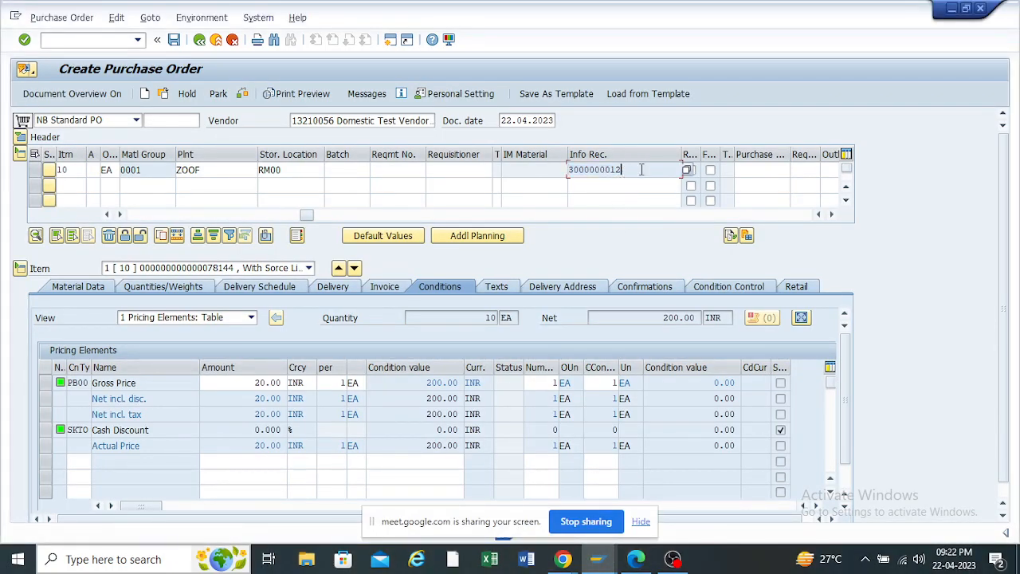
drag(628, 170, 567, 170)
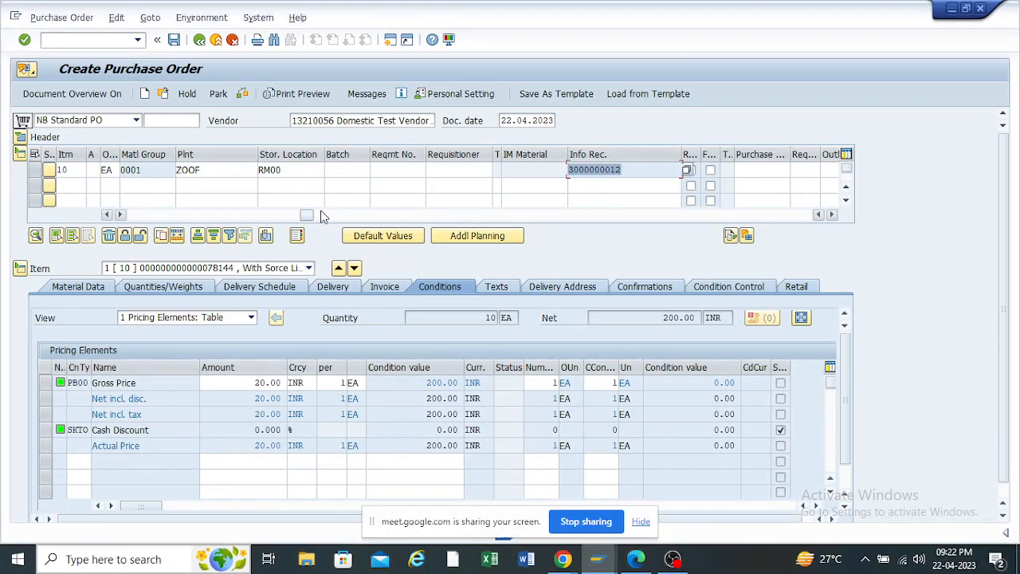
Widen the item's Material column to show the full number, and start transaction MM03 in a new session
drag(306, 215, 136, 215)
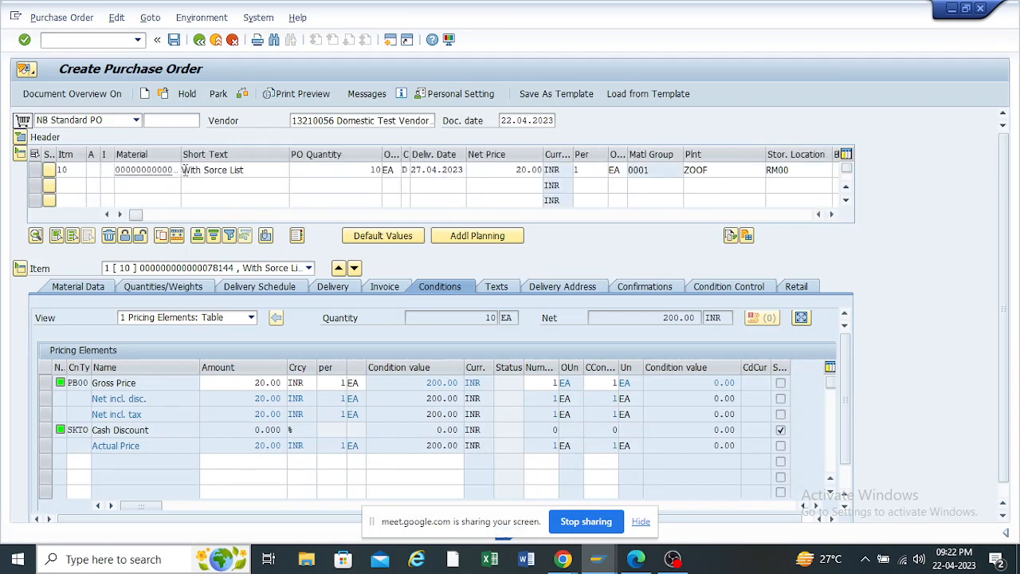
mouse_move(181, 154)
mouse_down()
mouse_move(247, 154)
mouse_move(185, 170)
mouse_up()
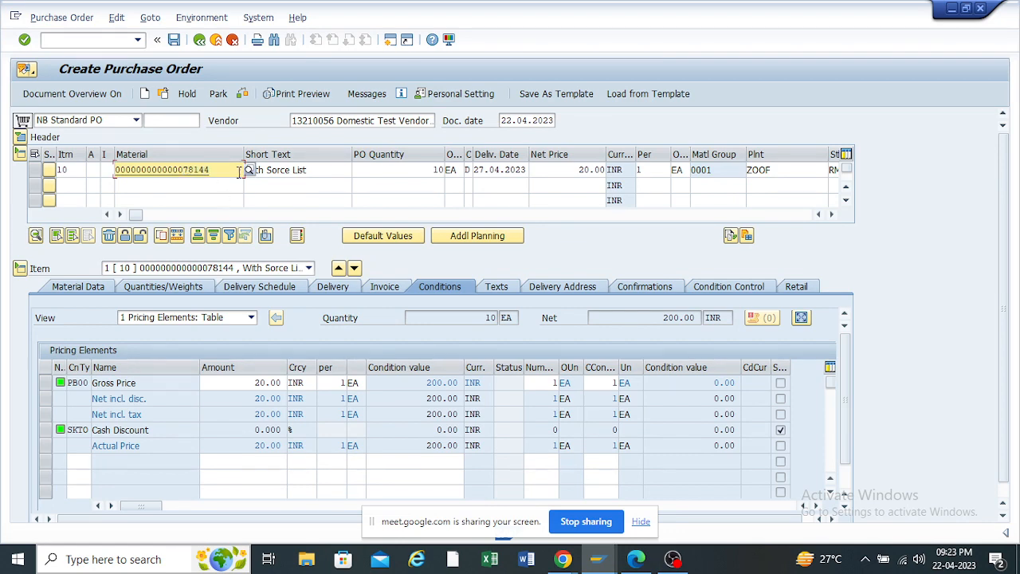
click(389, 42)
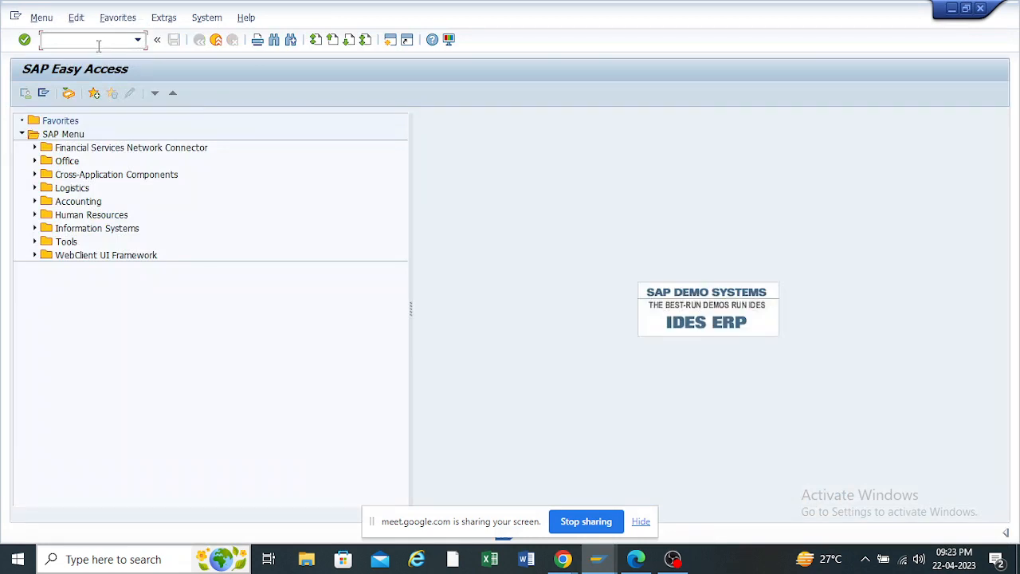
text(mm03)
key(Return)
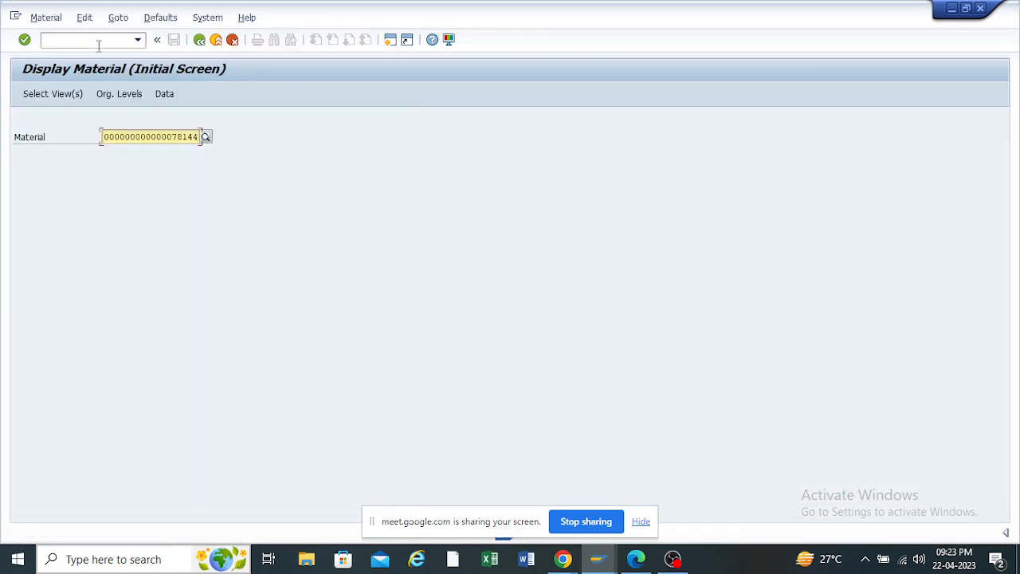
Display only the Accounting 1 view of material 78144 for plant ZOOF and highlight its moving price
click(309, 137)
key(Return)
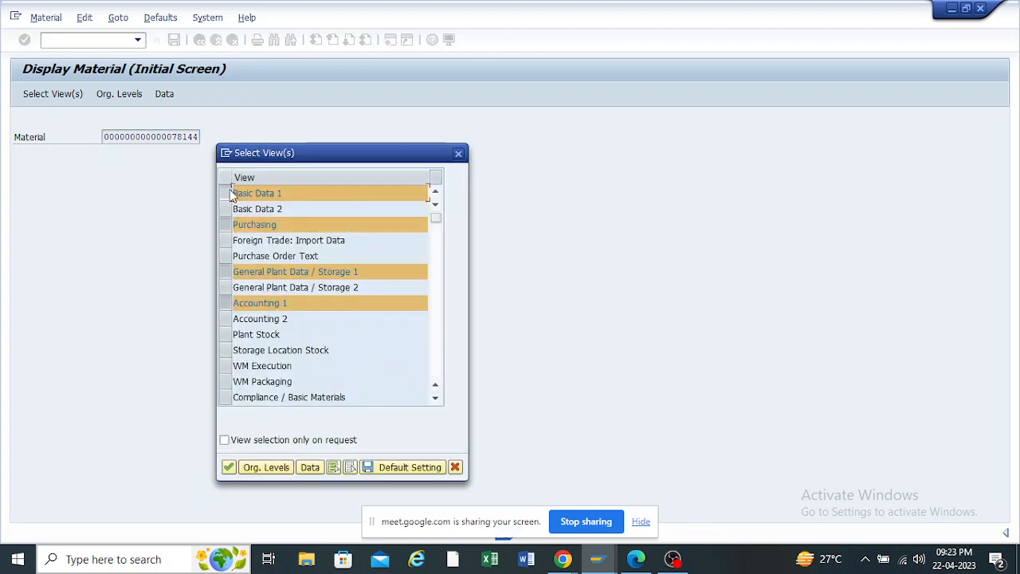
click(227, 271)
click(226, 224)
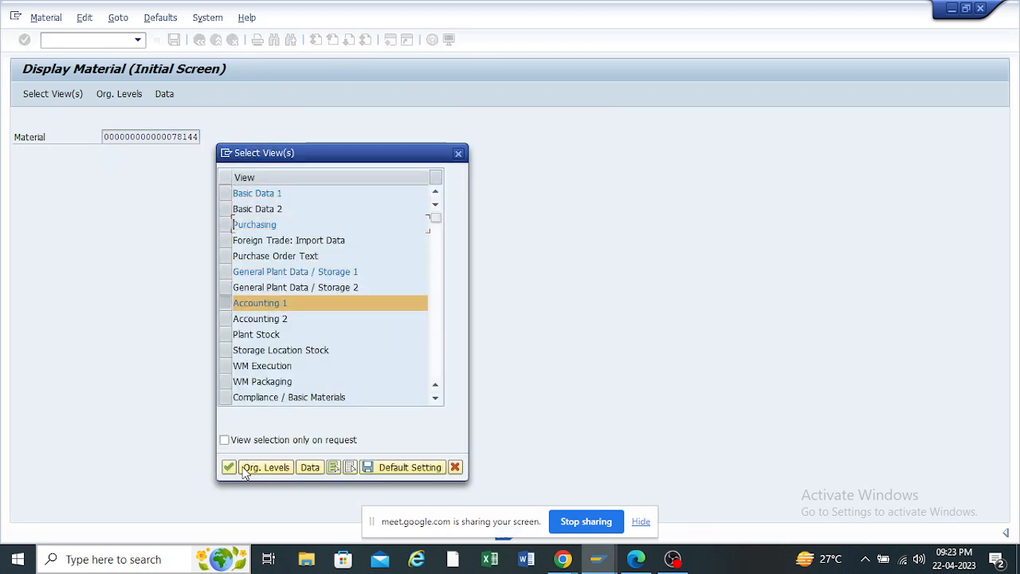
click(229, 467)
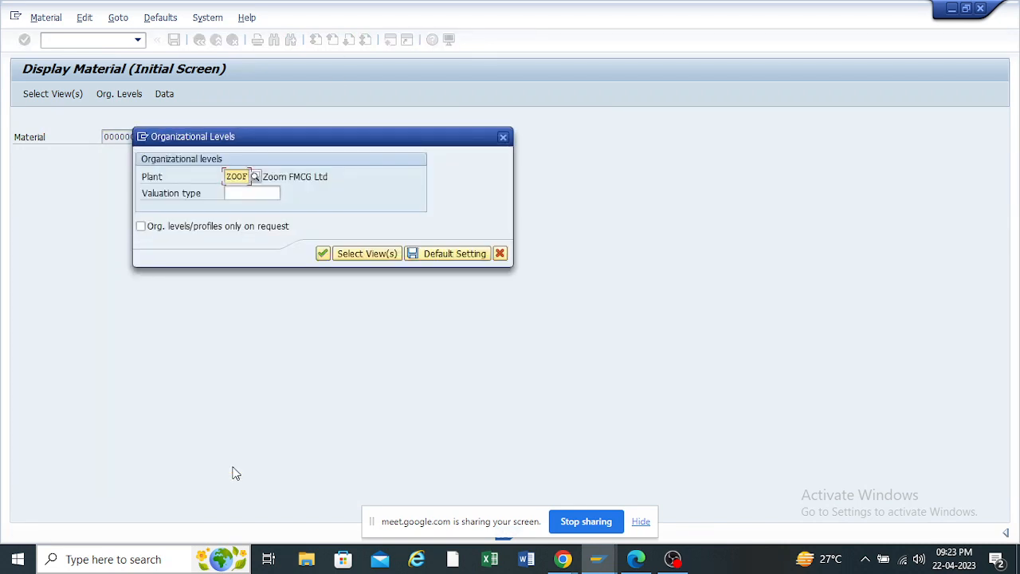
click(323, 254)
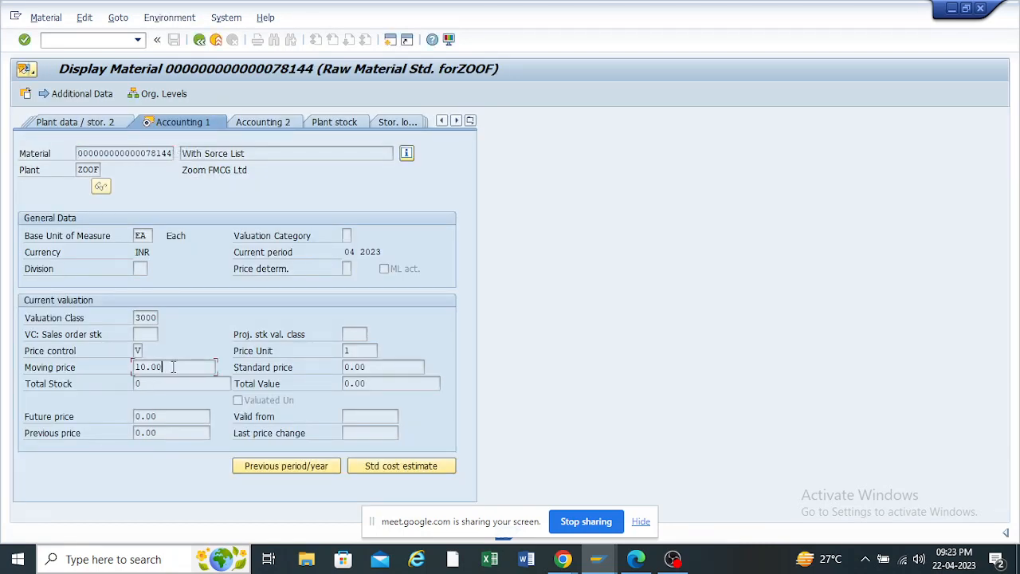
drag(173, 367, 128, 368)
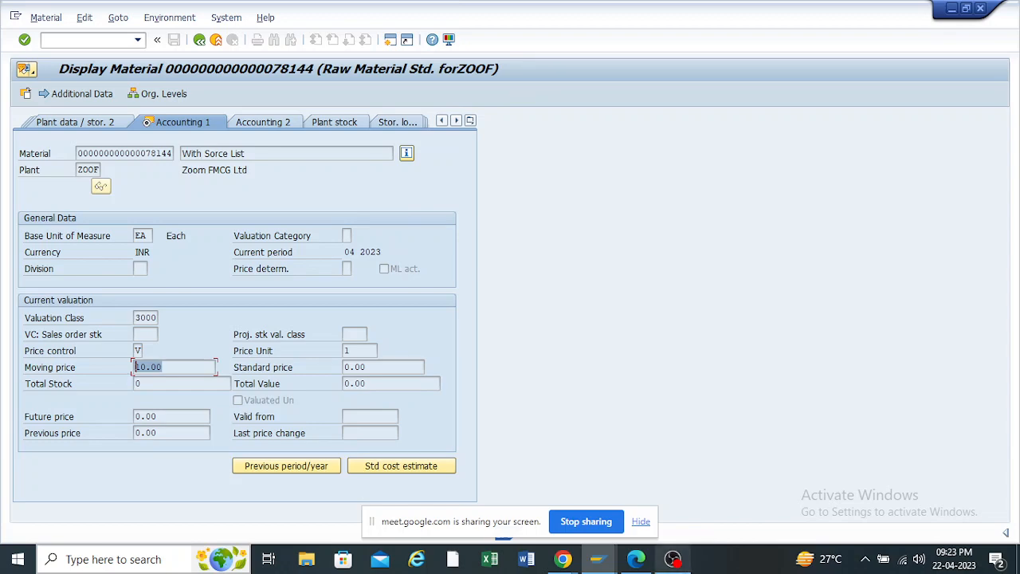
Switch to the Create Purchase Order session and highlight the net price of item 10
click(598, 559)
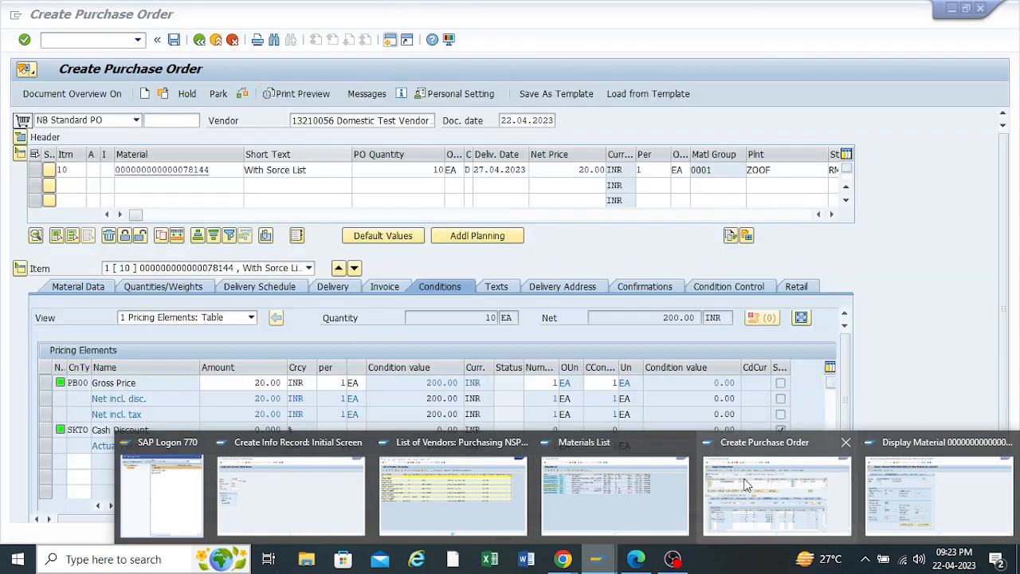
click(742, 487)
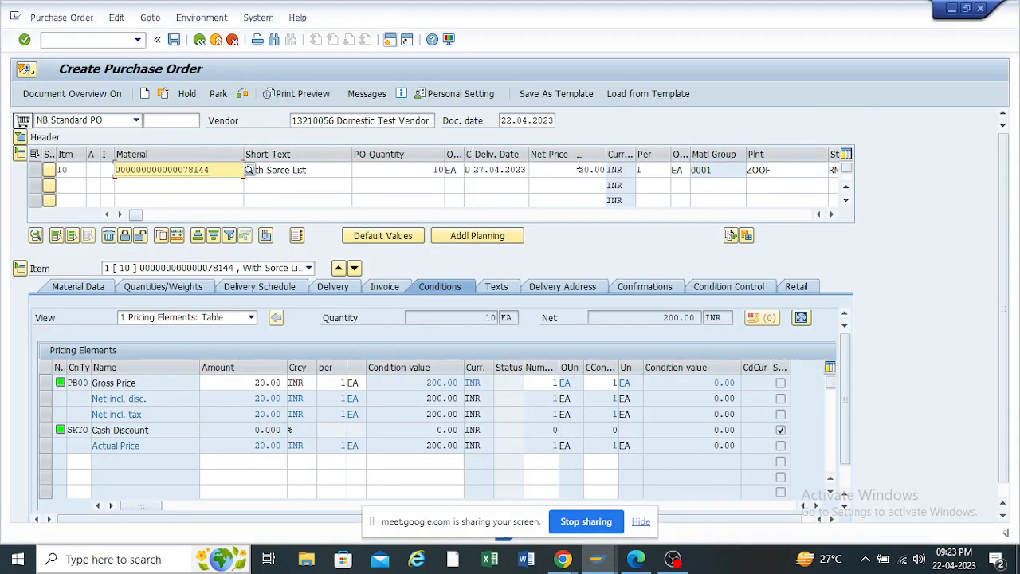
drag(576, 169, 609, 170)
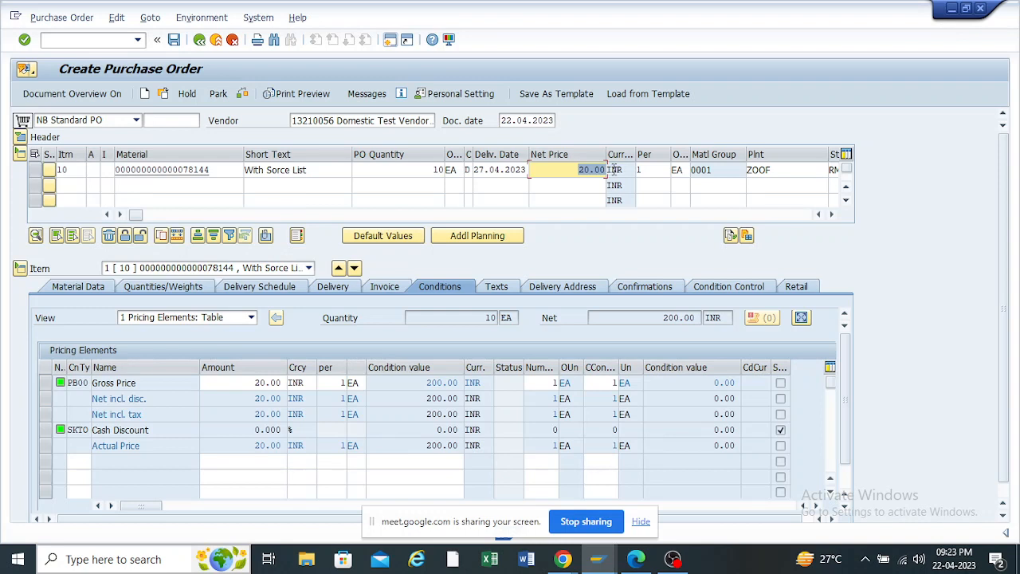
click(567, 169)
drag(571, 169, 609, 171)
click(590, 185)
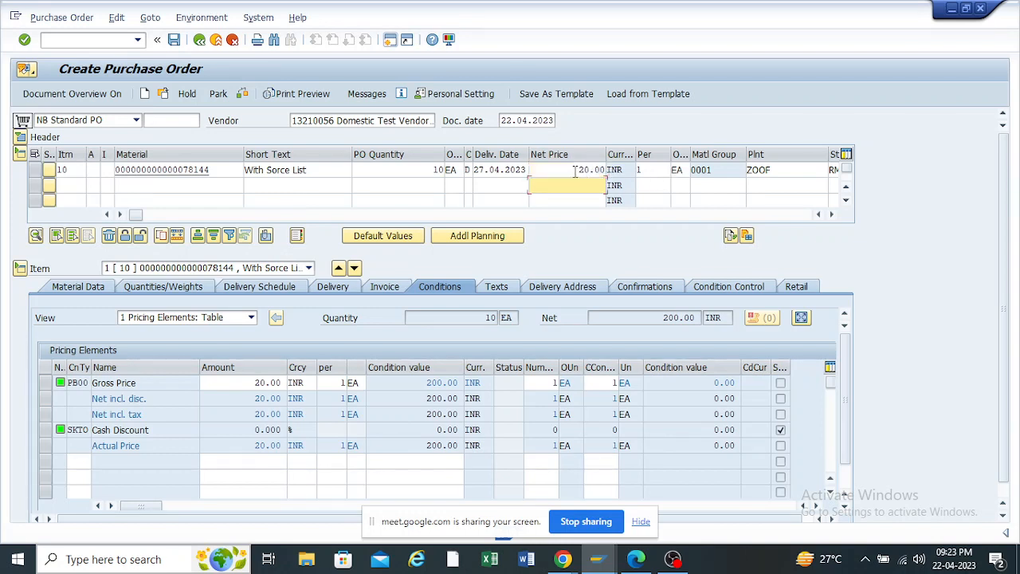
drag(574, 170, 608, 170)
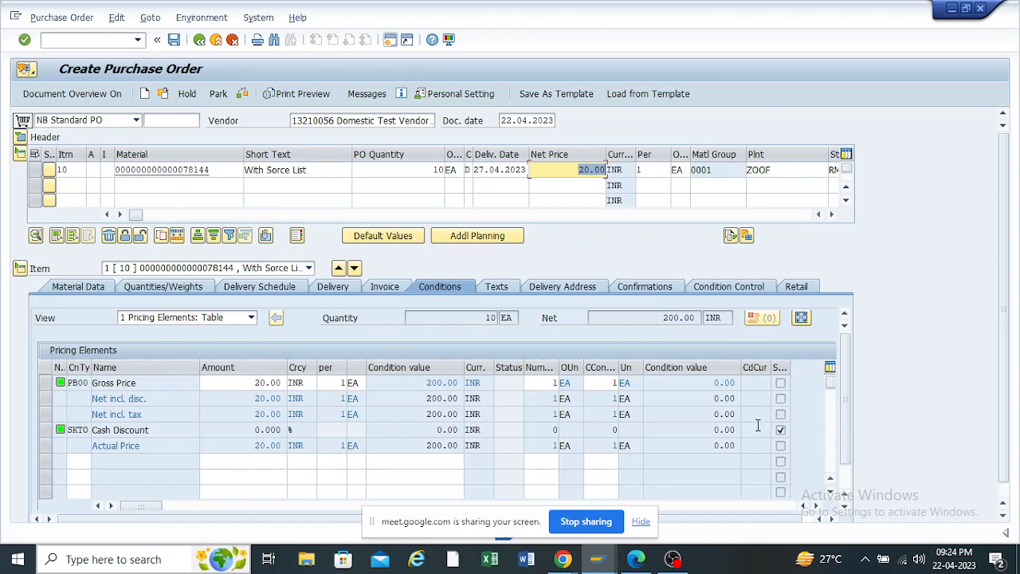
click(584, 183)
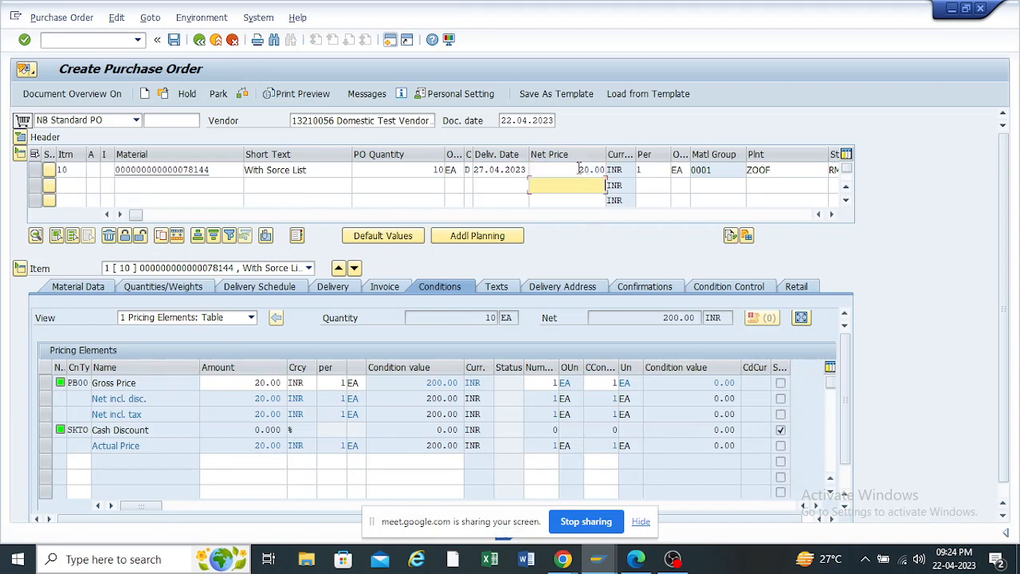
drag(578, 170, 619, 167)
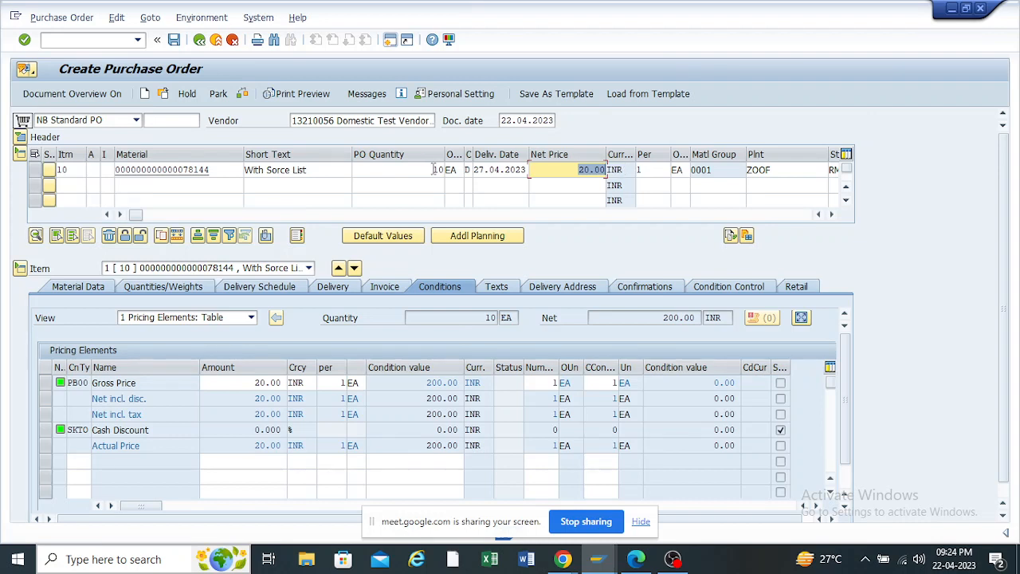
Set item 10's PO quantity to 1 EA and run a check on the purchase order
drag(433, 170, 454, 169)
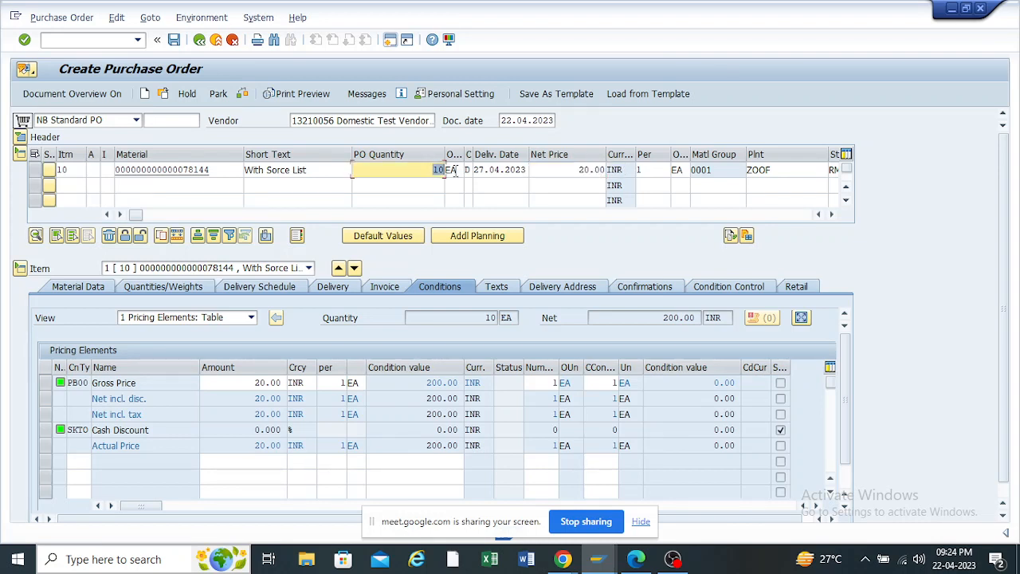
text(1)
key(Return)
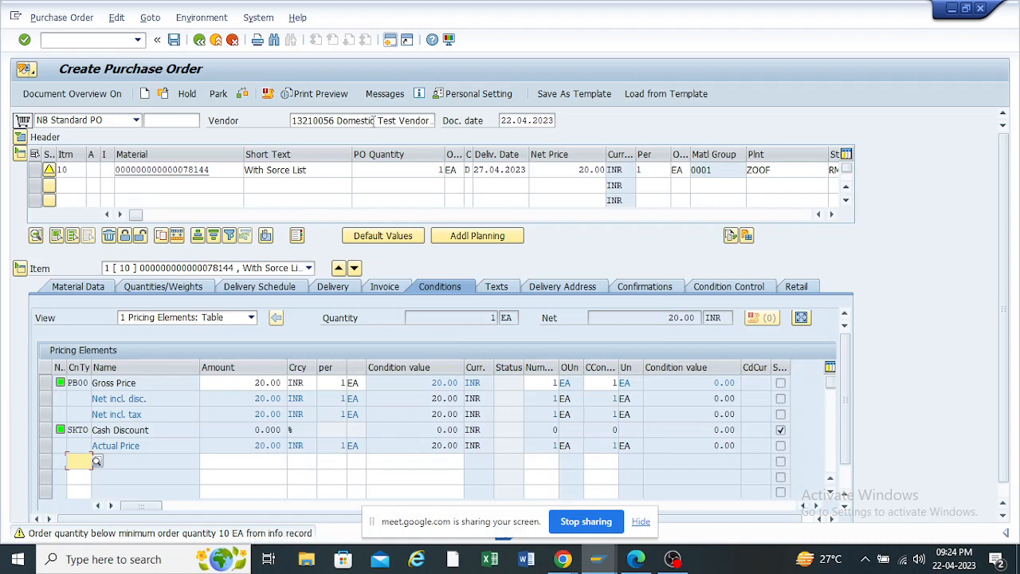
click(243, 94)
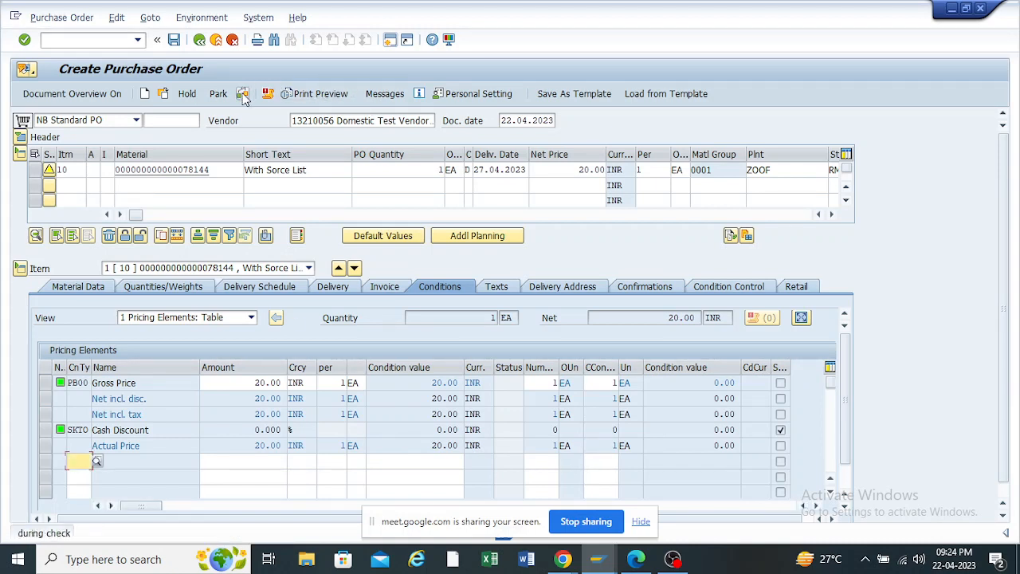
click(430, 170)
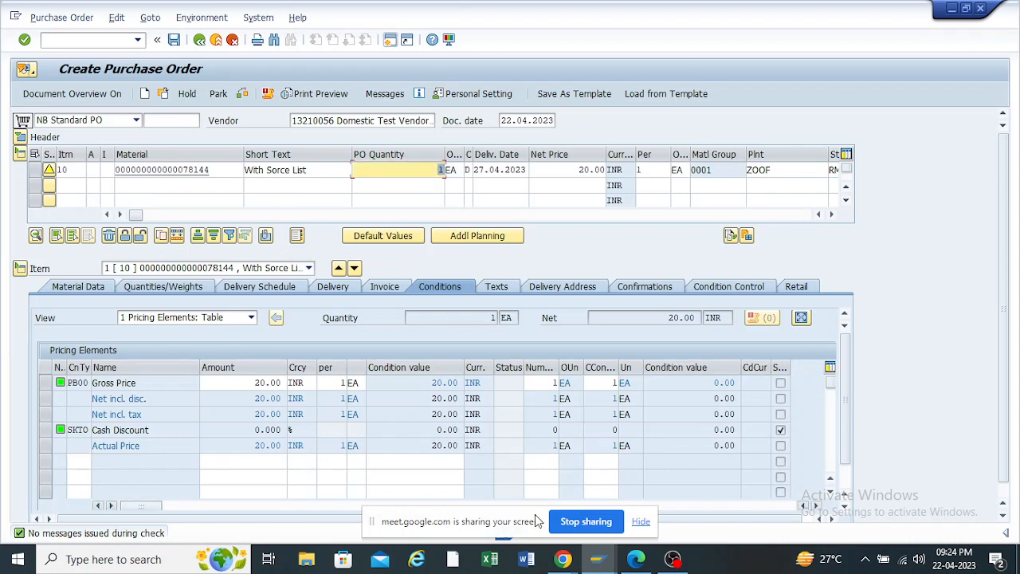
View the Create Info Record session, return to the purchase order and read the warning message of item 10
click(597, 559)
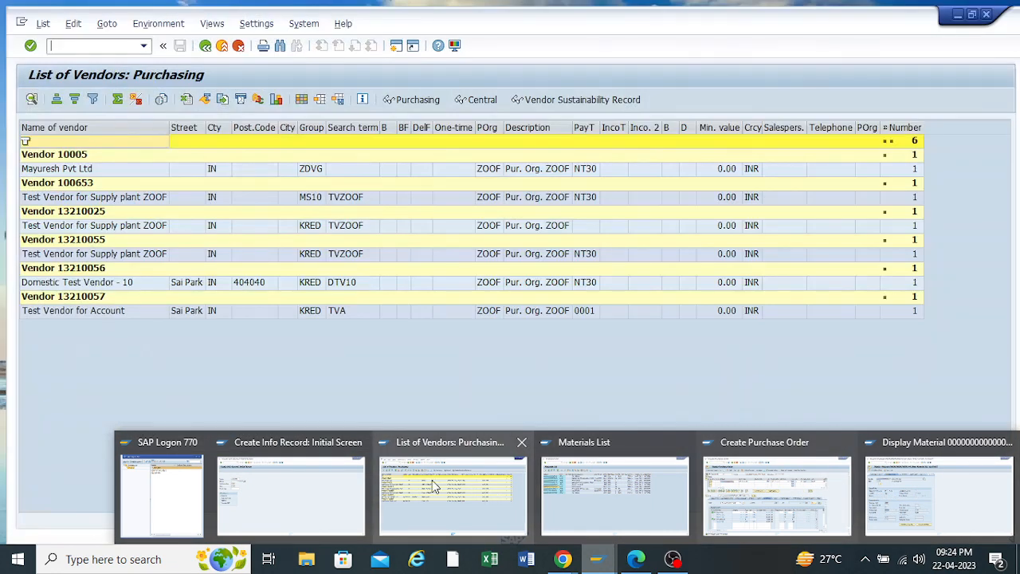
click(326, 480)
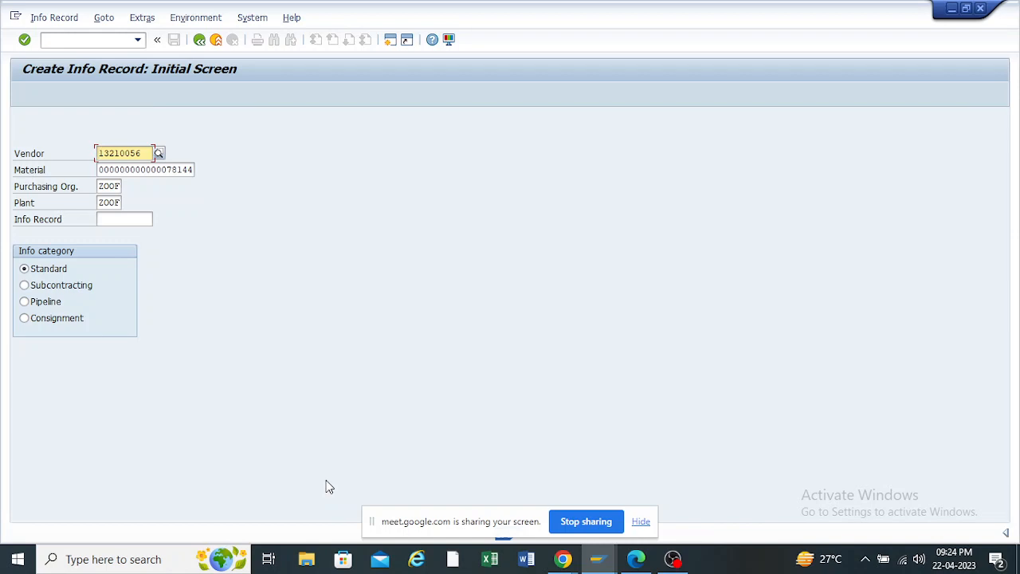
click(596, 558)
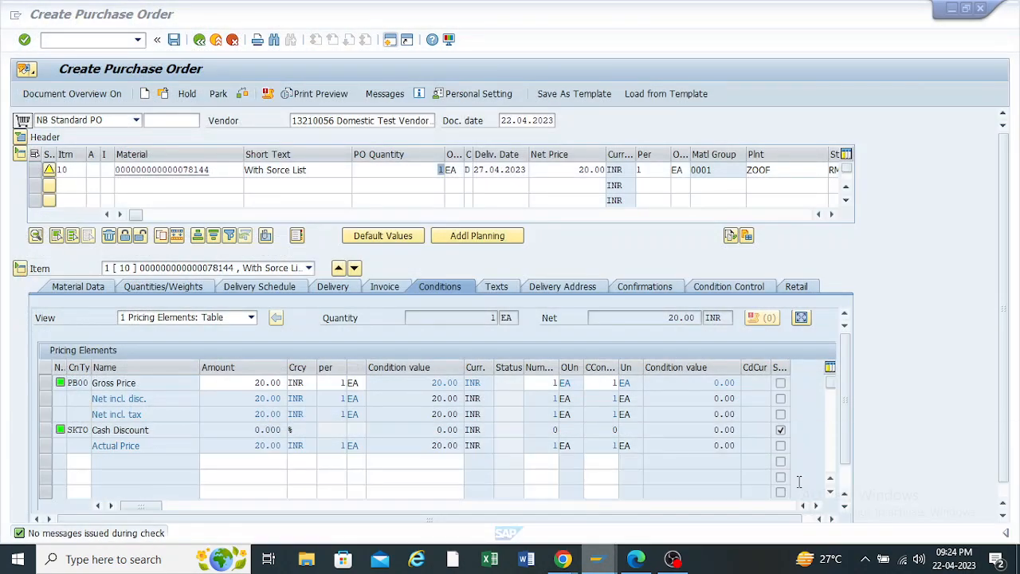
click(793, 483)
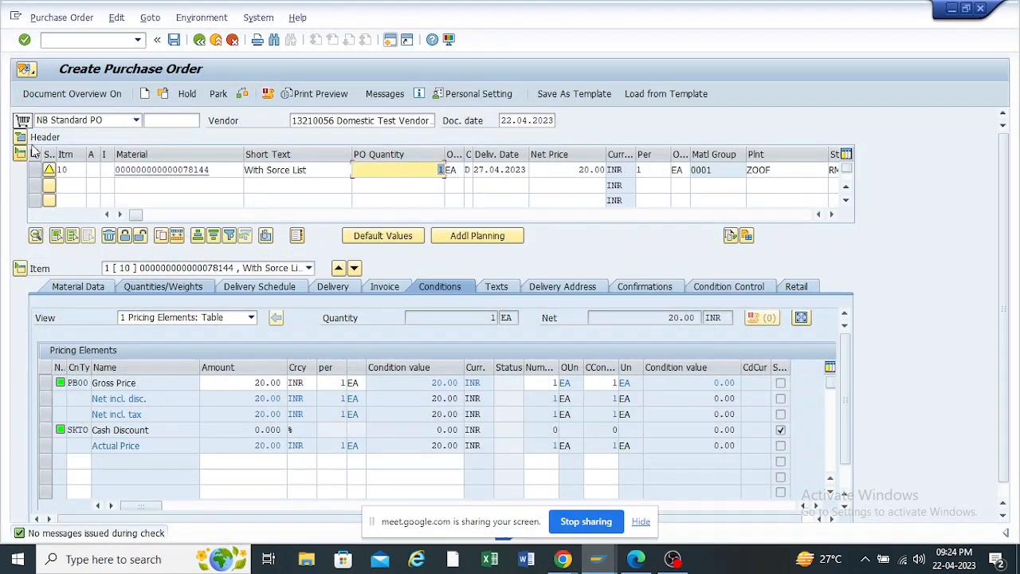
click(48, 170)
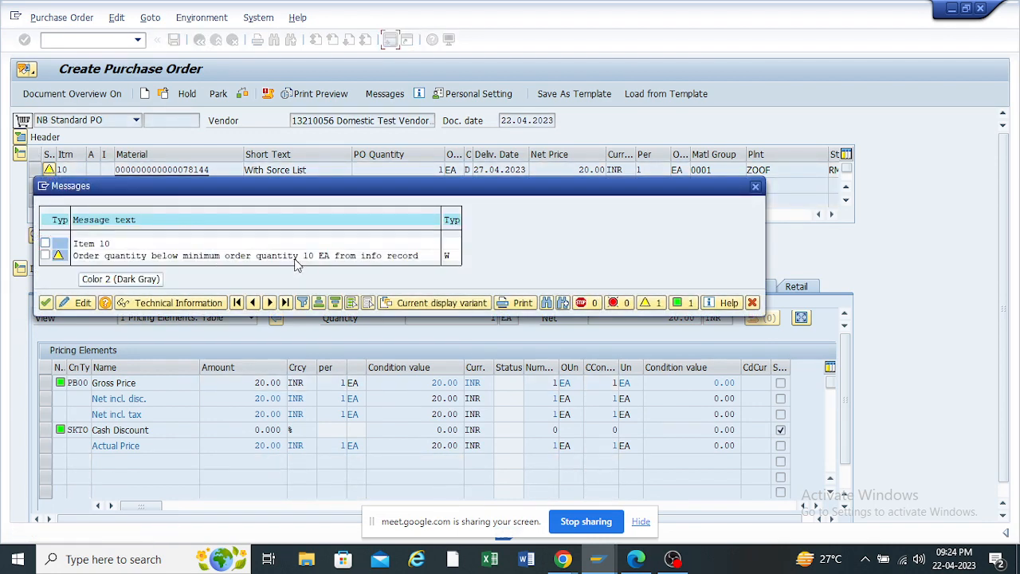
drag(261, 195, 290, 226)
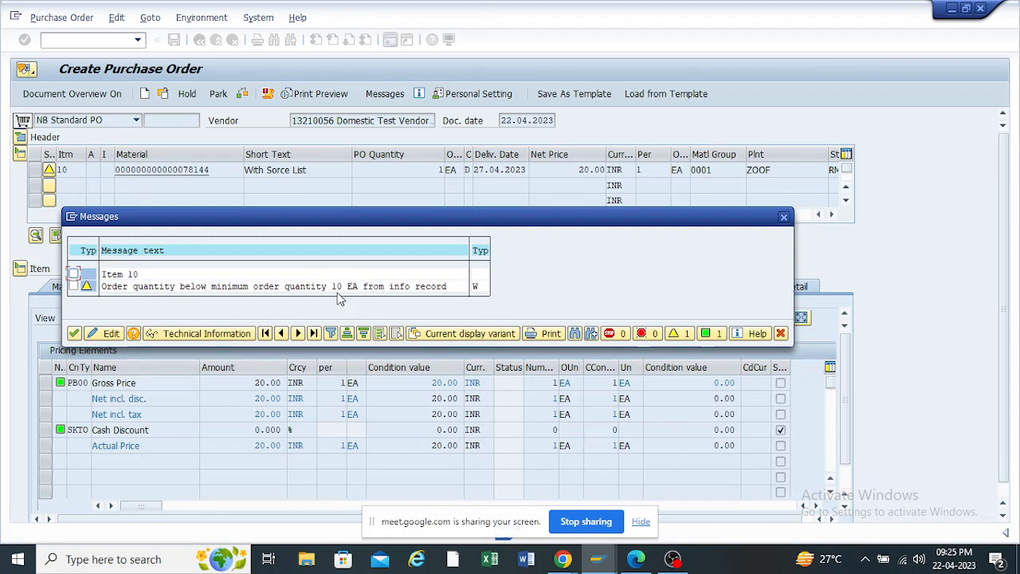
click(784, 217)
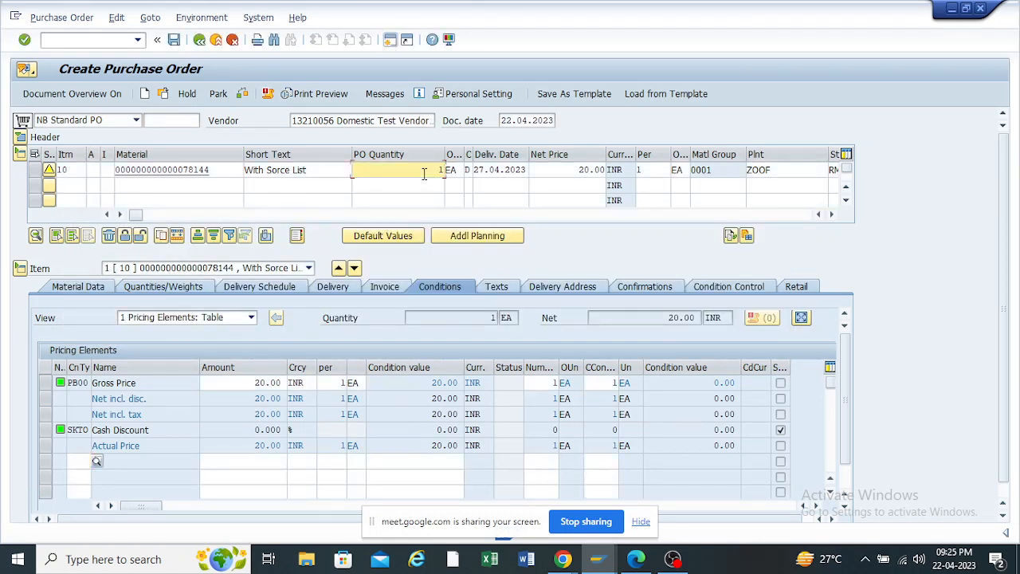
Set item 10's PO quantity to 10 EA and run a check on the purchase order
click(425, 173)
text(0)
key(Return)
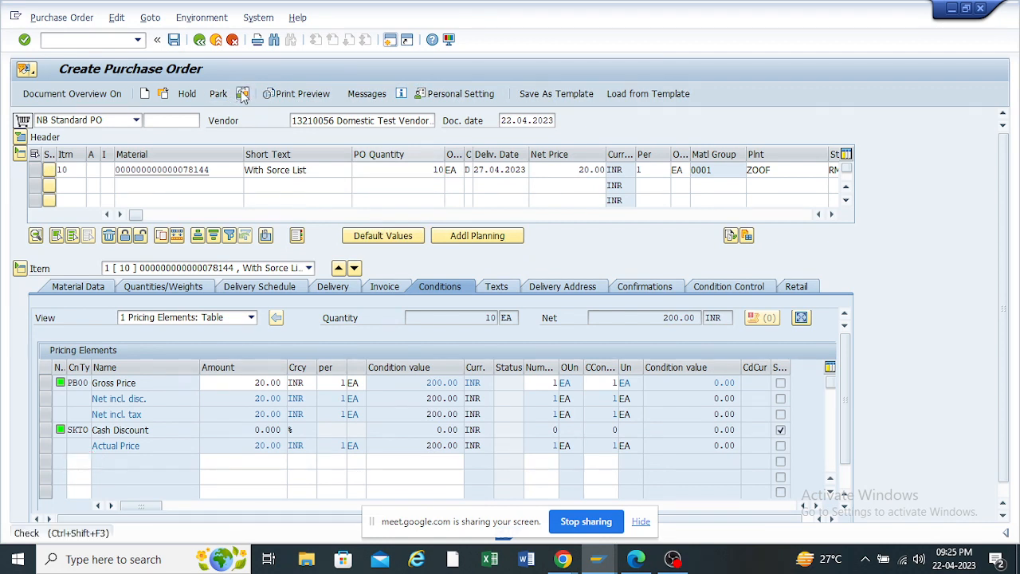
click(244, 94)
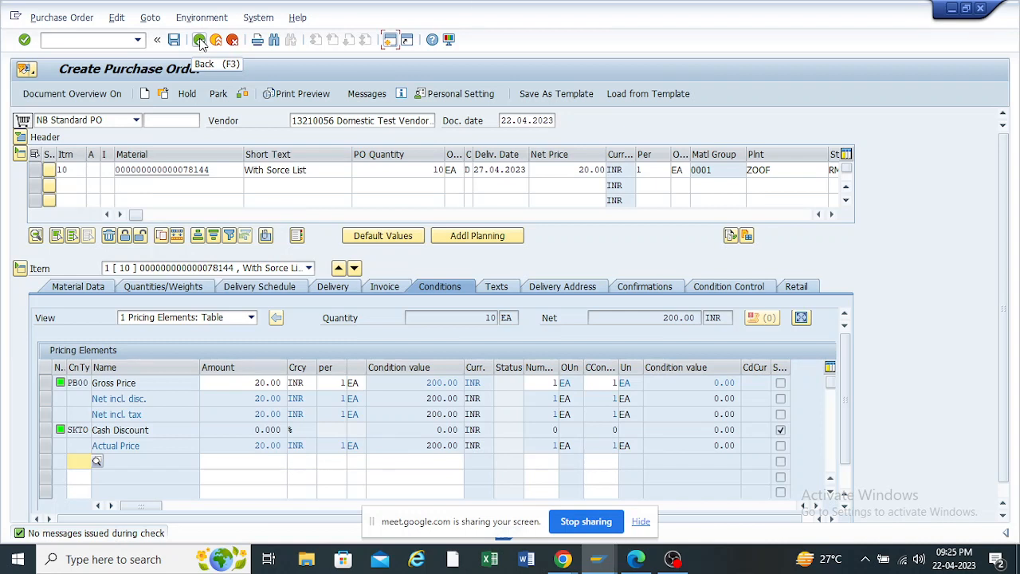
Close the Display Material and Create Purchase Order sessions and switch to the Create Info Record session
mouse_move(612, 558)
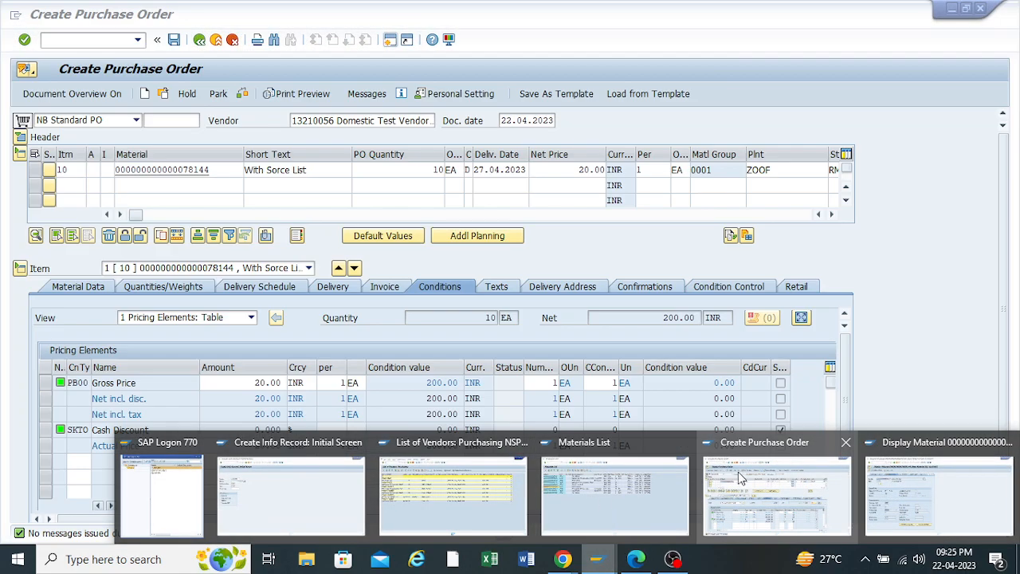
click(929, 490)
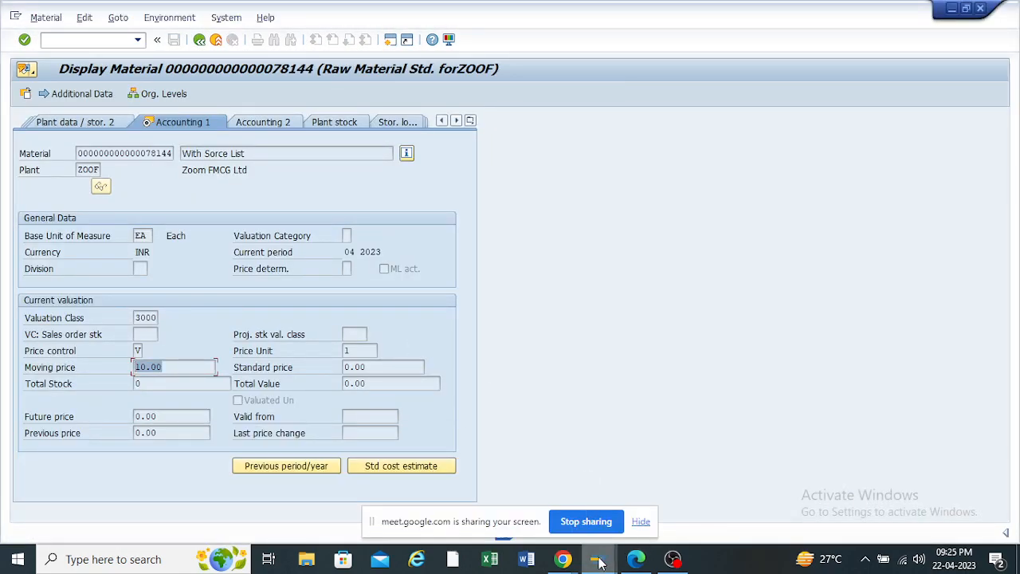
mouse_move(599, 561)
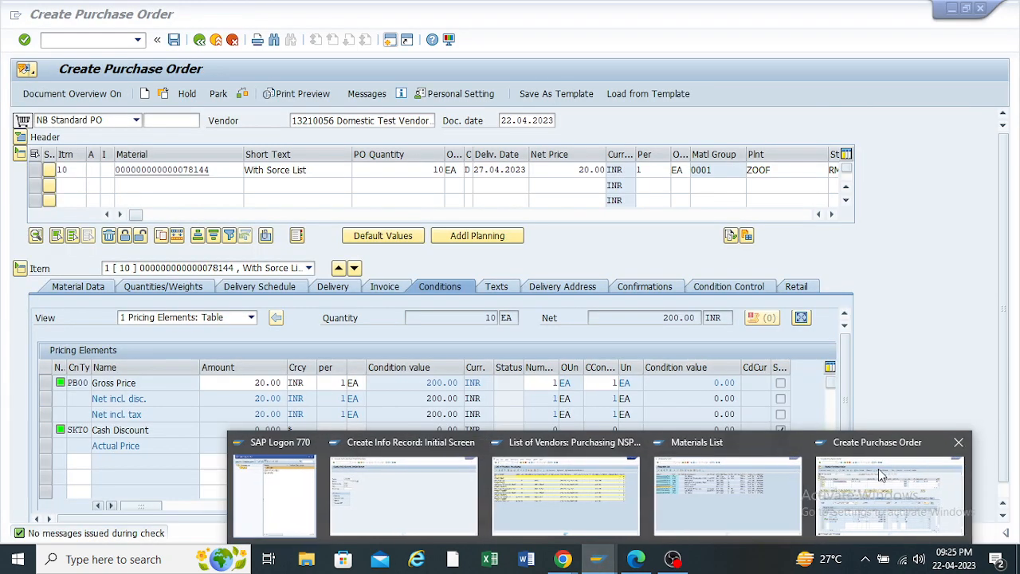
click(958, 442)
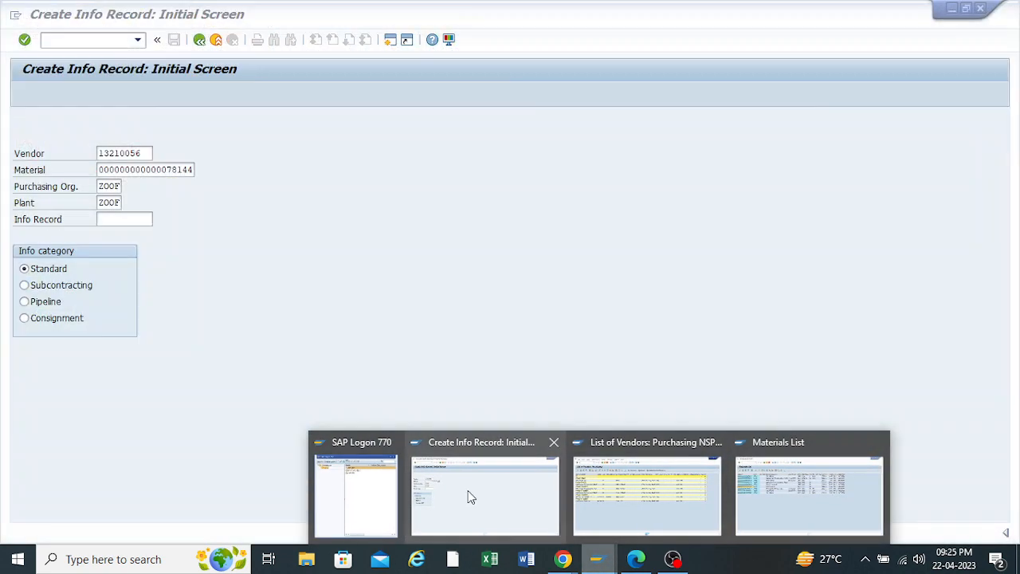
click(470, 494)
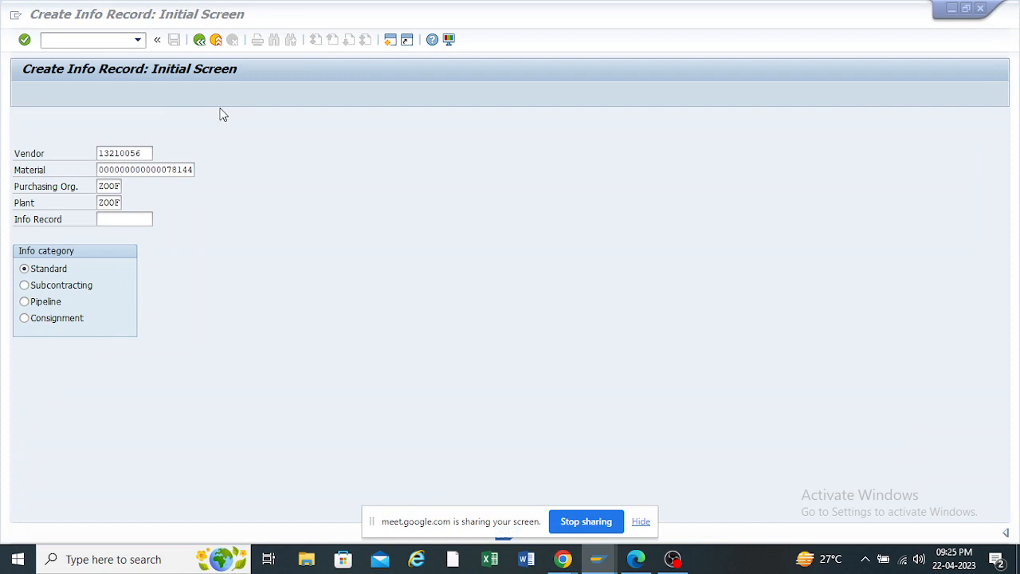
Start transaction ME12 with the prefilled vendor and material 78144, and highlight the net price in Purch. Organization Data 1
click(198, 40)
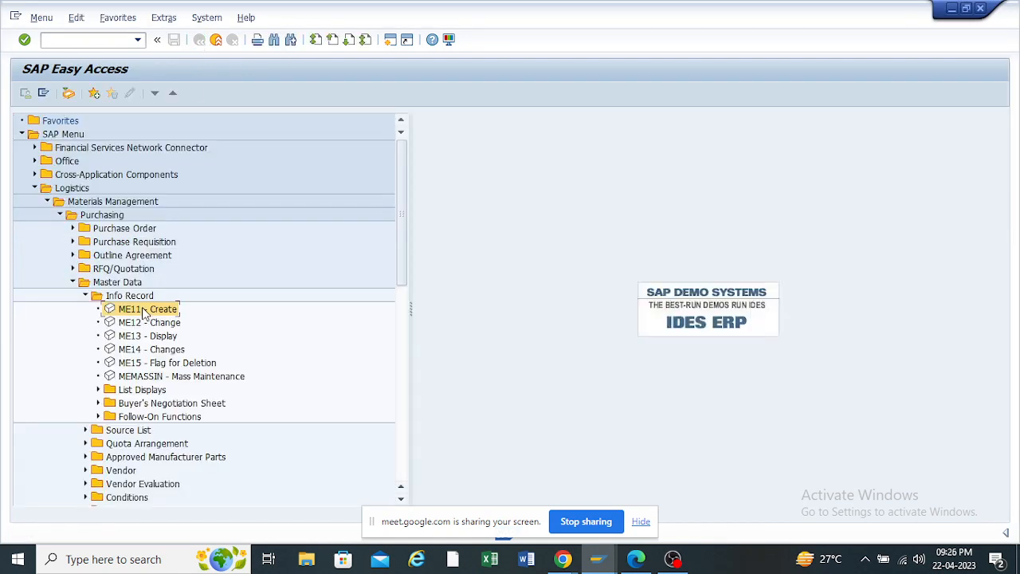
click(134, 324)
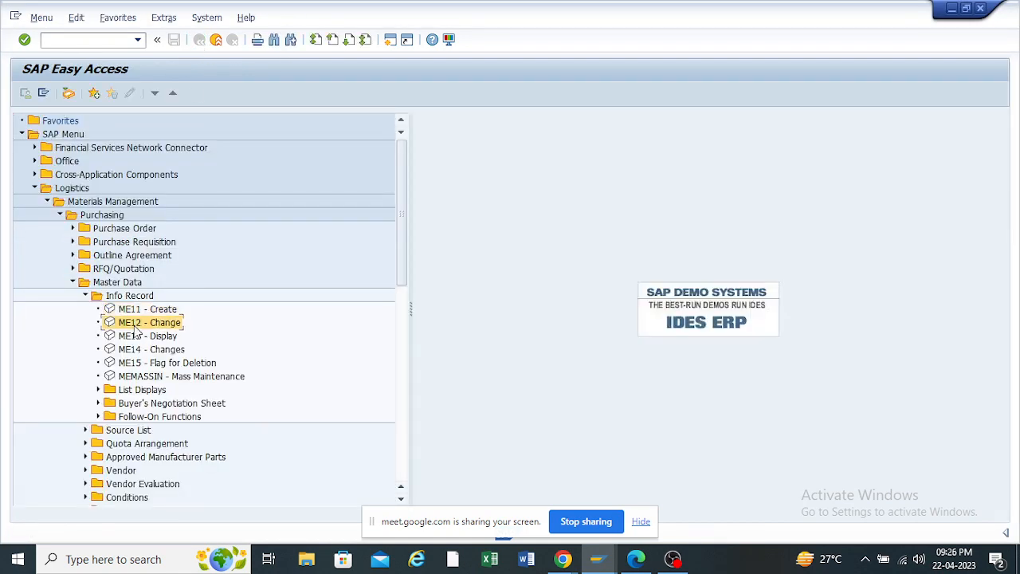
double_click(134, 324)
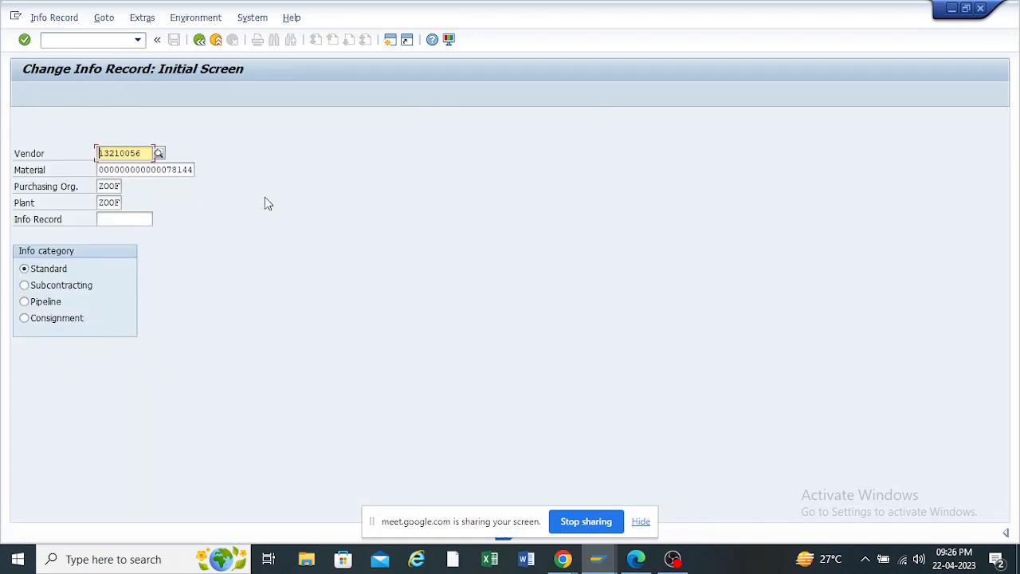
key(Return)
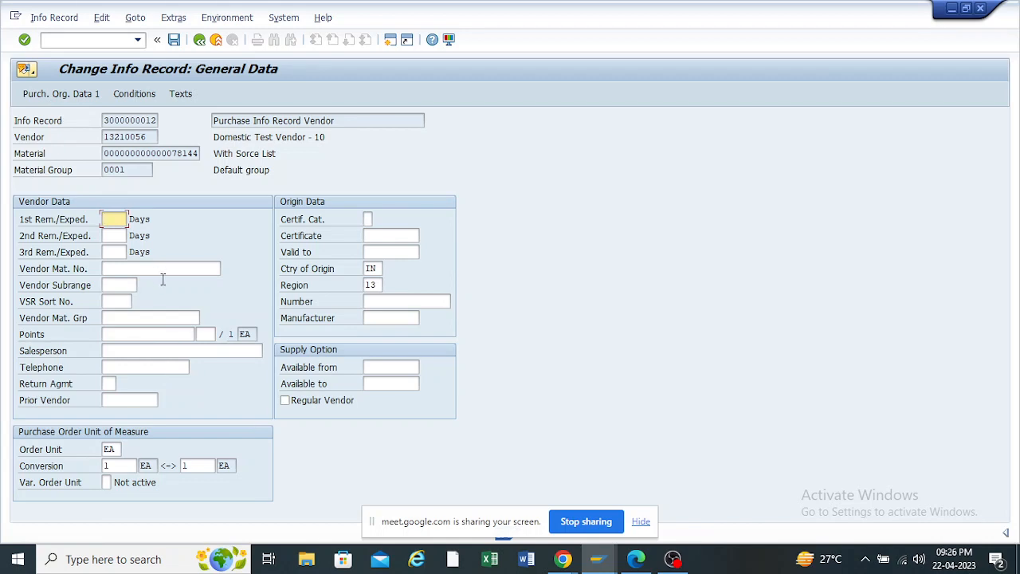
key(Return)
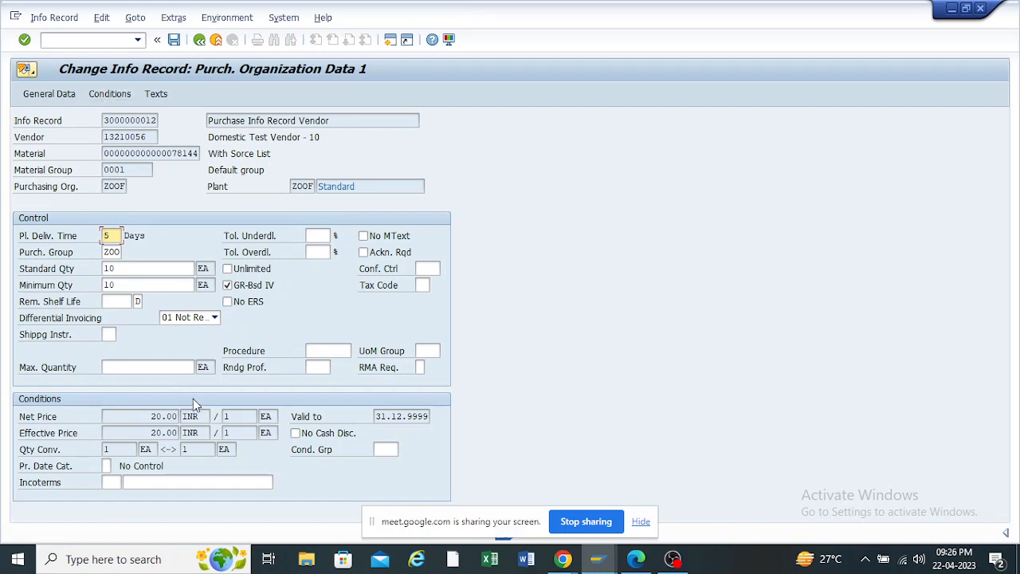
click(158, 419)
drag(149, 417, 180, 416)
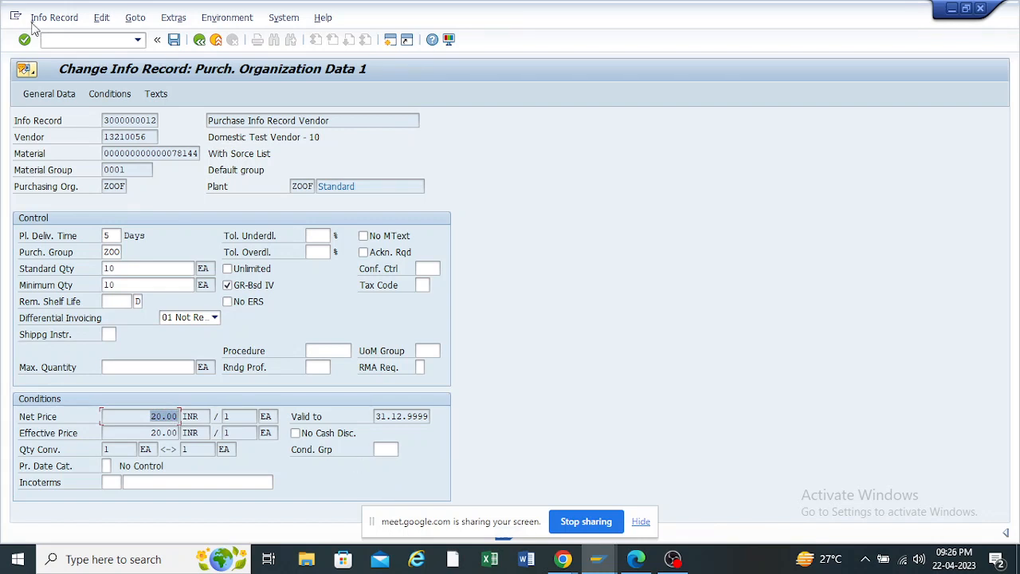
Set the PB00 gross price of the validity period starting 22.04.2023 to 30 INR and widen the Material column
click(109, 96)
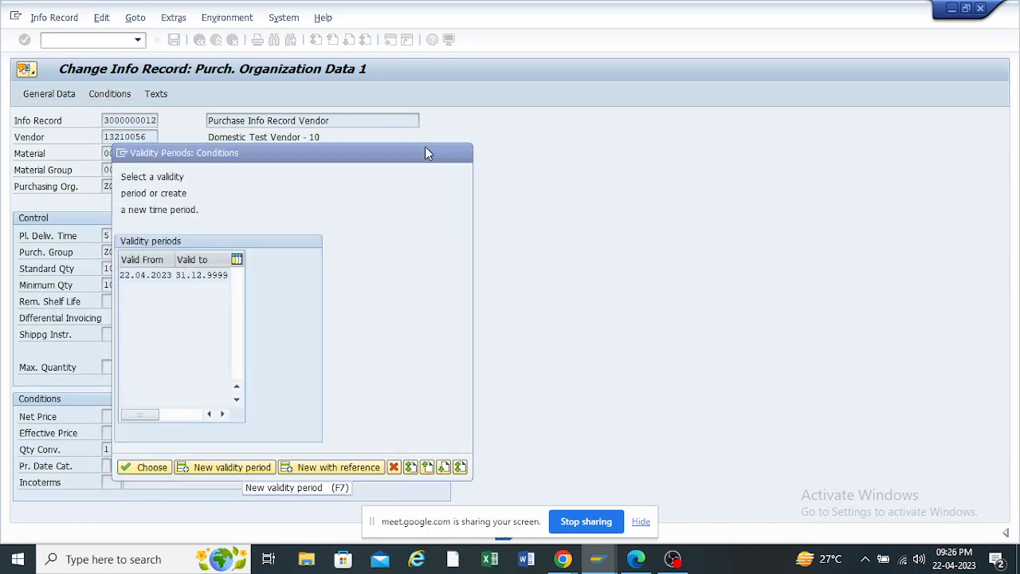
key(Return)
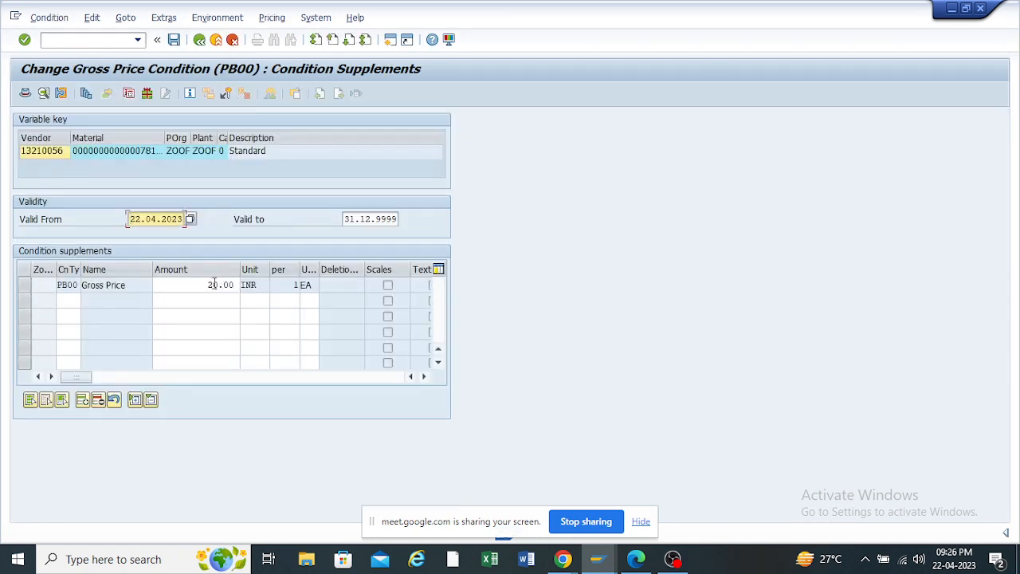
drag(205, 284, 235, 285)
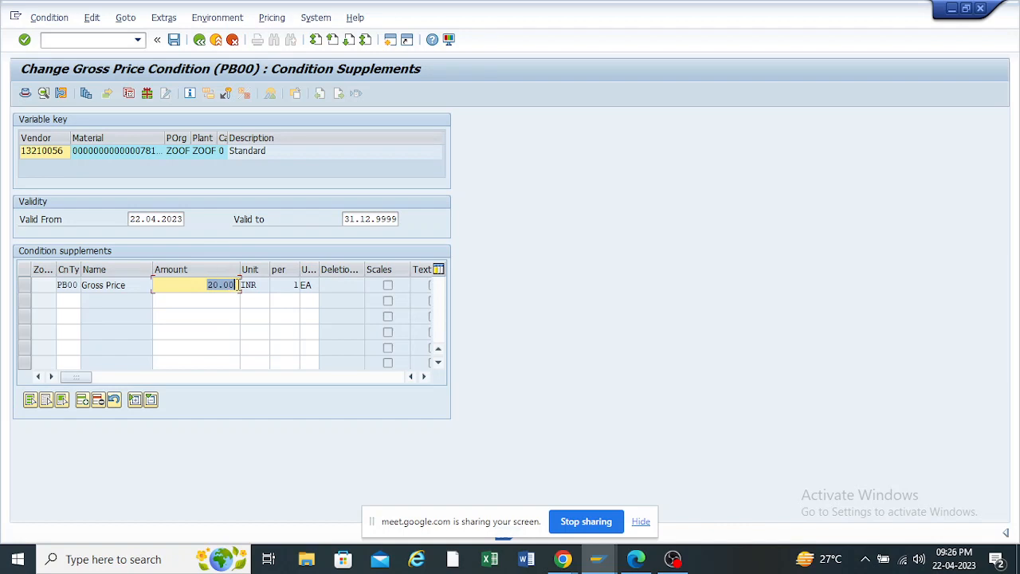
key(BackSpace)
text(30)
key(Return)
drag(164, 138, 185, 139)
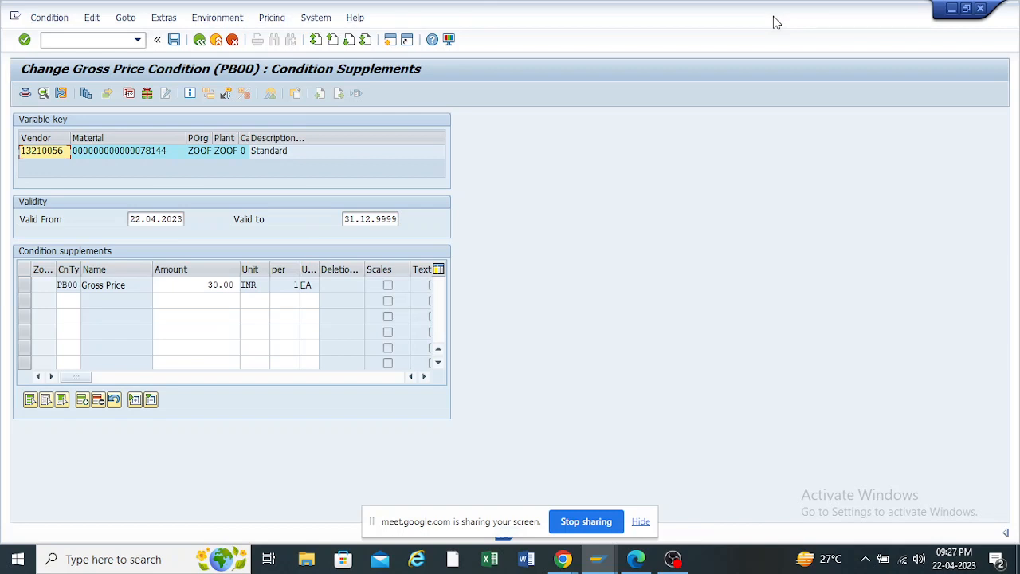
Reopen the info record's conditions and display the scales of the PB00 gross price
click(199, 39)
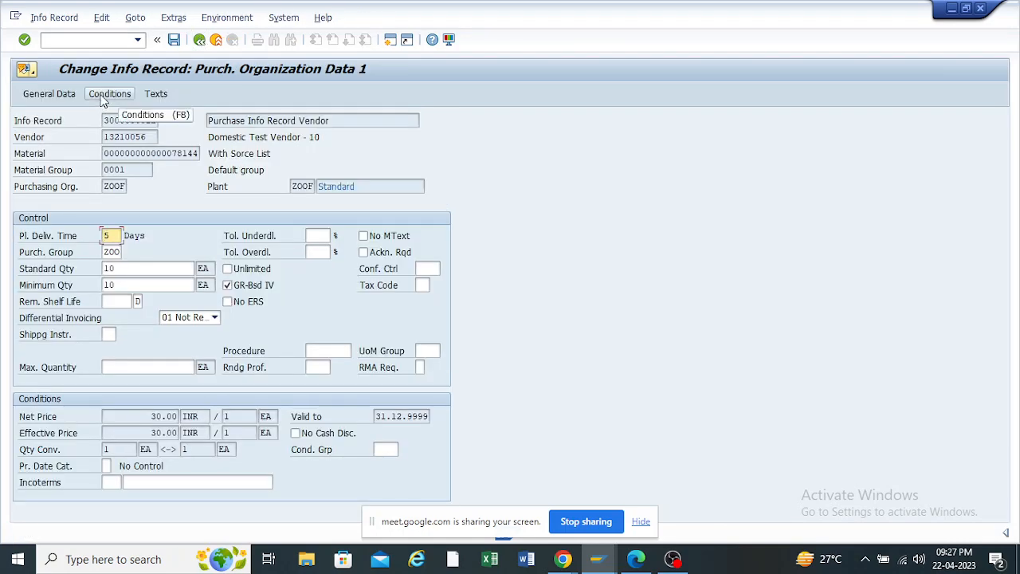
click(102, 96)
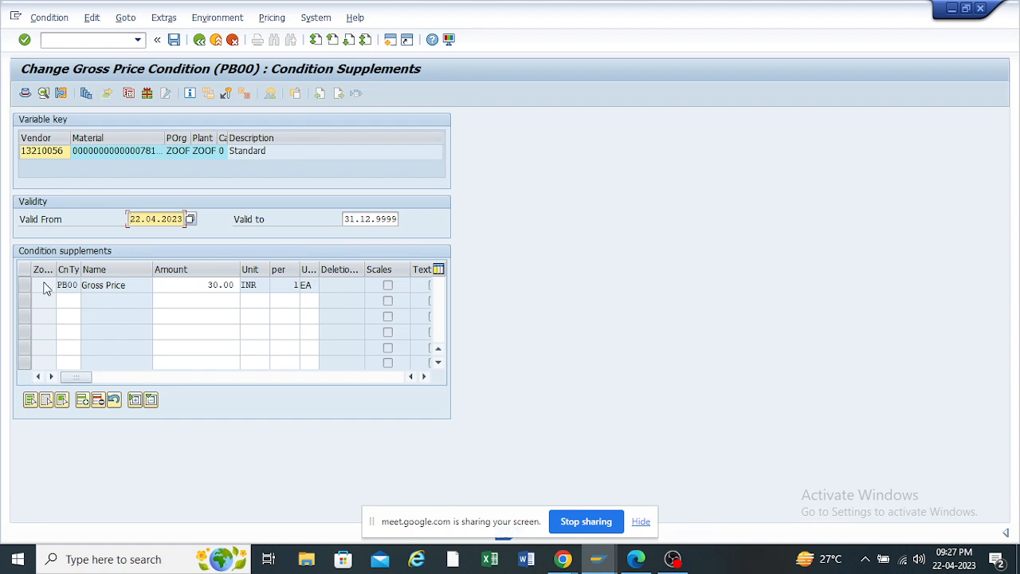
click(27, 285)
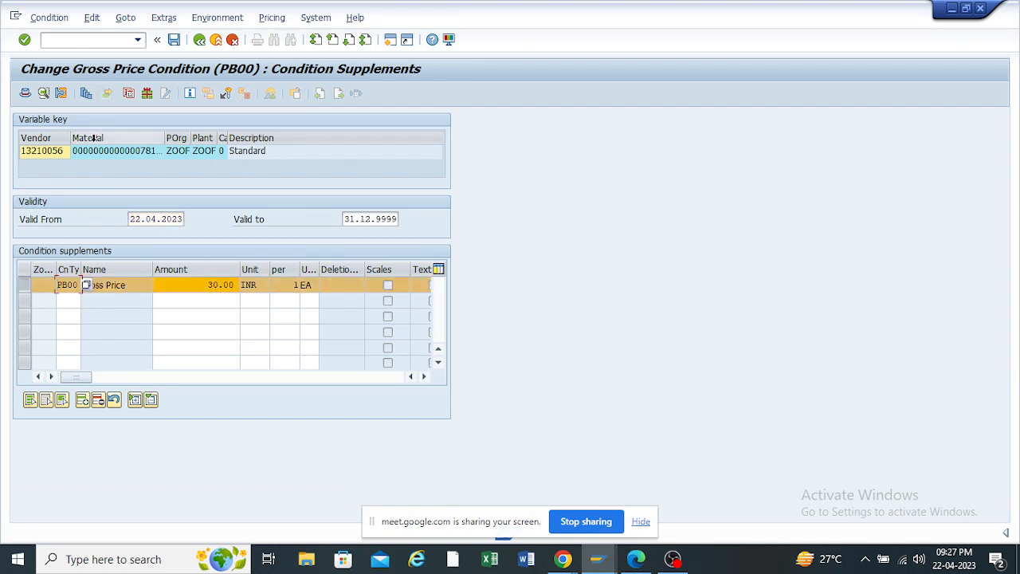
click(86, 94)
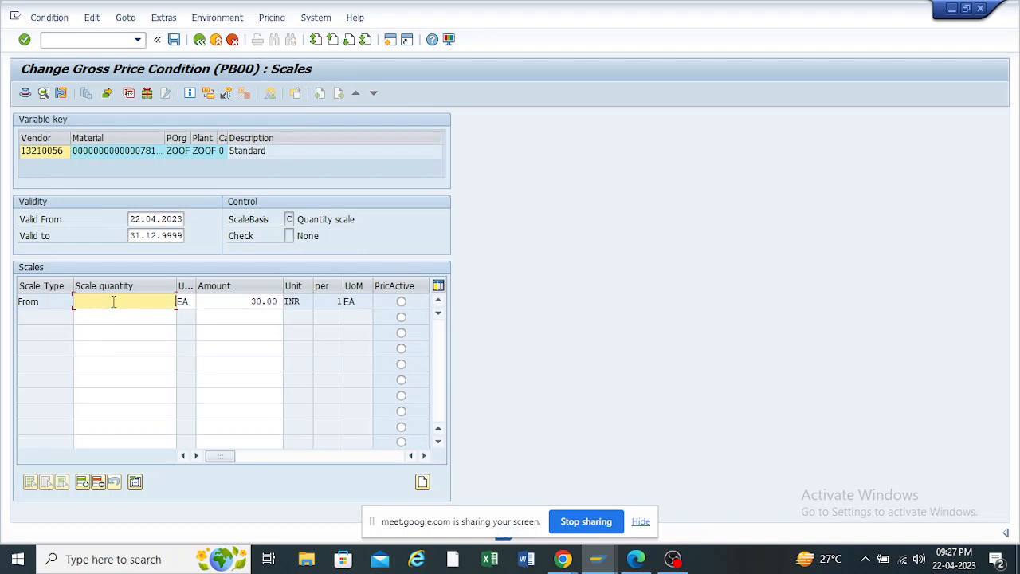
Enter scales for the gross price: from 100 EA at 30 INR and from 200 EA at 25 INR
text(100)
key(Tab)
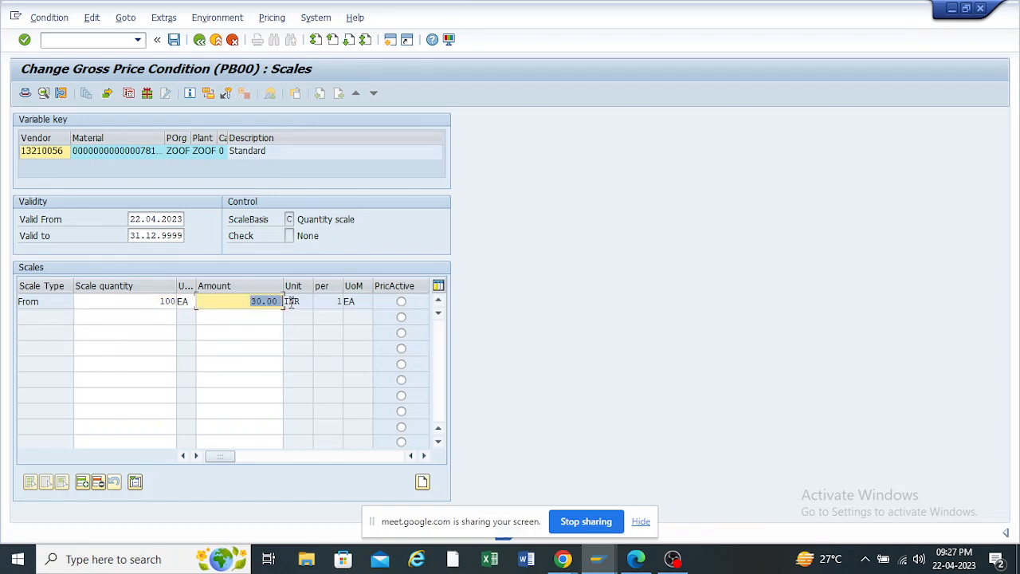
click(127, 318)
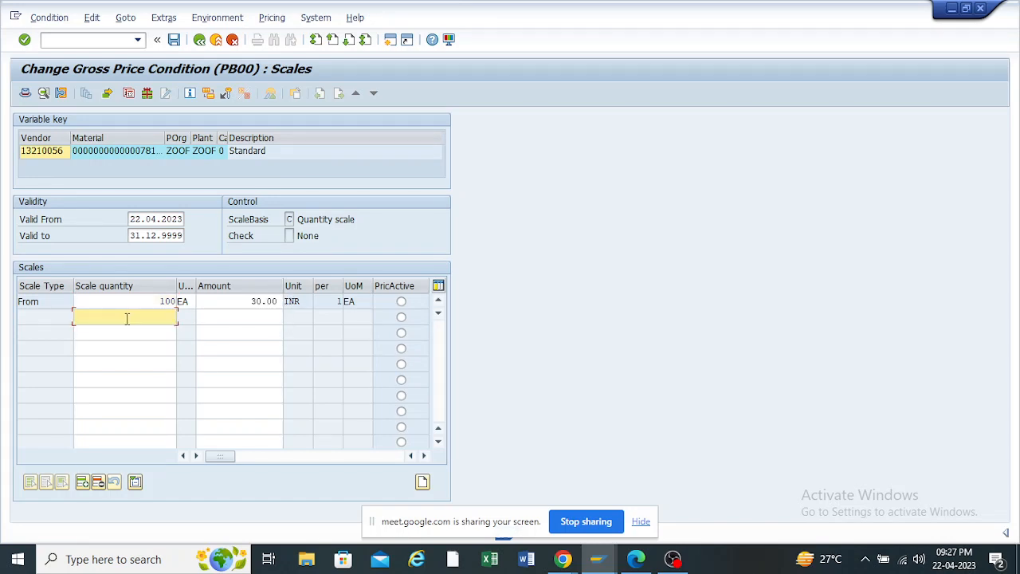
text(200)
click(269, 314)
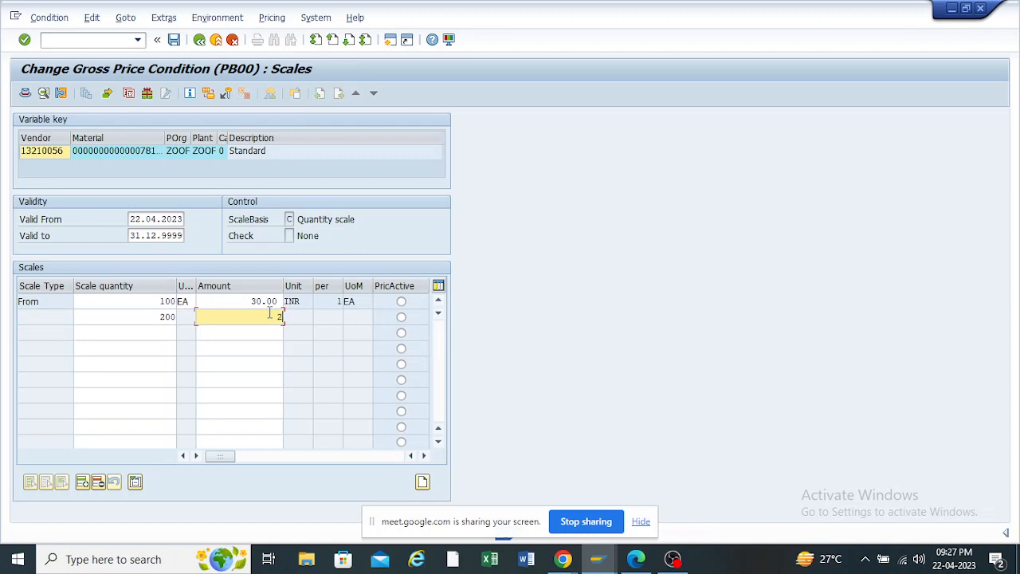
key(Return)
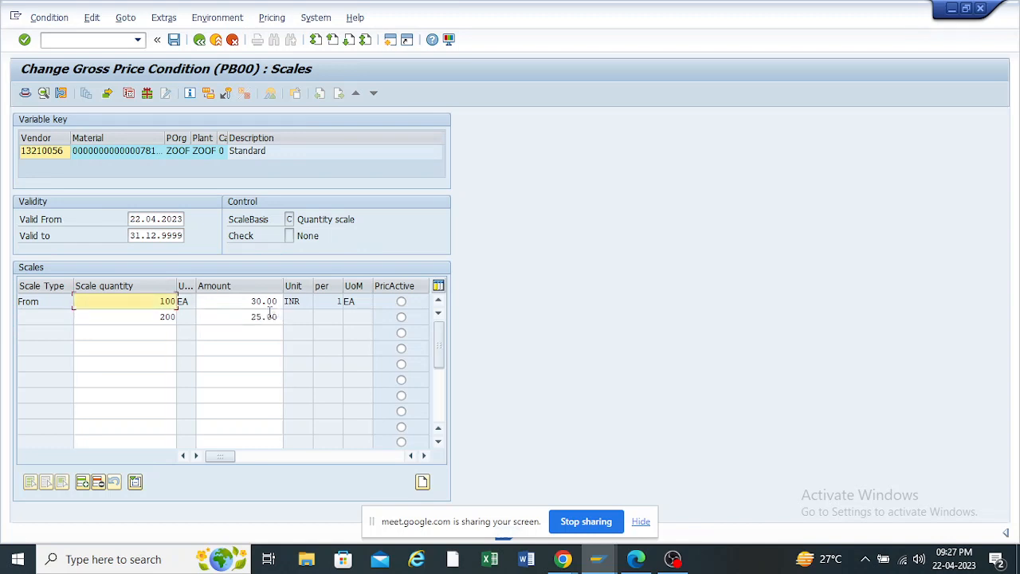
Add a third scale of 300 EA at 20 INR and save the info record
click(156, 331)
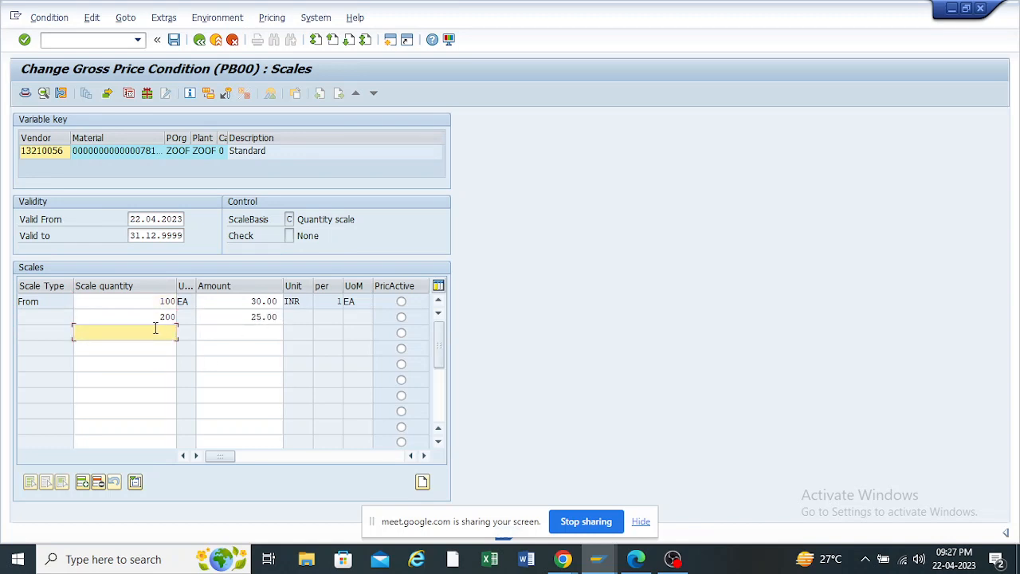
text(300)
click(254, 330)
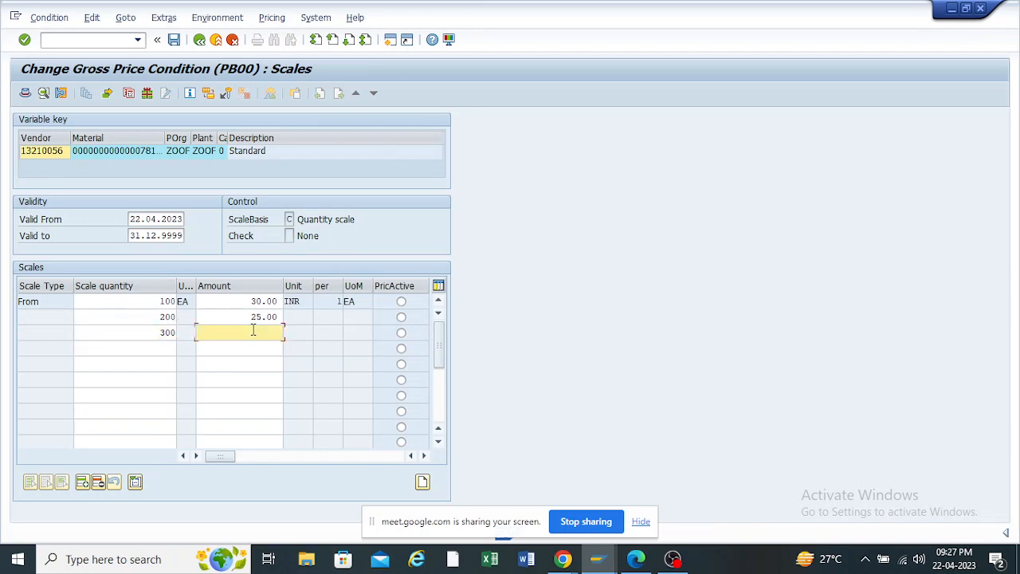
text(20)
key(Return)
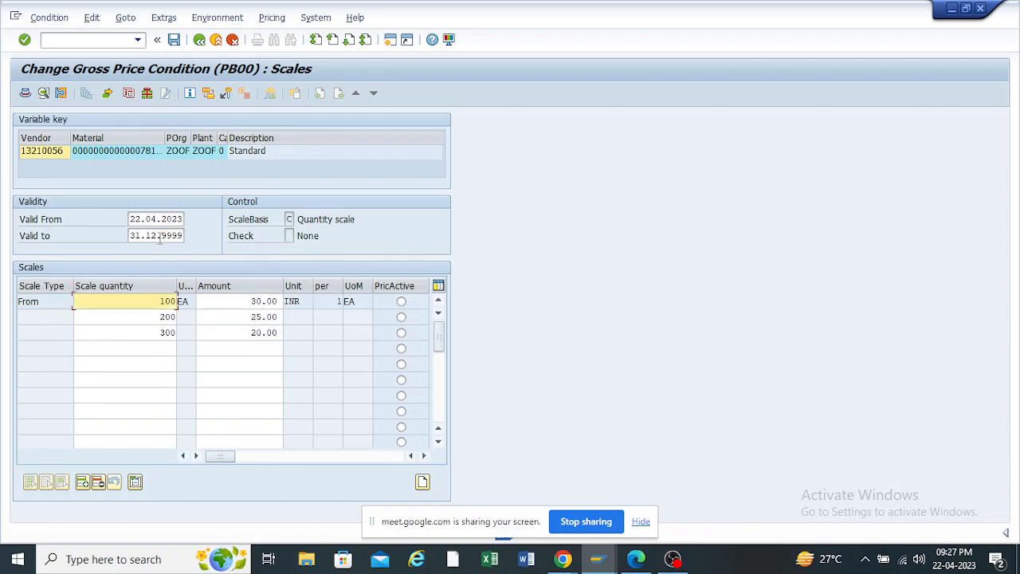
click(423, 482)
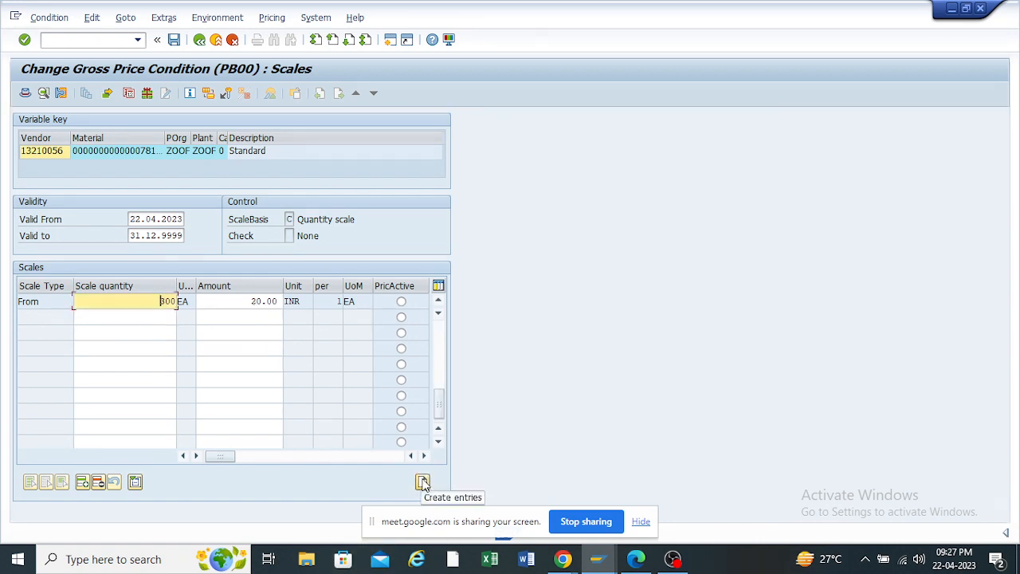
click(174, 40)
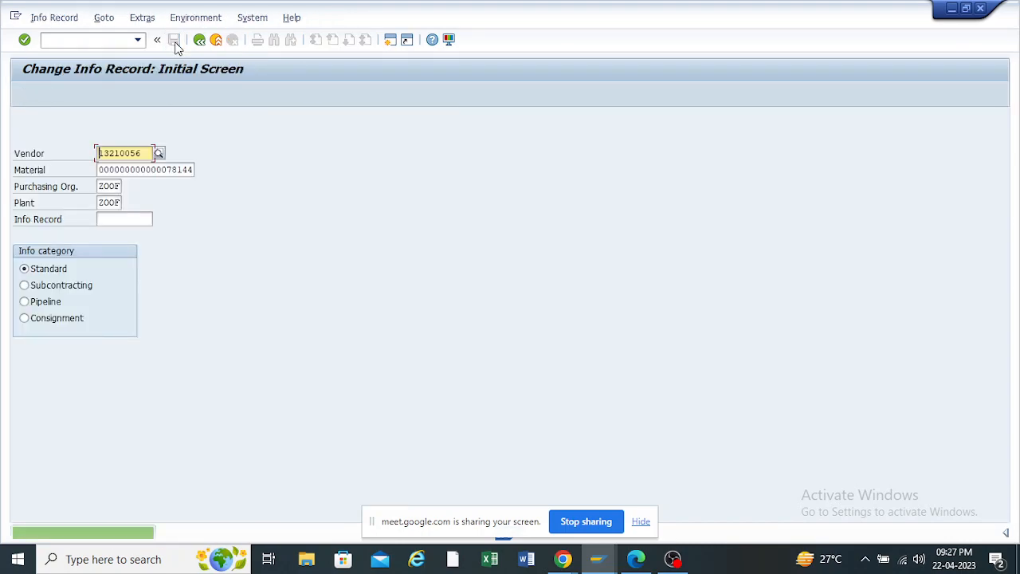
Switch to the Materials List session, open a new session from it and start transaction ME21N
click(597, 559)
click(784, 478)
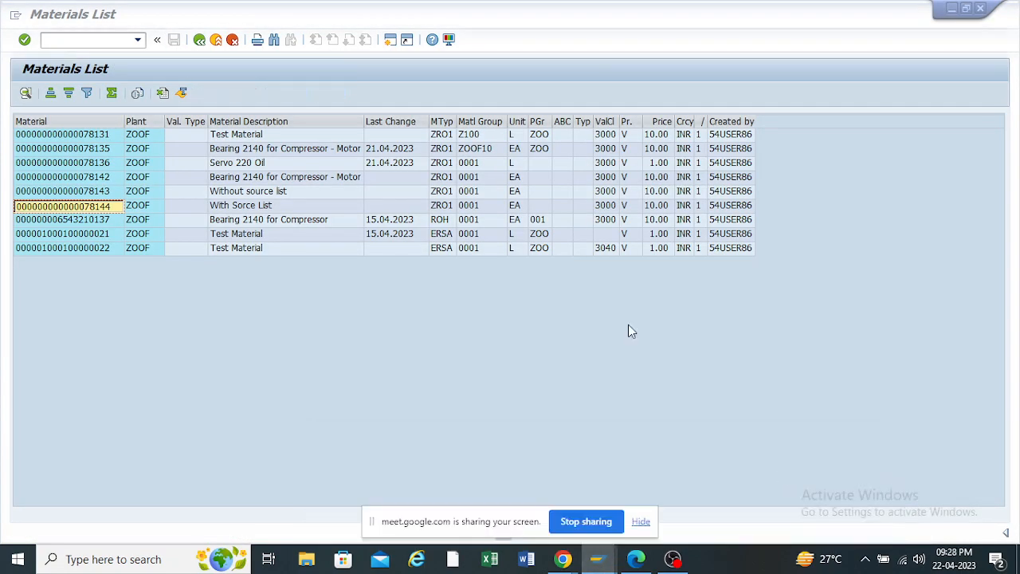
click(390, 40)
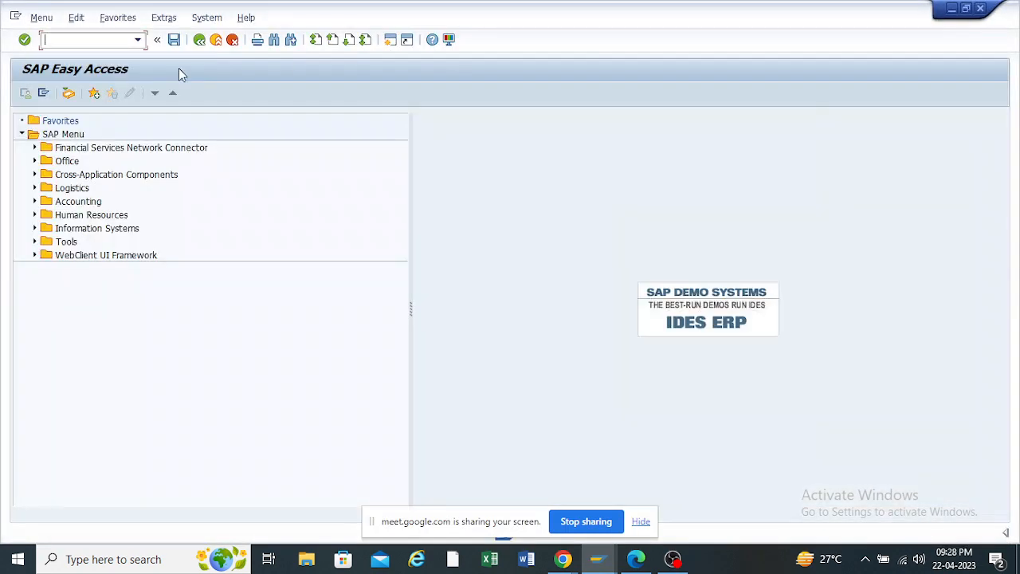
click(135, 41)
click(75, 67)
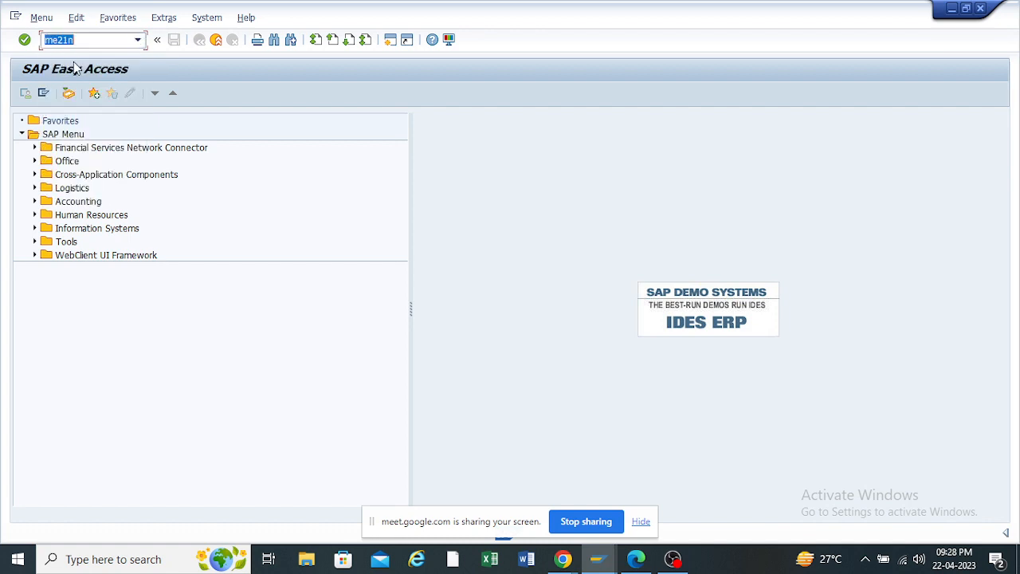
key(Return)
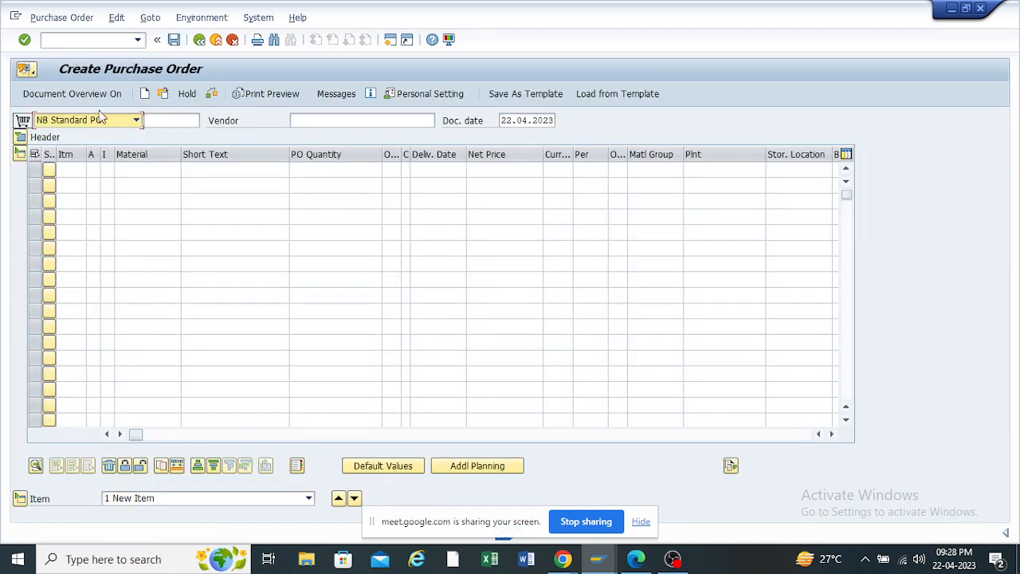
Choose the domestic test vendor and enter an item for material 78144 with quantity 10, plant zoof and storage location rm00
click(321, 121)
click(319, 131)
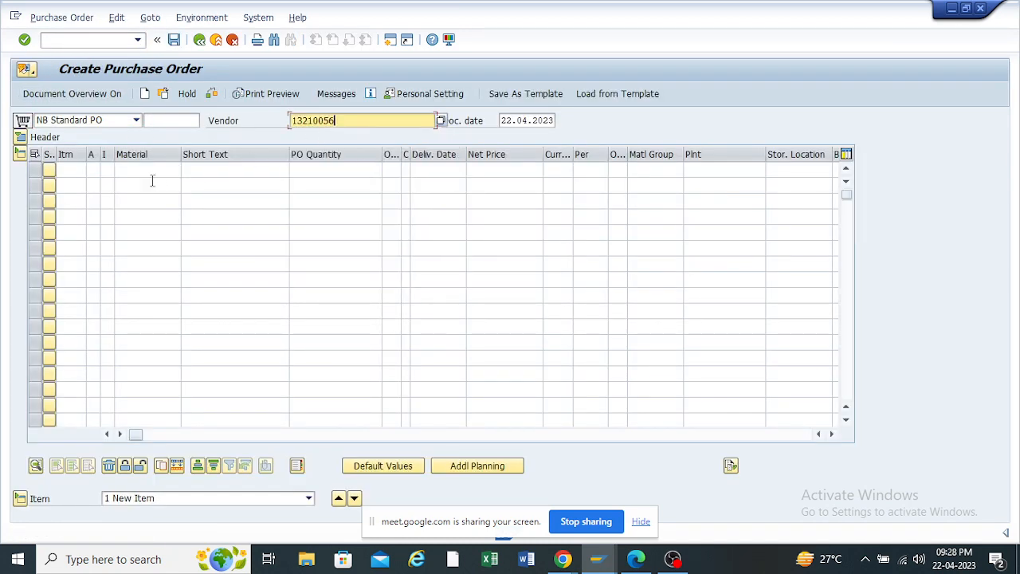
click(150, 170)
click(139, 181)
click(208, 171)
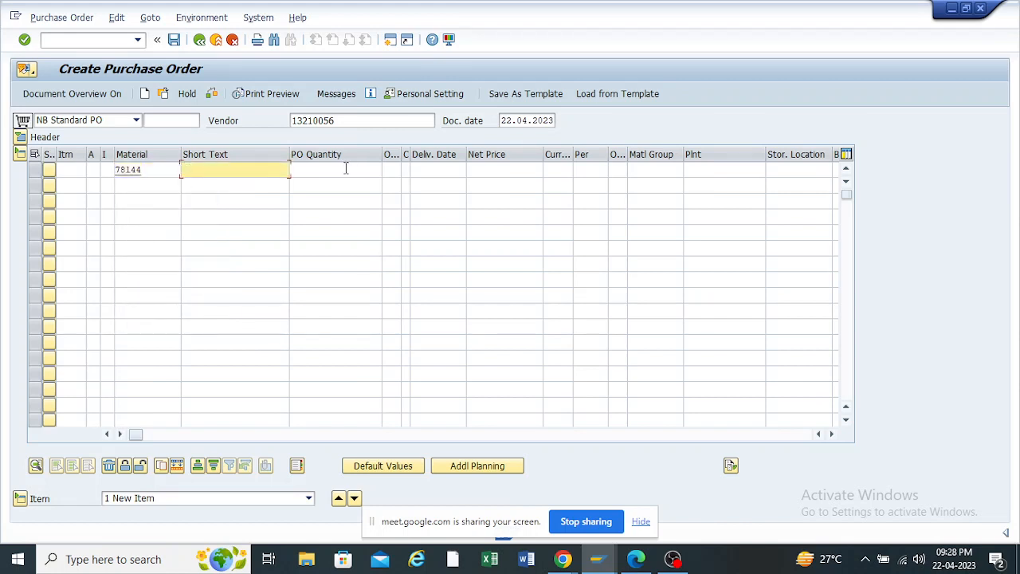
click(348, 170)
click(702, 171)
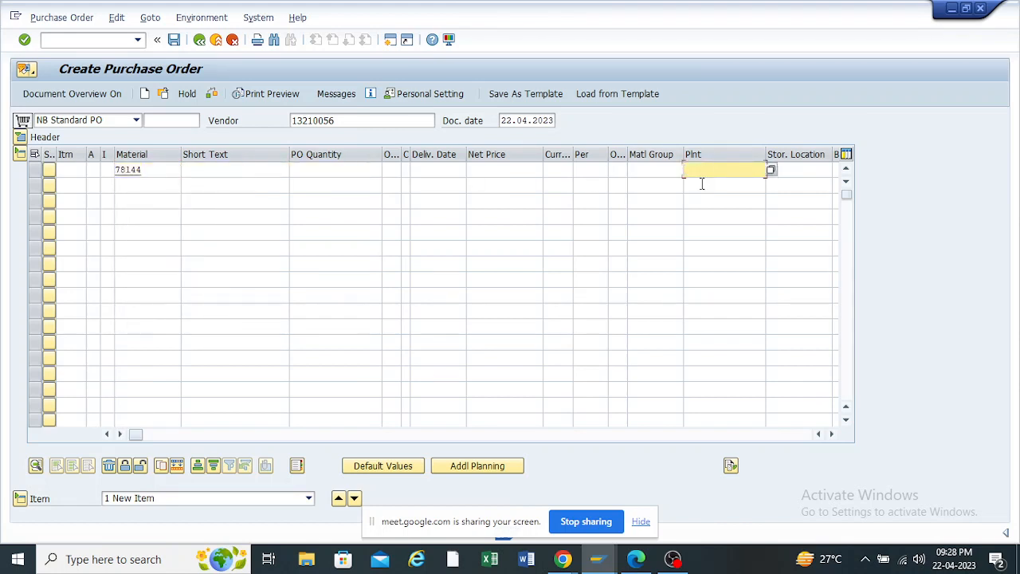
click(699, 185)
click(786, 168)
click(784, 182)
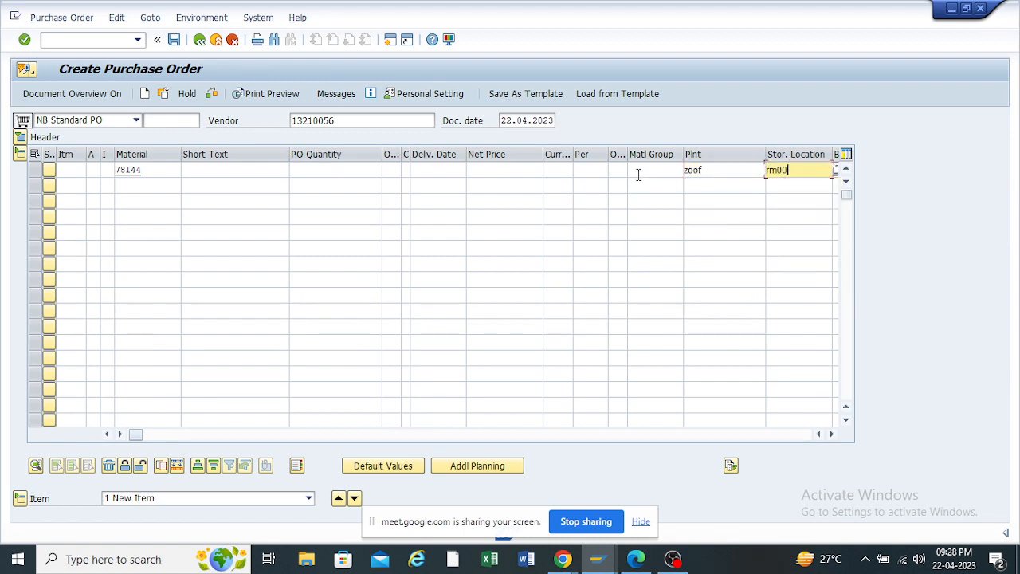
click(314, 172)
click(331, 185)
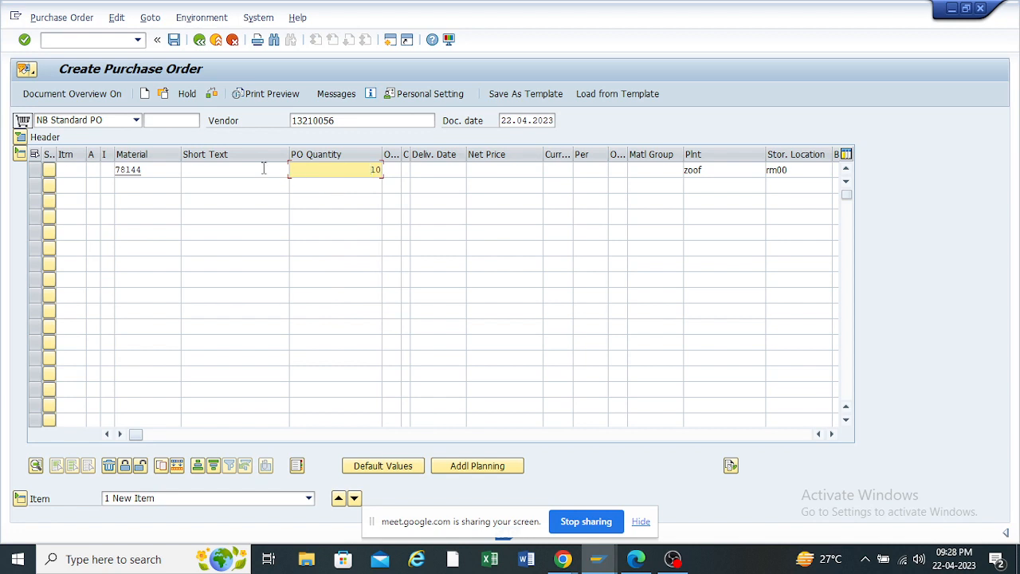
click(650, 167)
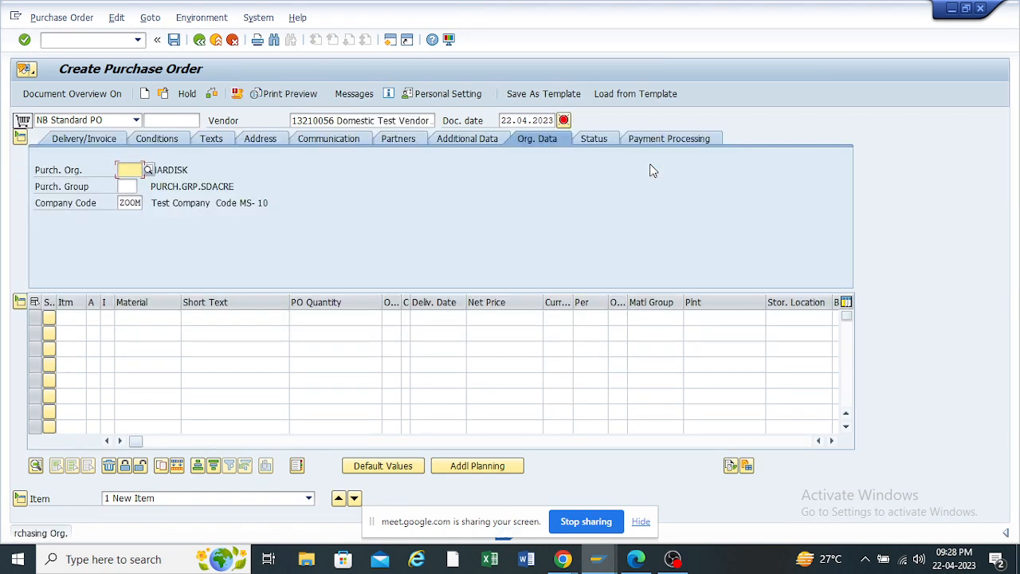
Set the purchase order's purchasing organization to ZOOF and its purchasing group to zoo
click(130, 171)
click(133, 183)
click(133, 185)
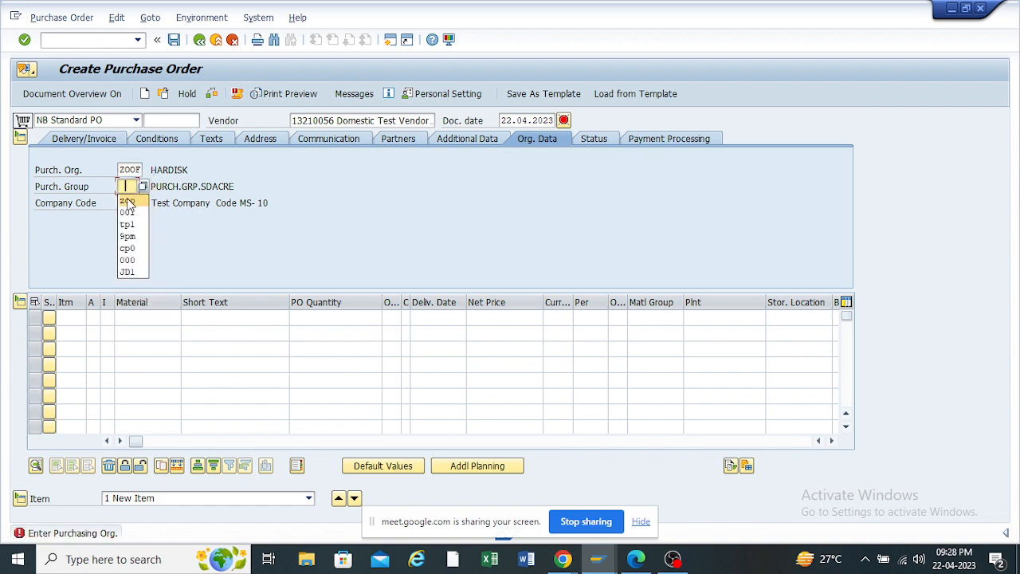
click(129, 201)
Enter material 78144 again as the first item, with plant zoof and storage location rm00
click(149, 319)
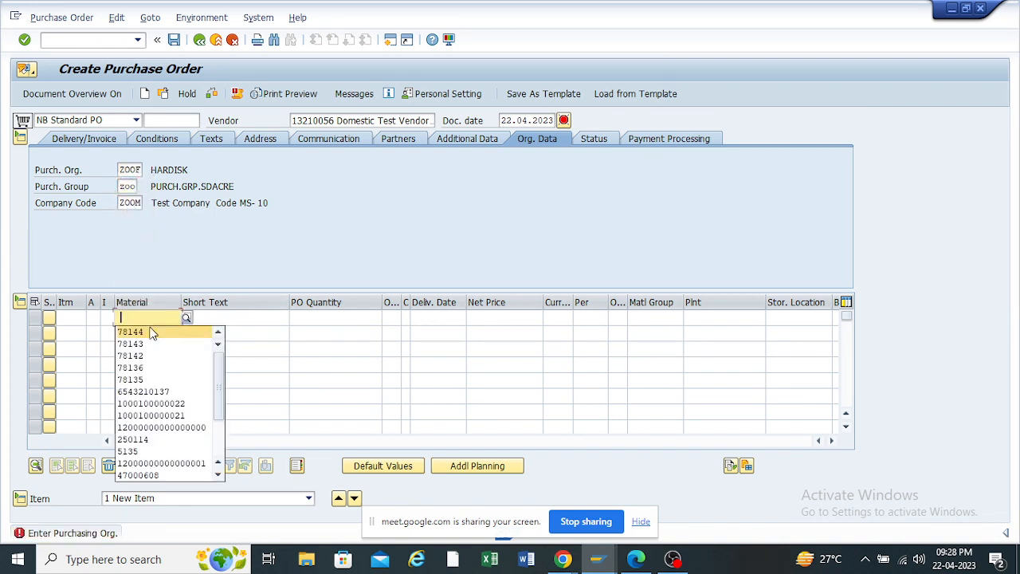
click(149, 330)
click(718, 317)
click(693, 331)
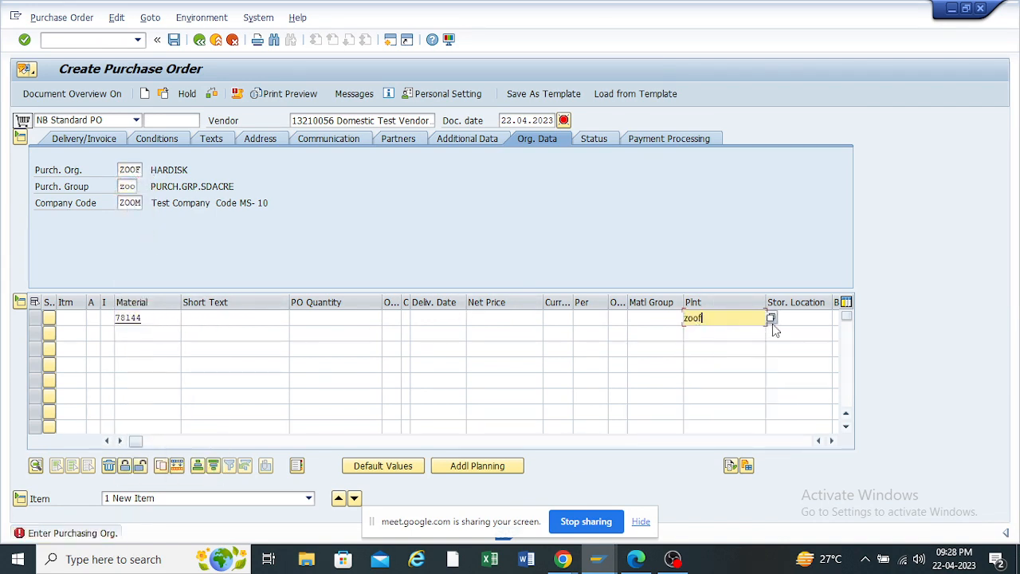
click(777, 318)
text(rm00)
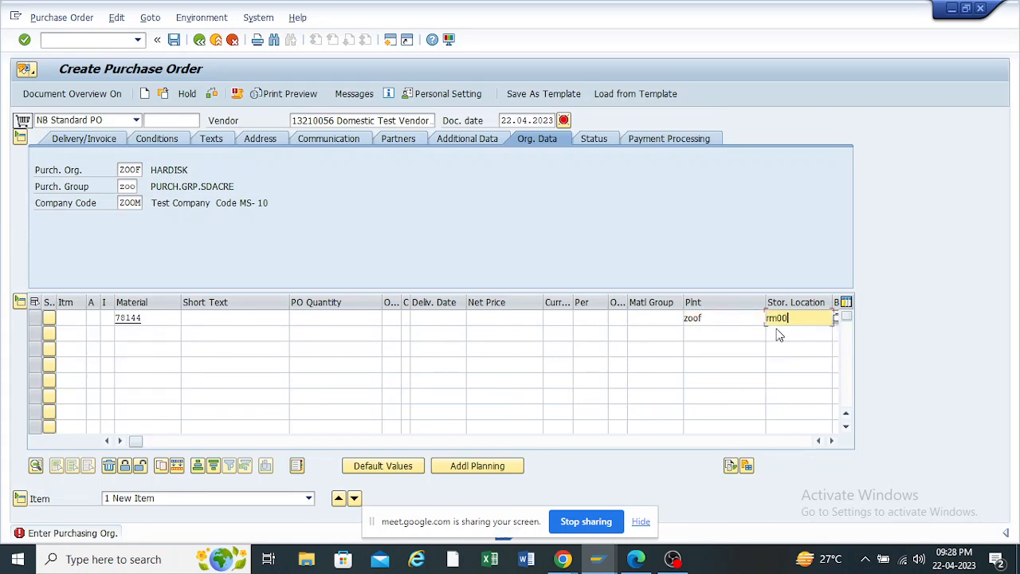
key(Return)
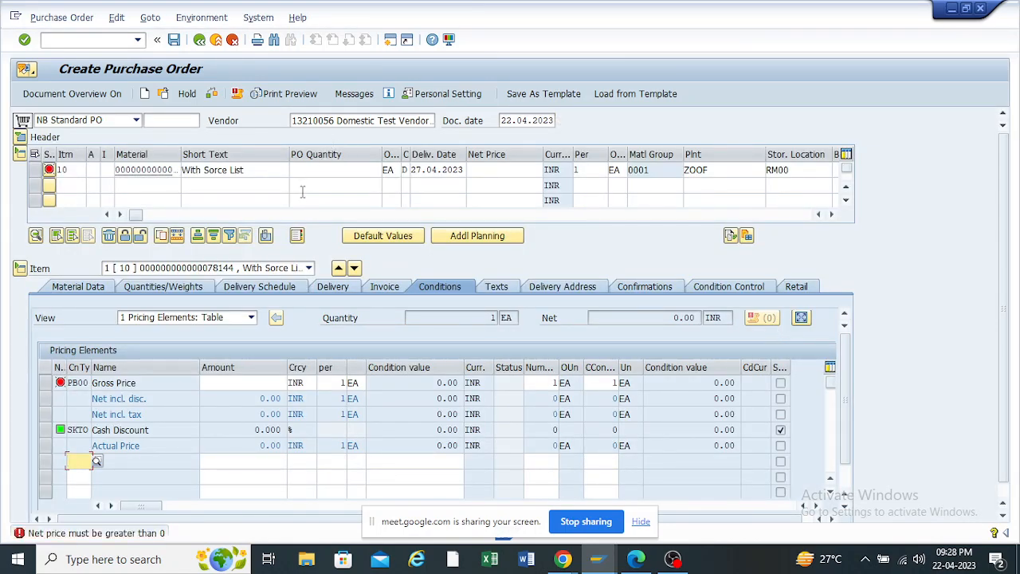
Set item 10's PO quantity to 100 EA and hide the screen-sharing notice
click(329, 169)
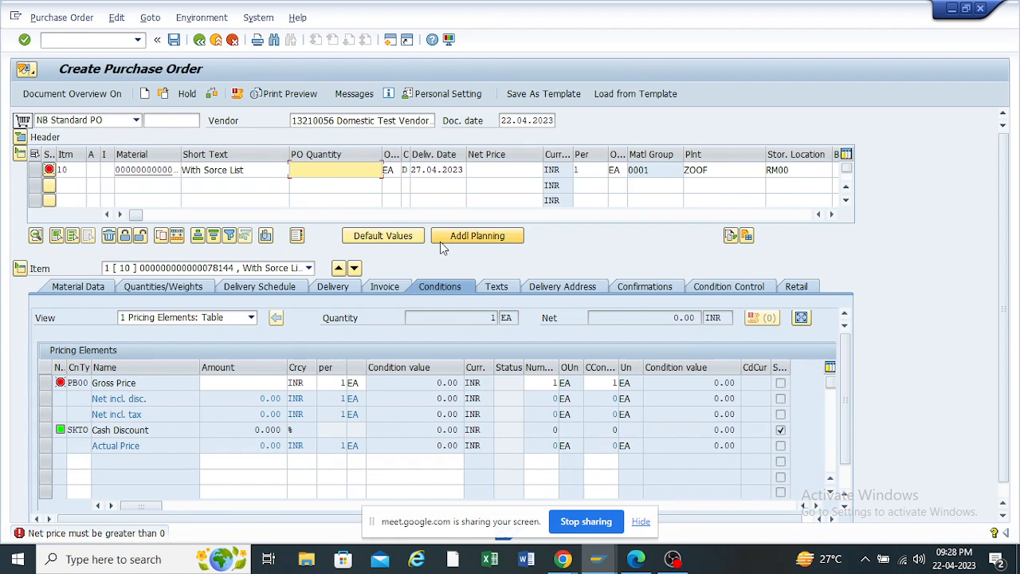
text(100)
key(Return)
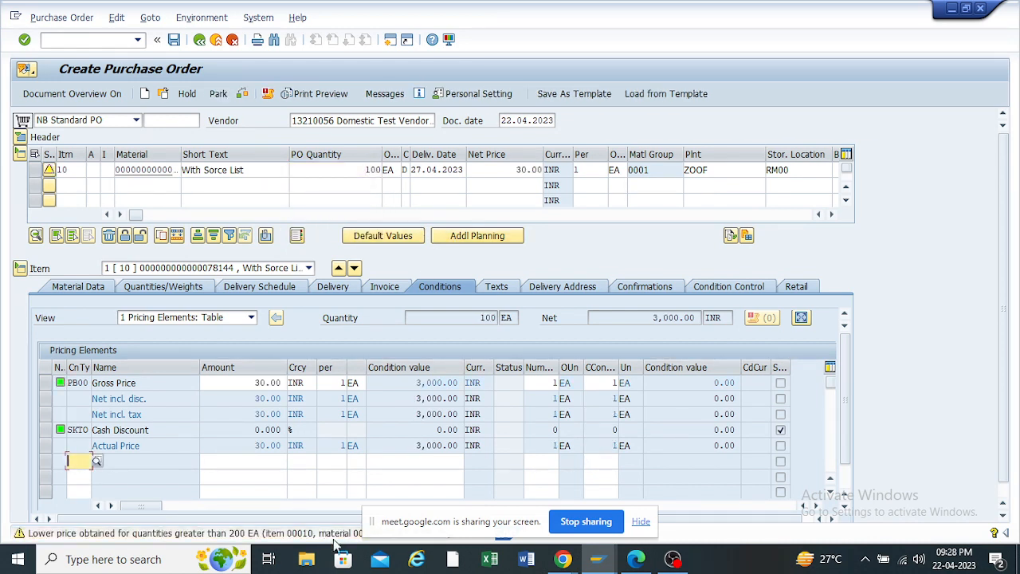
click(641, 522)
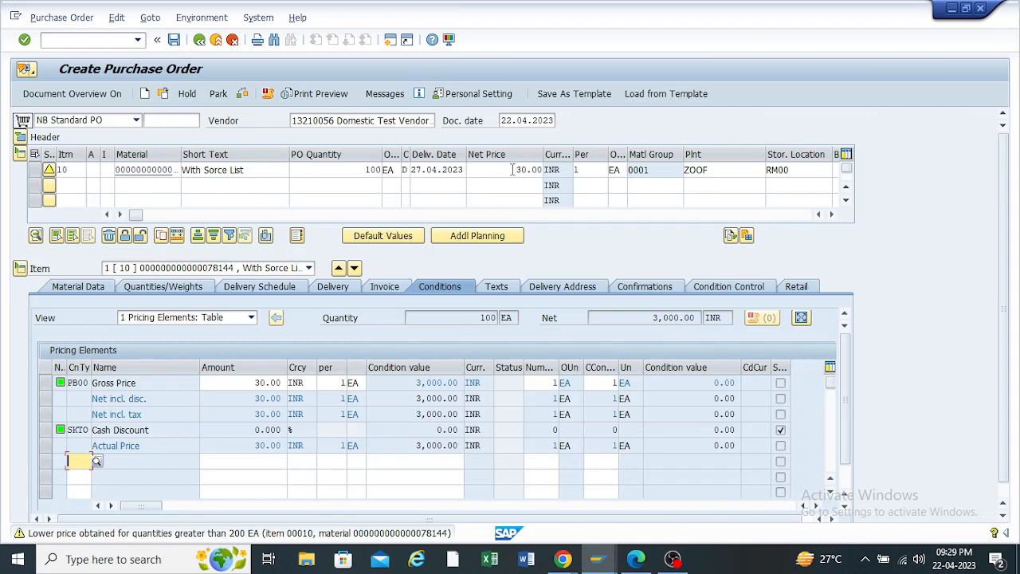
Set item 10's PO quantity to 200 EA and highlight its net price
double_click(376, 170)
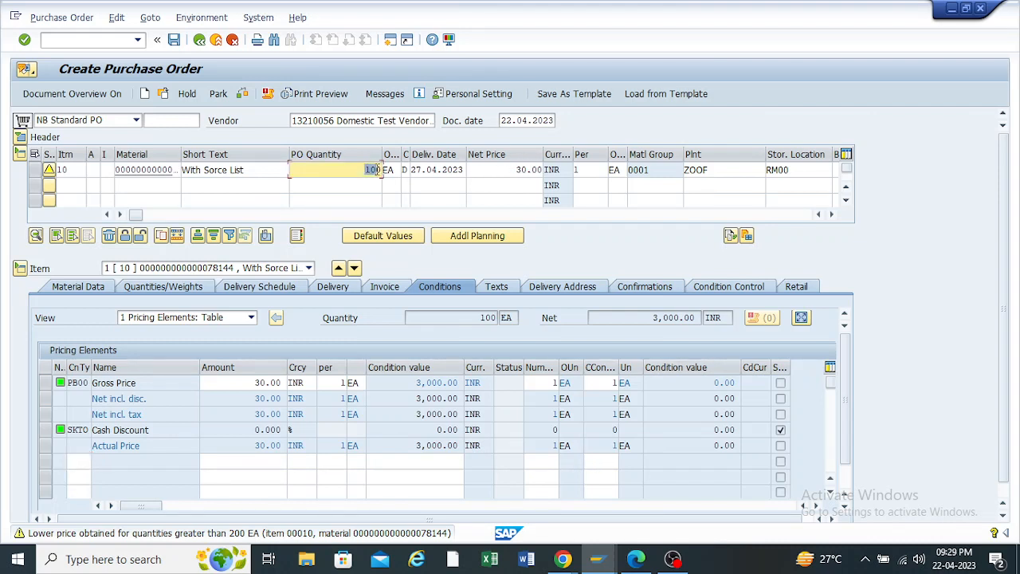
text(200)
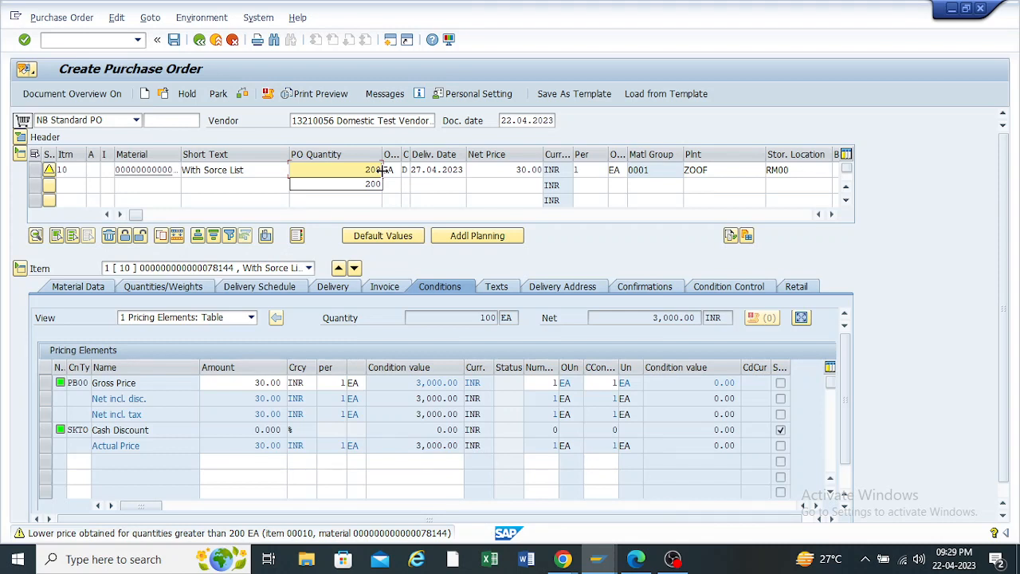
key(Return)
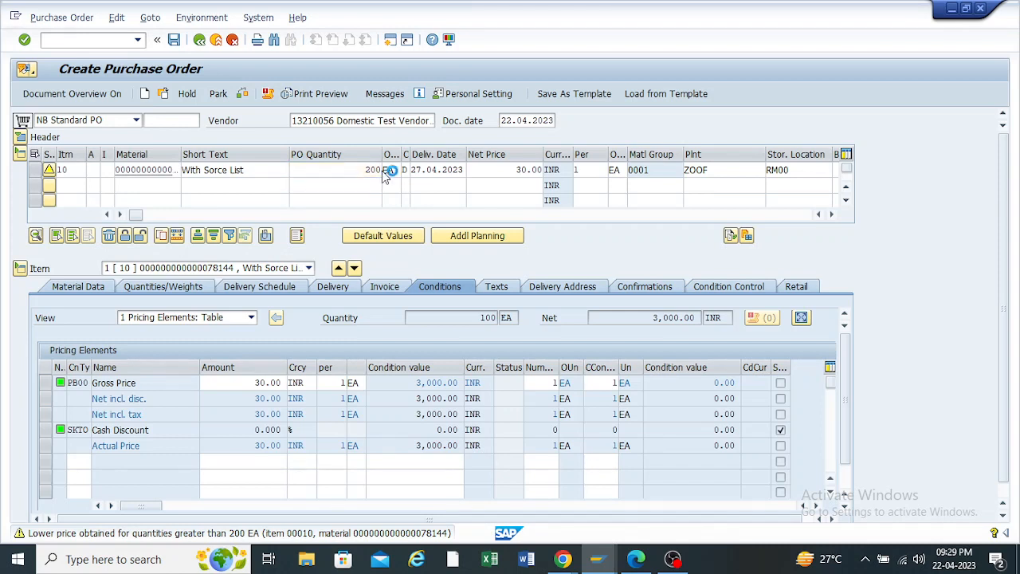
click(518, 170)
drag(518, 170, 549, 170)
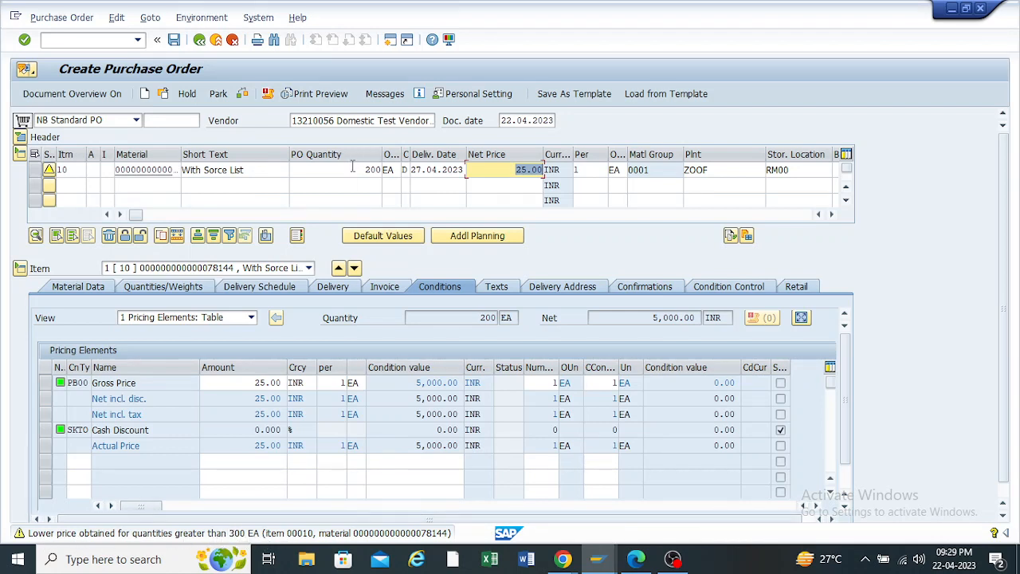
Enter 300 EA as item 10's PO quantity
click(376, 170)
drag(376, 170, 384, 169)
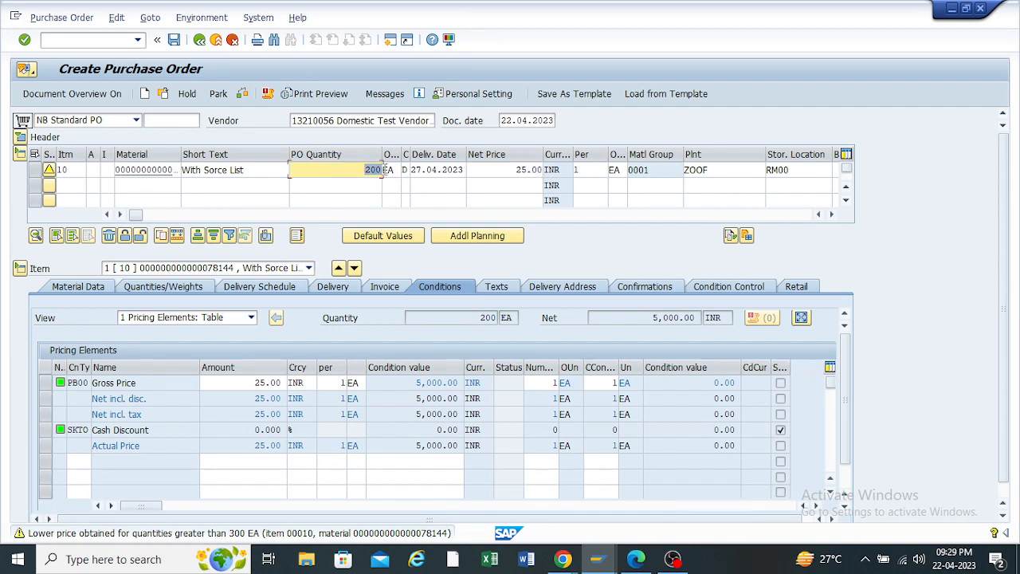
text(300)
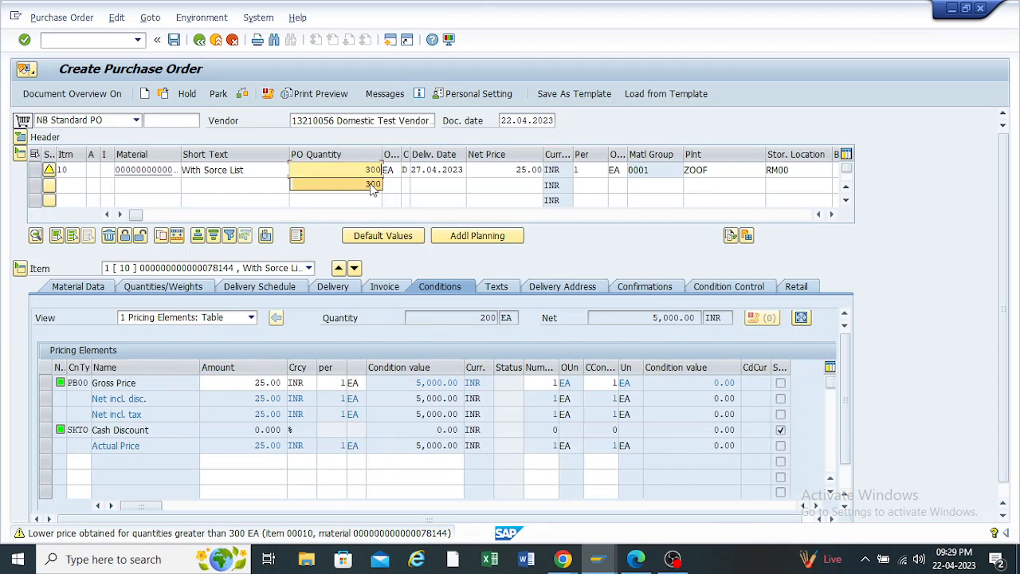
click(369, 184)
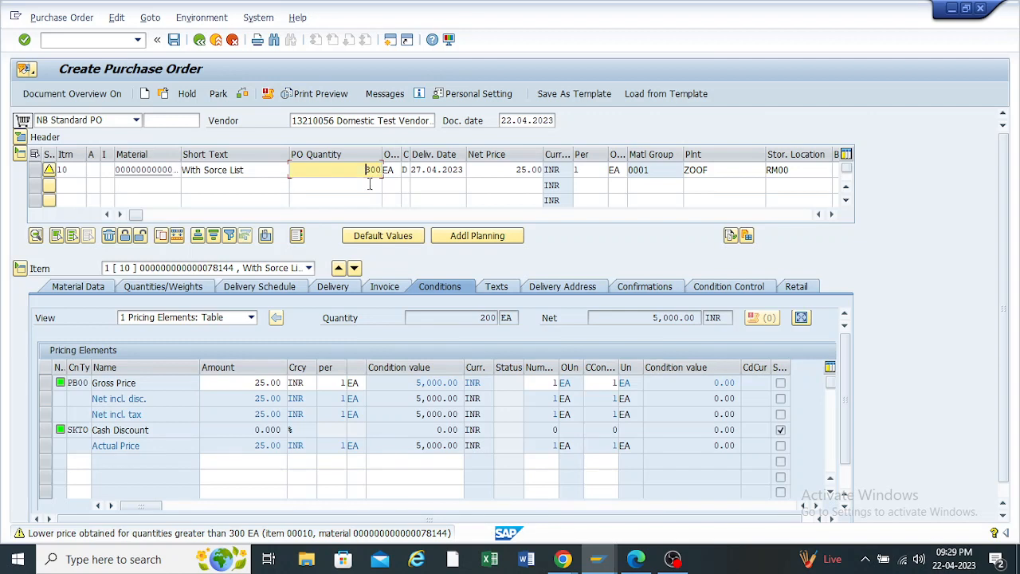
click(520, 169)
click(520, 184)
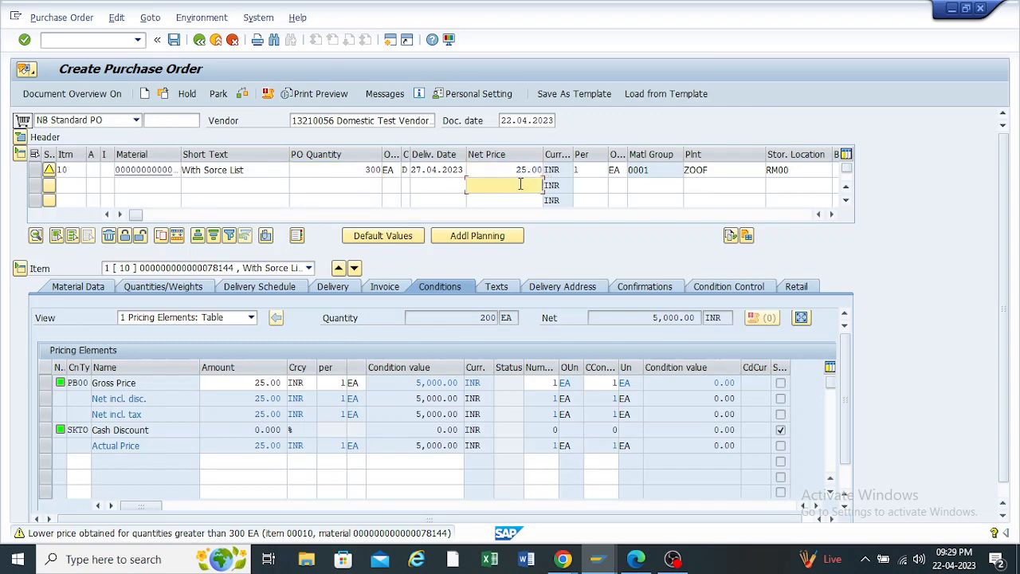
Highlight item 10's PO quantity and net price to compare them before the order is recalculated
click(381, 170)
double_click(381, 170)
click(526, 185)
click(522, 170)
double_click(522, 170)
click(521, 184)
drag(514, 171, 547, 177)
mouse_move(596, 559)
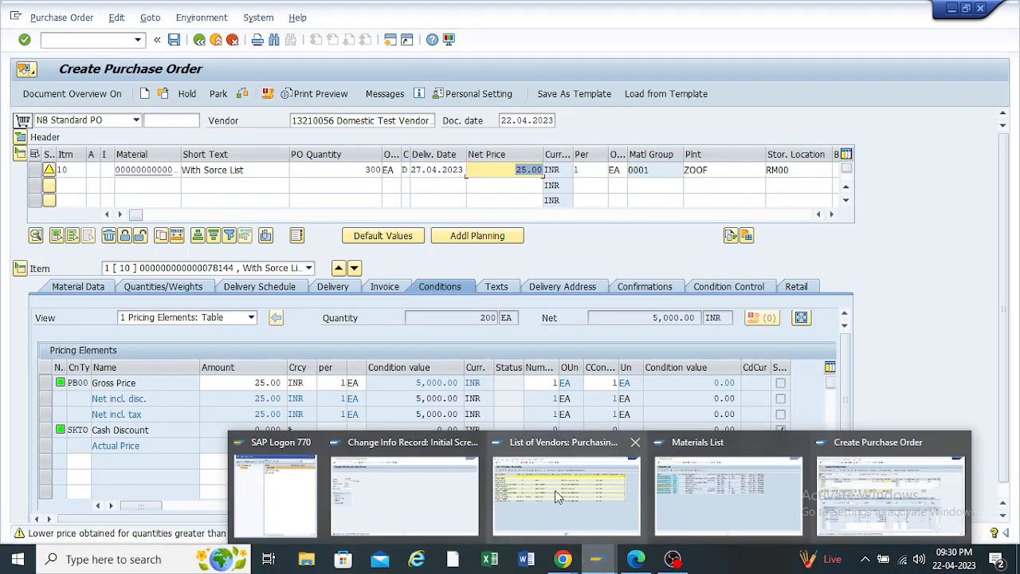
mouse_move(560, 504)
mouse_move(563, 558)
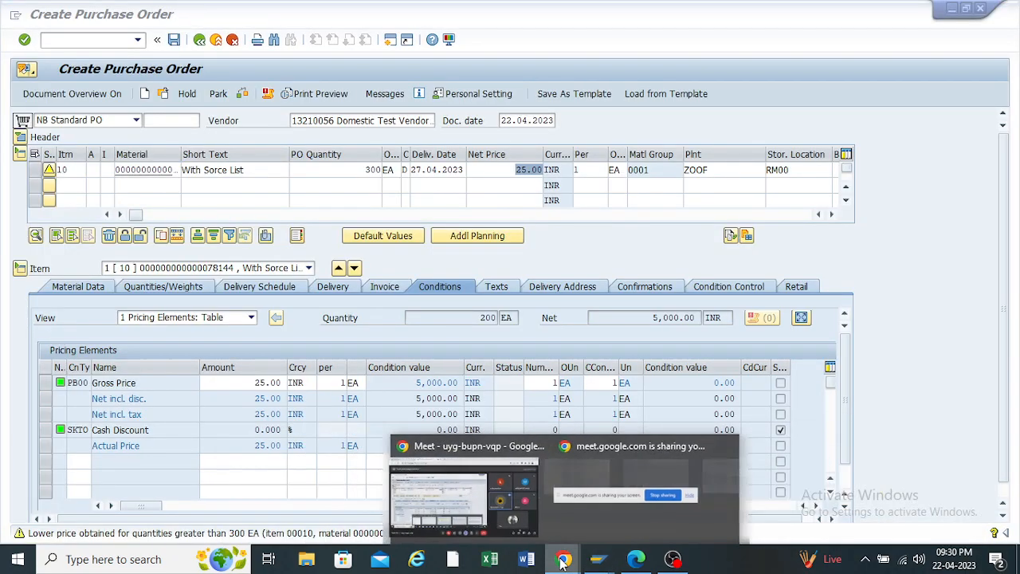
click(509, 169)
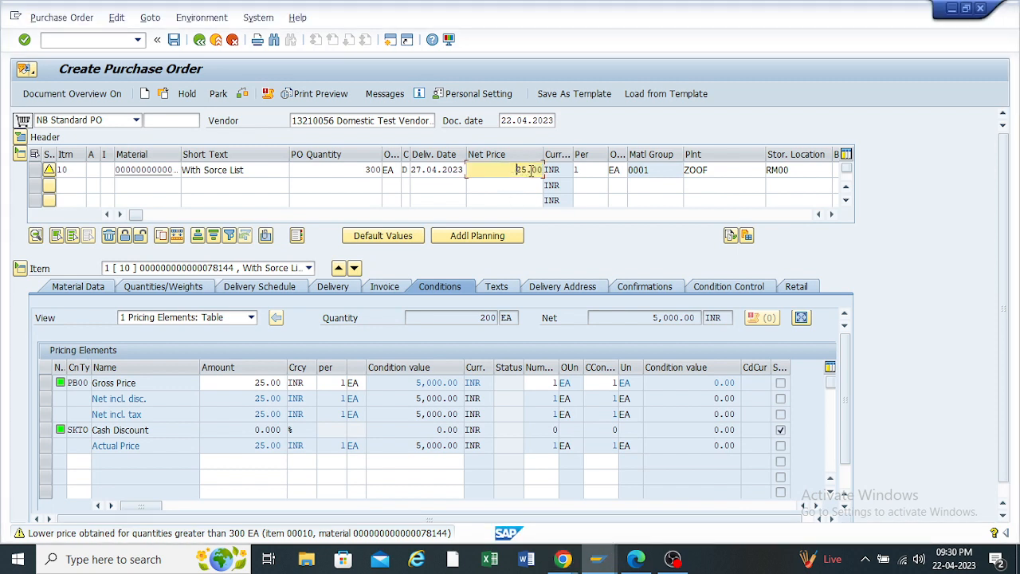
Apply item 10's entered PO quantity so the pricing recalculates, and highlight its net price
drag(354, 169, 394, 174)
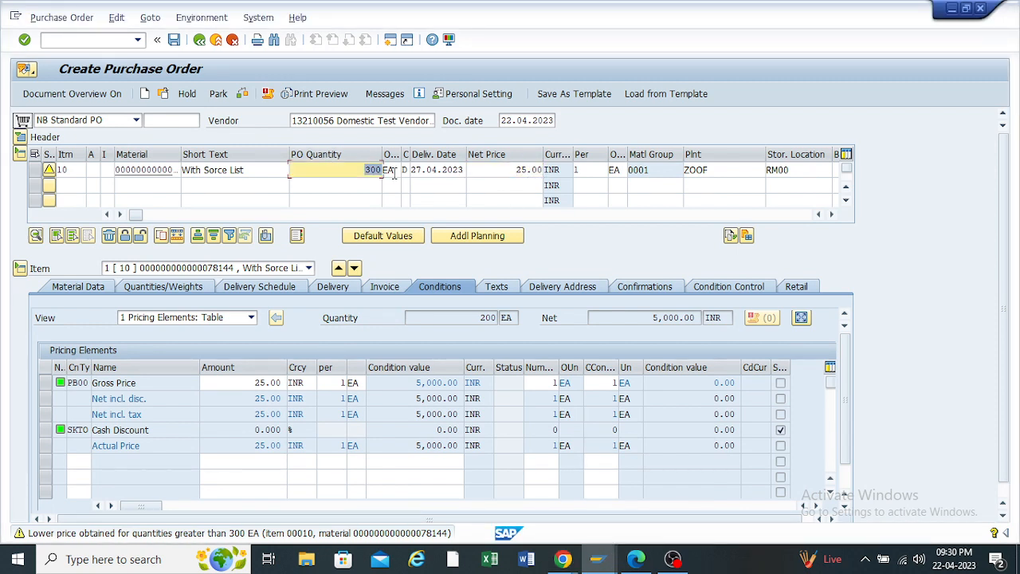
click(346, 186)
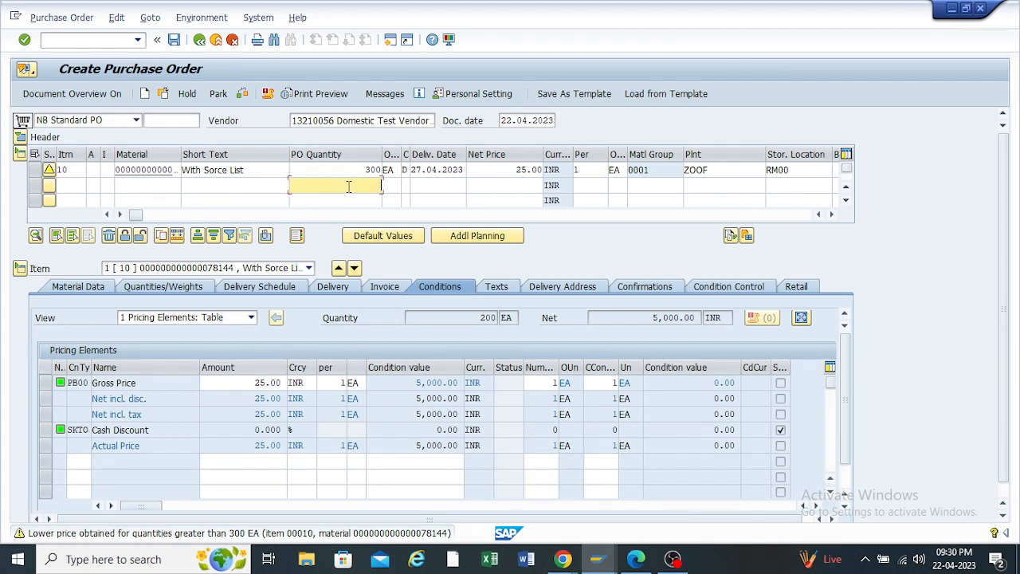
key(Return)
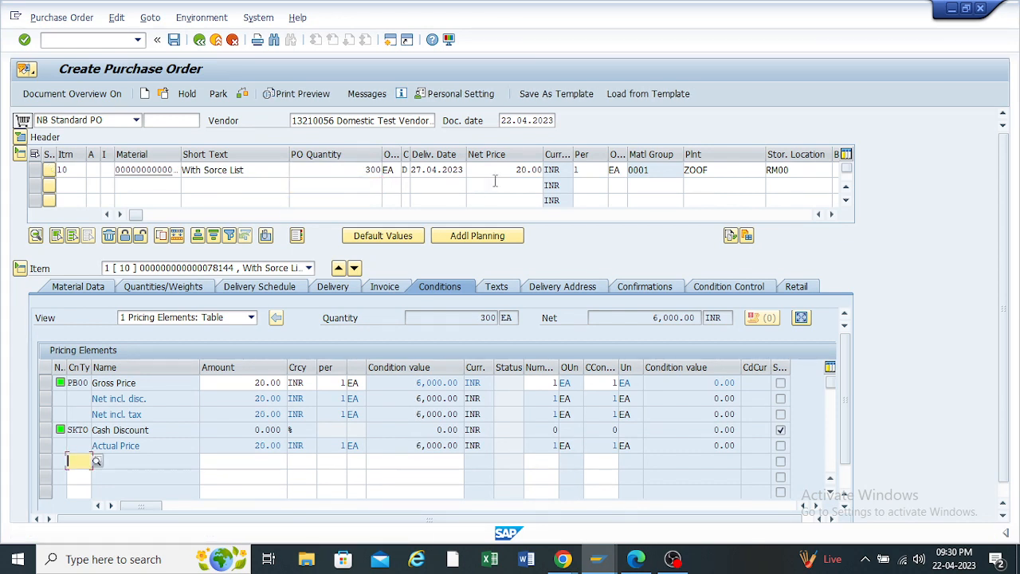
drag(509, 171, 545, 169)
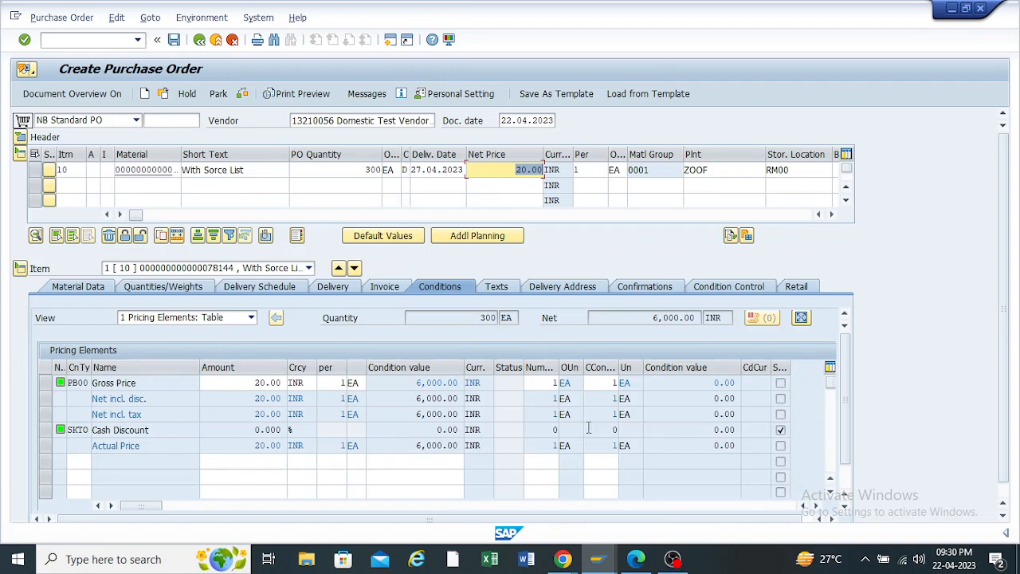
Close the Materials List and List of Vendors windows and bring up the Change Info Record window
mouse_move(598, 558)
mouse_move(686, 483)
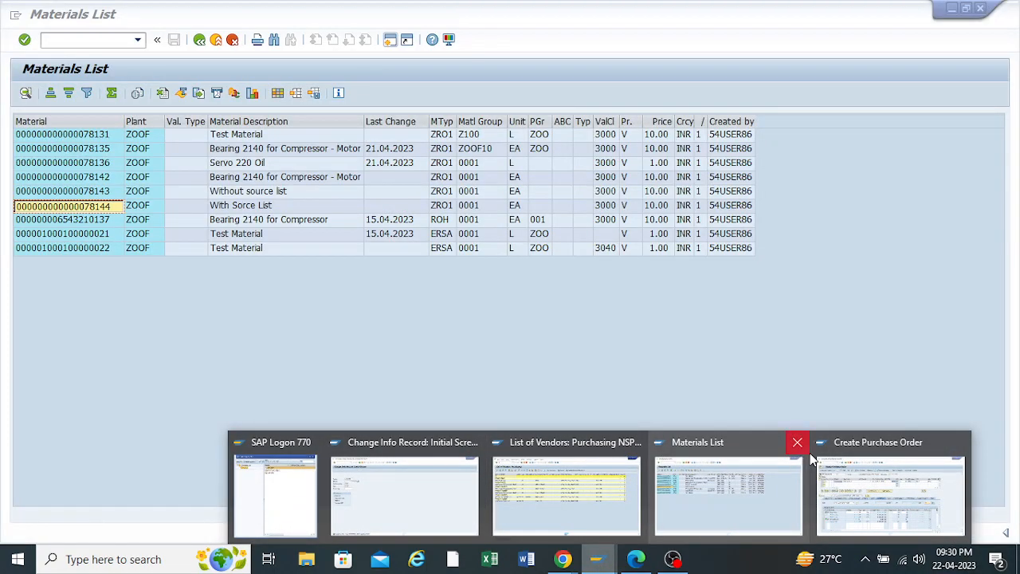
click(799, 442)
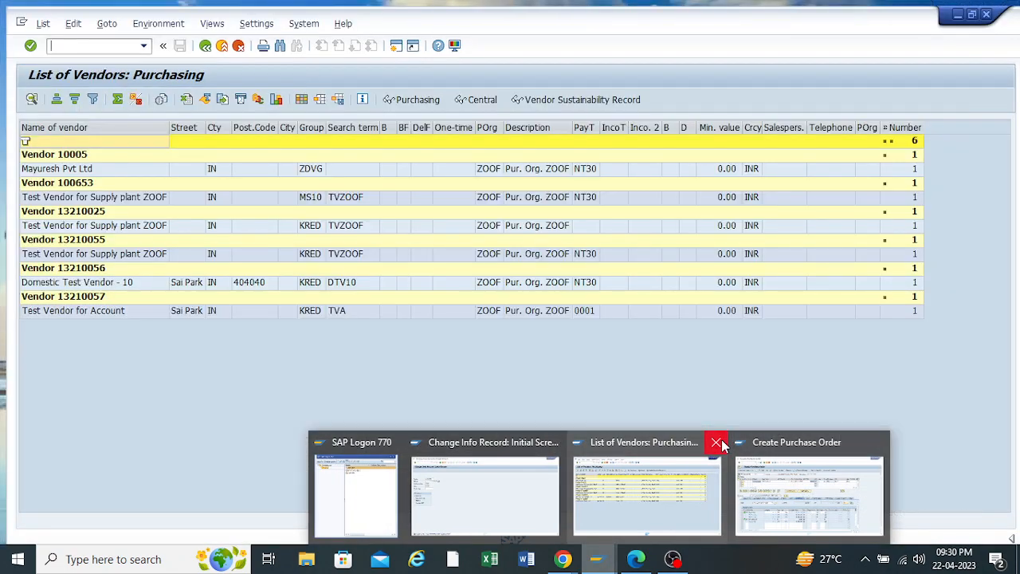
click(713, 443)
click(580, 489)
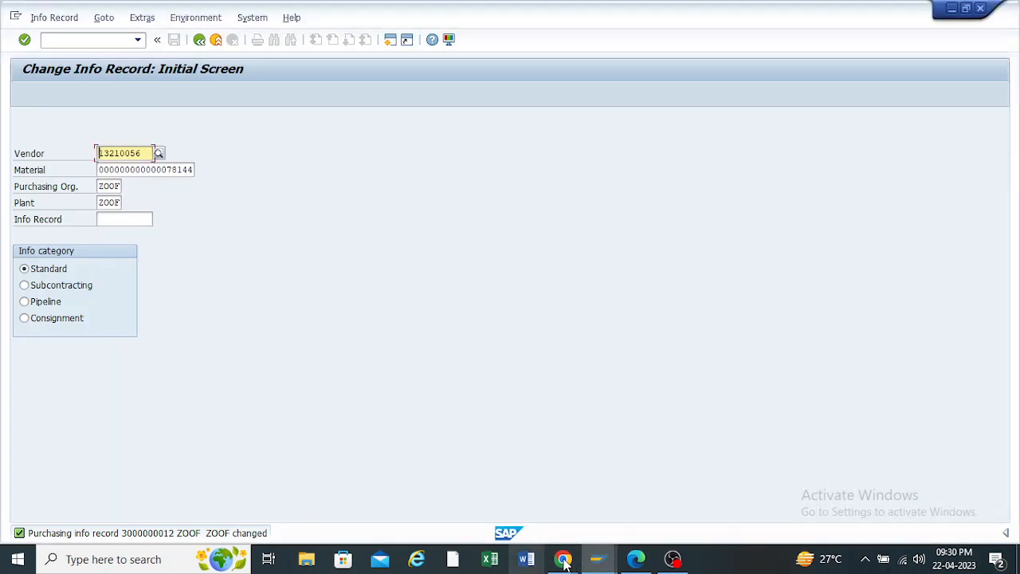
Switch to the Source List & PIR PDF in Edge and find the section on changing a purchase info record
click(581, 502)
scroll(383, 301, down, 3)
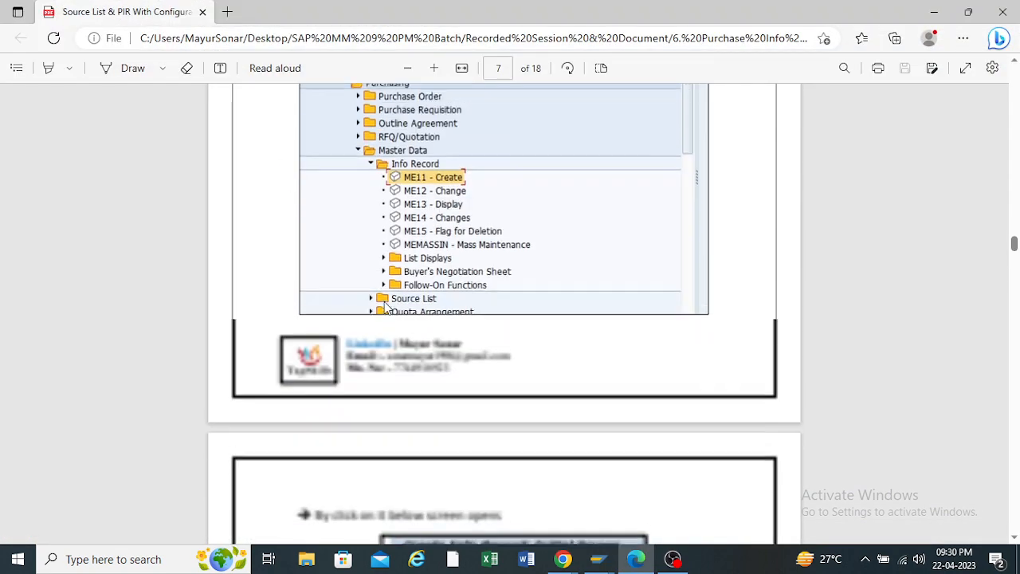
scroll(385, 306, down, 15)
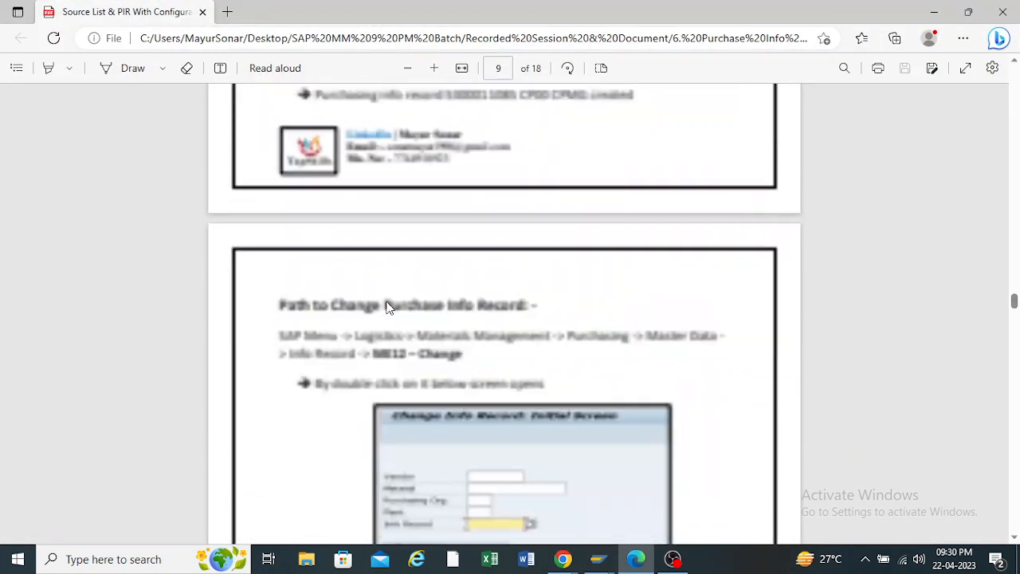
Return to SAP, leave the Change Info Record screen, and collapse and re-expand the Info Record folder under Master Data
mouse_move(598, 560)
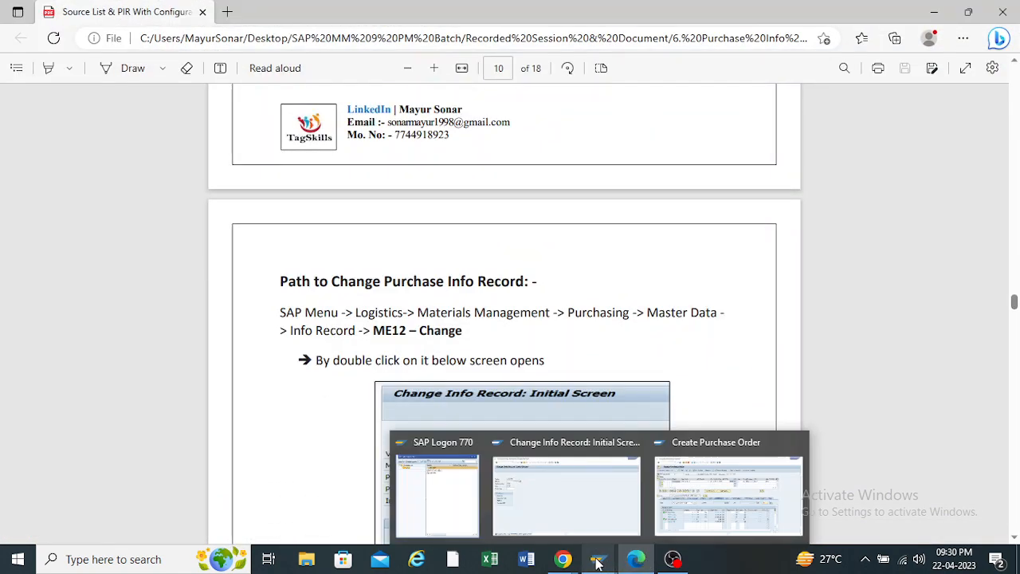
click(569, 500)
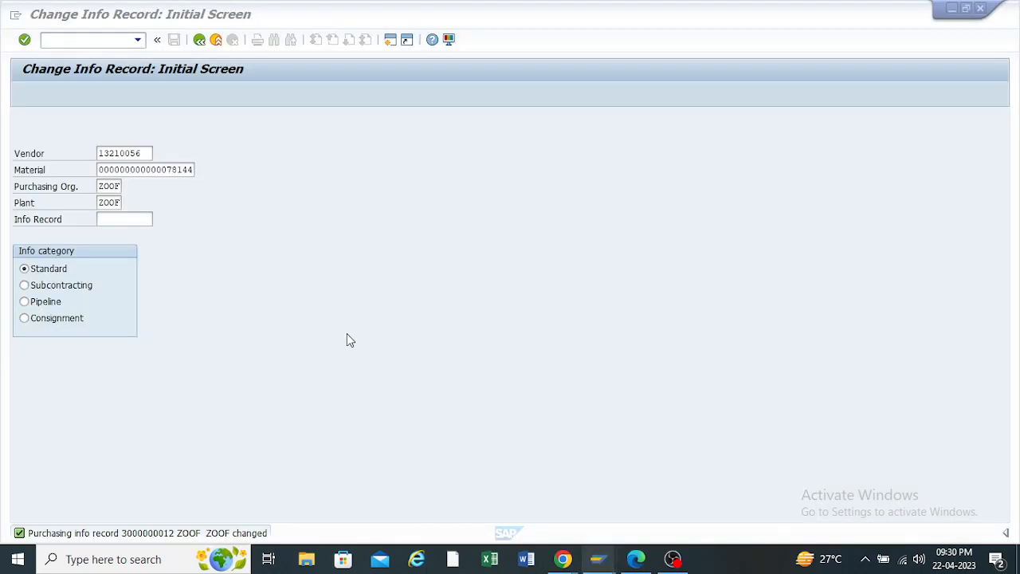
click(200, 40)
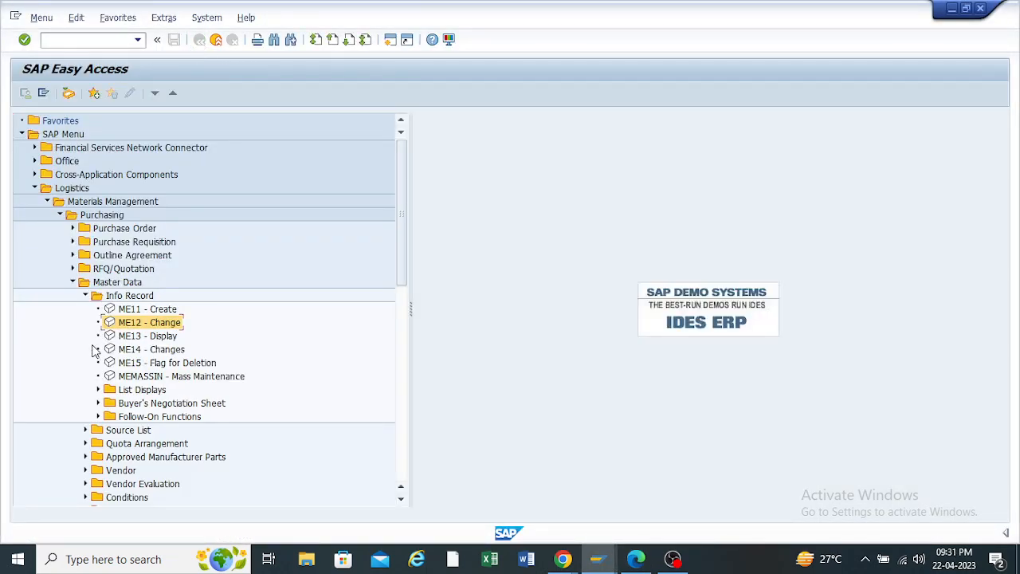
click(86, 296)
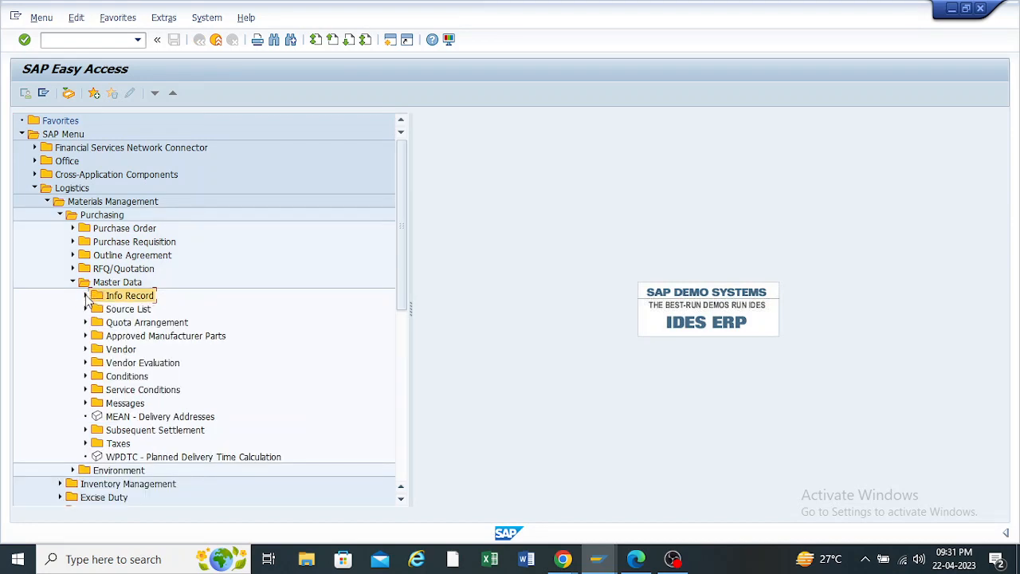
click(85, 295)
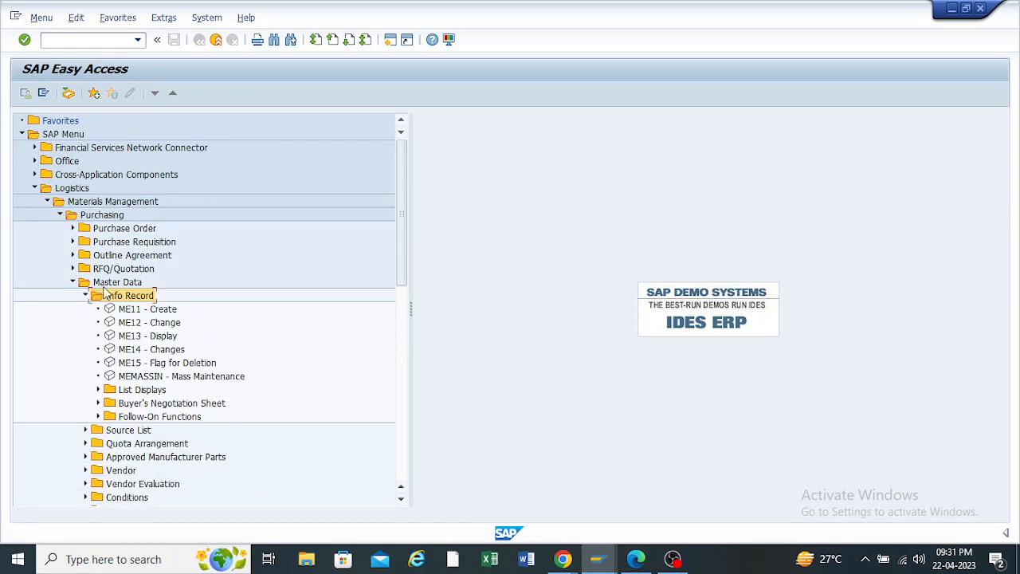
List the purchasing info records by vendor with ME1L for the preset vendor and plant ZOOF, and return to the SAP menu
click(98, 390)
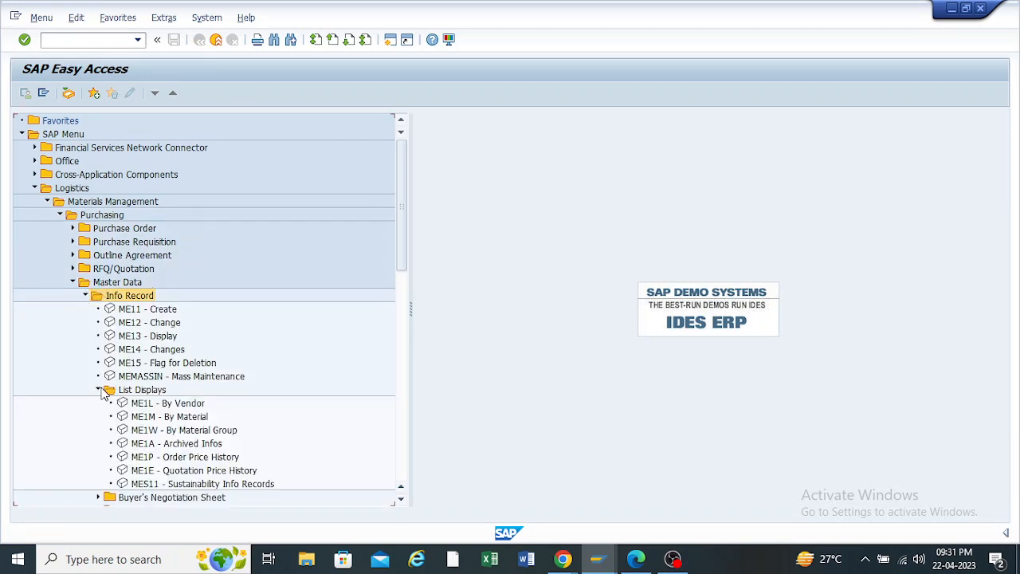
click(143, 404)
click(147, 416)
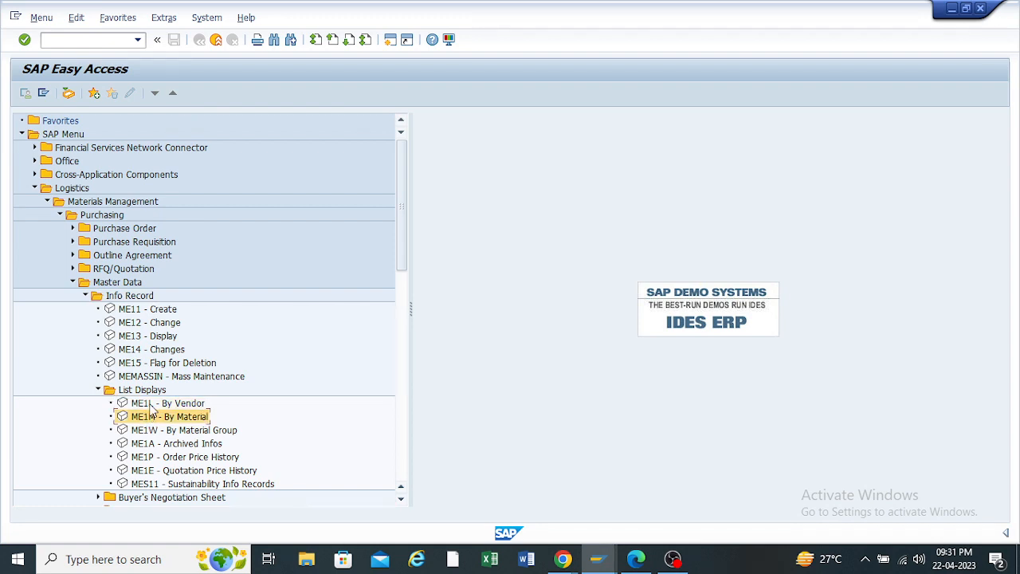
click(151, 405)
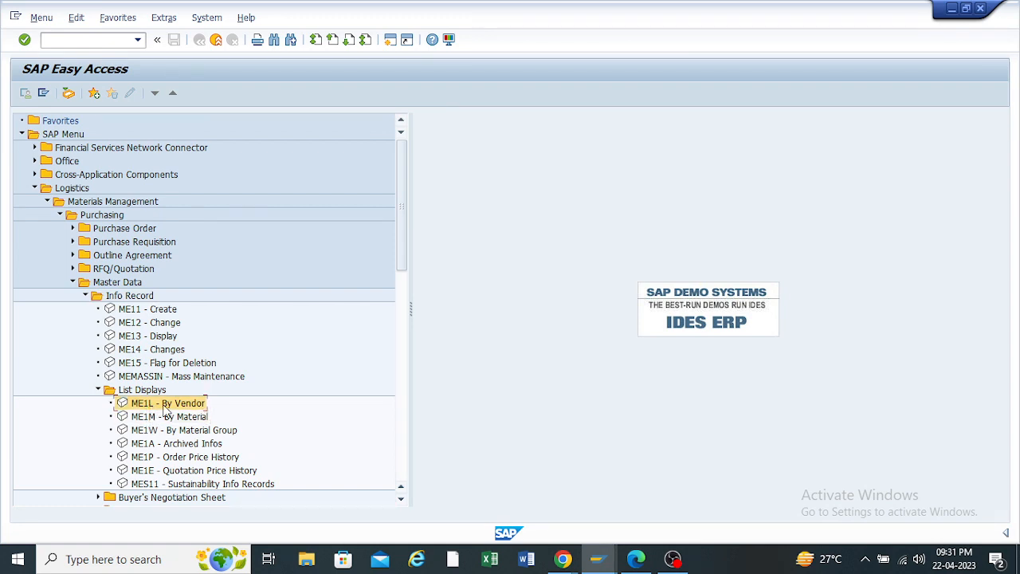
click(167, 419)
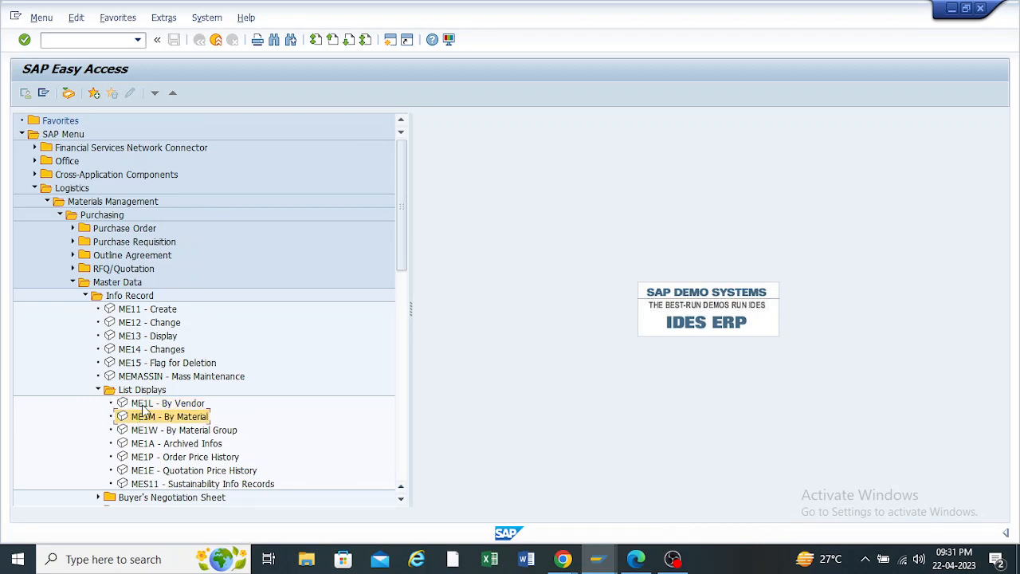
double_click(144, 407)
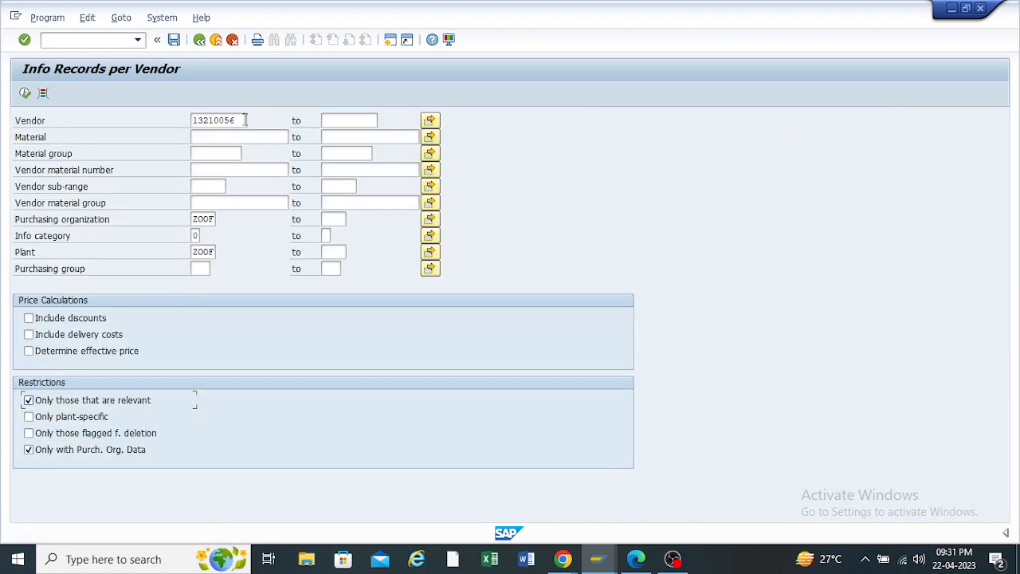
click(26, 93)
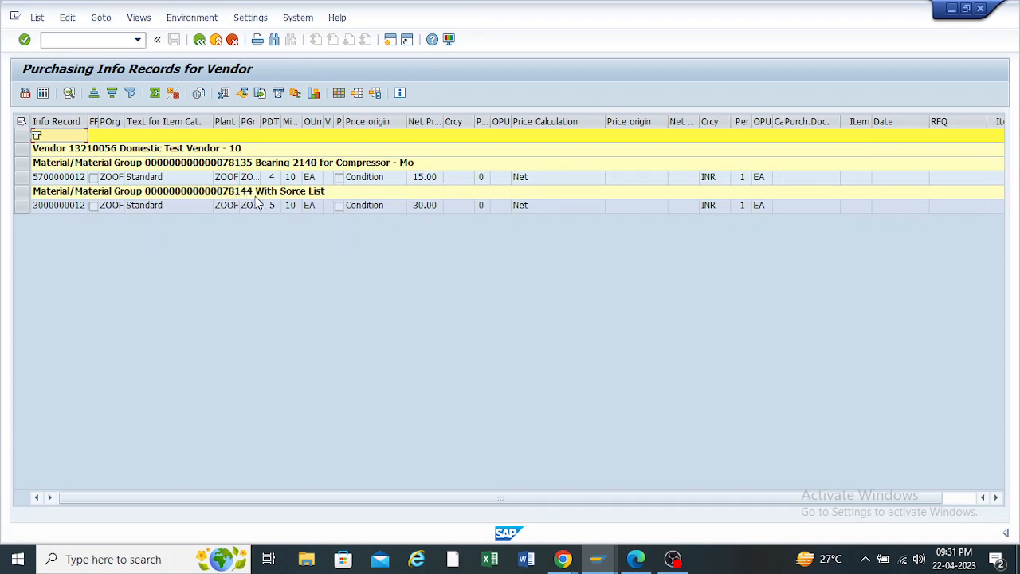
click(199, 39)
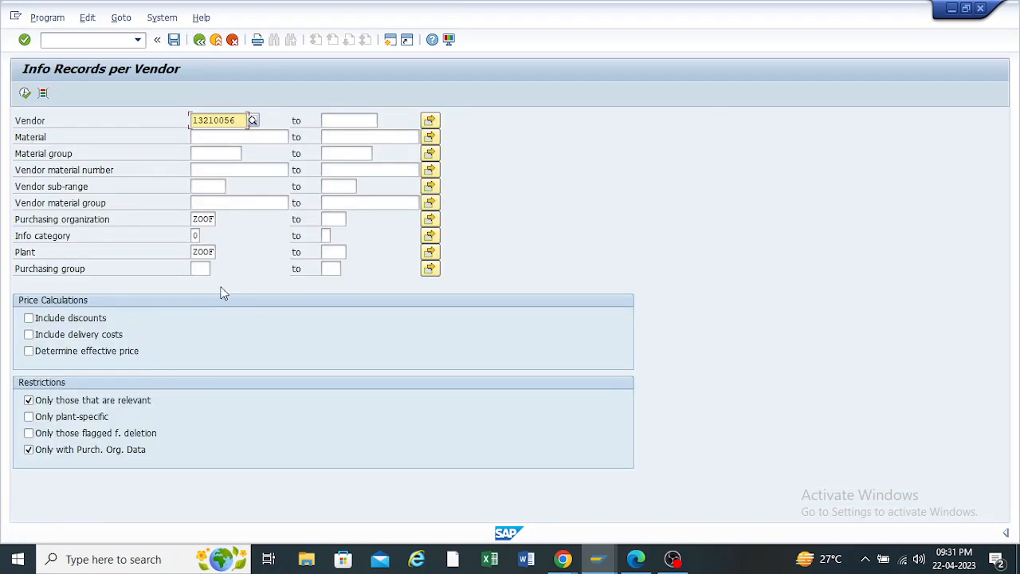
click(199, 39)
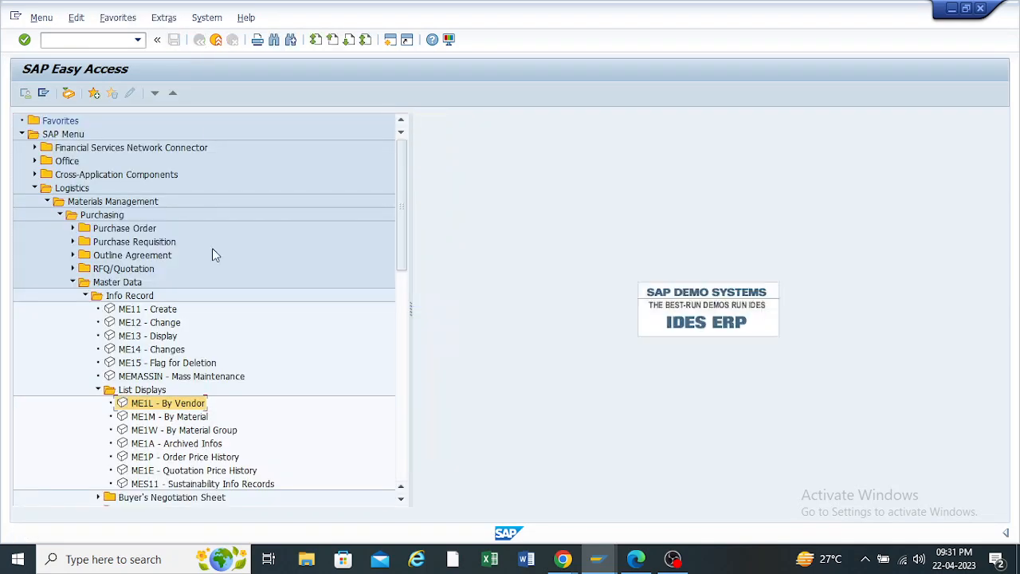
List the purchasing info records by material with ME1M for material 78144 in plant ZOOF, and return to the SAP menu
double_click(154, 421)
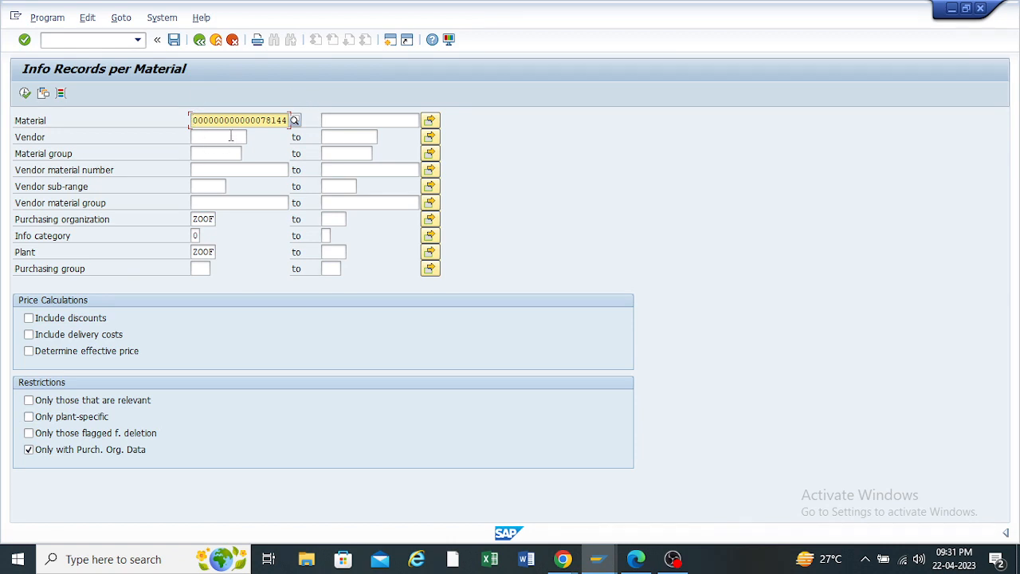
click(27, 93)
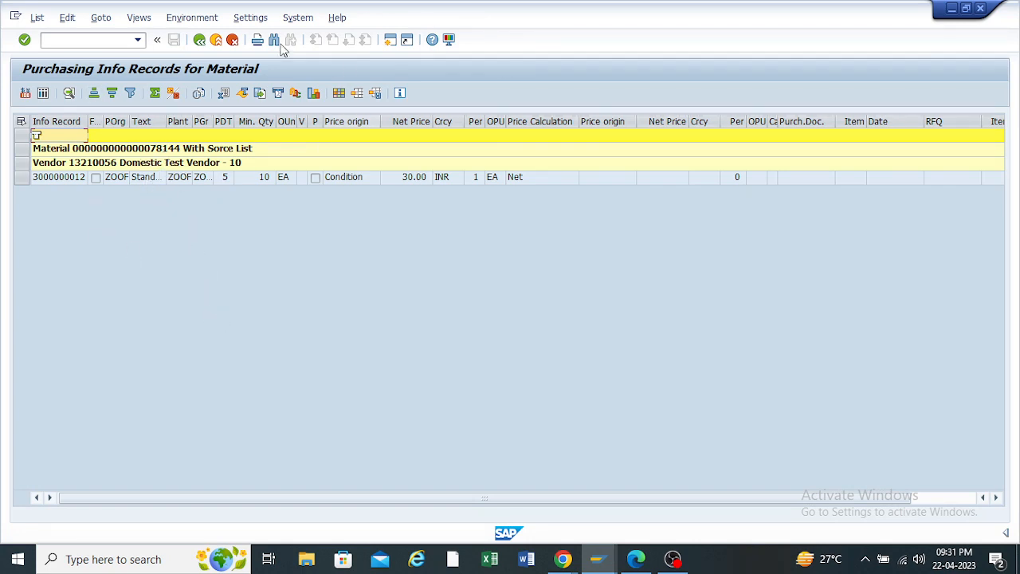
click(200, 40)
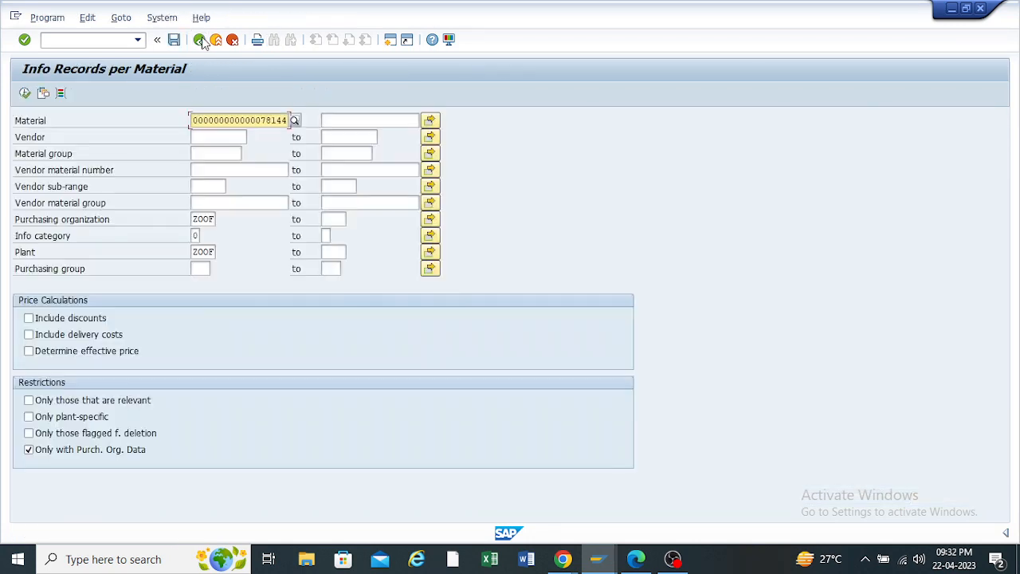
click(199, 40)
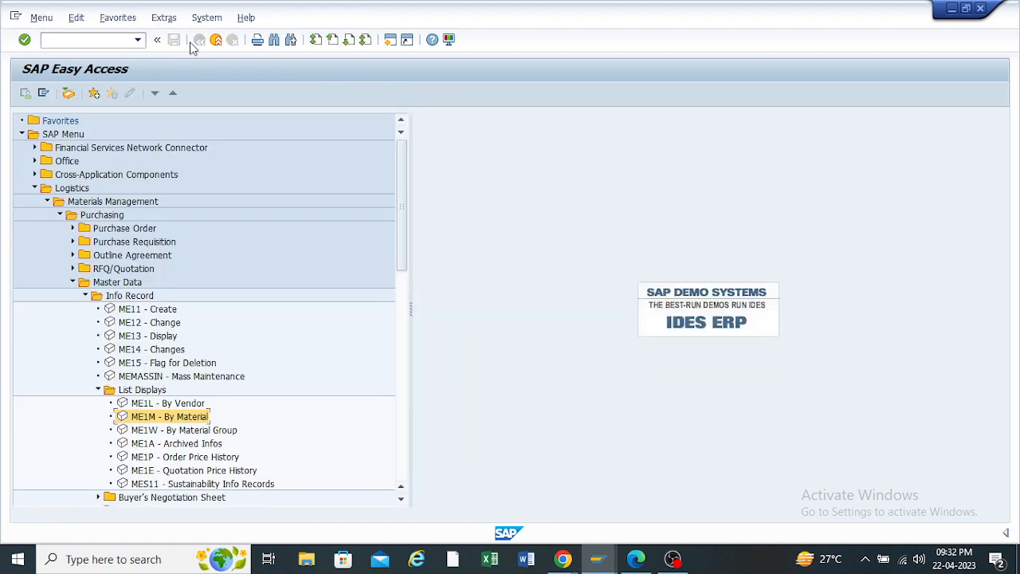
Collapse the List Displays, Info Record and Master Data folders in the Purchasing menu tree
click(99, 390)
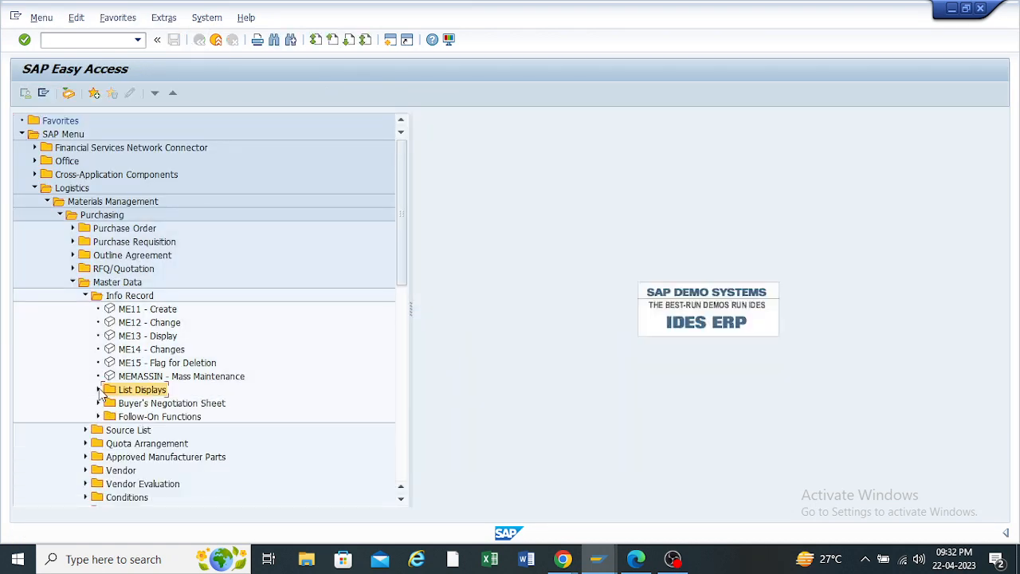
click(85, 296)
click(73, 282)
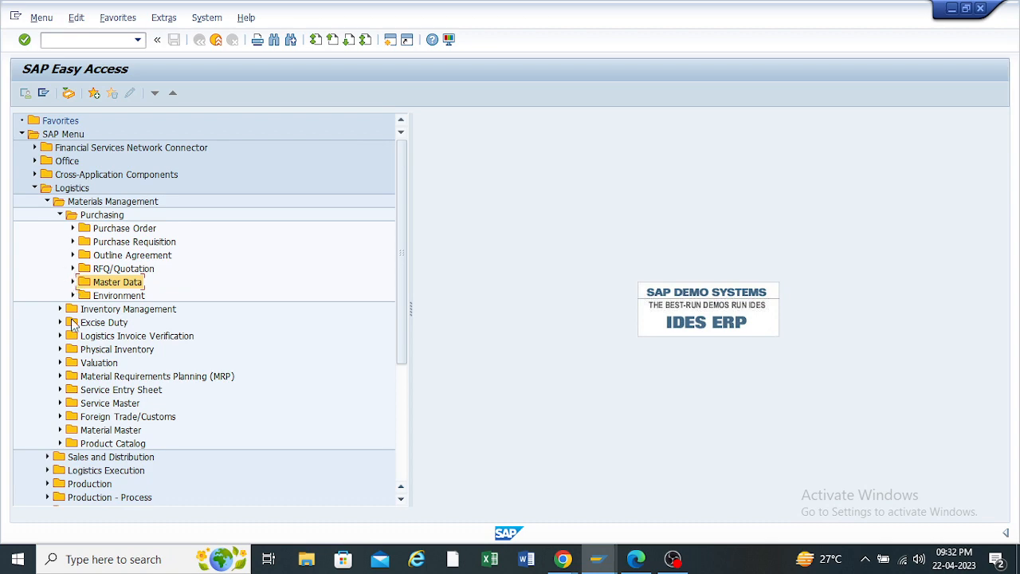
Switch to the PDF guide in Edge, read from the Info Records per Vendor section to Configuration of PIR, and return to SAP
click(606, 563)
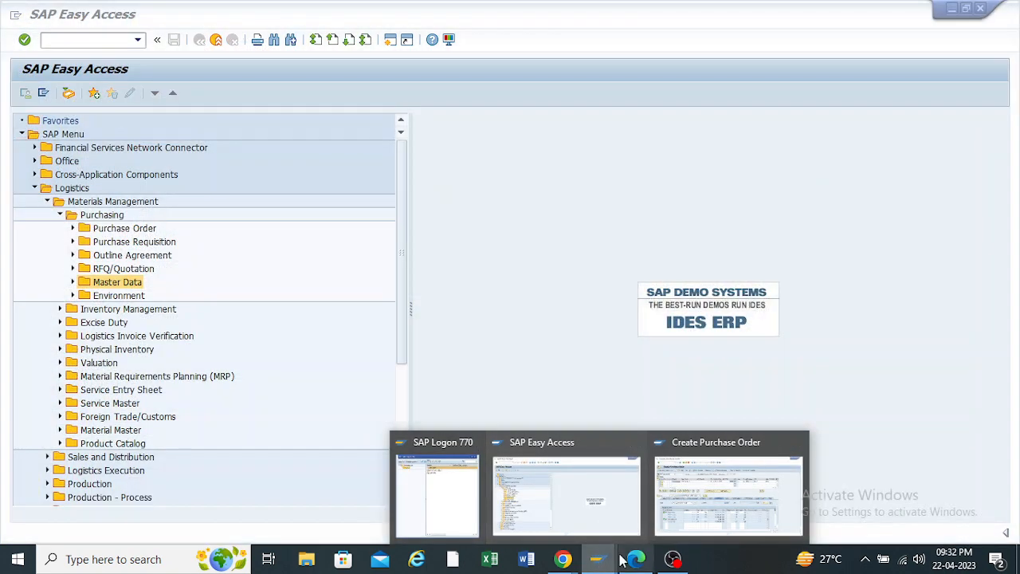
click(636, 559)
scroll(488, 343, down, 10)
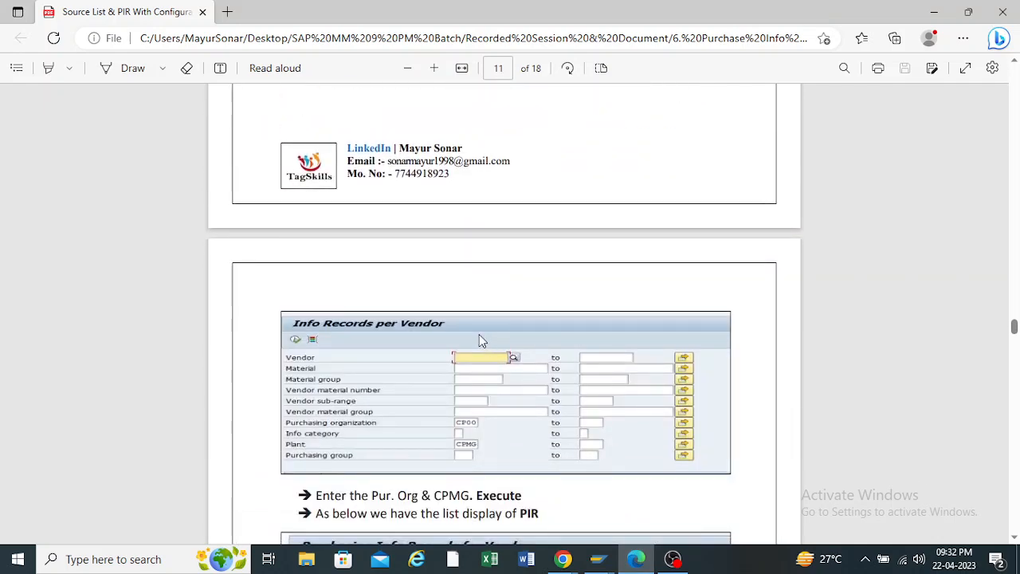
scroll(482, 337, down, 3)
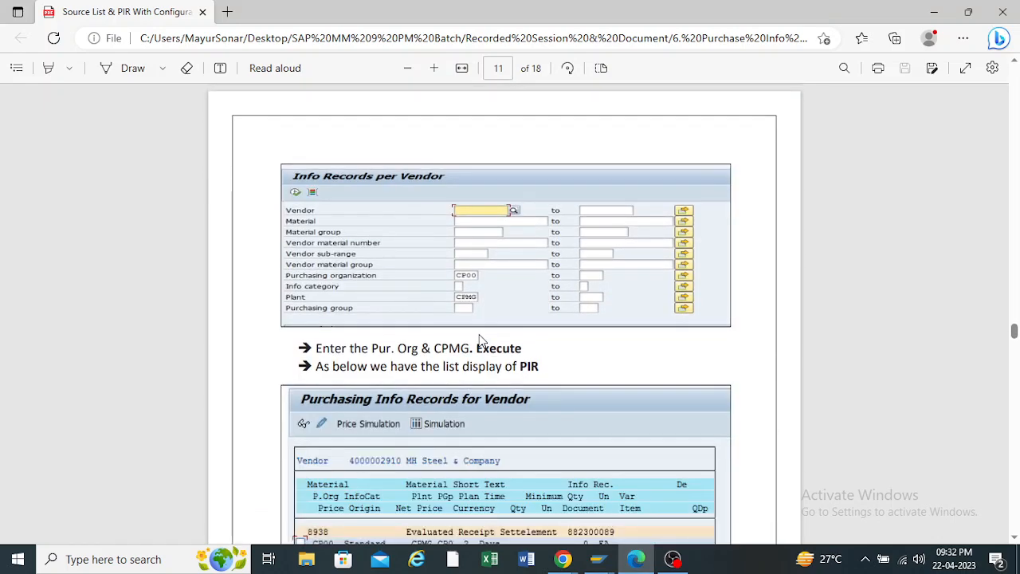
scroll(481, 339, down, 2)
scroll(481, 339, down, 1)
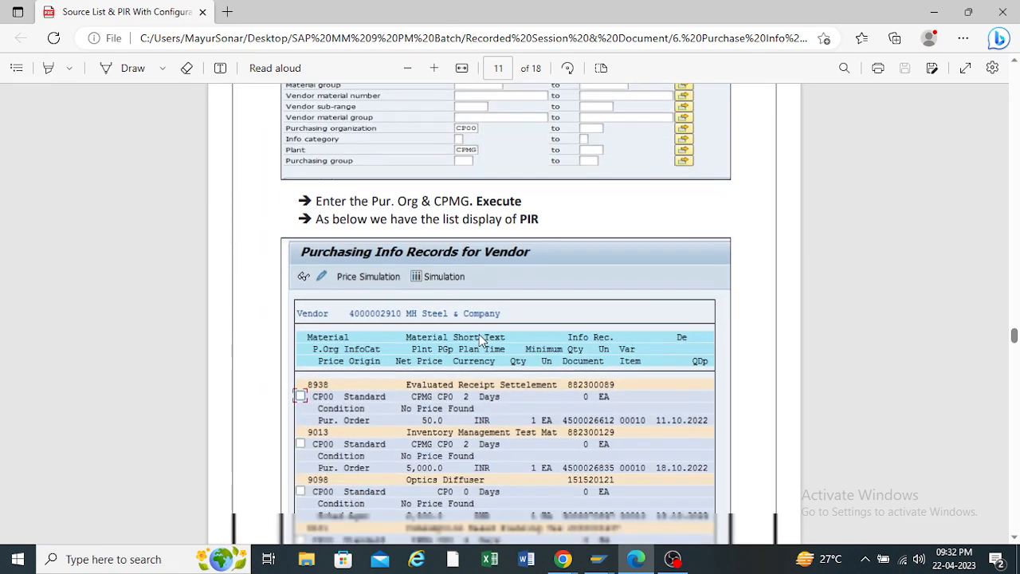
scroll(480, 341, down, 1)
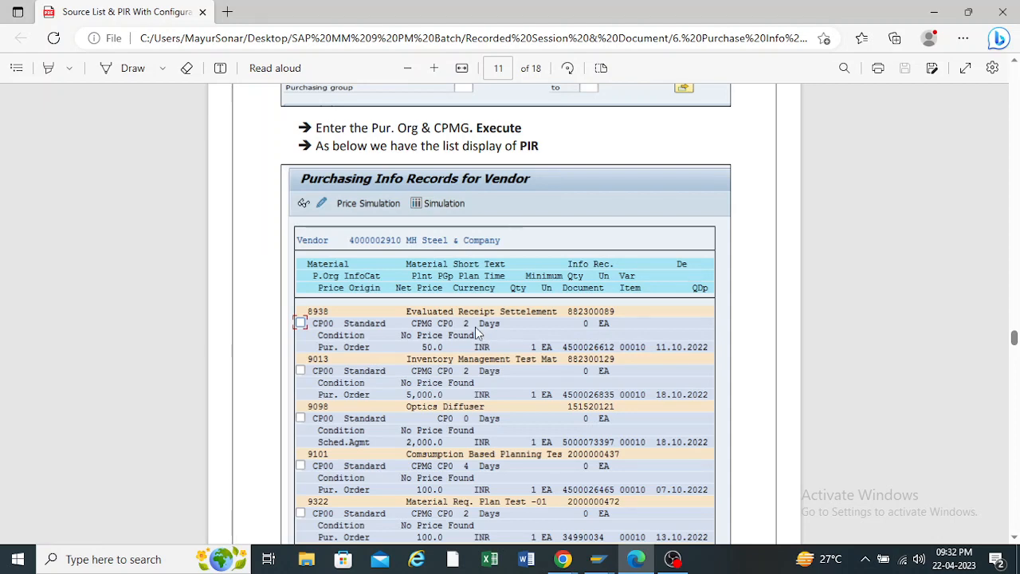
scroll(510, 320, down, 1)
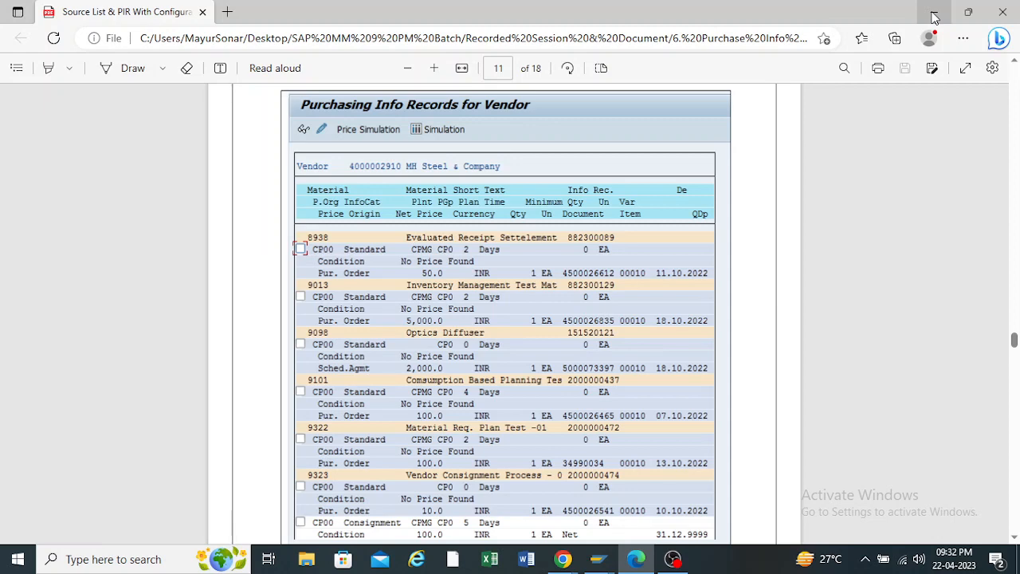
scroll(805, 102, down, 6)
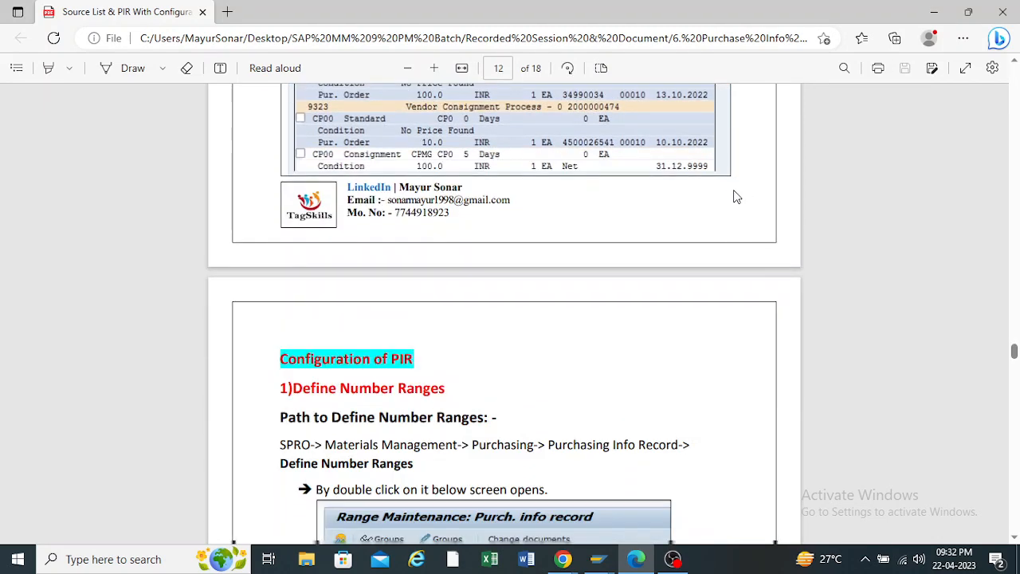
click(935, 11)
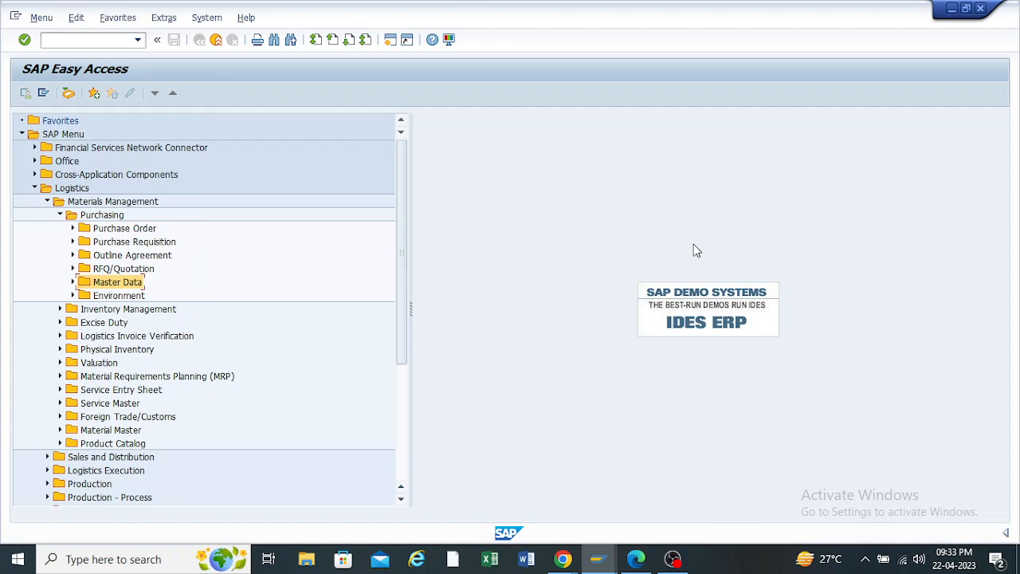
Switch to the Create Purchase Order session and examine item 10's info record and outline agreement fields, widening the Outline Agreement column
click(597, 559)
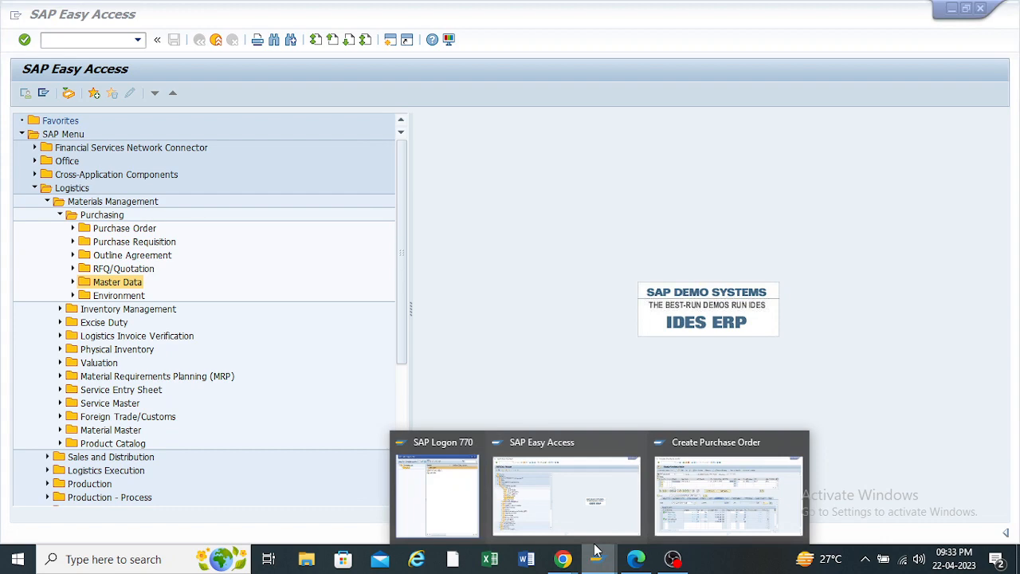
click(687, 474)
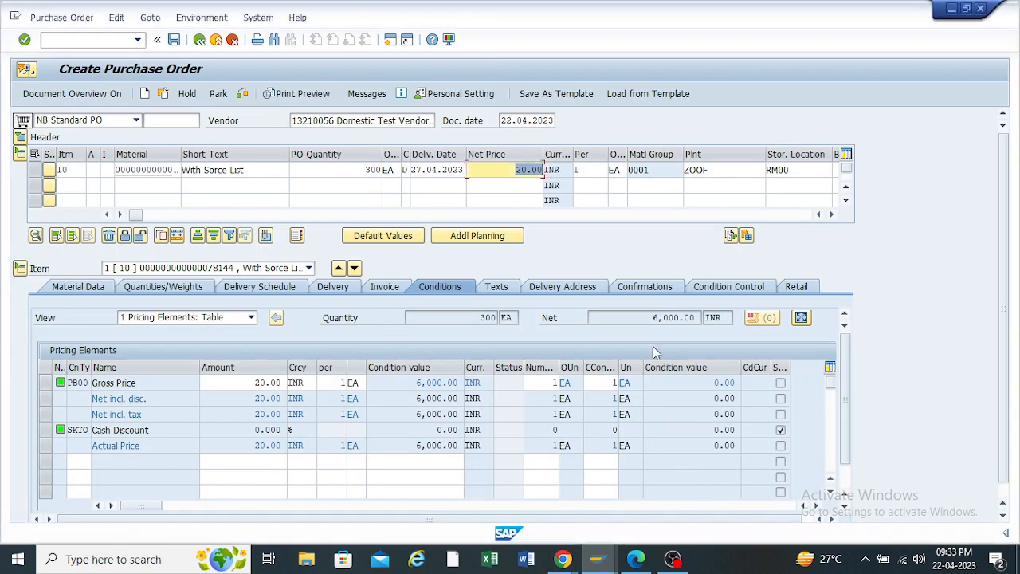
click(834, 214)
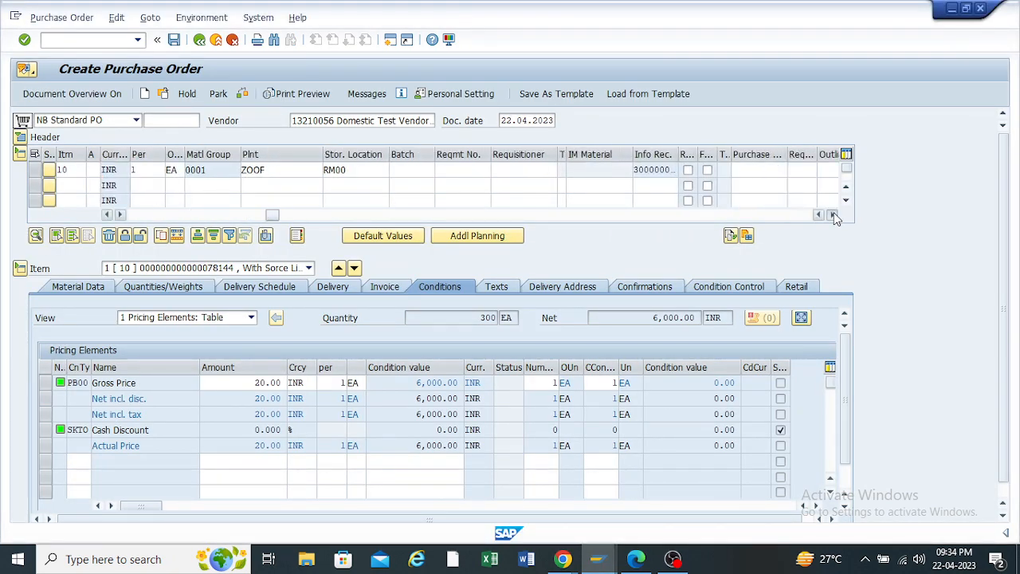
click(834, 216)
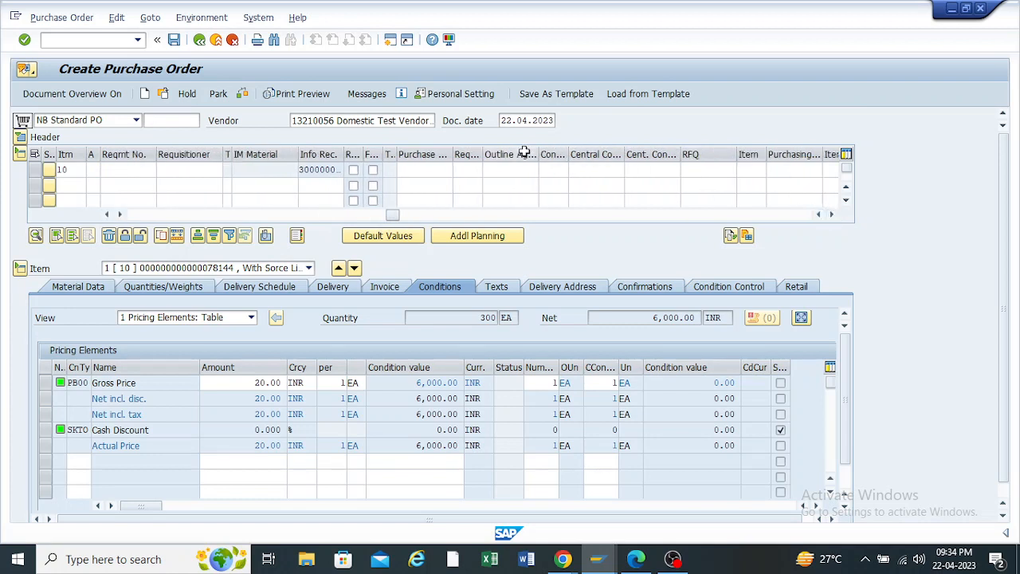
drag(537, 152, 589, 158)
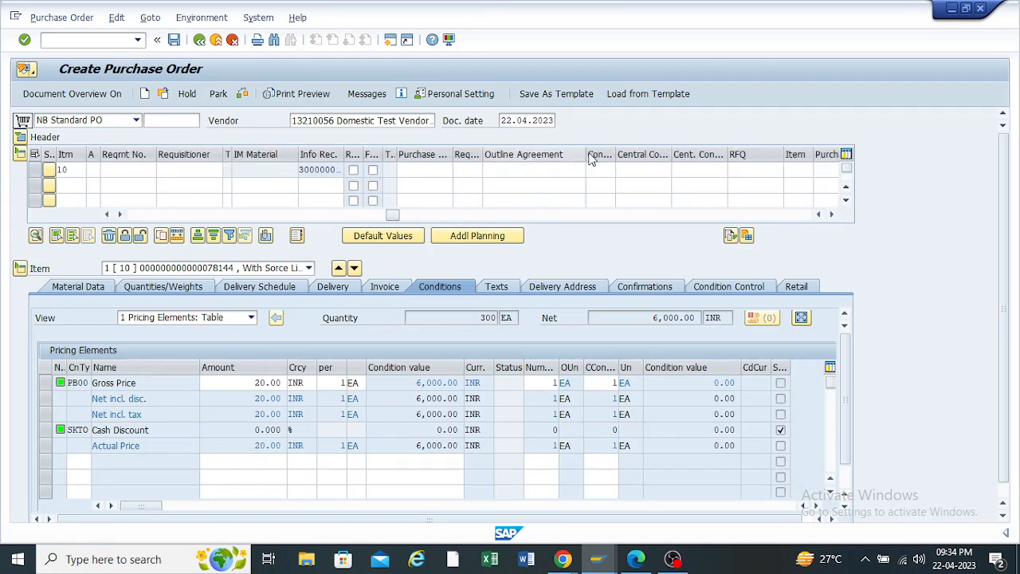
click(532, 169)
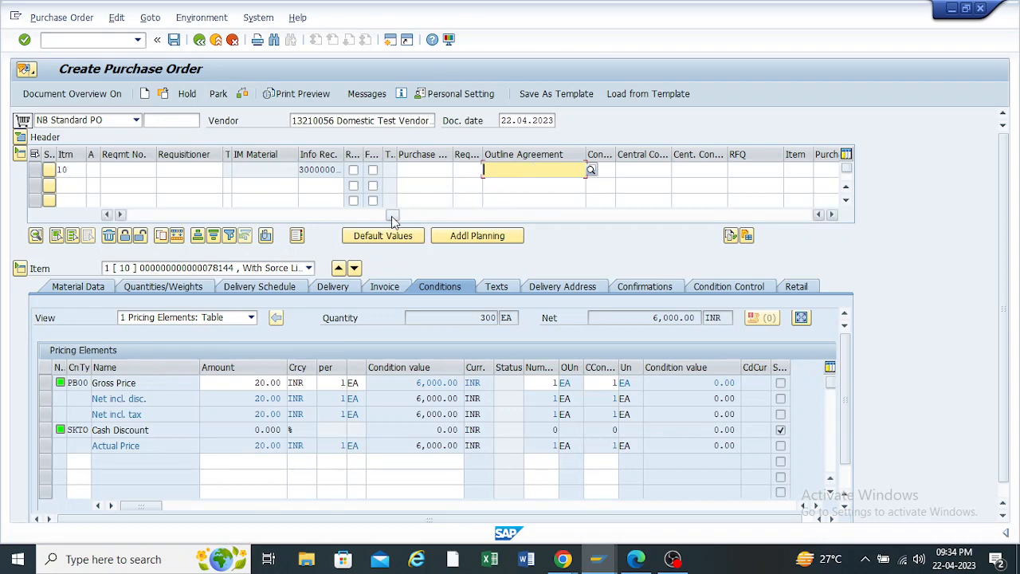
drag(391, 216, 381, 234)
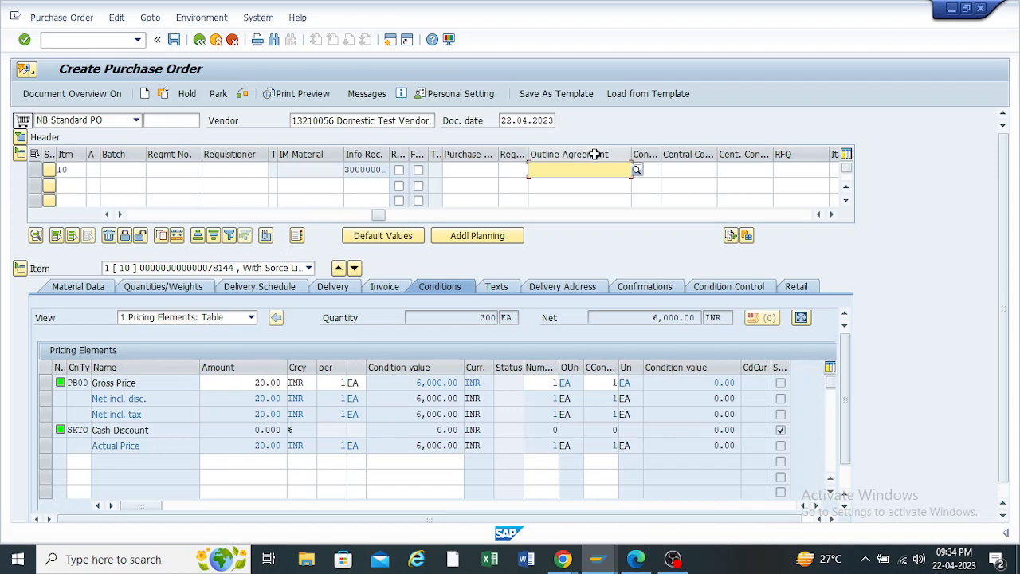
Leave the current purchase order without saving and start a new, empty standard purchase order
click(200, 40)
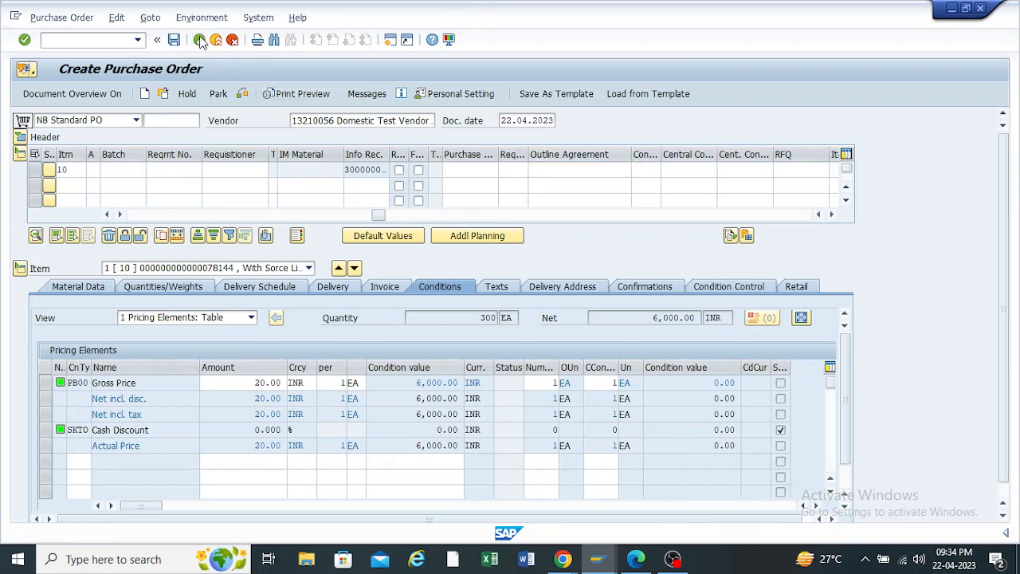
click(267, 275)
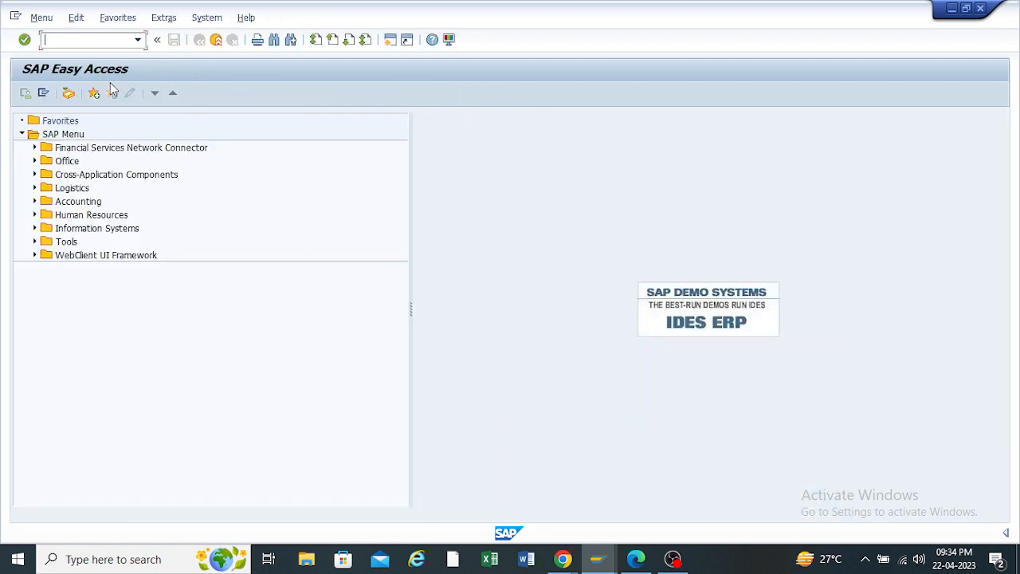
click(139, 43)
click(94, 66)
key(Return)
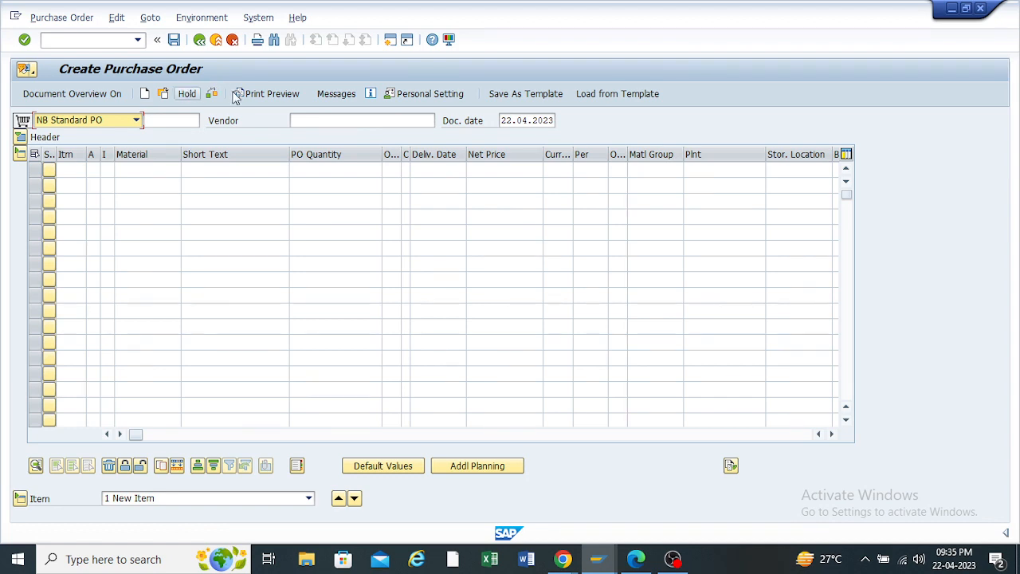
Enter the domestic test vendor's number in the new standard purchase order and go to the first item's material
click(335, 118)
click(323, 134)
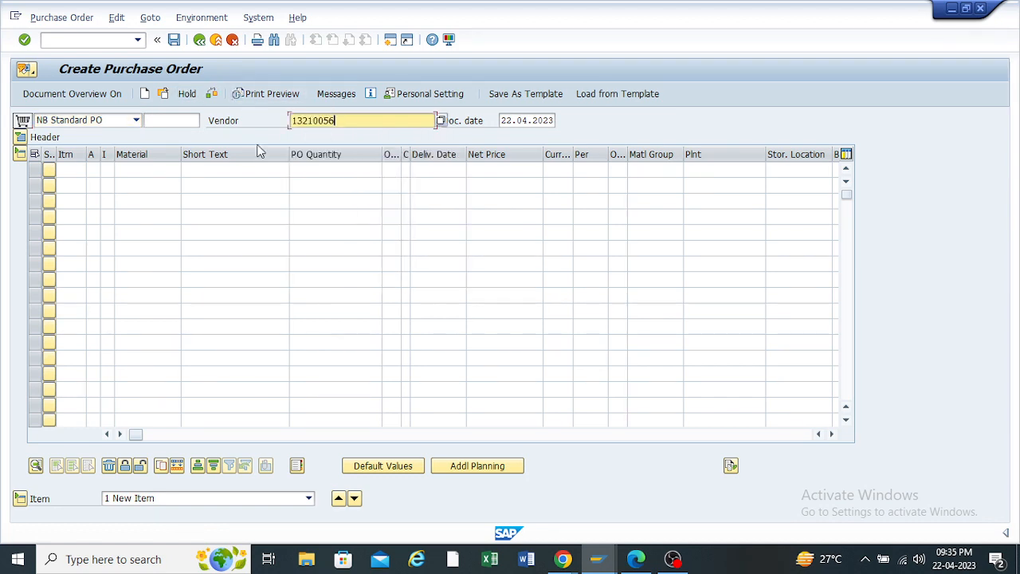
click(158, 169)
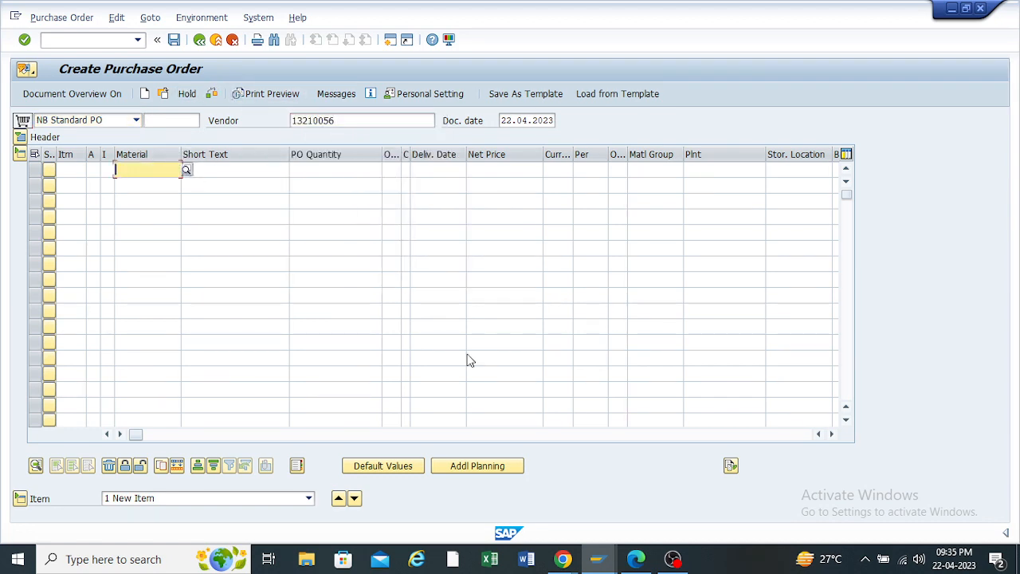
Switch to the SAP Easy Access session and start transaction mm60 in a new session
mouse_move(613, 561)
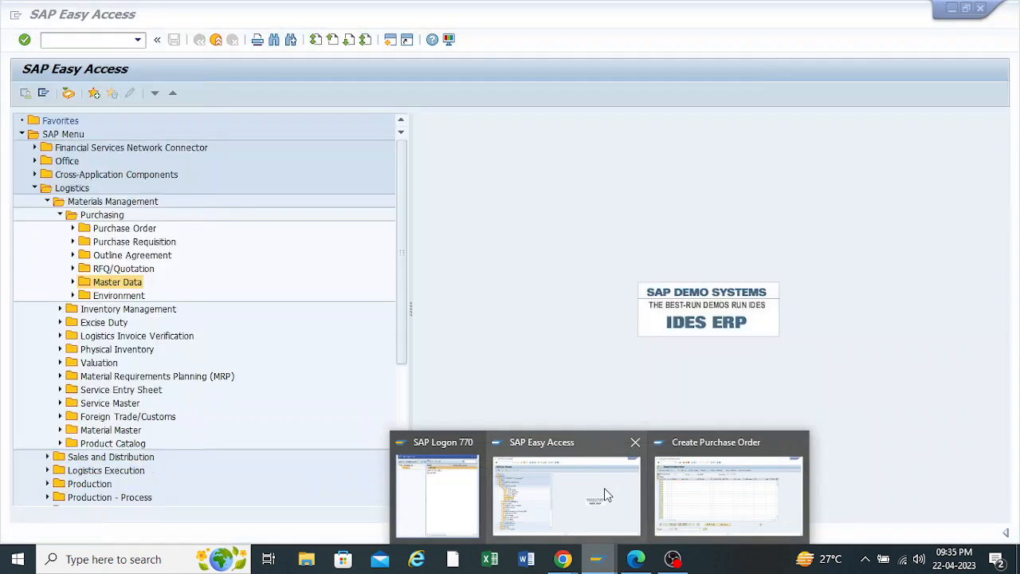
click(605, 494)
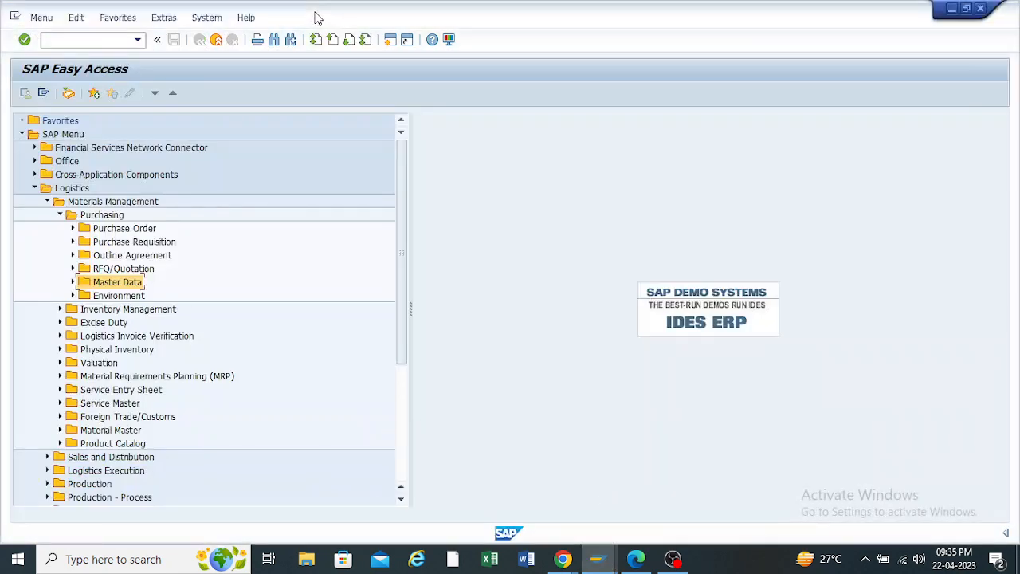
click(391, 39)
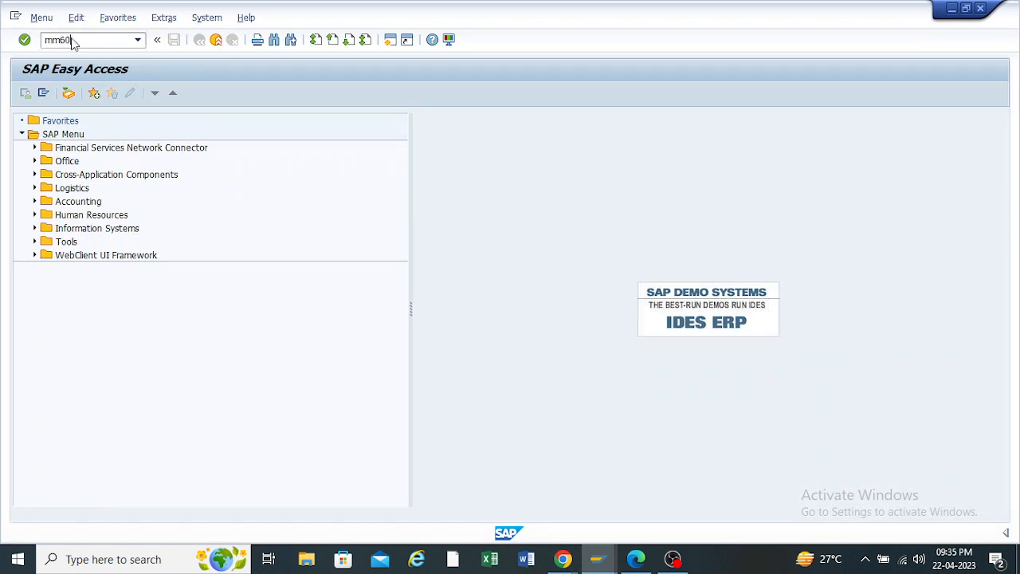
key(Return)
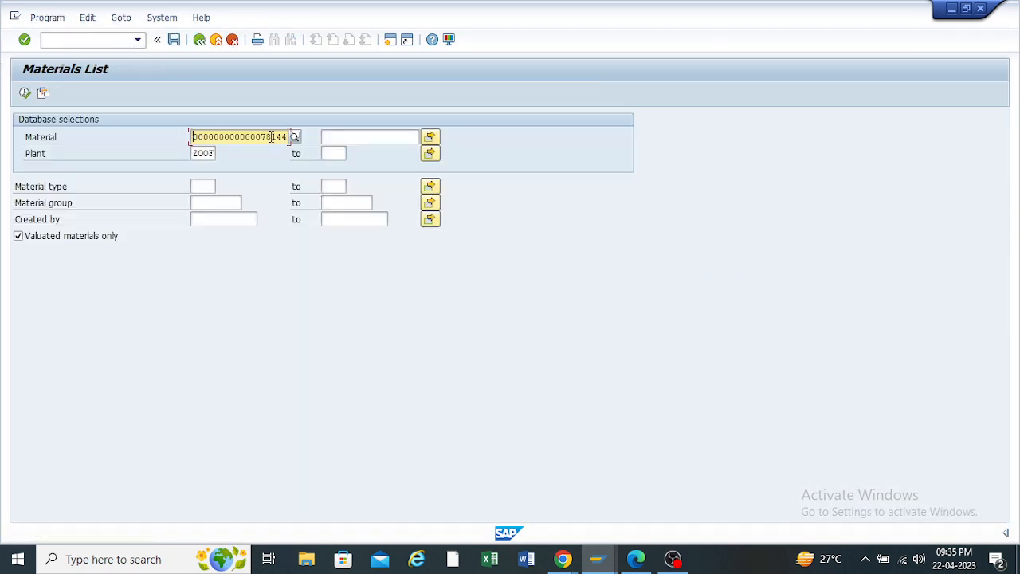
Clear the material selection and run the materials list for plant ZOOF
drag(288, 137, 95, 138)
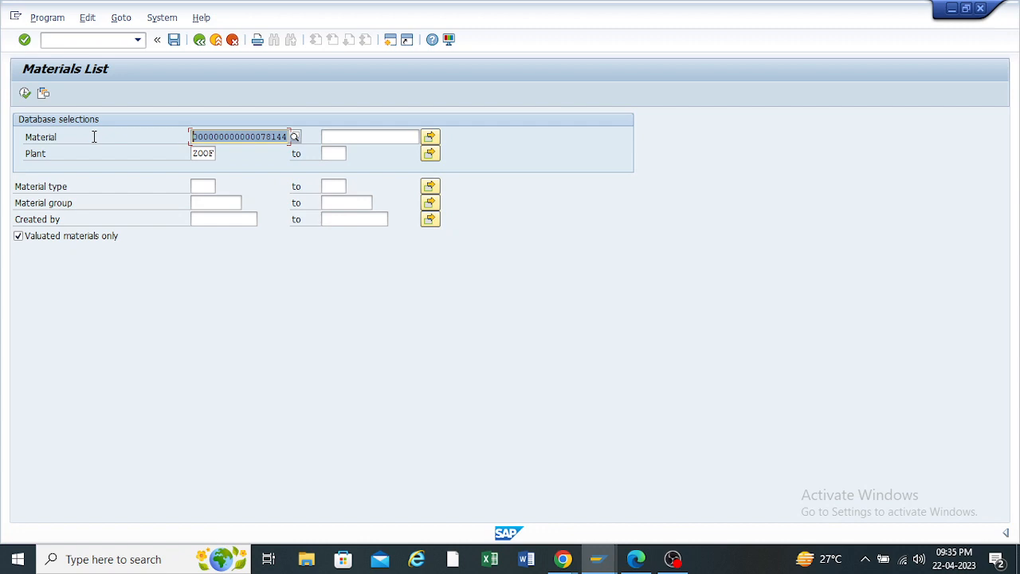
key(Delete)
click(25, 93)
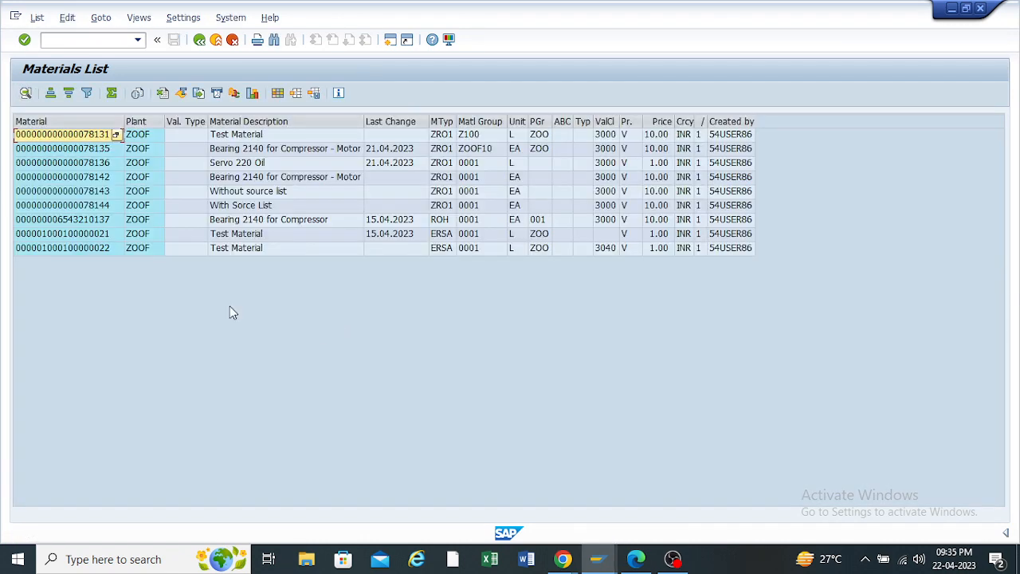
Compare the With Sorce List and Without source list materials, and copy the number of the Without source list material
click(75, 248)
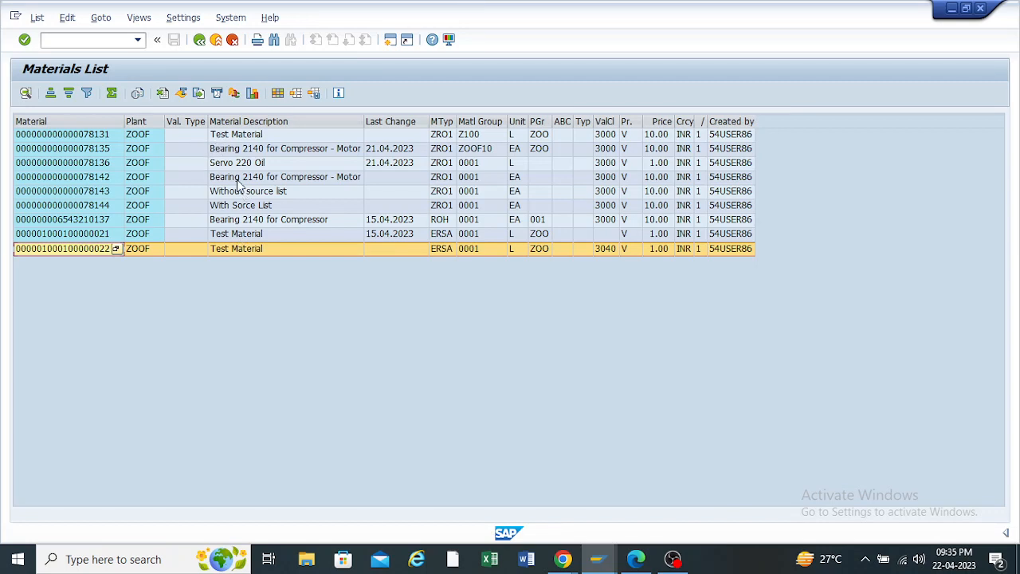
click(236, 205)
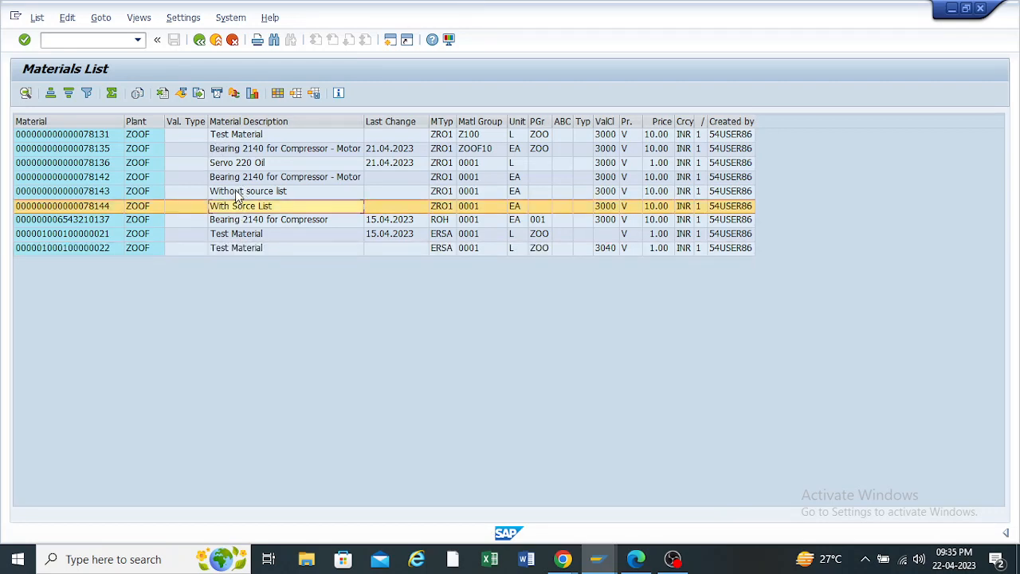
click(237, 193)
click(92, 194)
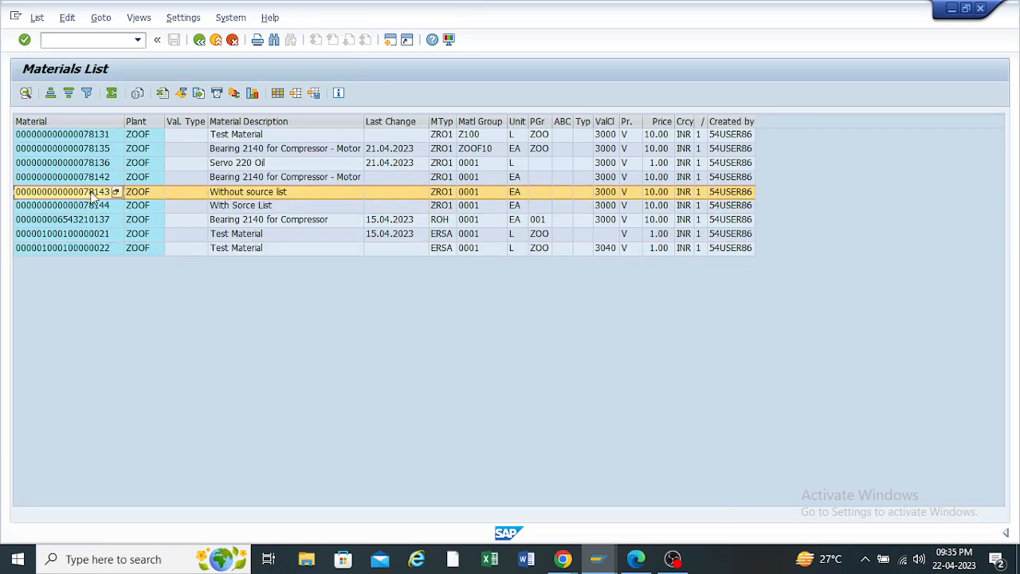
click(97, 205)
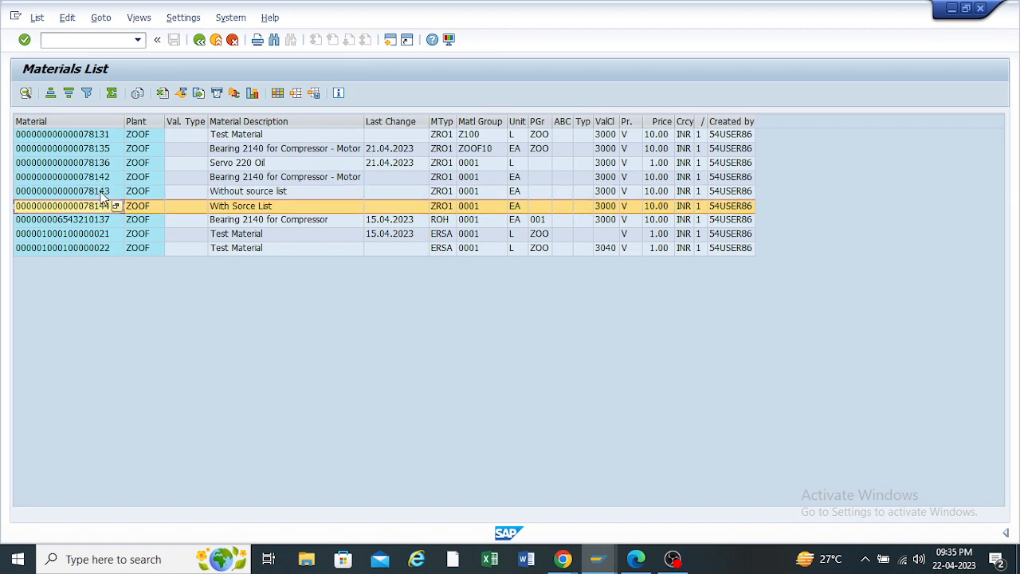
click(104, 193)
click(101, 194)
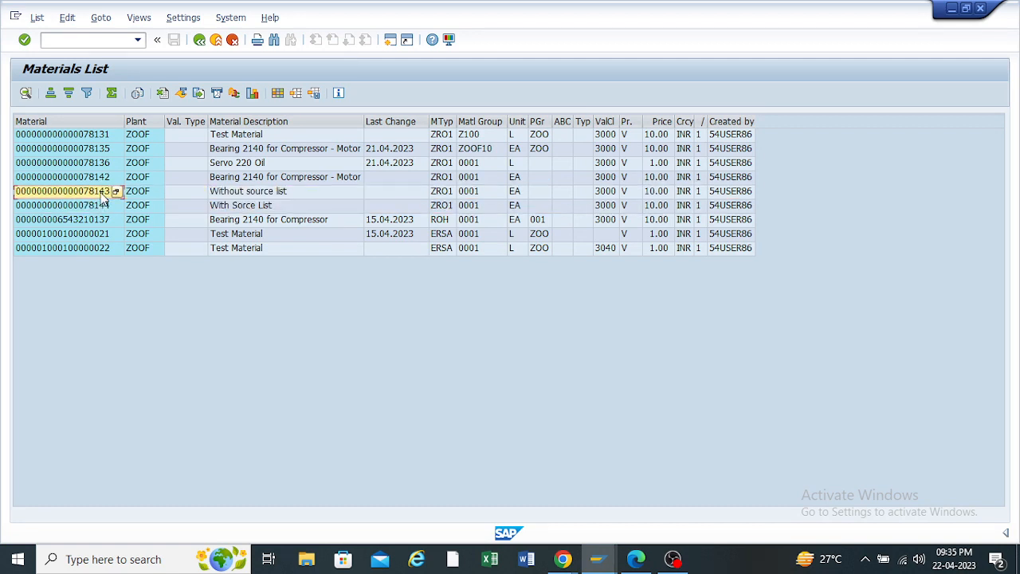
click(102, 195)
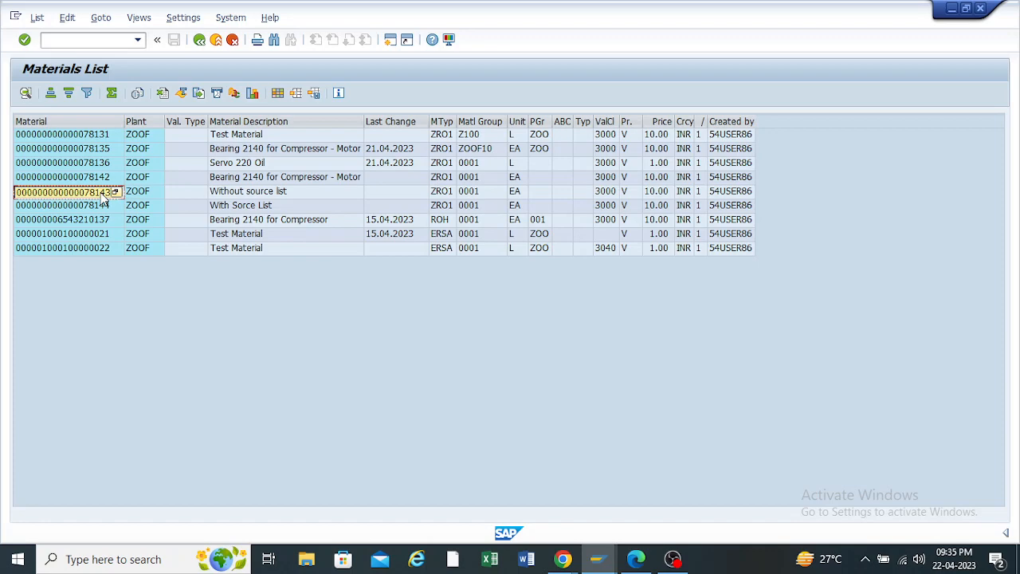
Return to the SAP Easy Access session and open the ME1M info record list by material under Purchasing master data
click(604, 561)
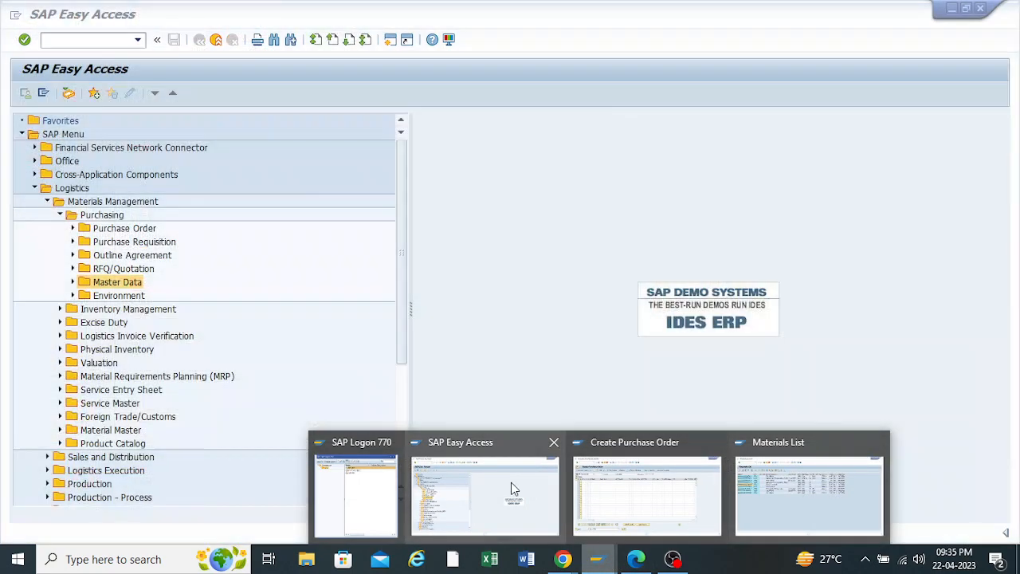
click(513, 486)
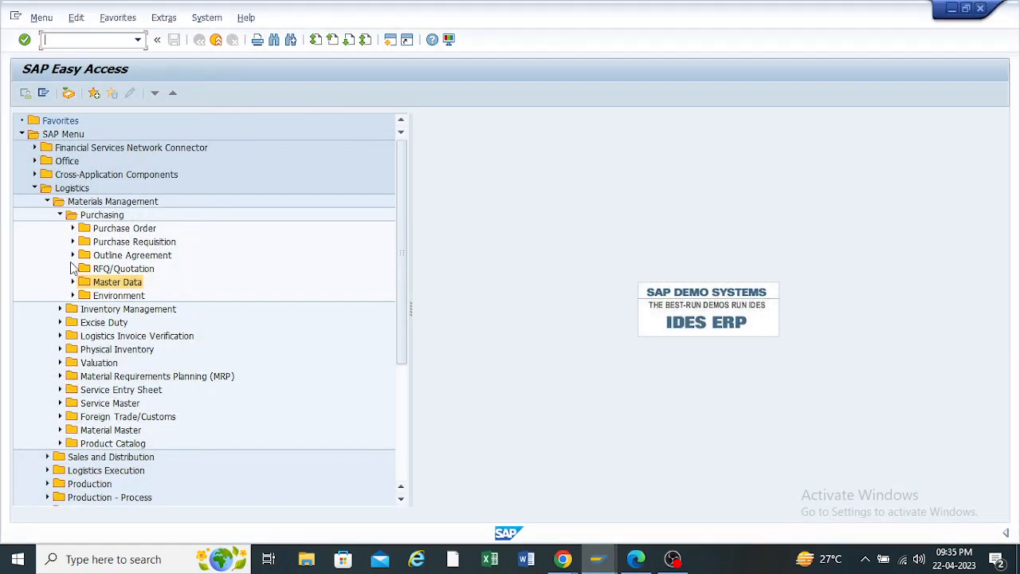
click(73, 283)
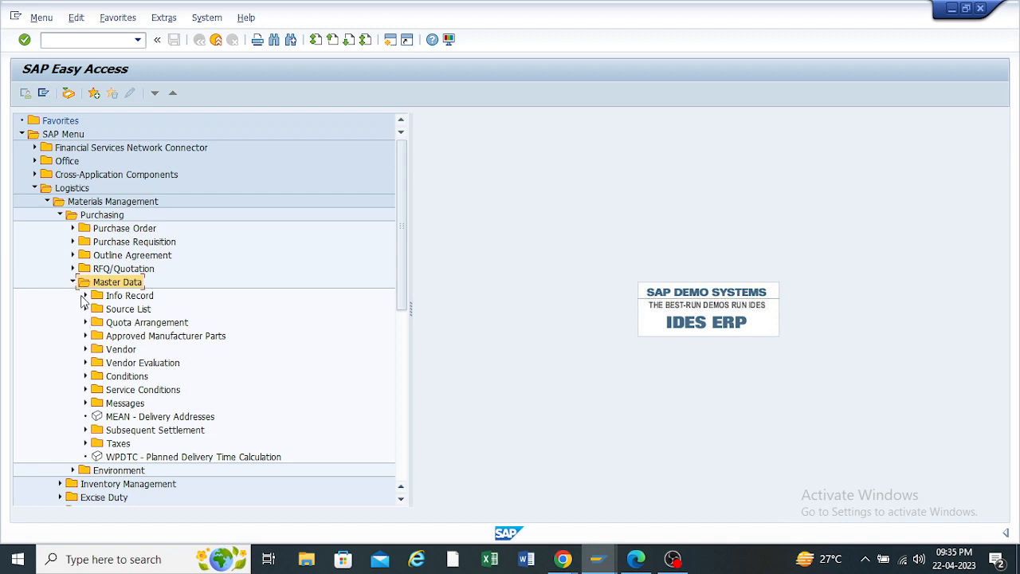
click(87, 296)
click(122, 338)
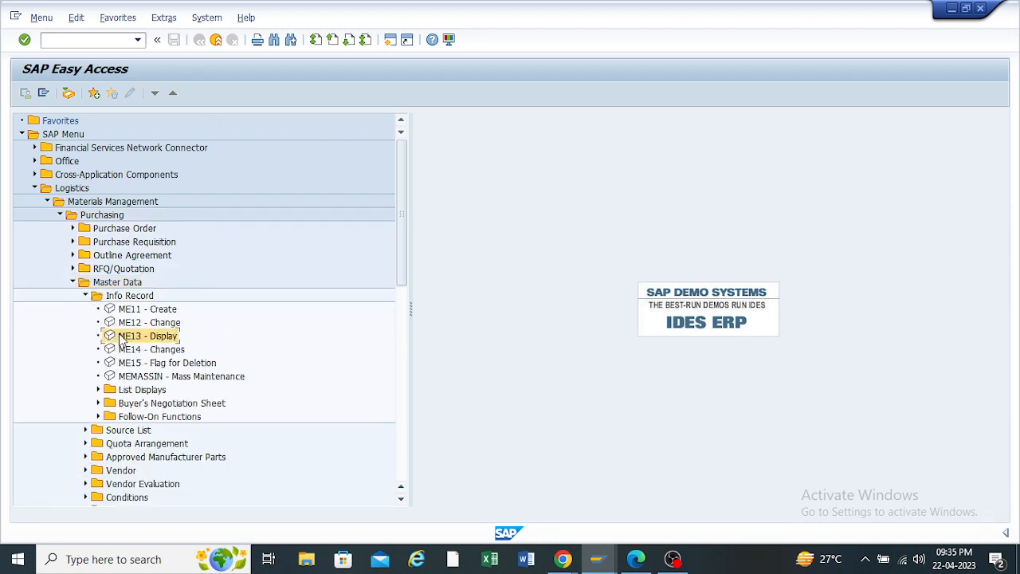
click(99, 389)
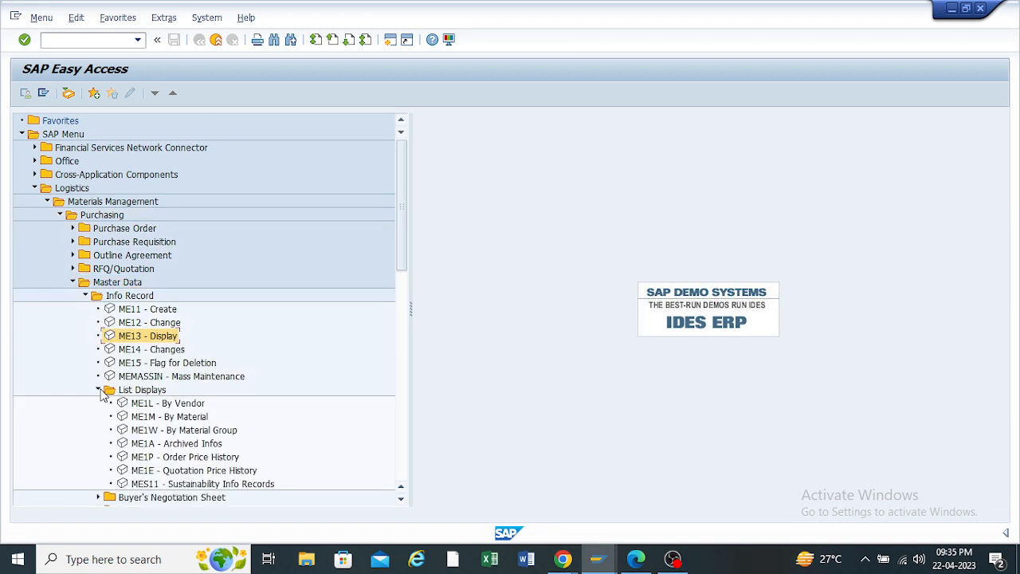
double_click(146, 418)
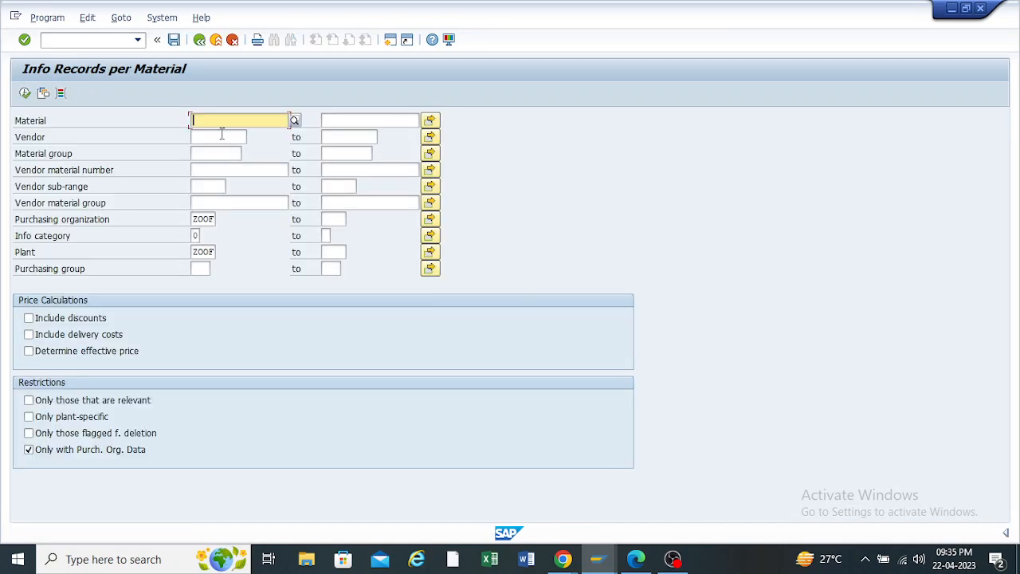
Check for info records of material 78143 in purchasing organization ZOOF and plant ZOOF
key(ctrl+v)
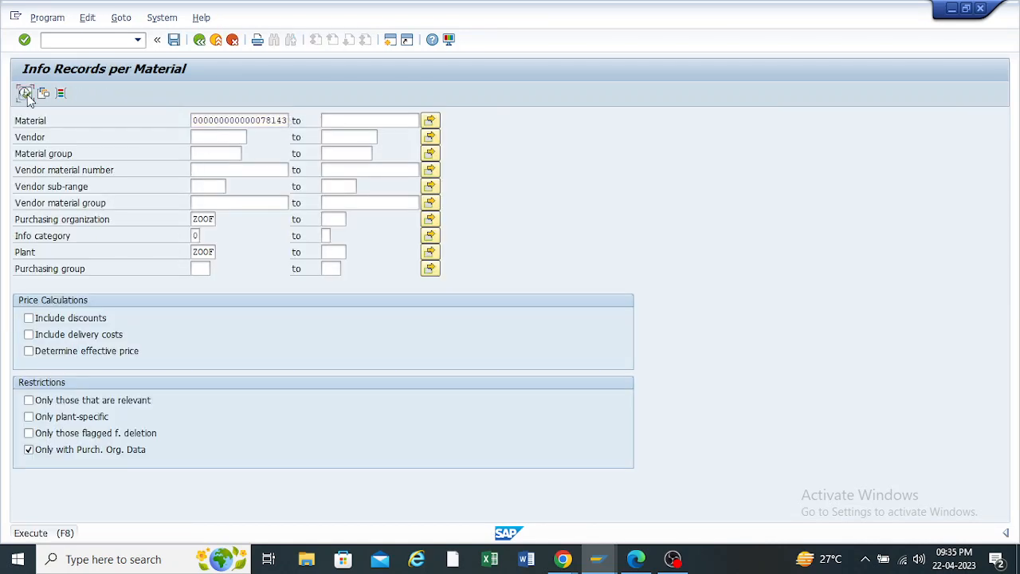
click(25, 93)
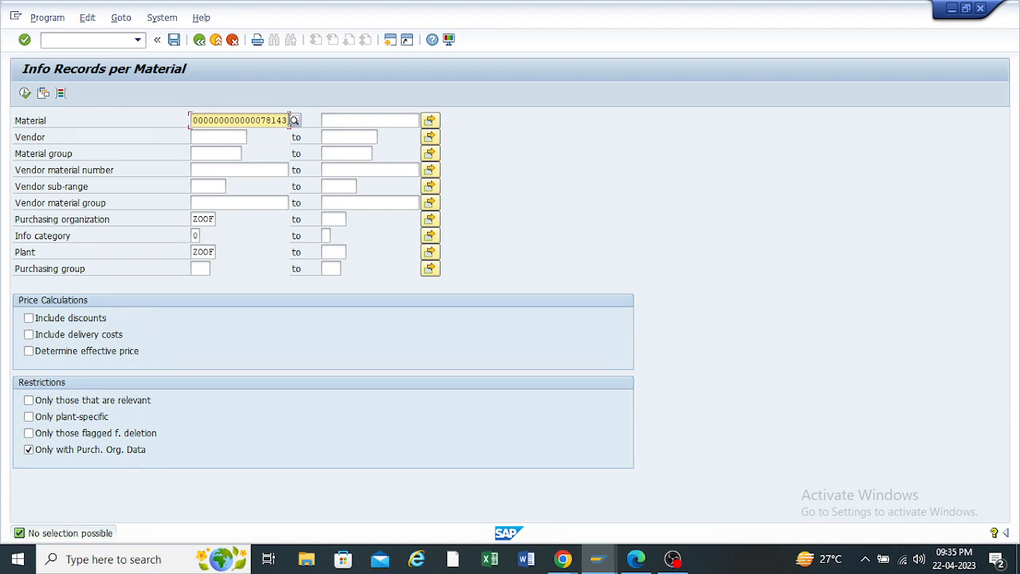
drag(287, 120, 271, 120)
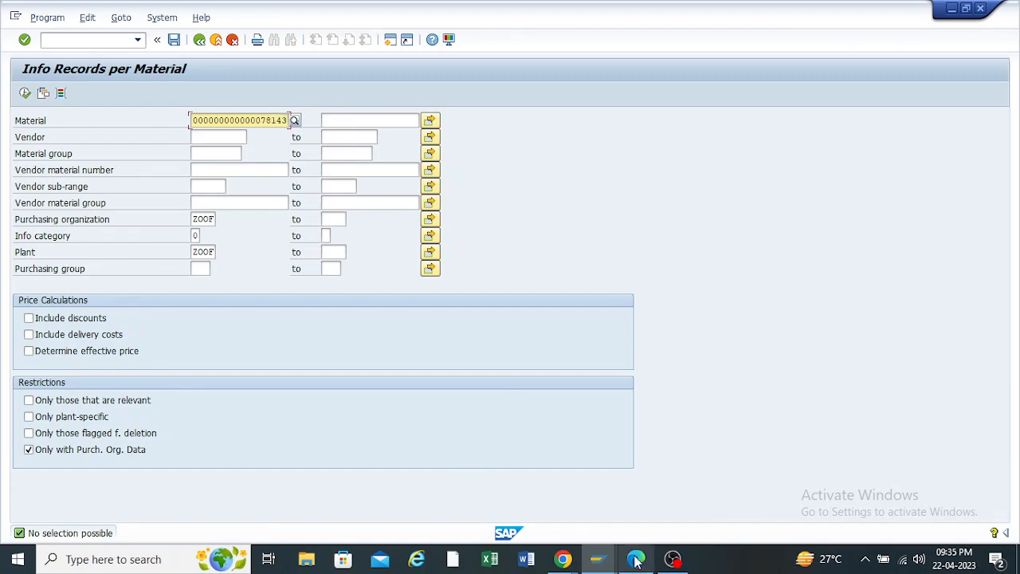
Switch to the Create Purchase Order session and set purchasing organization ZOOF, purchasing group zoo and company code zoom
click(598, 559)
click(661, 490)
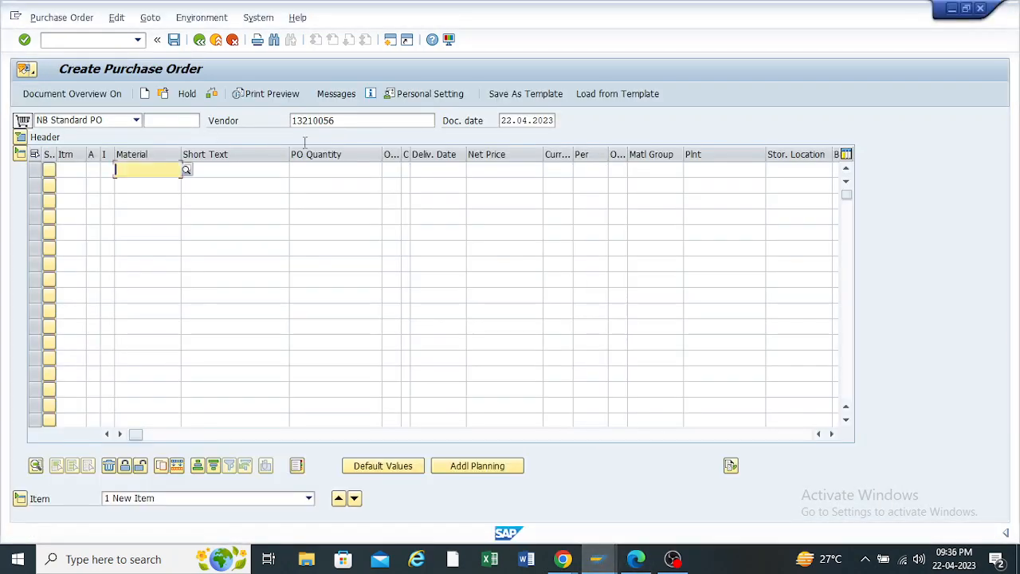
text(78143)
key(Return)
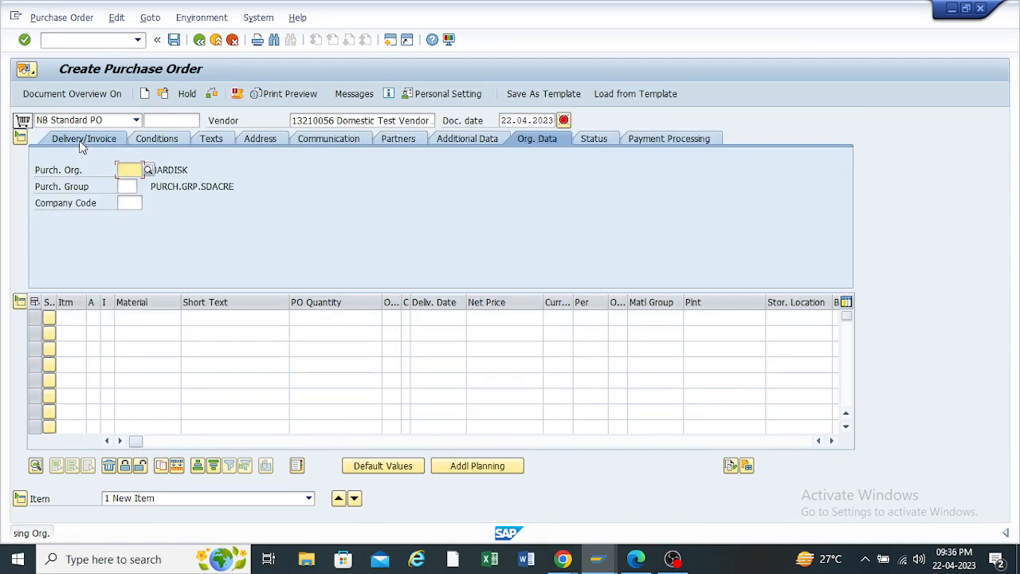
click(130, 186)
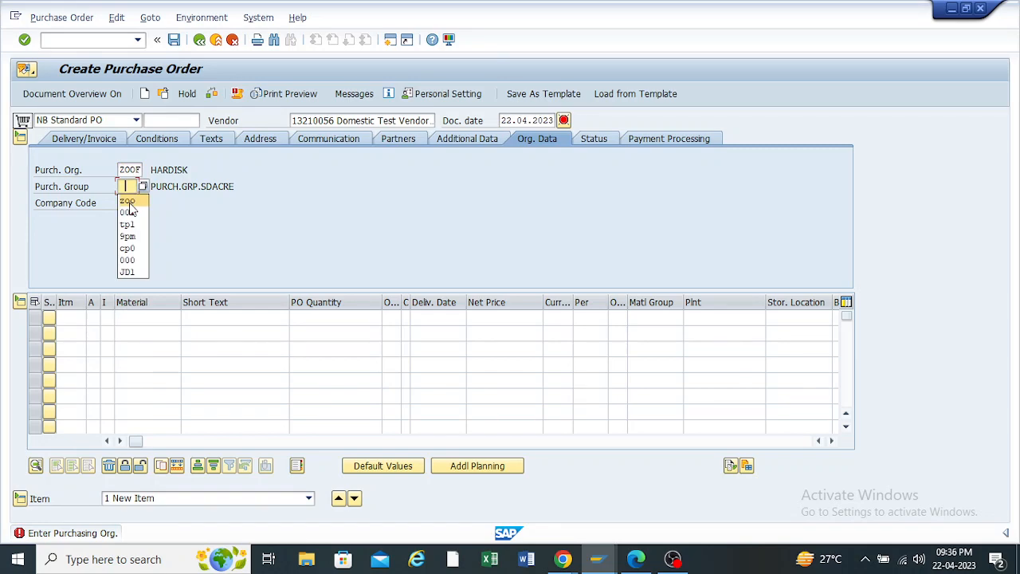
click(129, 203)
click(131, 219)
Add material 78143 as the first purchase order item with a quantity of 300
click(143, 318)
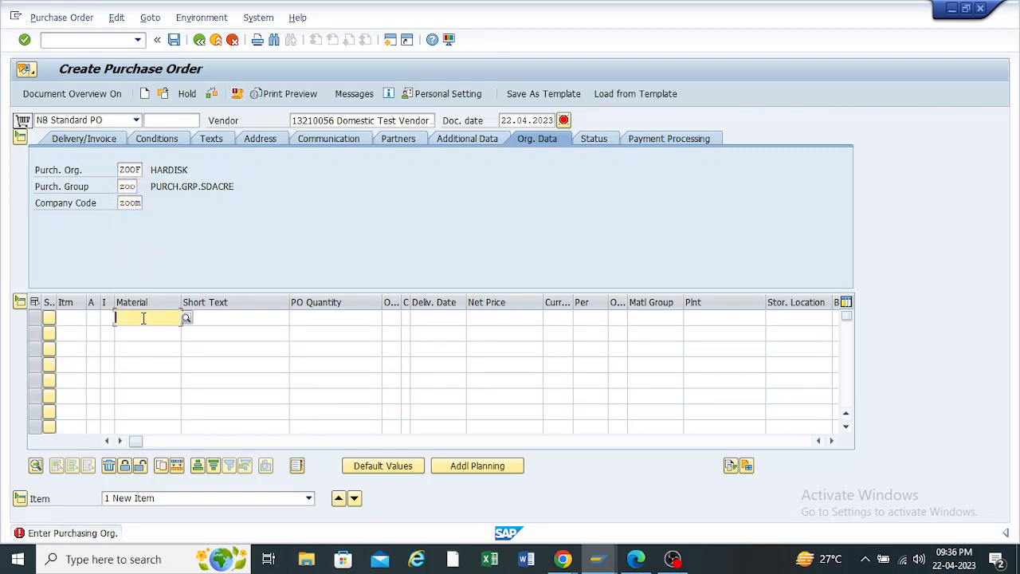
text(78143)
key(Return)
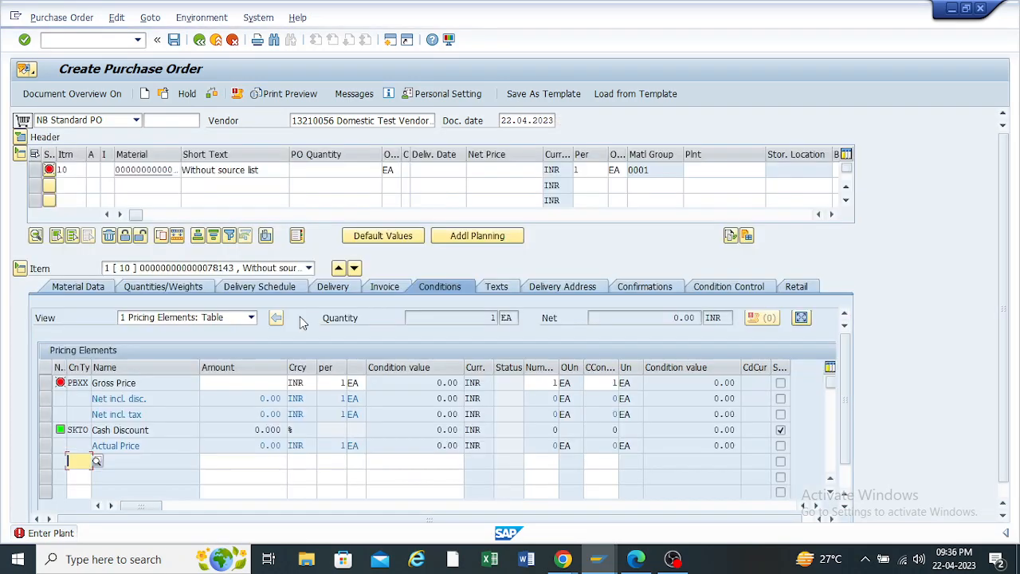
click(335, 169)
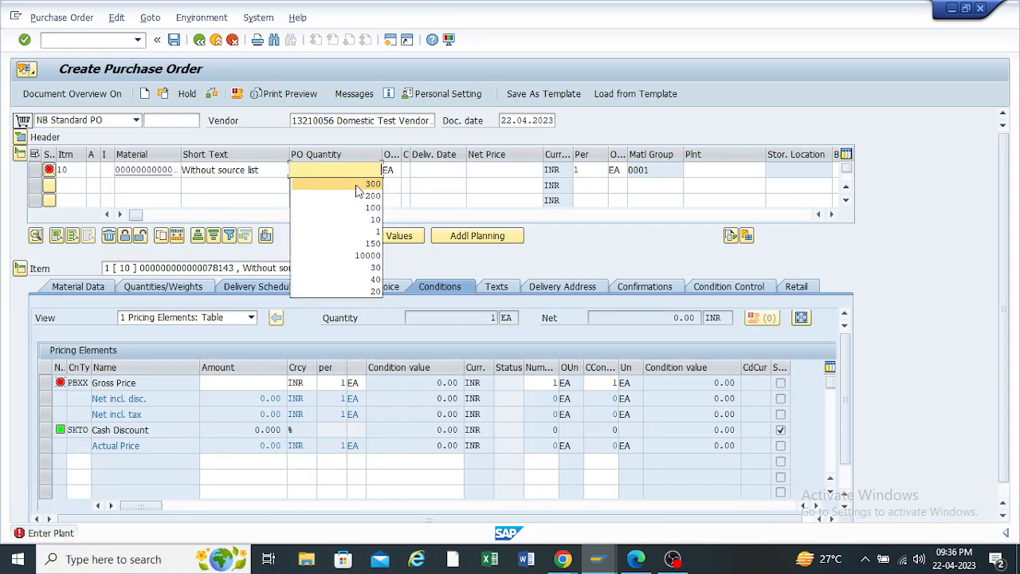
click(362, 184)
Assign plant ZOOF and storage location RM00 to item 10
click(703, 170)
click(704, 184)
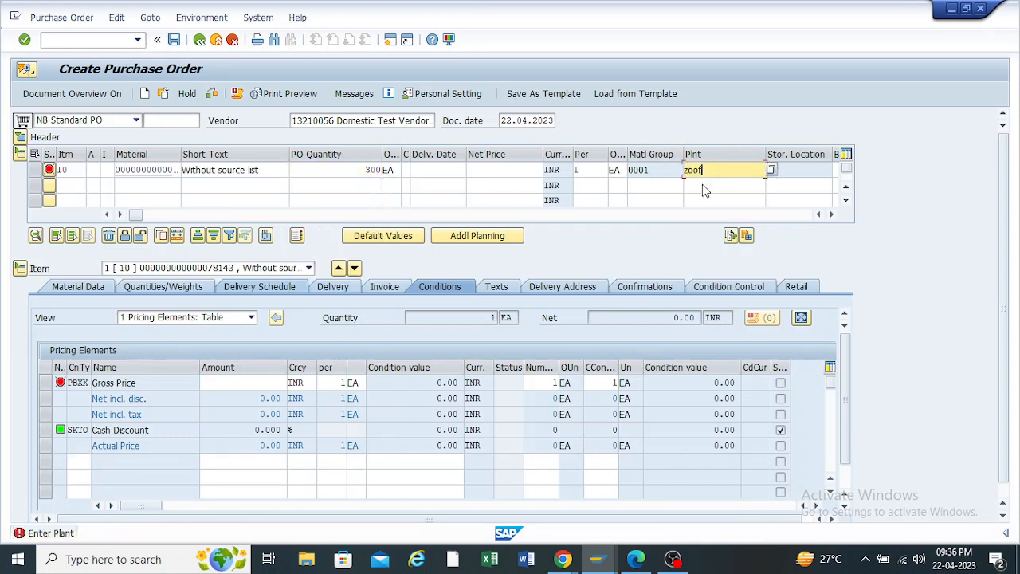
key(Return)
click(795, 170)
click(796, 183)
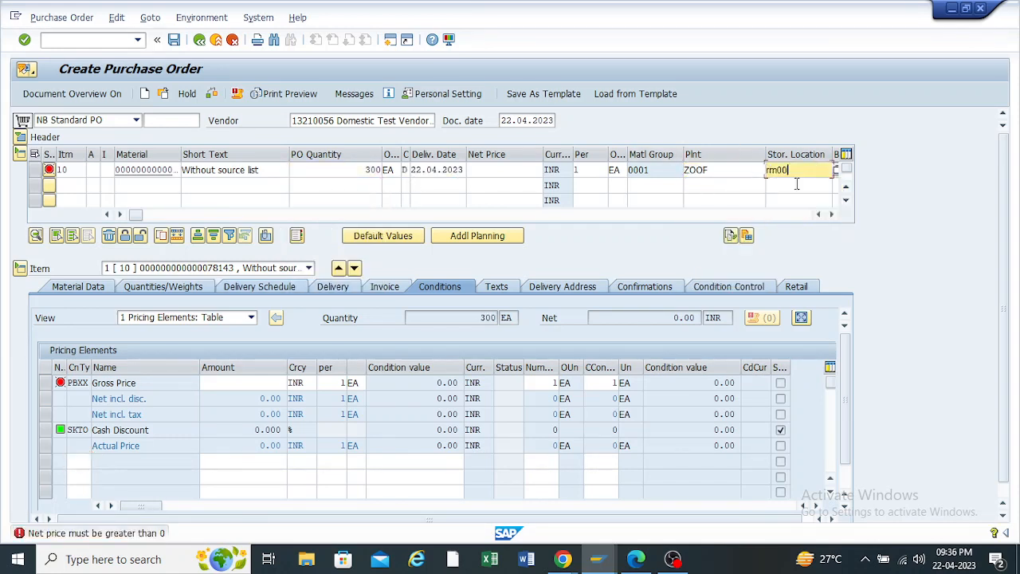
key(Return)
Set item 10's net price to 10 INR
click(481, 170)
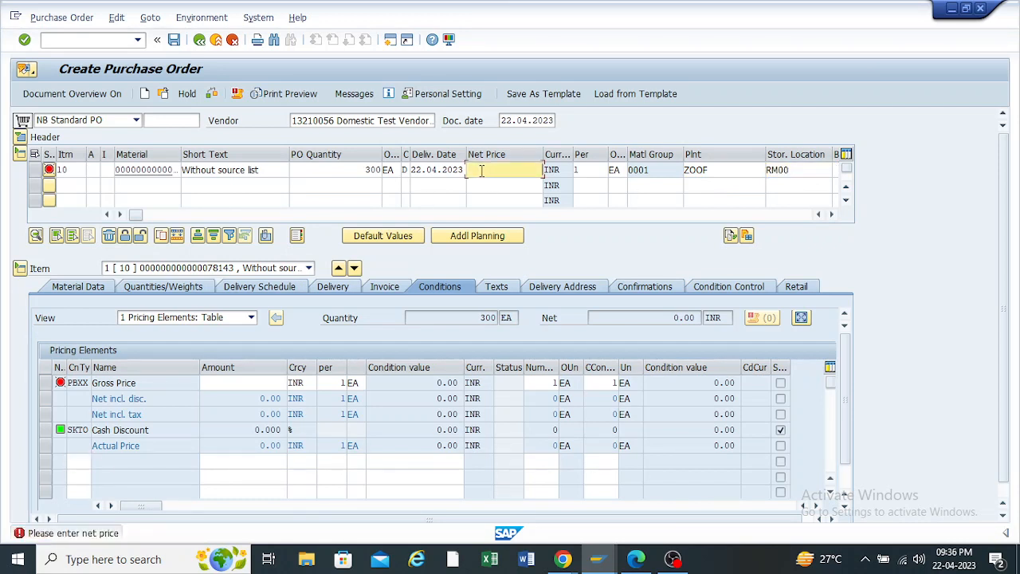
text(10)
key(Return)
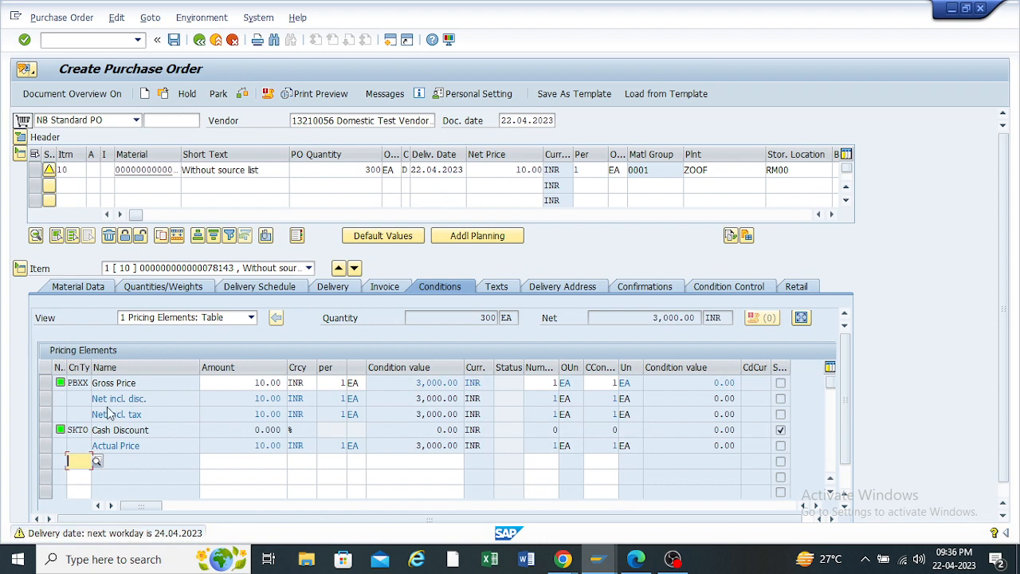
Examine item 10's purchasing info record and outline agreement fields in the item overview
click(833, 215)
click(833, 216)
click(833, 215)
click(833, 215)
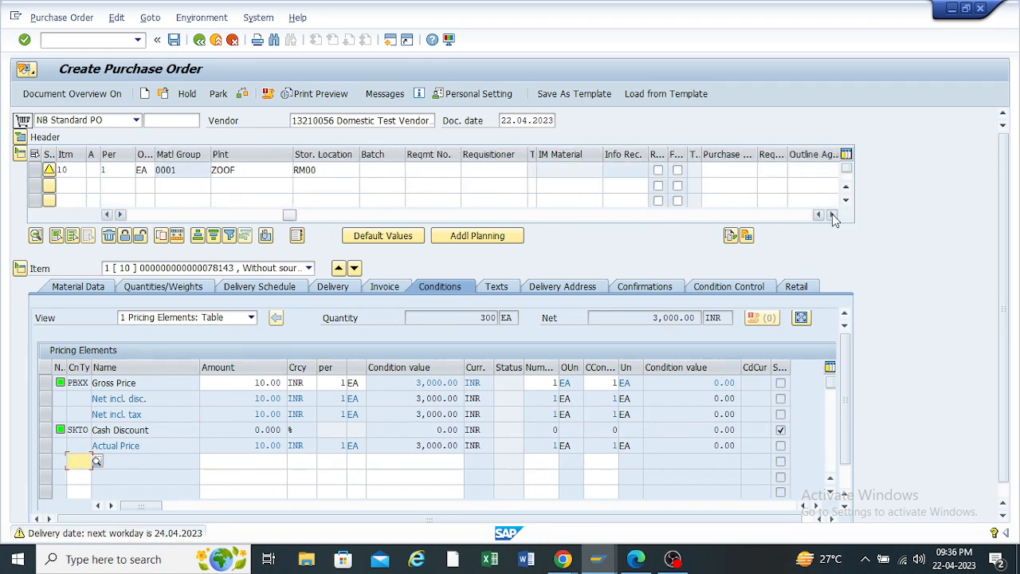
click(833, 215)
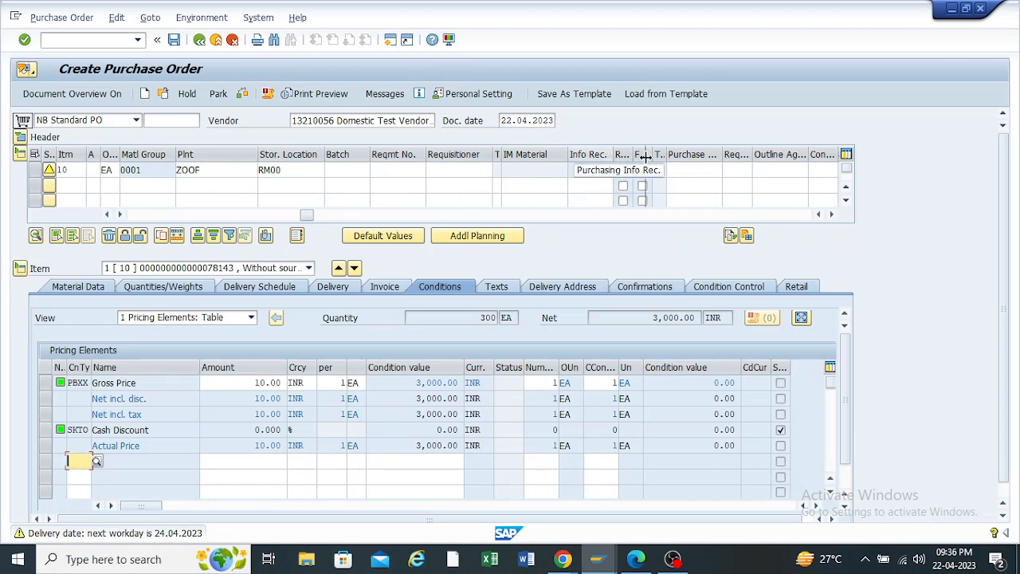
Widen the info record column in the item overview, check the purchase order for errors and save it
drag(615, 156, 645, 156)
click(616, 169)
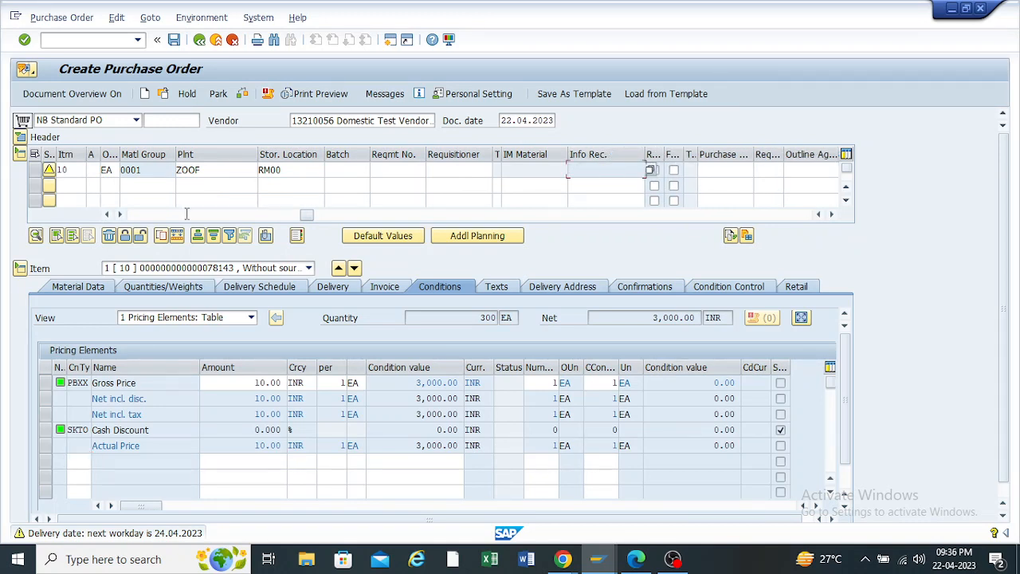
click(243, 95)
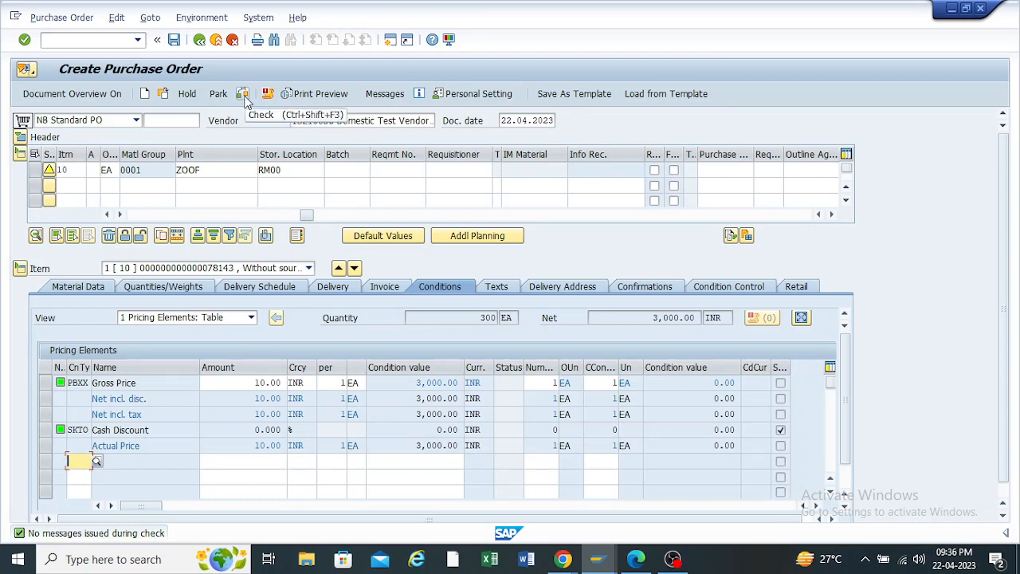
drag(307, 214, 121, 215)
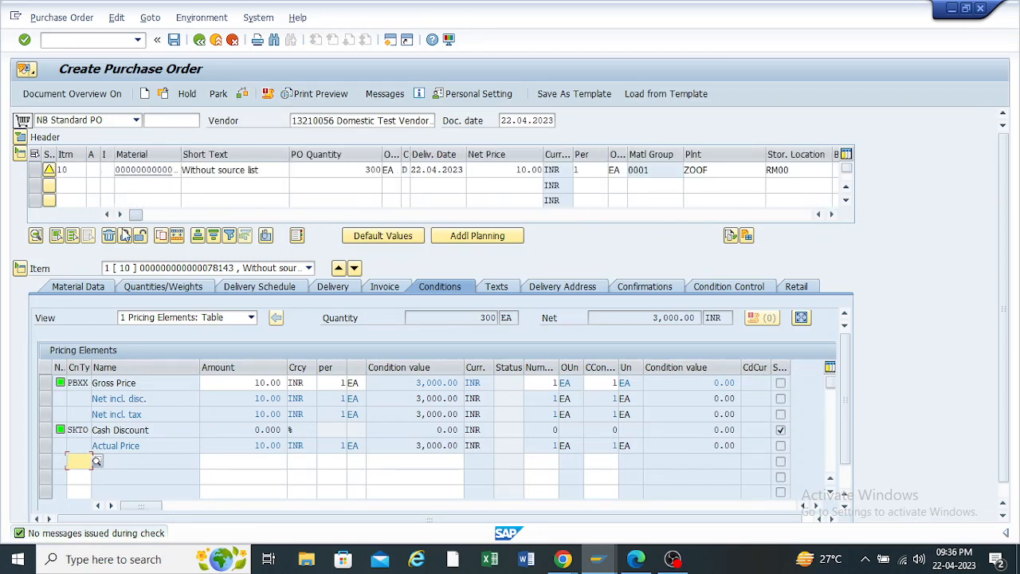
click(175, 42)
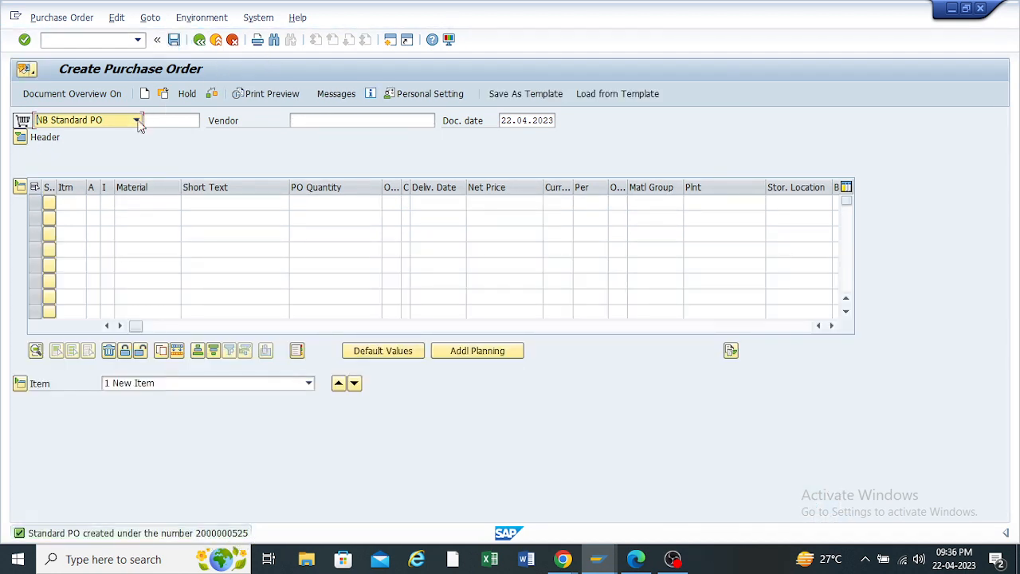
Copy the new purchase order's number from the creation message's details and put the message window away
double_click(199, 534)
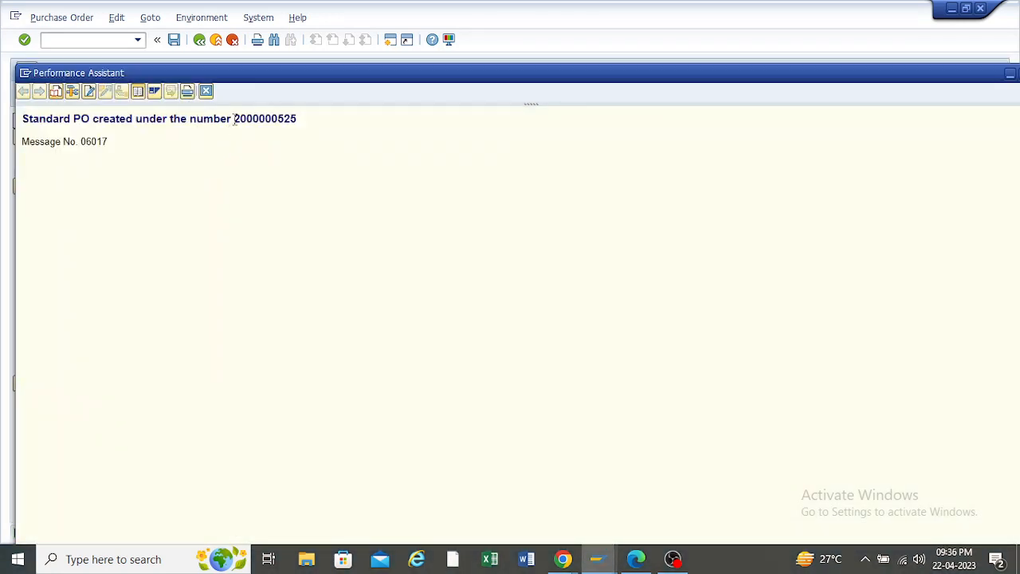
drag(234, 118, 306, 123)
key(ctrl+c)
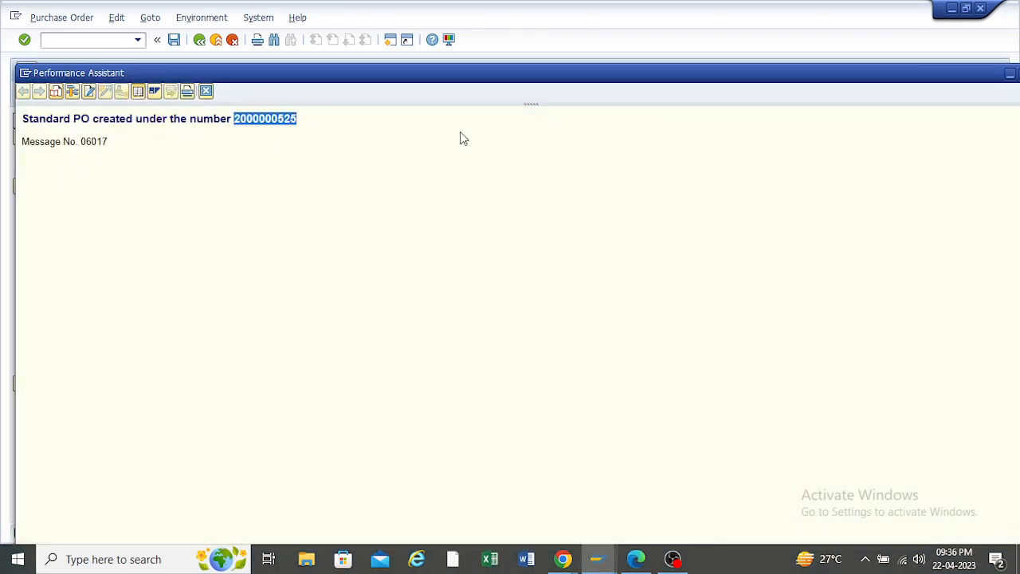
click(1010, 73)
click(953, 82)
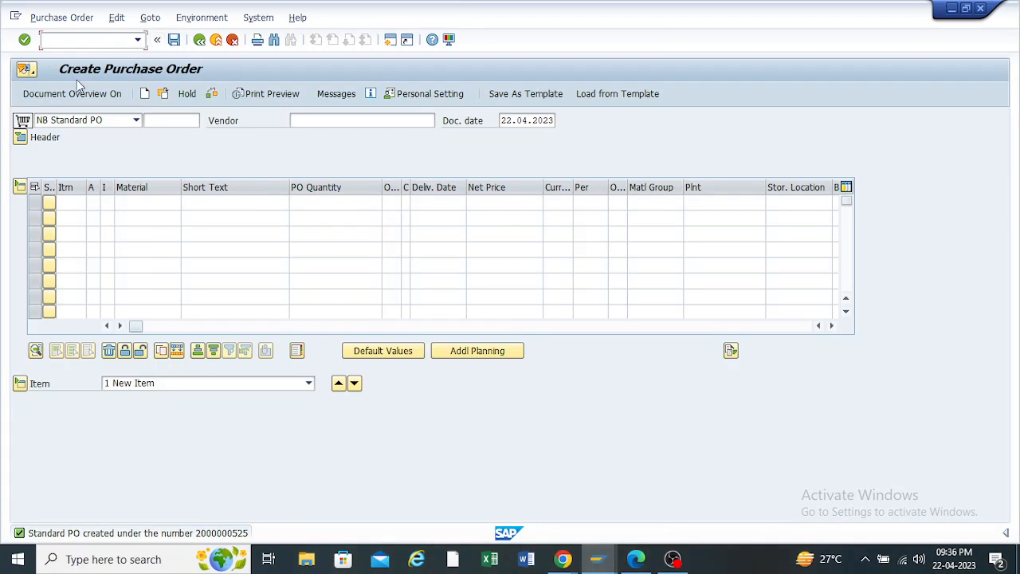
Reference the copied purchase order number as the first item's purchasing document, widening that column, to load its data into the new order
click(831, 325)
click(832, 325)
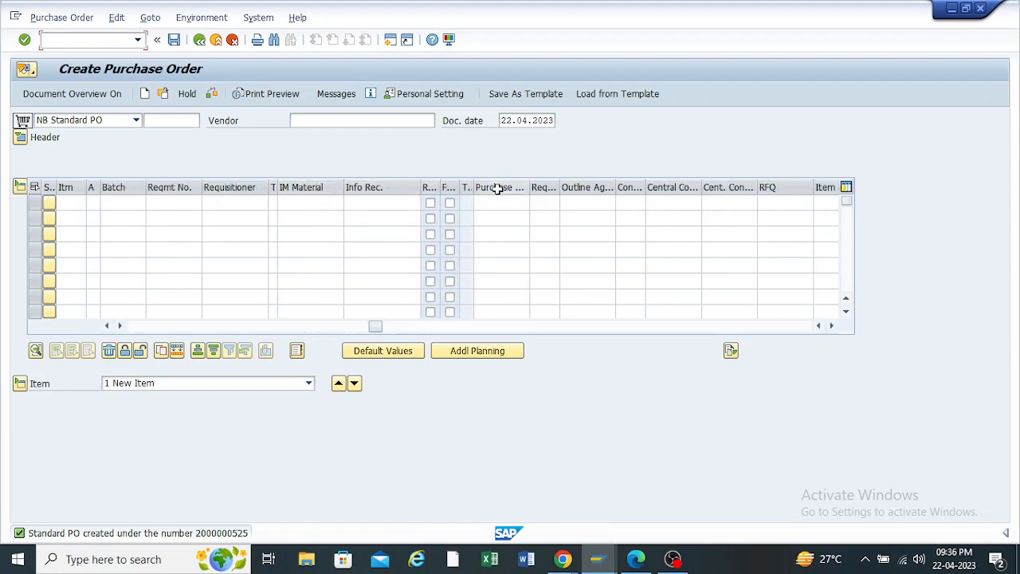
click(832, 326)
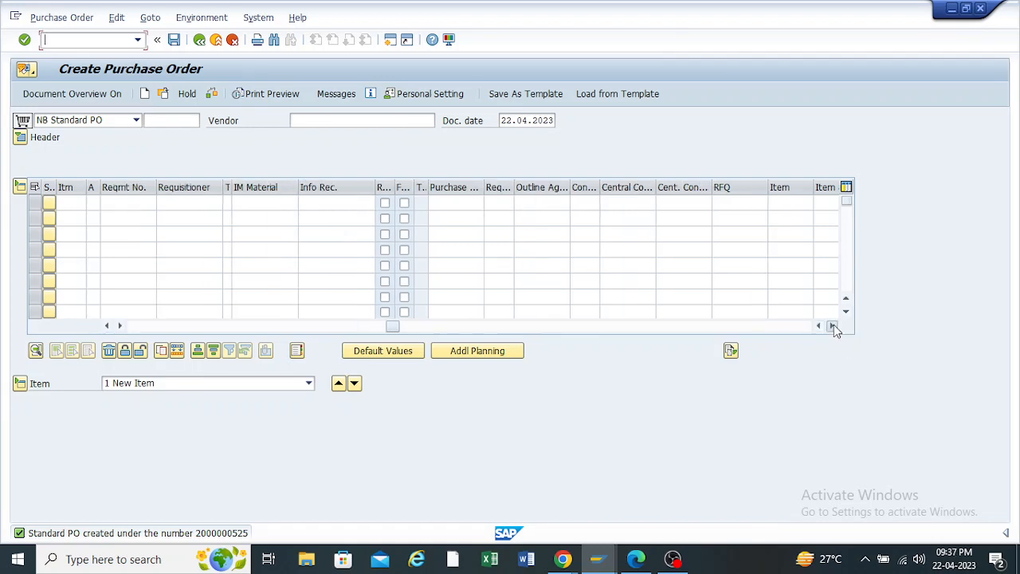
click(832, 325)
click(831, 325)
click(831, 325)
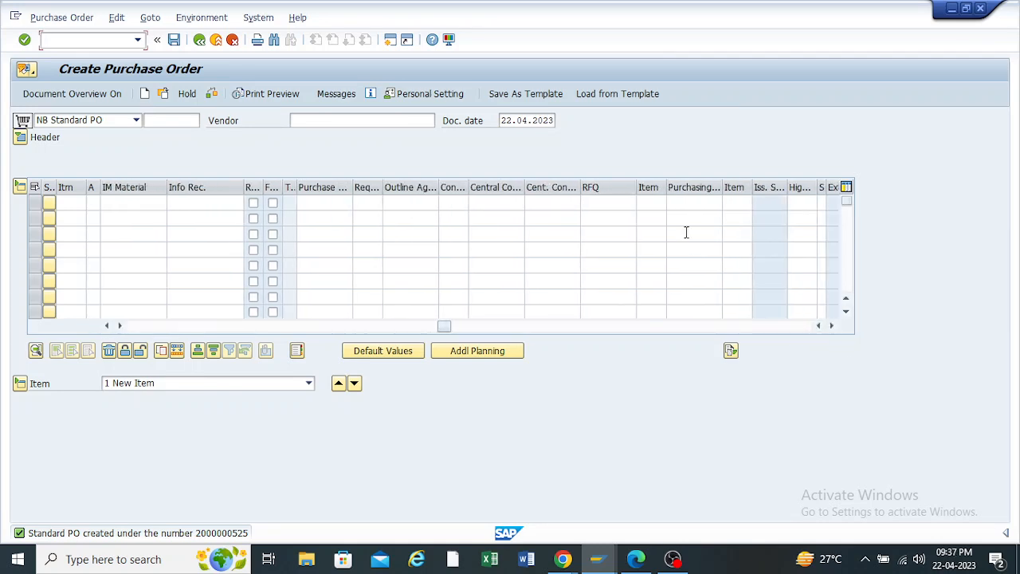
click(681, 187)
click(704, 184)
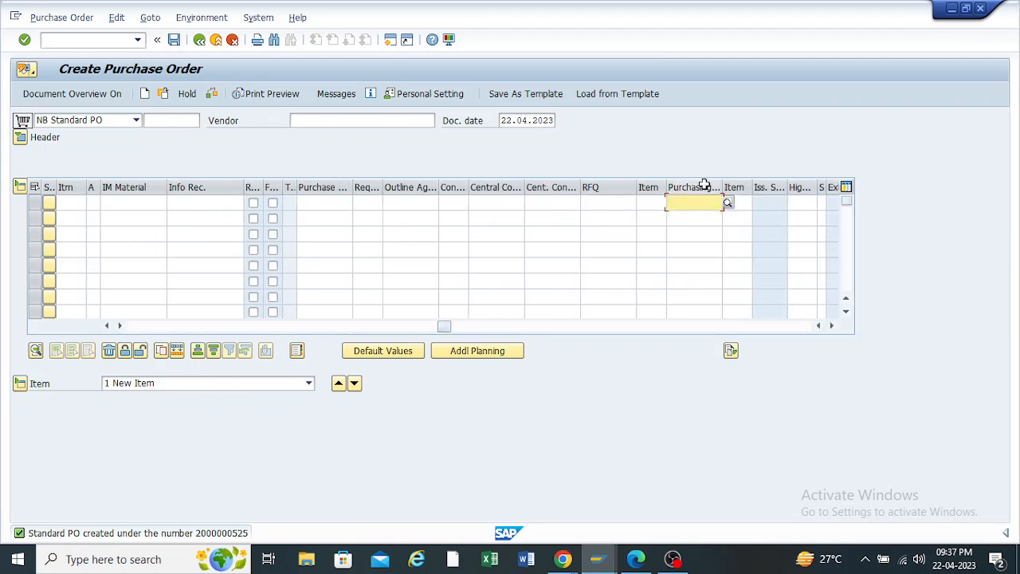
drag(723, 191, 749, 193)
key(ctrl+v)
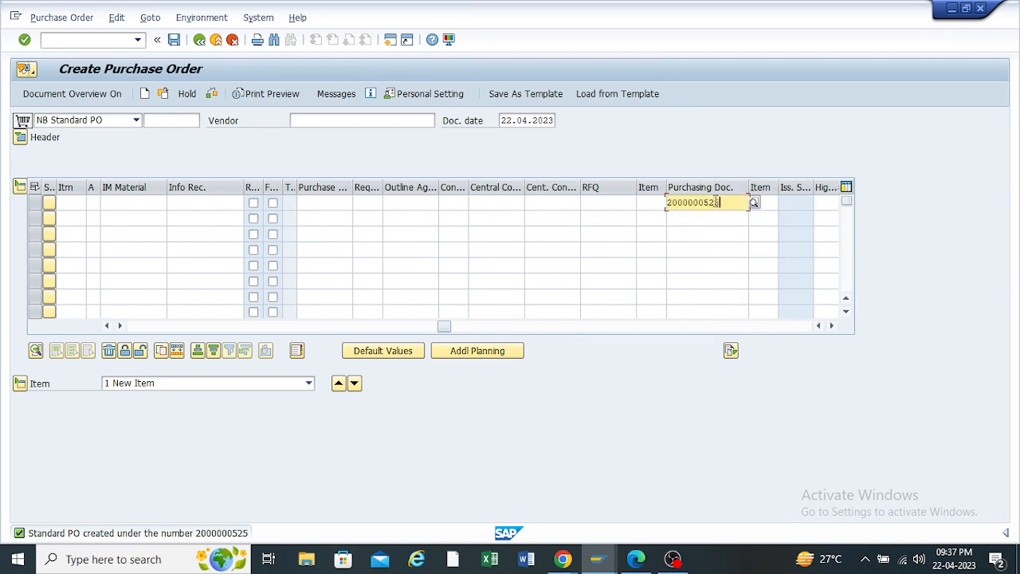
key(Return)
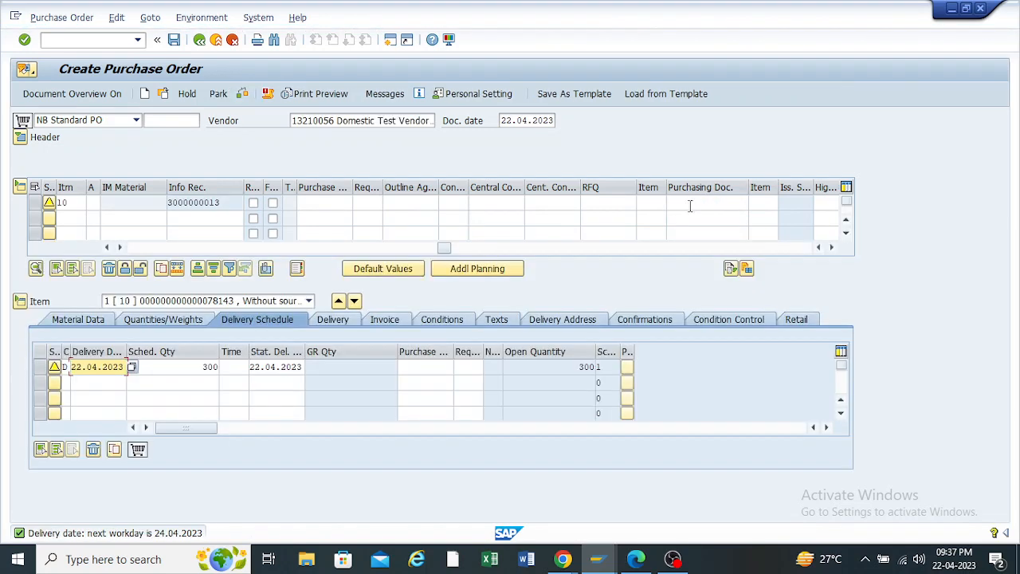
Widen the material column to check item 10's material, and copy the item's info record number
drag(229, 203, 165, 202)
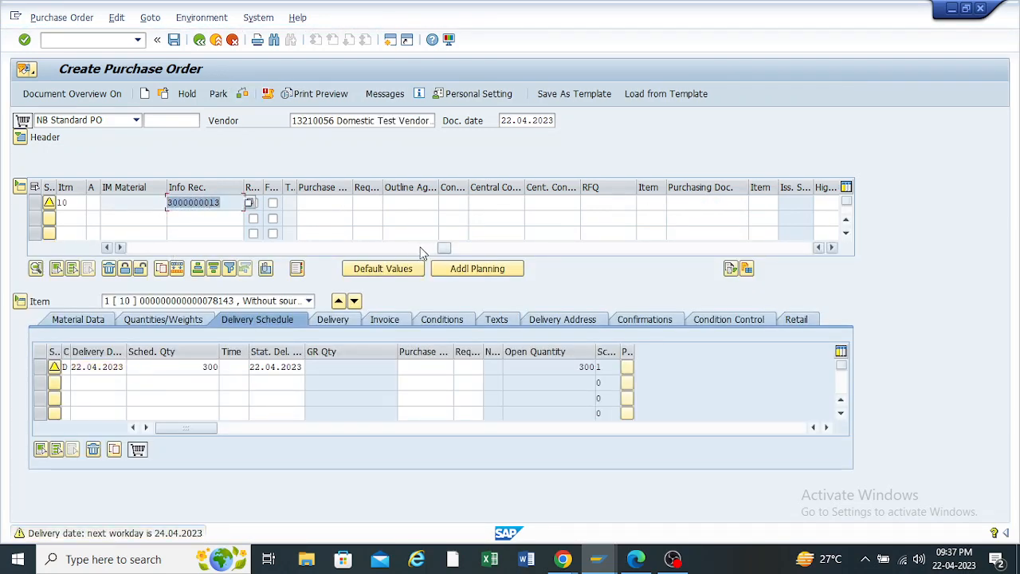
drag(444, 248, 71, 255)
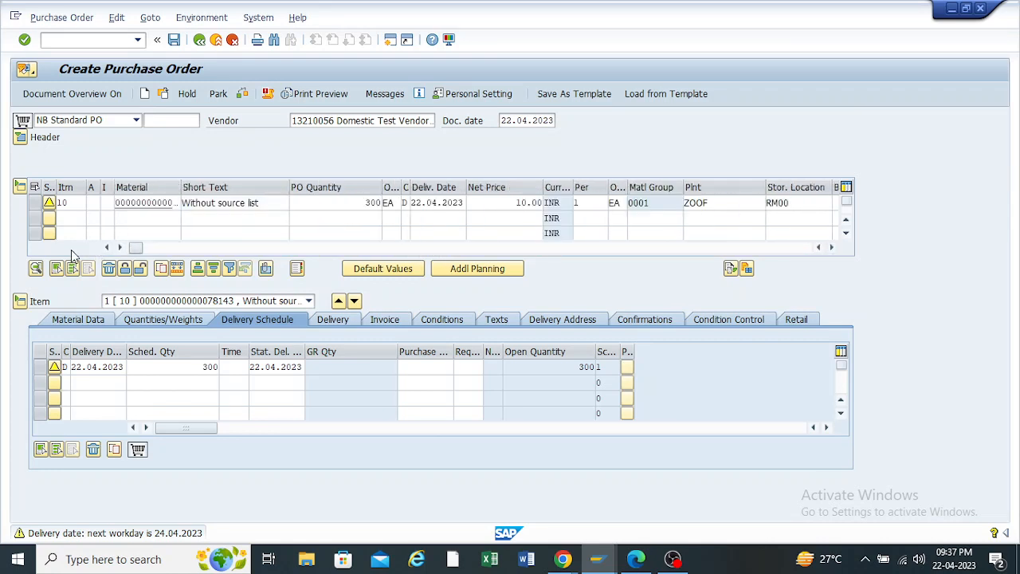
drag(181, 186, 270, 186)
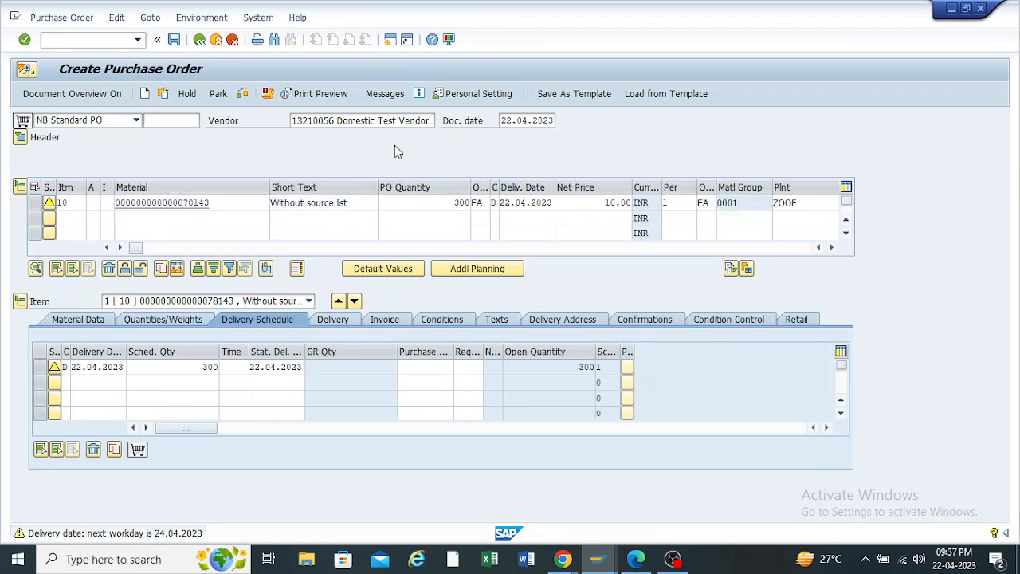
click(831, 247)
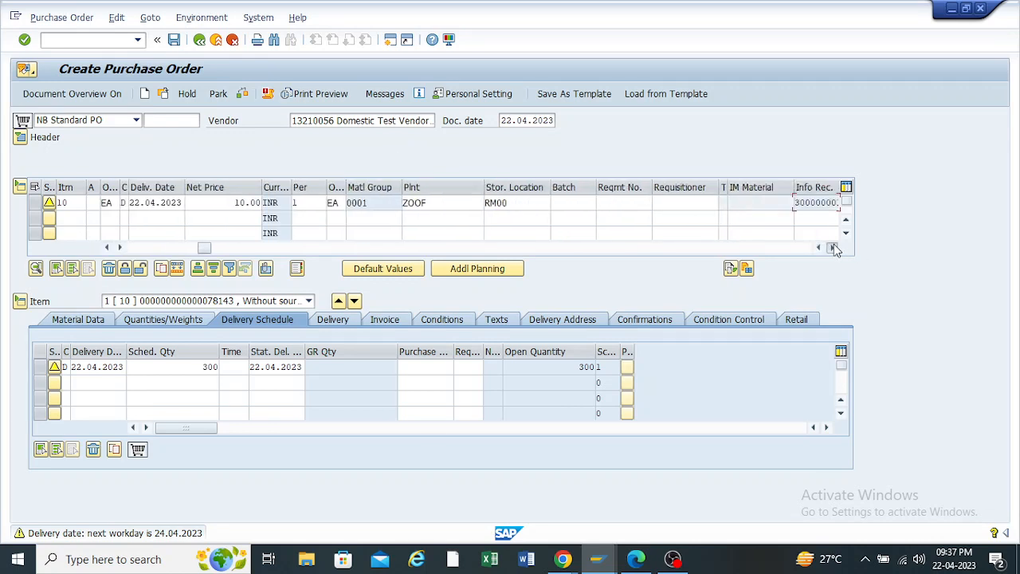
click(833, 248)
click(652, 204)
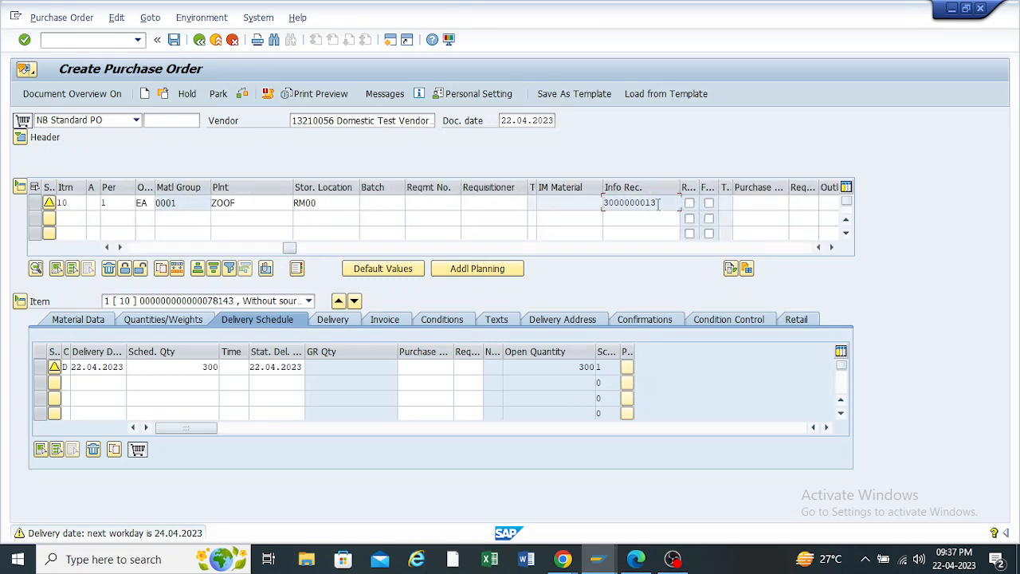
drag(661, 202, 608, 203)
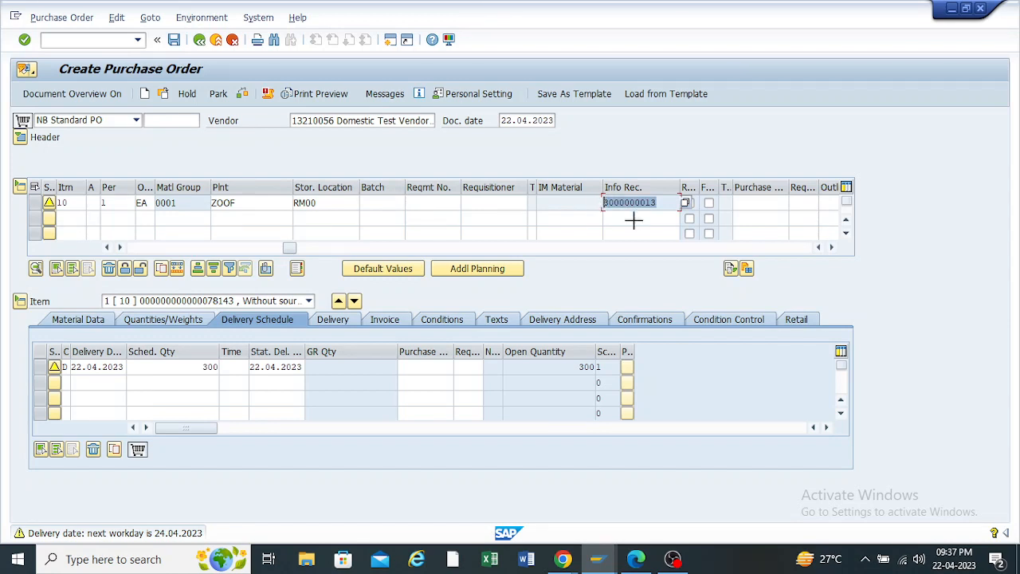
drag(658, 205, 610, 200)
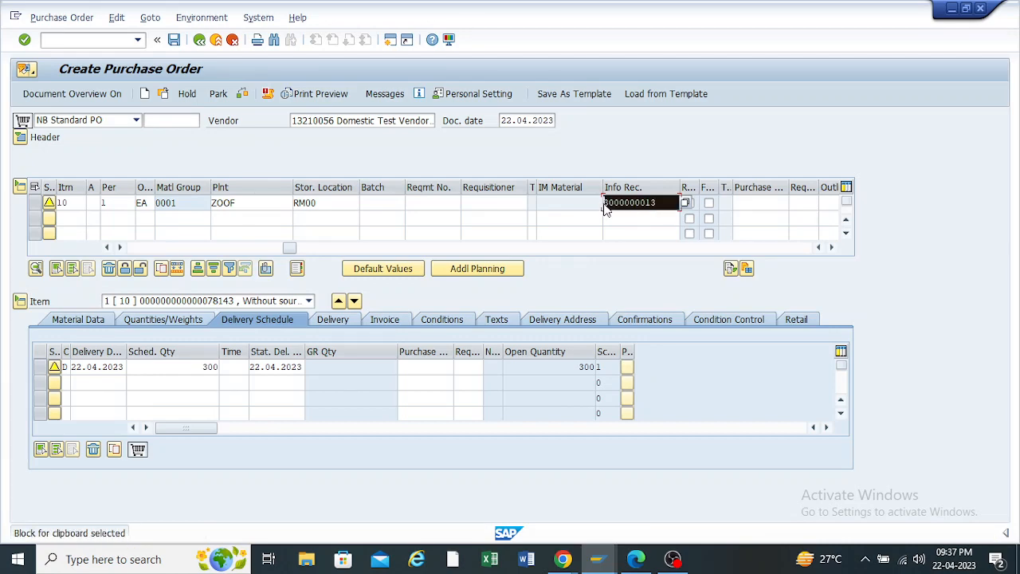
key(ctrl+c)
Switch to the Info Records per Material session, leave the report and open transaction ME13 to display an info record
mouse_move(596, 558)
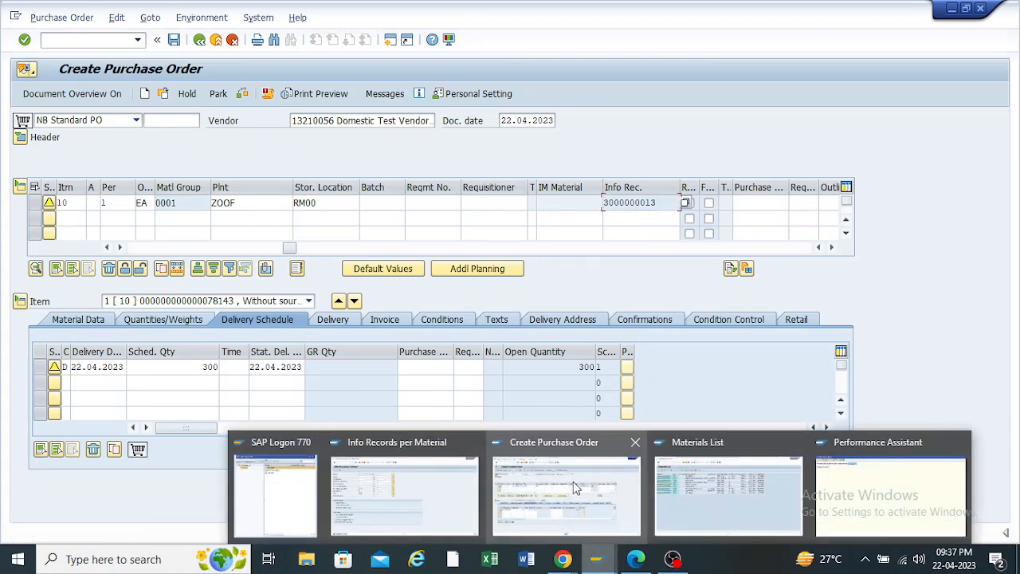
click(429, 478)
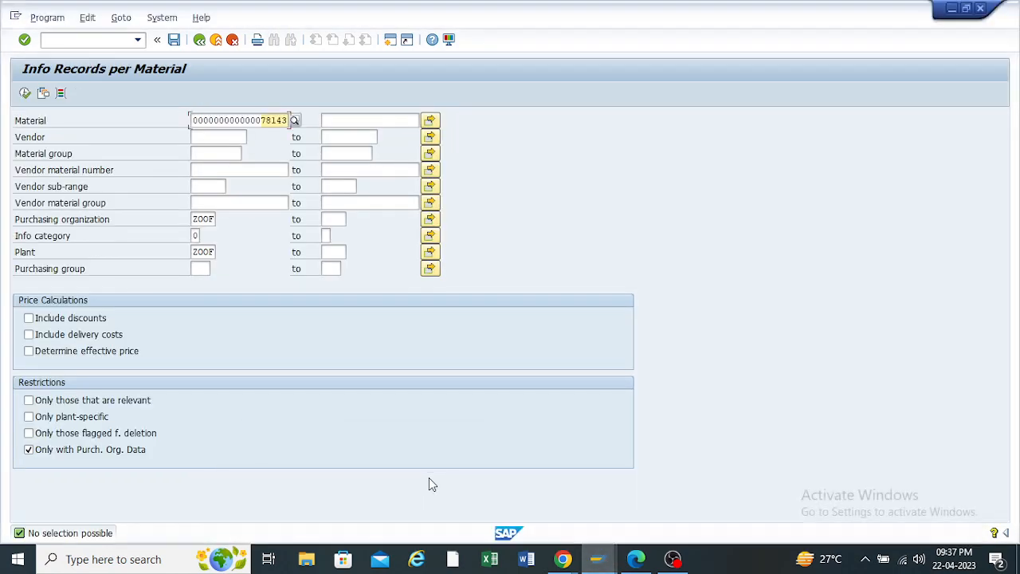
click(200, 40)
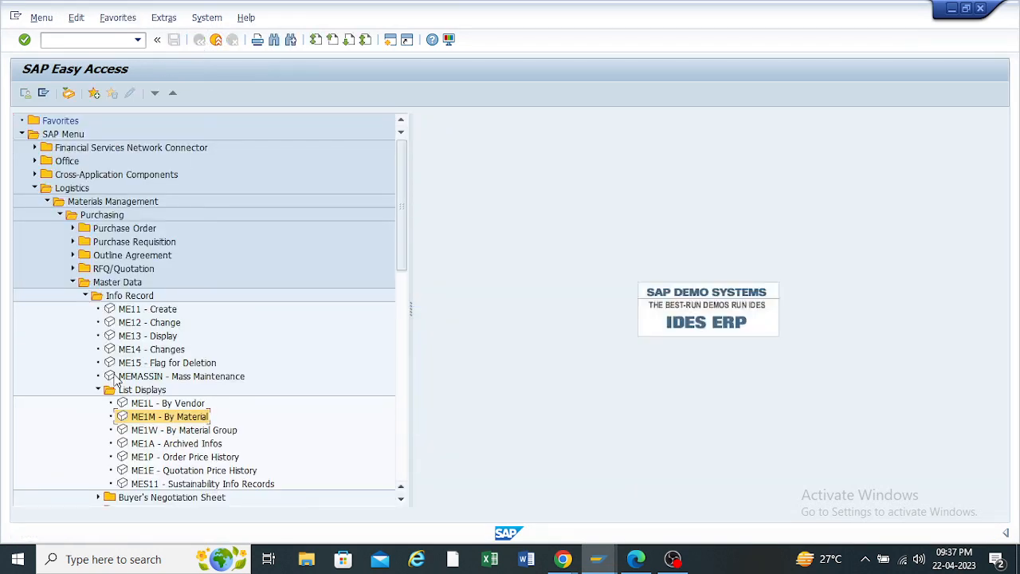
double_click(124, 335)
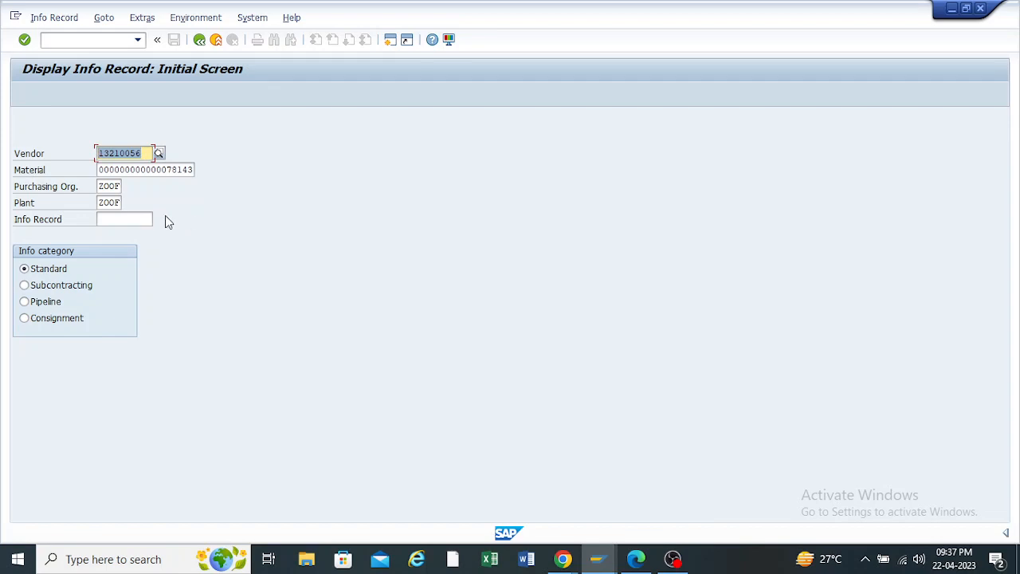
click(134, 219)
key(ctrl+v)
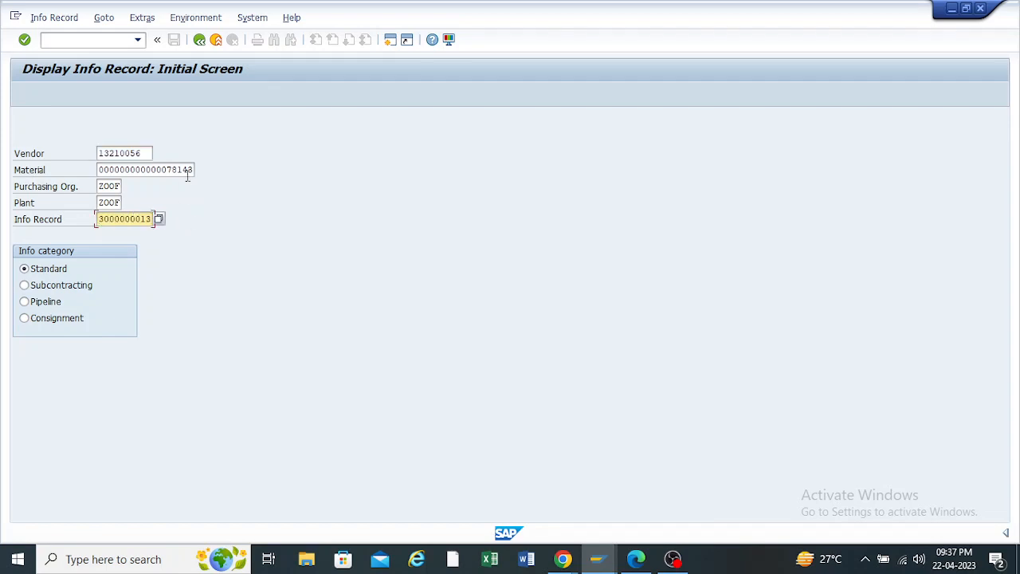
double_click(194, 169)
key(Delete)
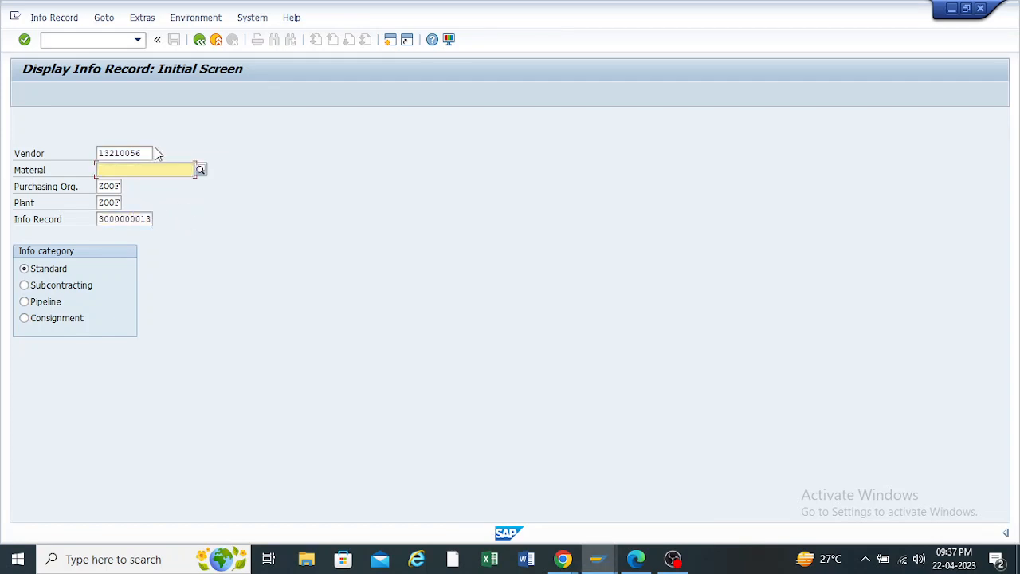
double_click(148, 151)
key(Delete)
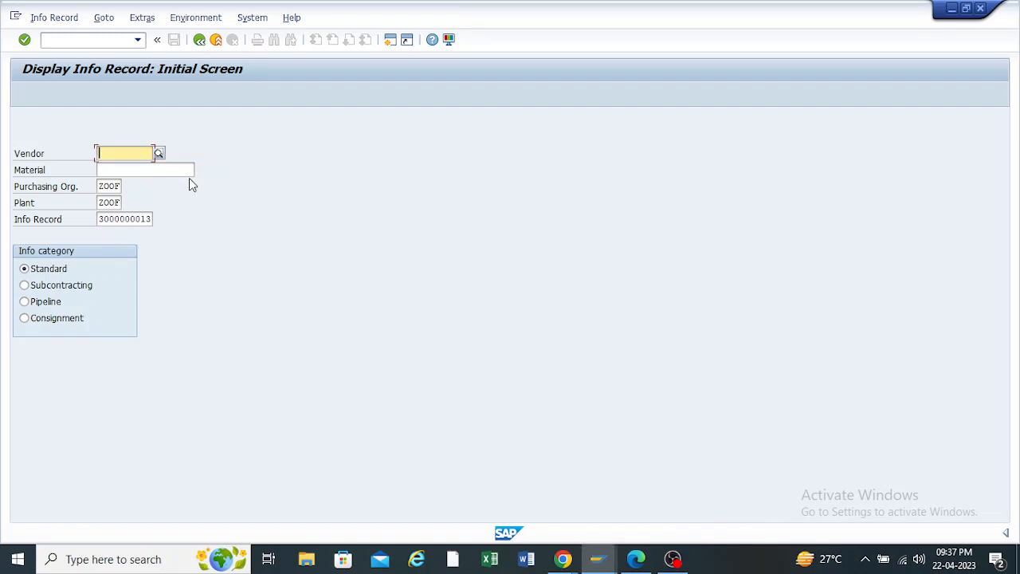
key(Return)
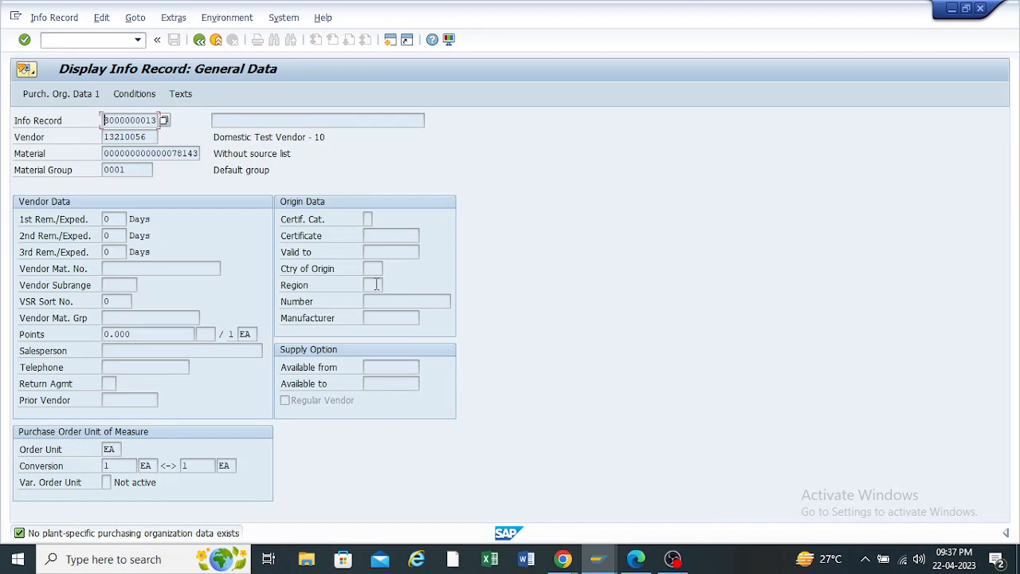
Examine the info record's net and effective price and its referenced purchasing document, and return to the initial display screen
key(Return)
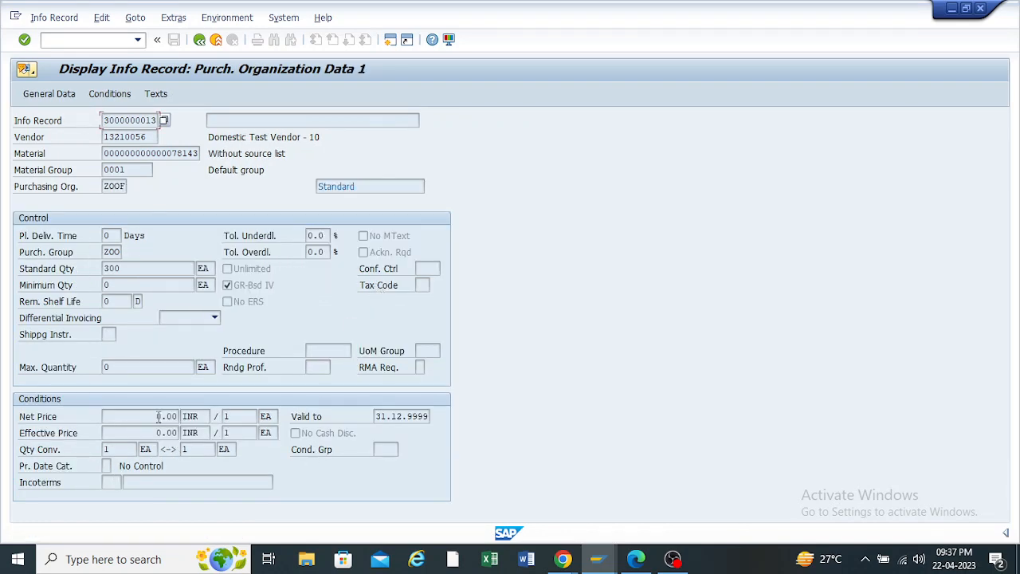
drag(158, 417, 179, 434)
click(181, 435)
key(Return)
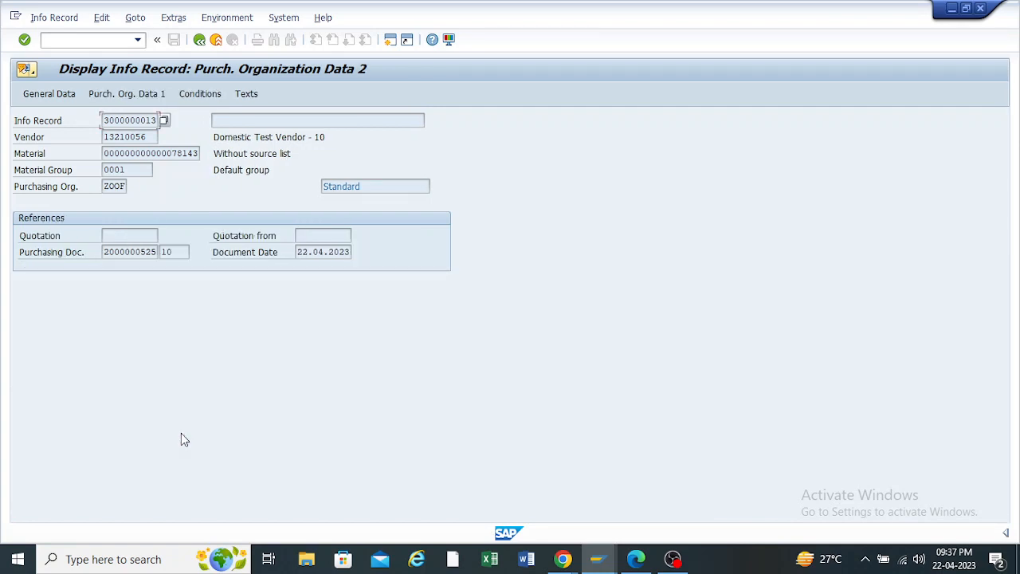
click(199, 41)
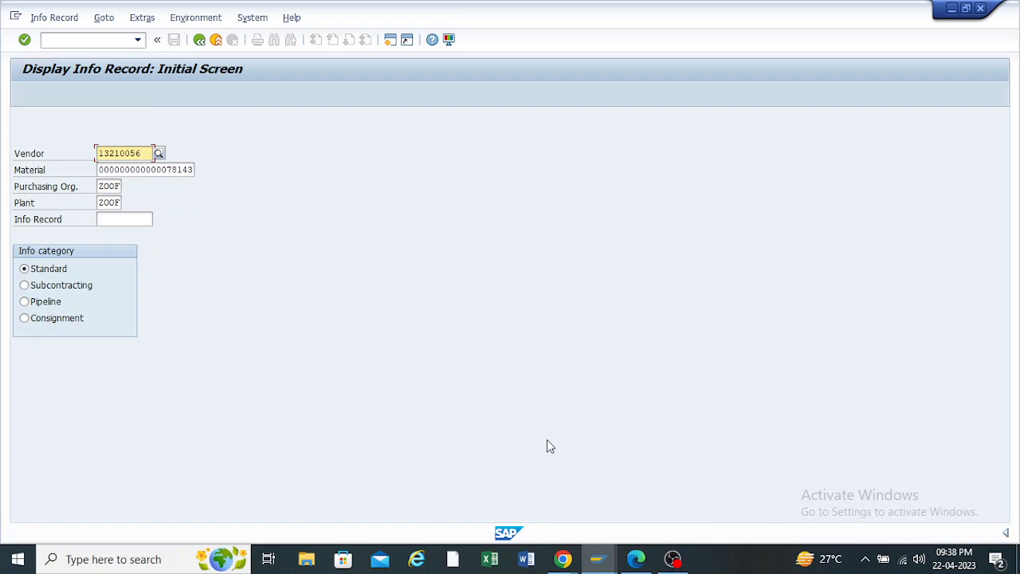
Switch back to the Create Purchase Order session and review item 10's info record and material details
click(599, 561)
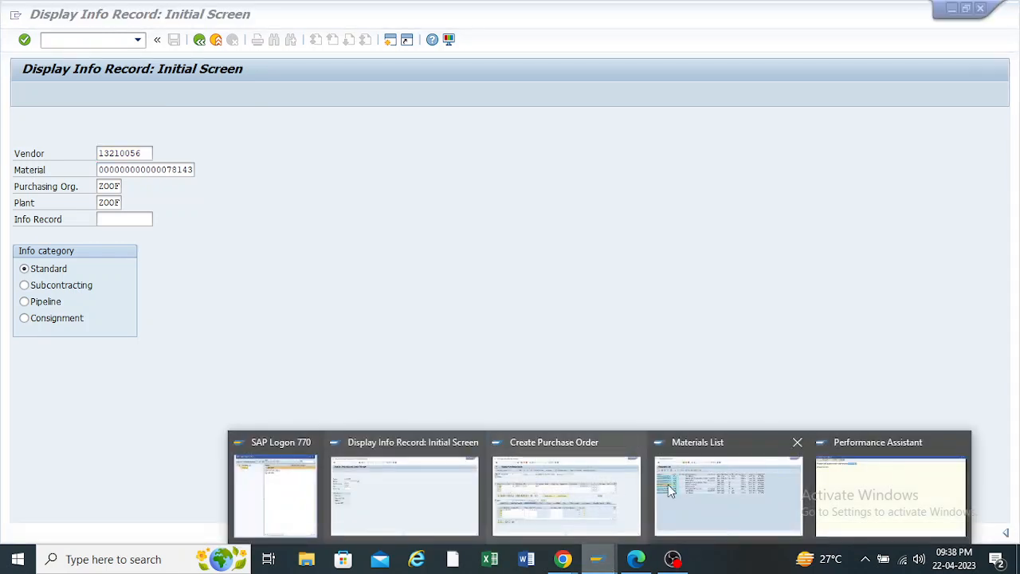
click(559, 486)
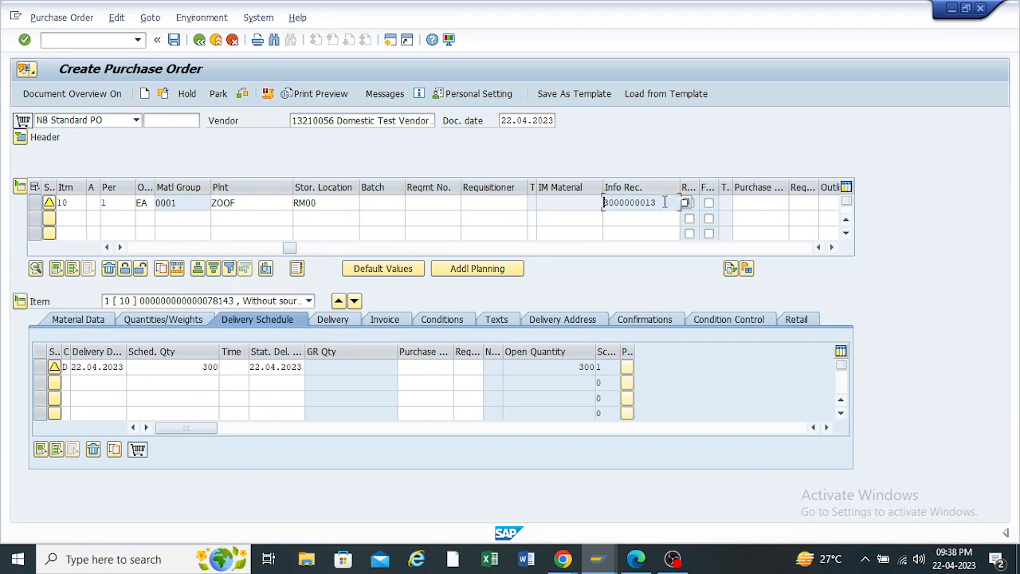
drag(665, 202, 583, 209)
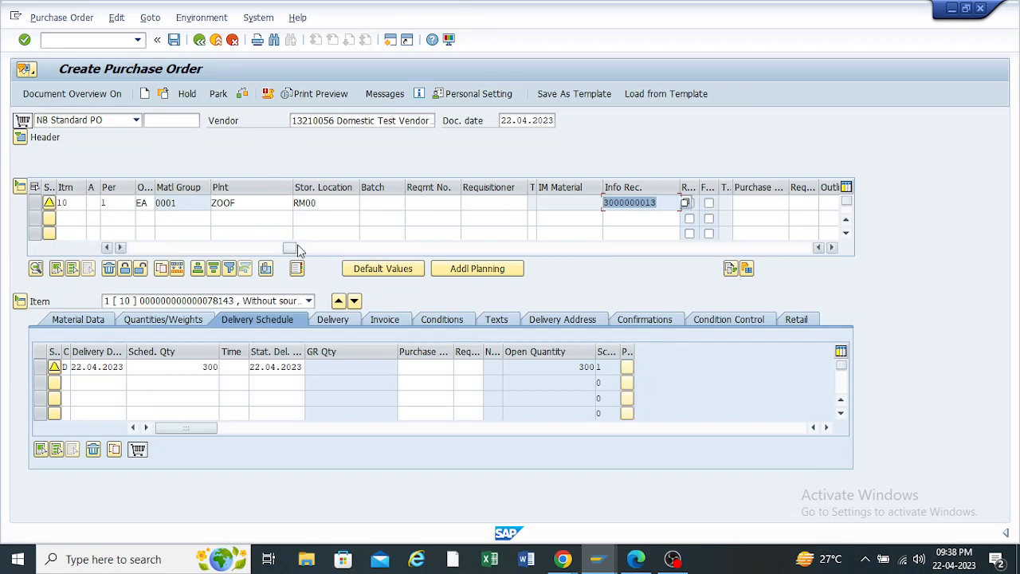
drag(289, 247, 114, 275)
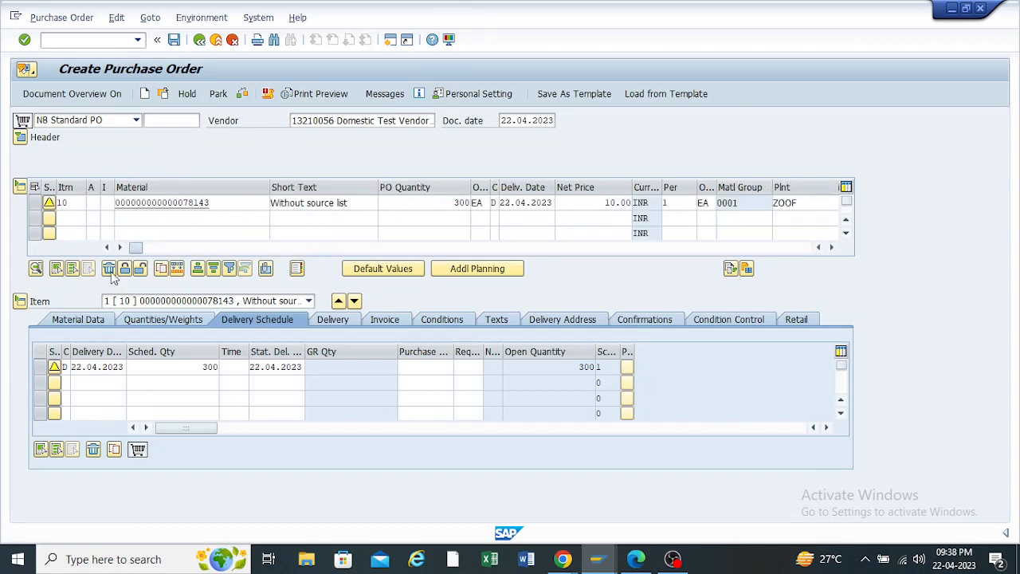
Review item 10's net price and info record, and leave the purchase order without saving it
double_click(588, 203)
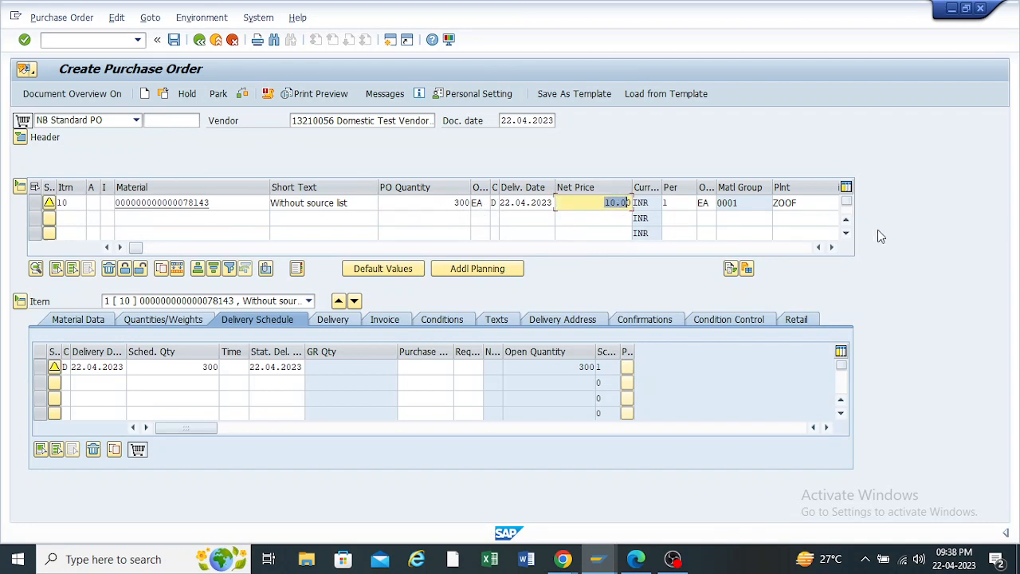
click(831, 247)
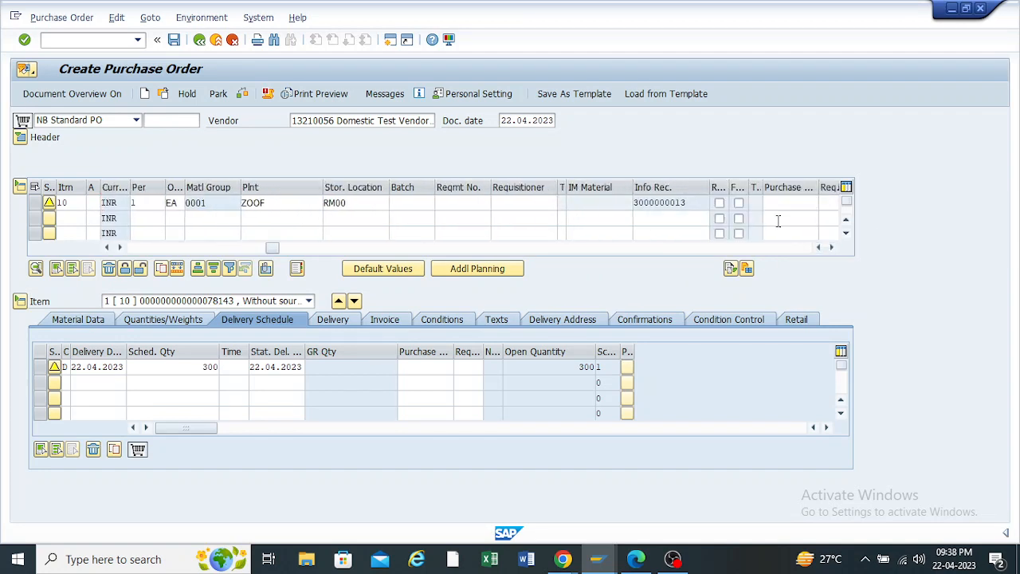
click(658, 220)
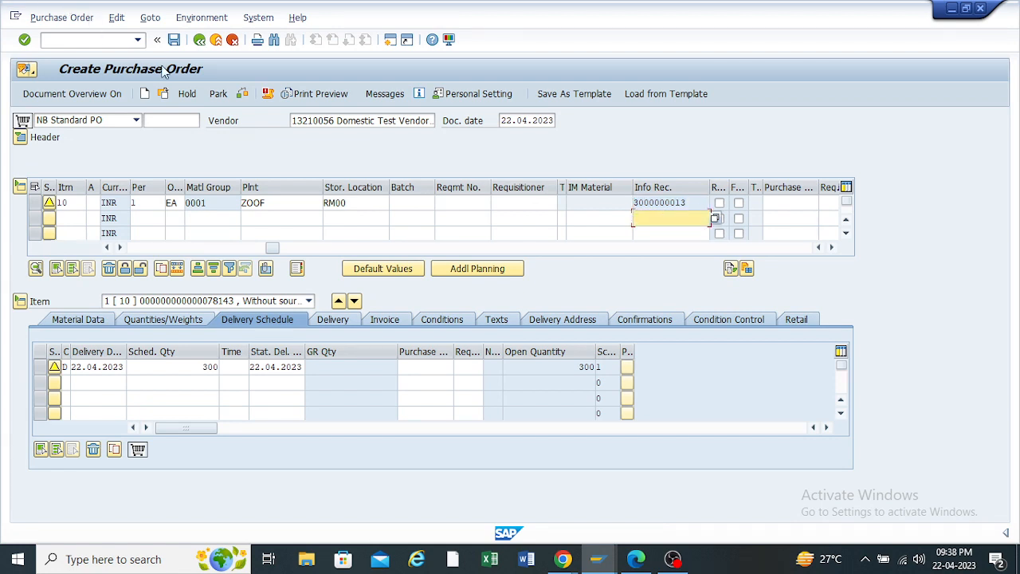
click(200, 39)
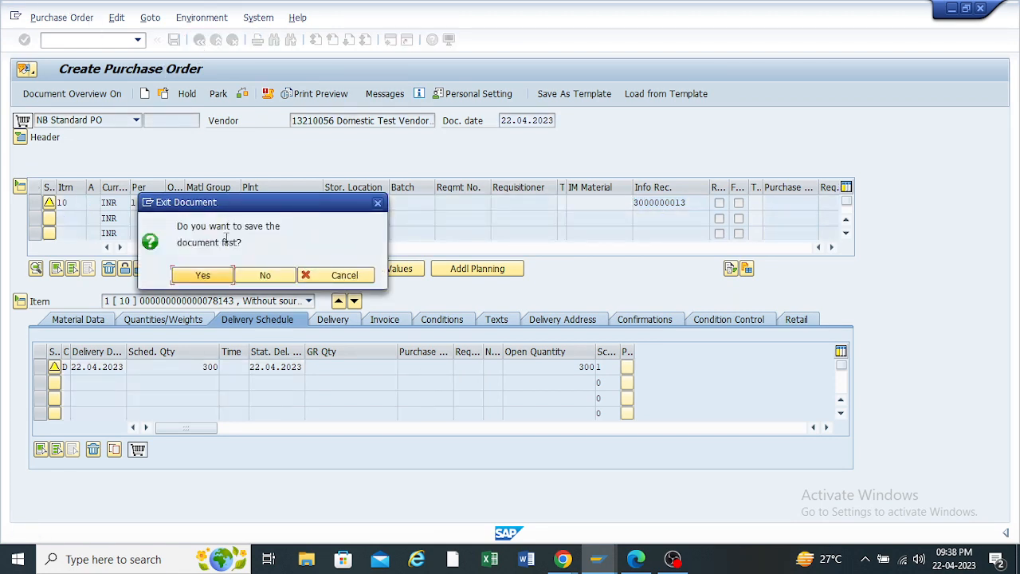
click(271, 274)
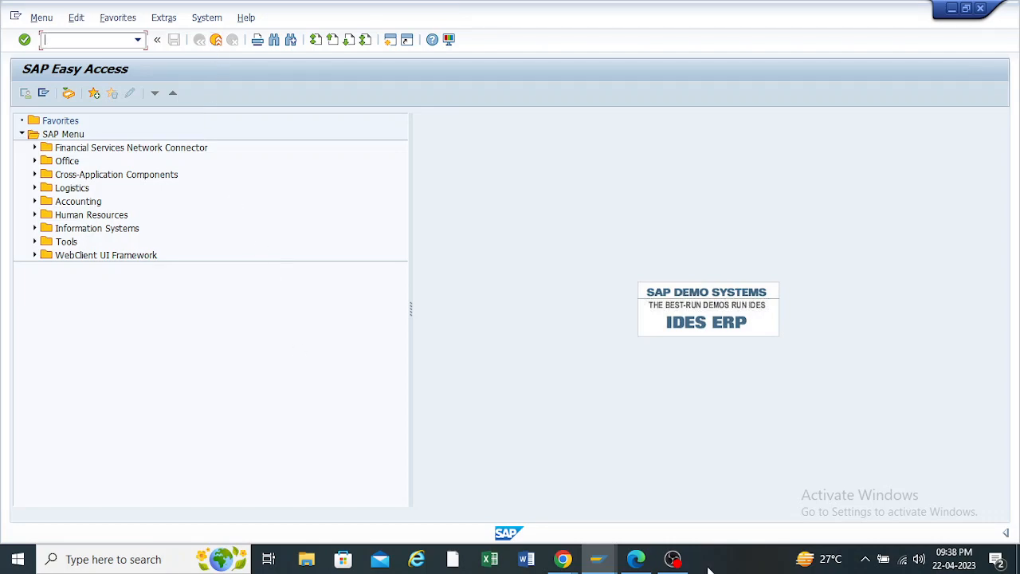
Close the Display Info Record and Materials List sessions, keeping only the SAP Easy Access session
mouse_move(593, 560)
mouse_move(515, 516)
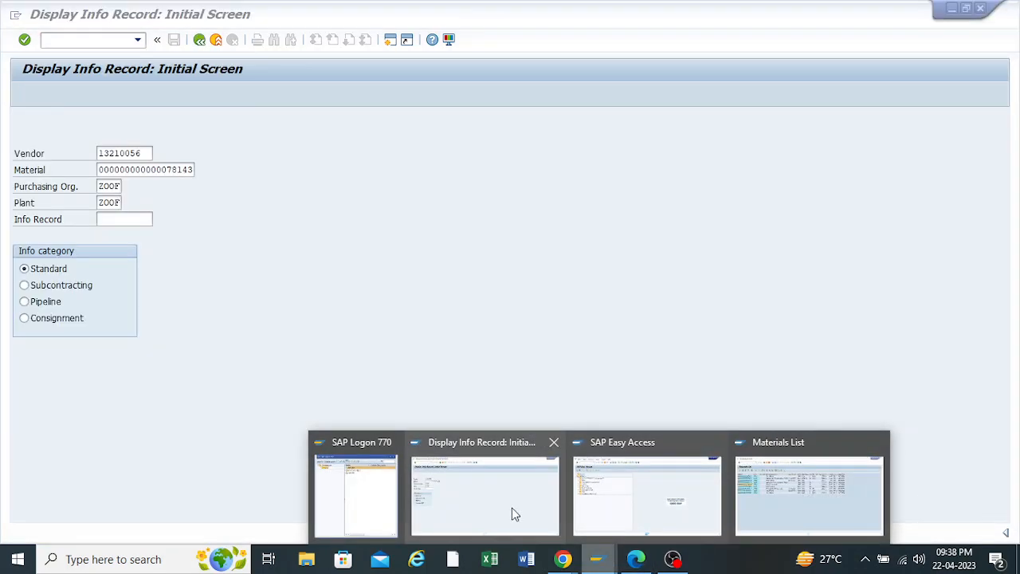
click(554, 444)
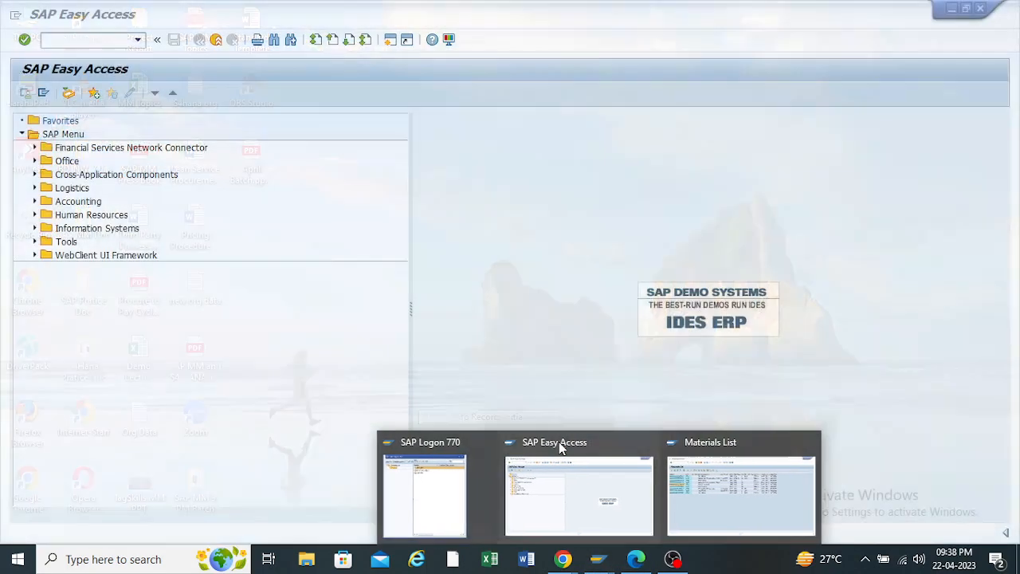
click(799, 442)
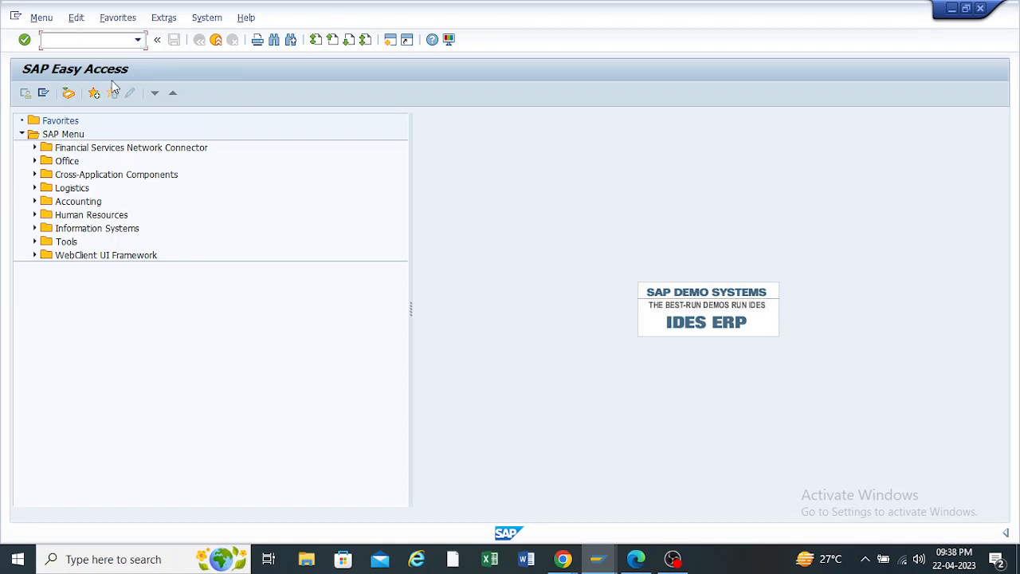
Start transaction SPRO and display the SAP Reference IMG
text(spro)
key(Return)
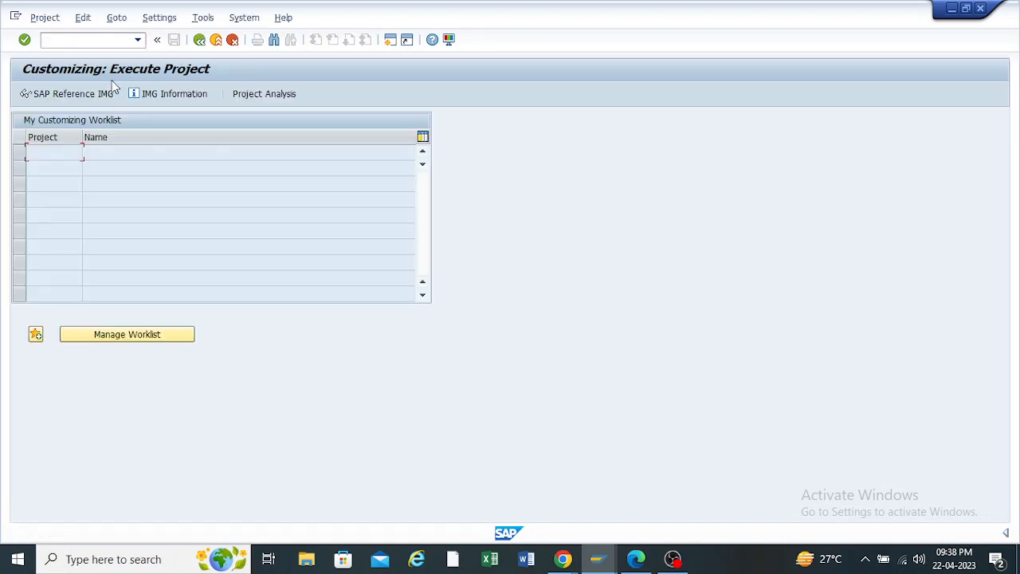
click(84, 96)
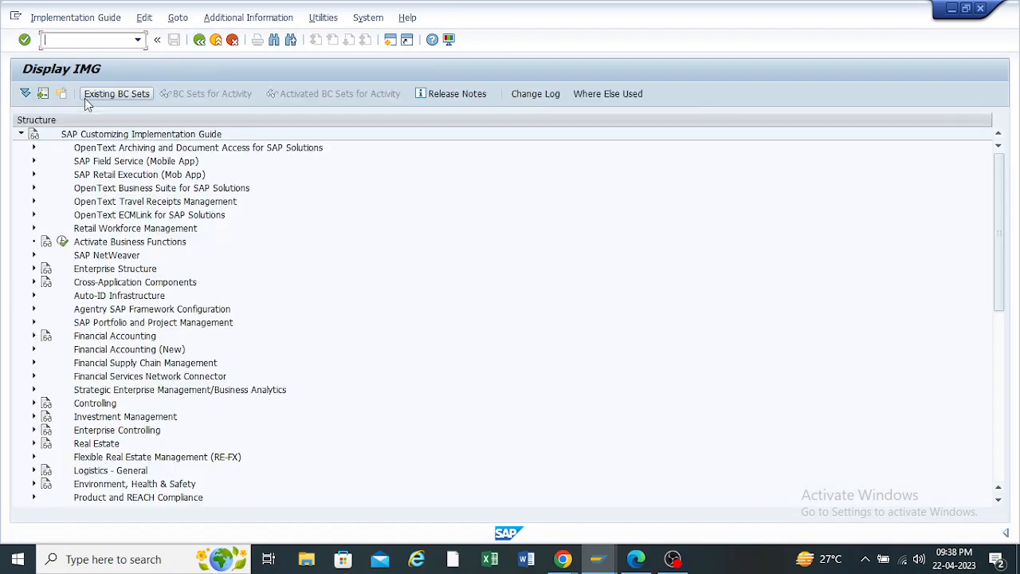
Switch to the Source List & PIR PDF in Edge and read the configuration path to Define Number Ranges
click(599, 558)
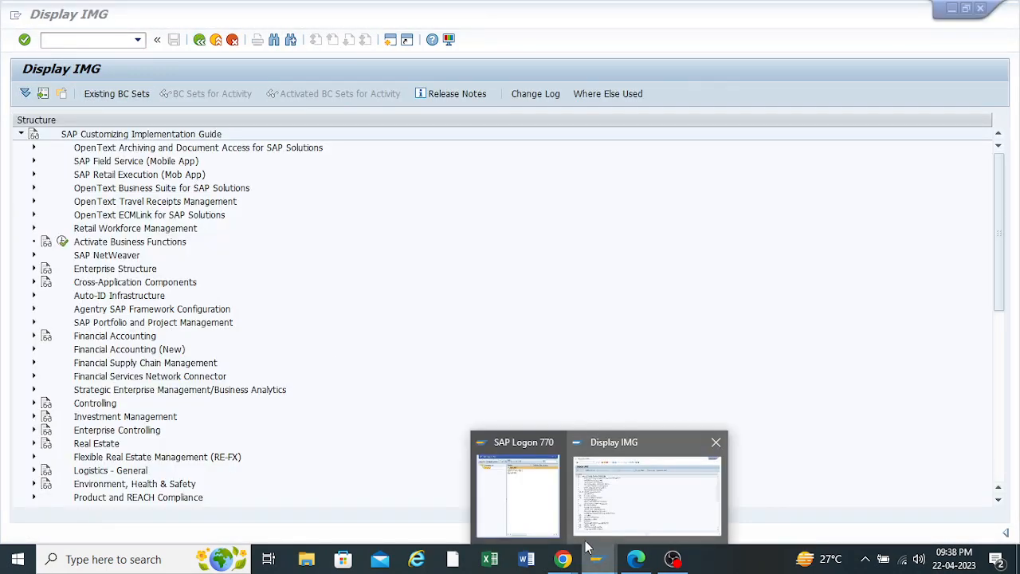
click(635, 560)
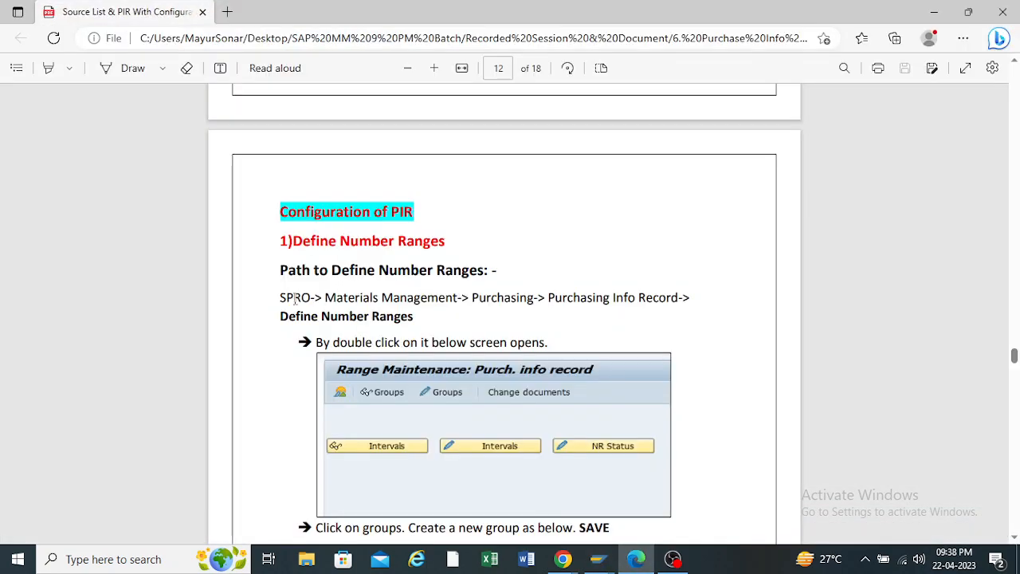
drag(280, 299, 415, 316)
click(356, 296)
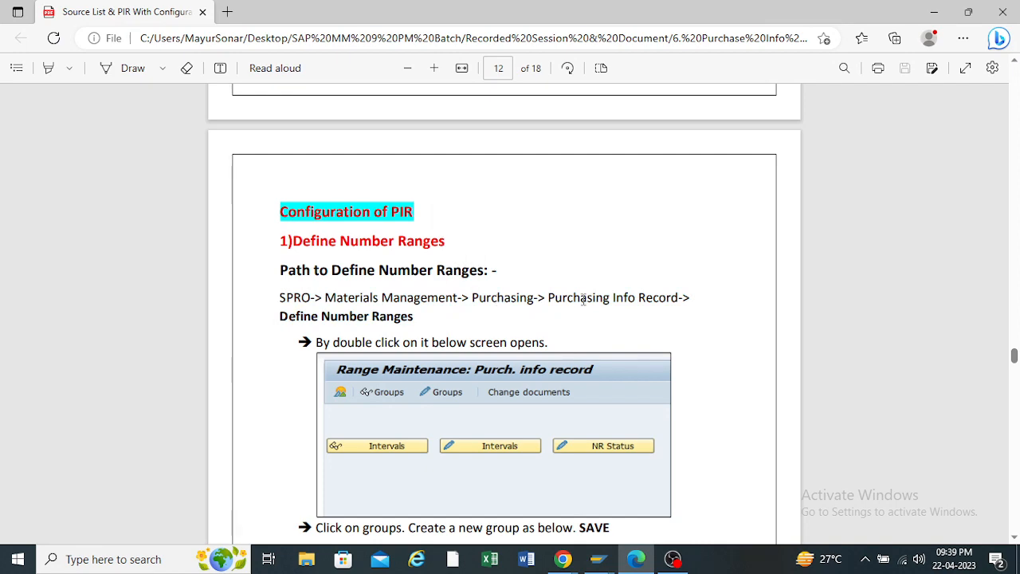
drag(593, 300, 589, 301)
drag(281, 316, 414, 316)
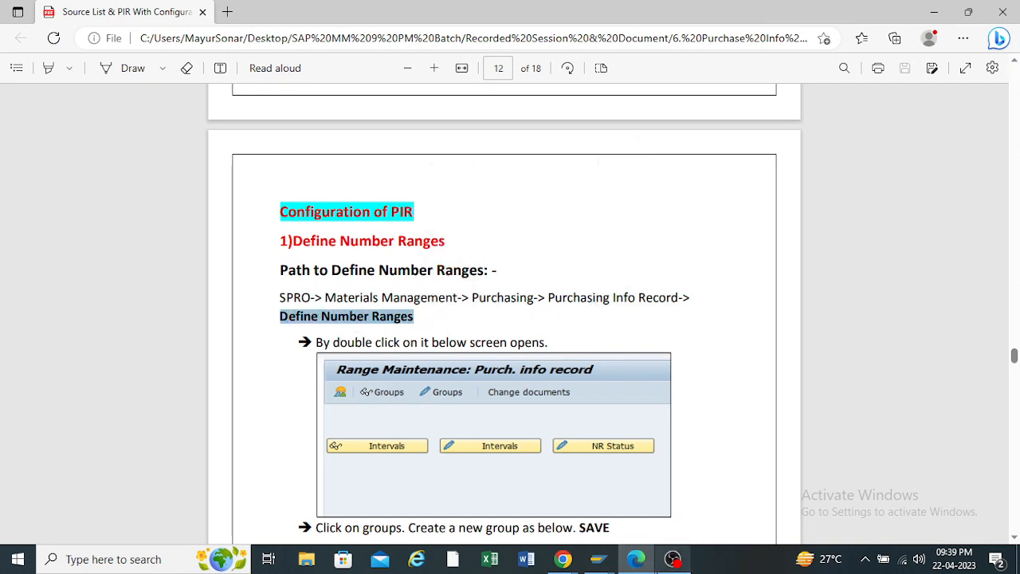
Switch back to SAP and execute Define Number Ranges in the IMG under Materials Management, Purchasing, Purchasing Info Record
click(646, 564)
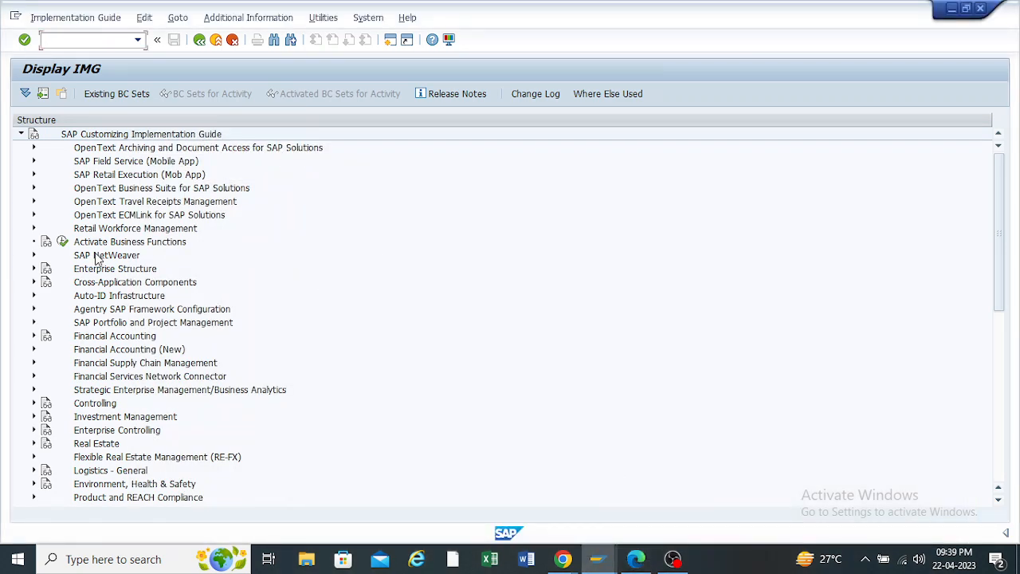
scroll(40, 287, down, 4)
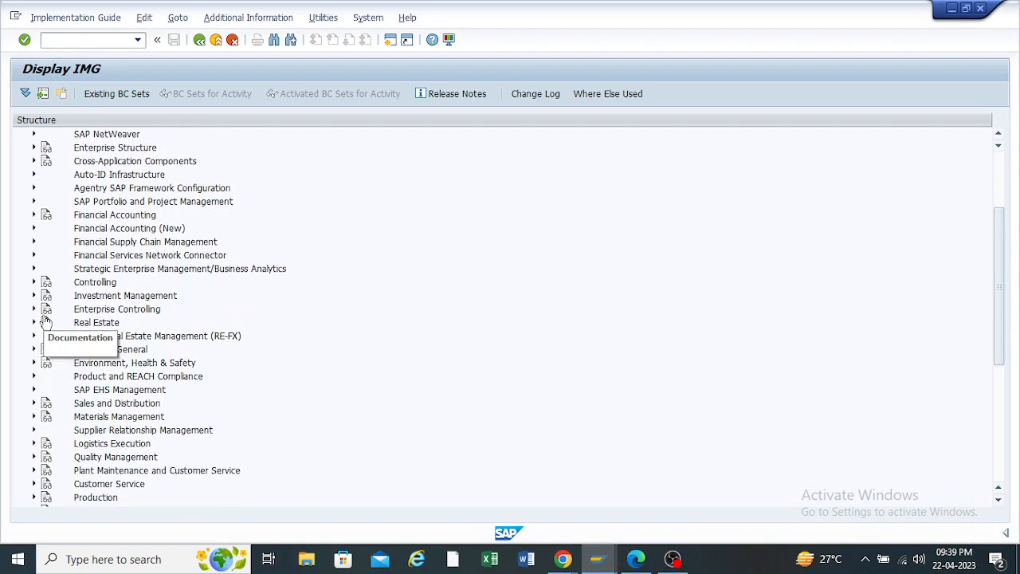
scroll(36, 331, down, 2)
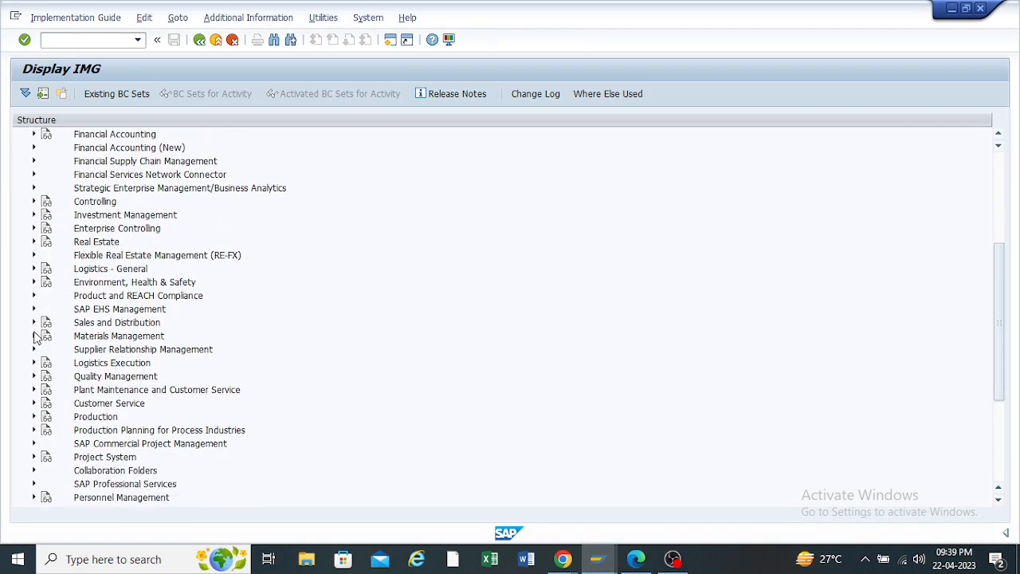
click(33, 336)
scroll(60, 327, down, 2)
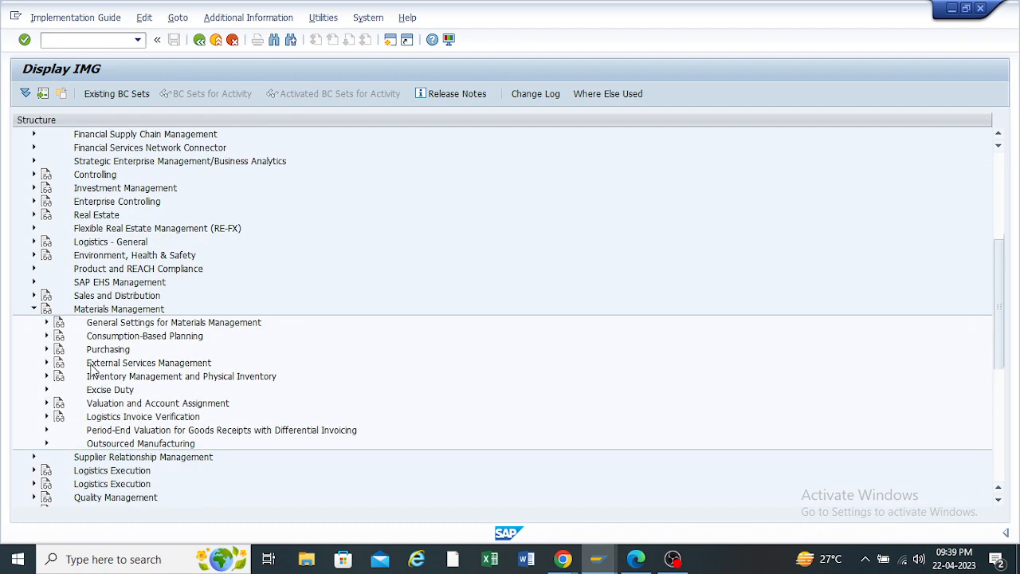
click(46, 322)
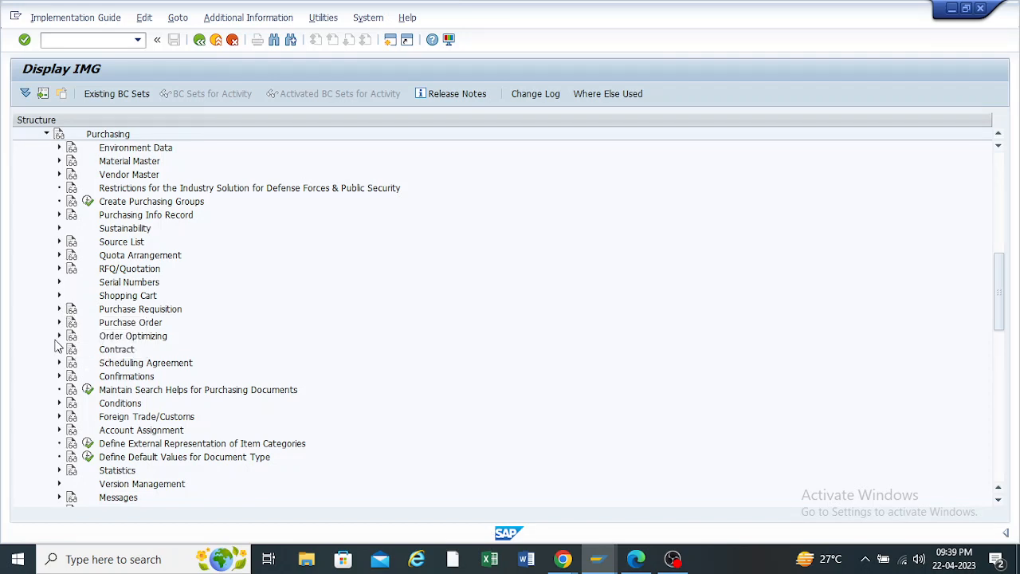
click(59, 215)
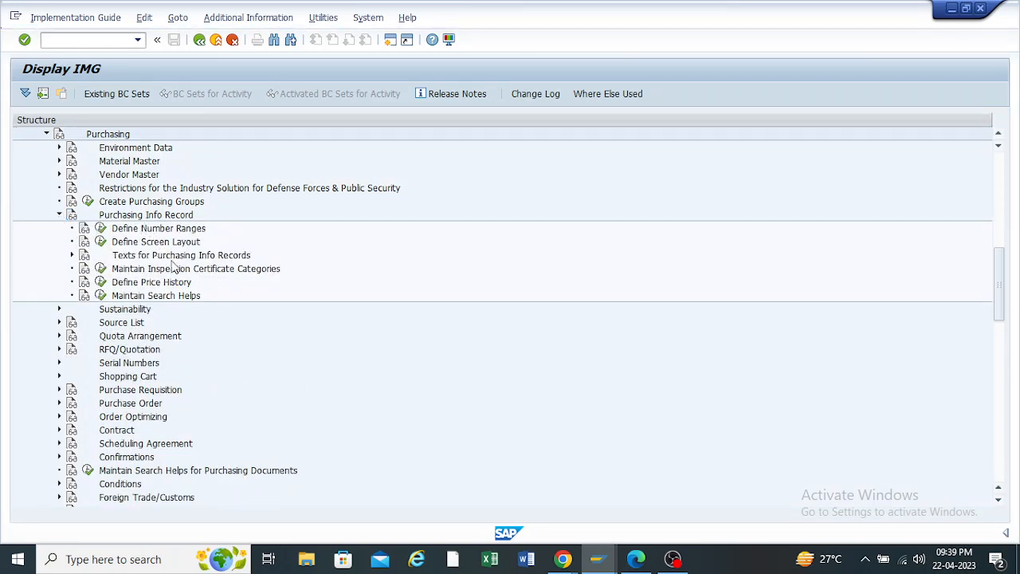
click(100, 231)
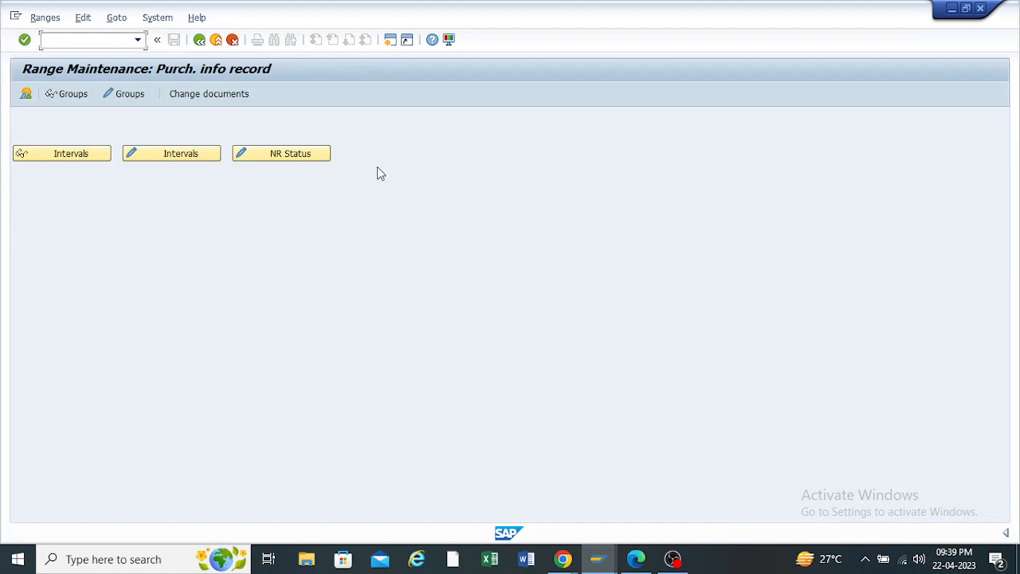
Open the info record number range groups for maintenance, look through them and create a new group named NR of PIR ZOOF
click(123, 94)
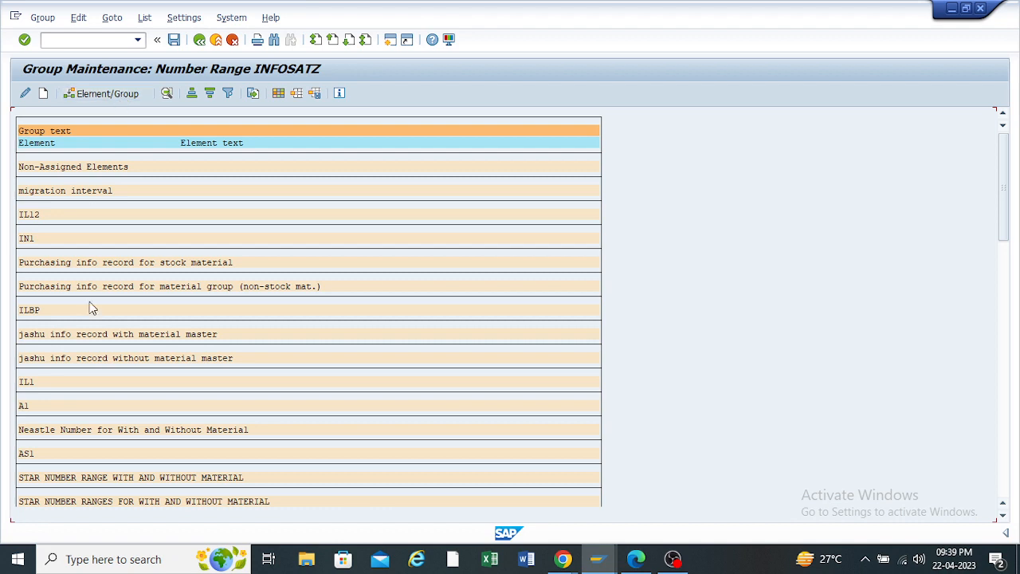
scroll(95, 302, down, 5)
scroll(106, 303, down, 2)
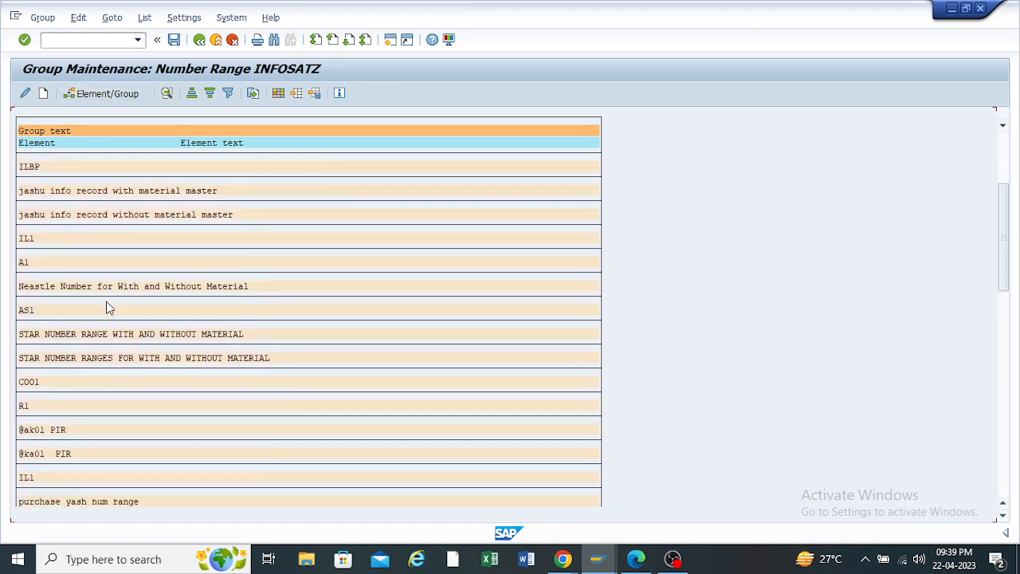
scroll(109, 307, up, 1)
scroll(107, 309, up, 4)
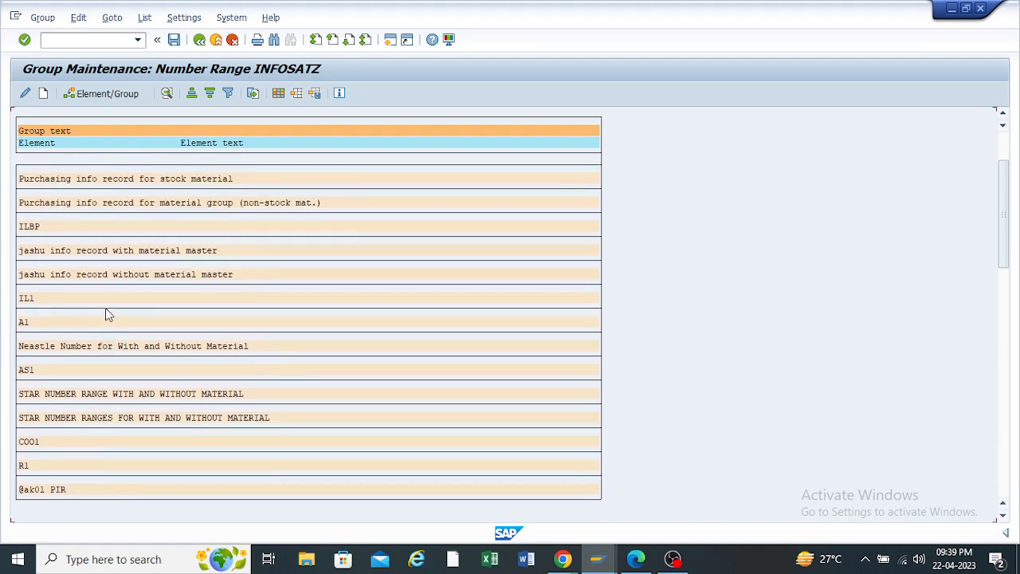
click(45, 93)
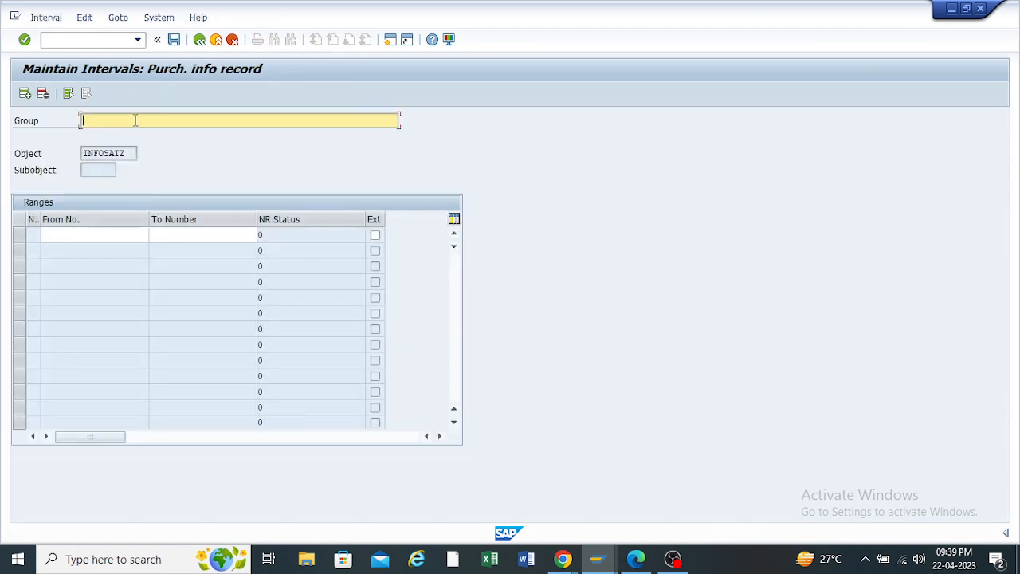
text(NR of PIR ZC)
text(OF)
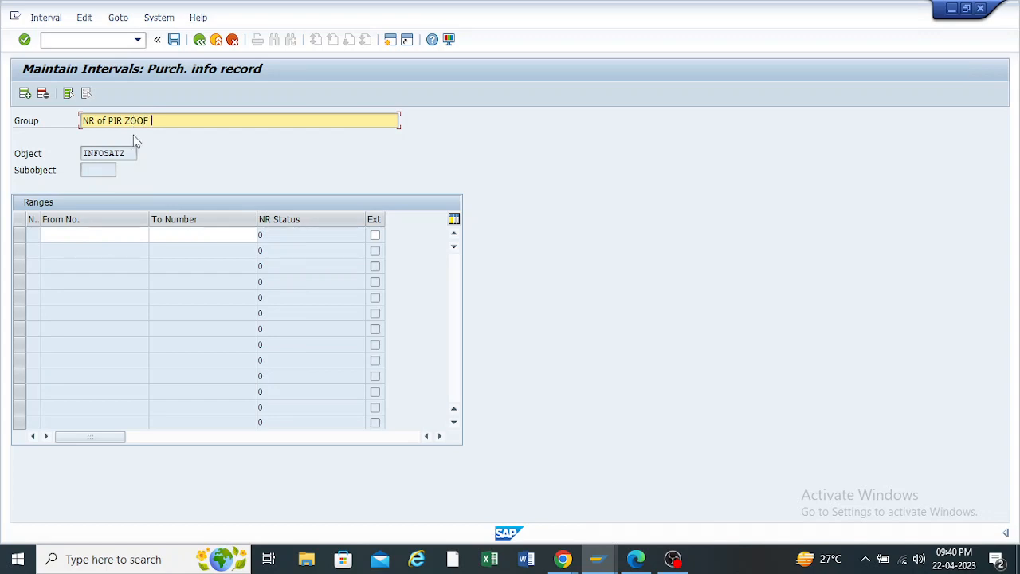
click(86, 236)
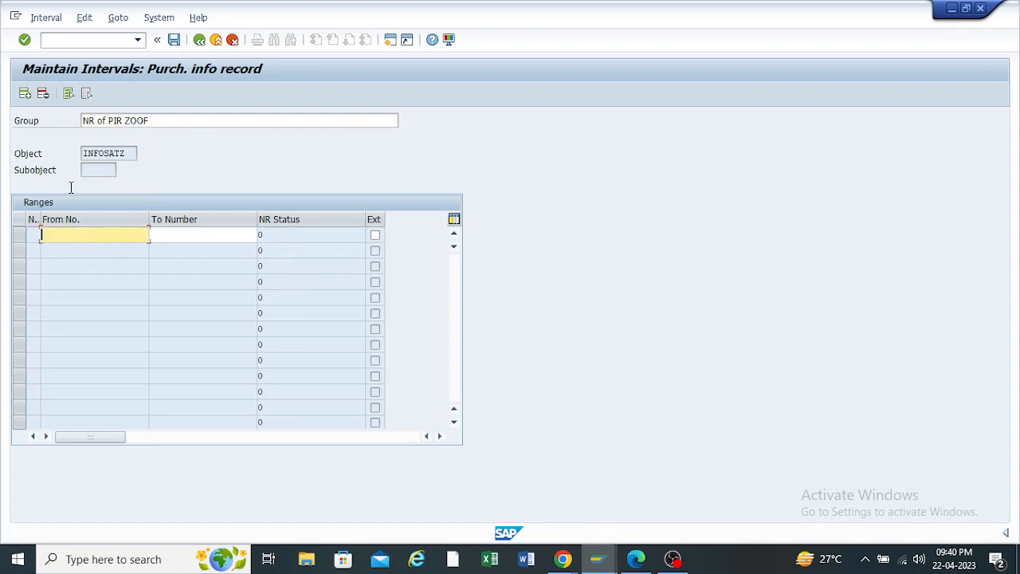
click(46, 17)
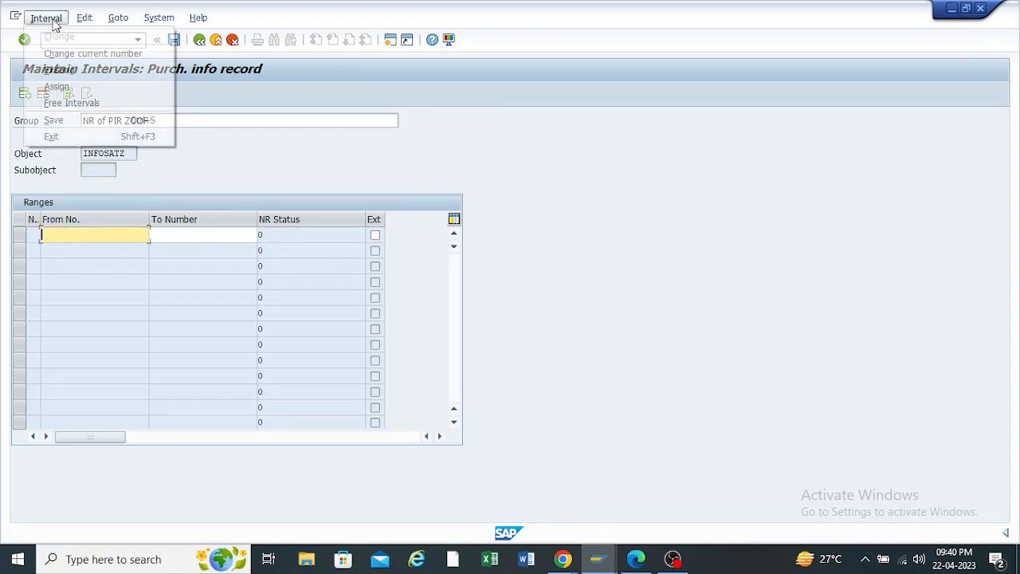
click(59, 103)
scroll(136, 256, down, 3)
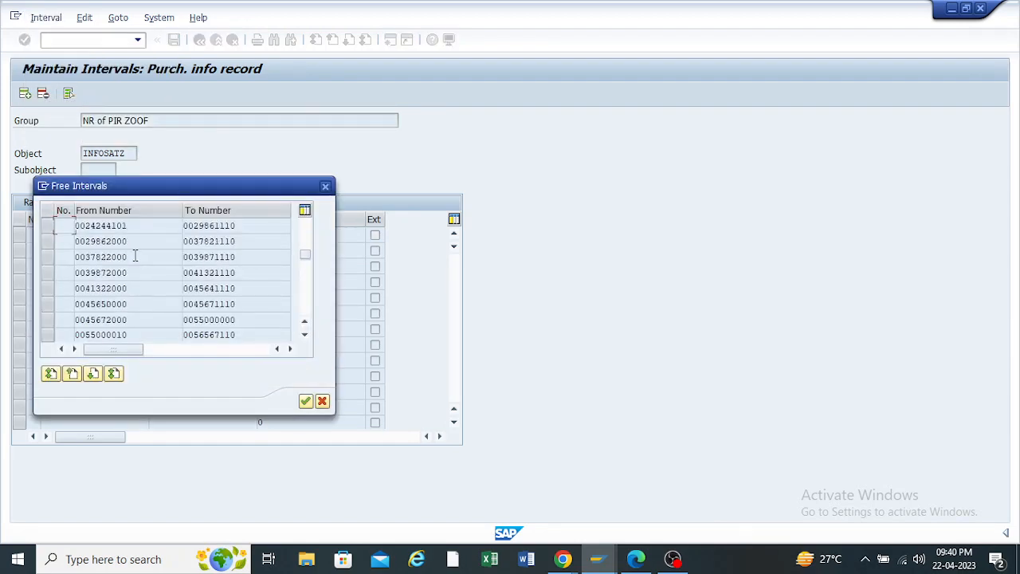
scroll(135, 256, down, 10)
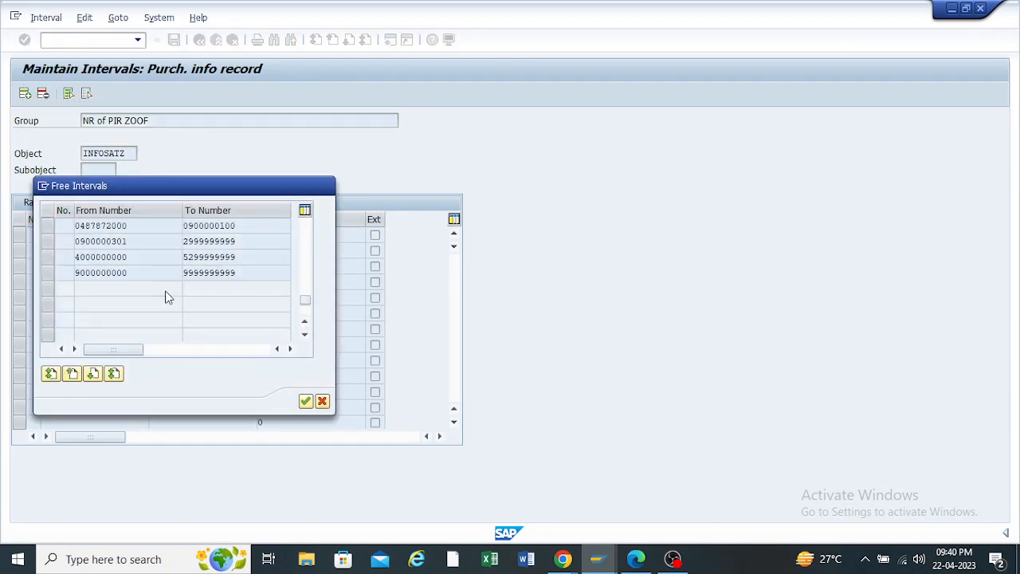
scroll(168, 297, up, 3)
scroll(167, 297, down, 3)
drag(135, 271, 74, 274)
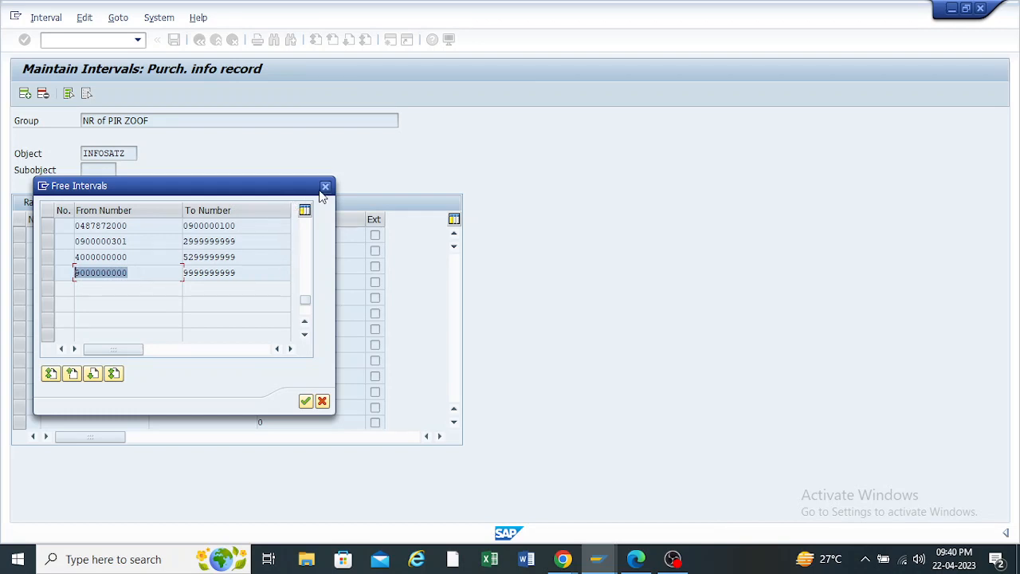
click(118, 273)
key(Return)
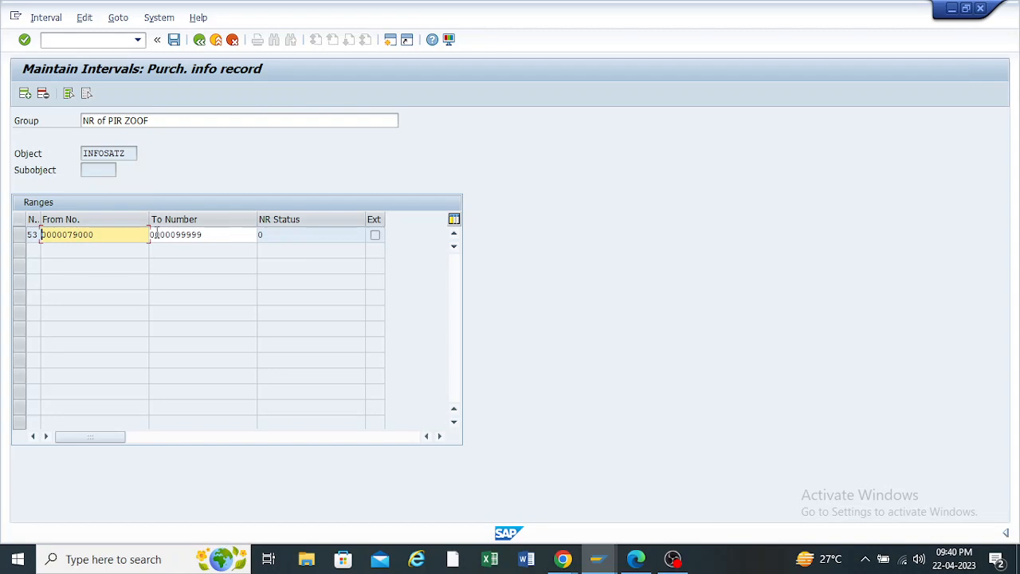
click(45, 18)
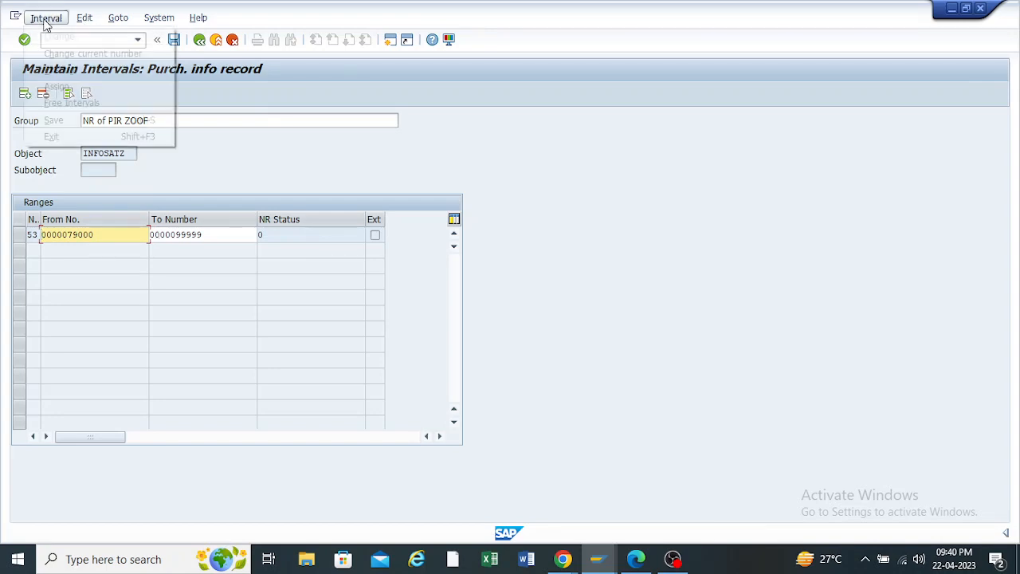
click(64, 103)
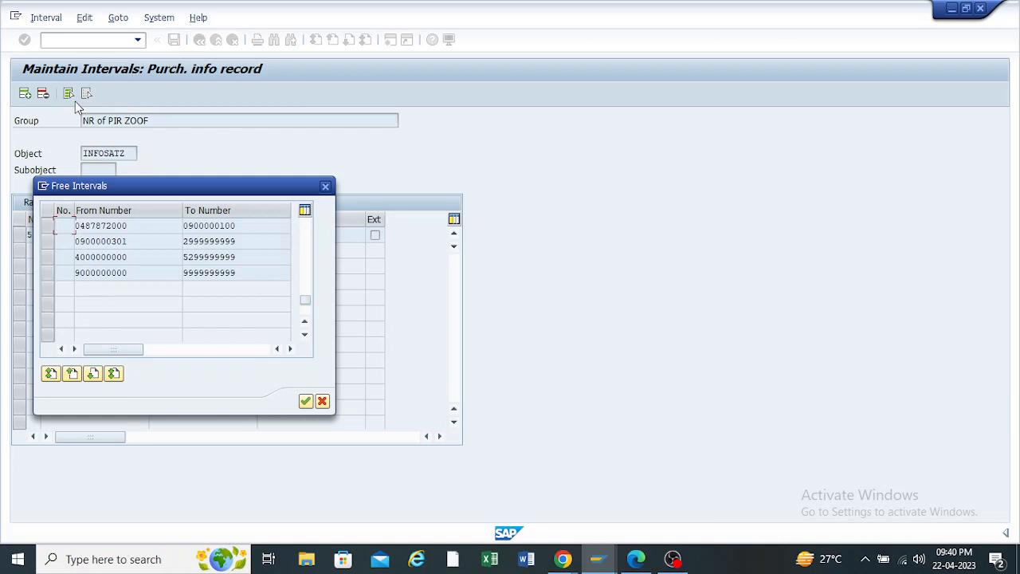
double_click(106, 273)
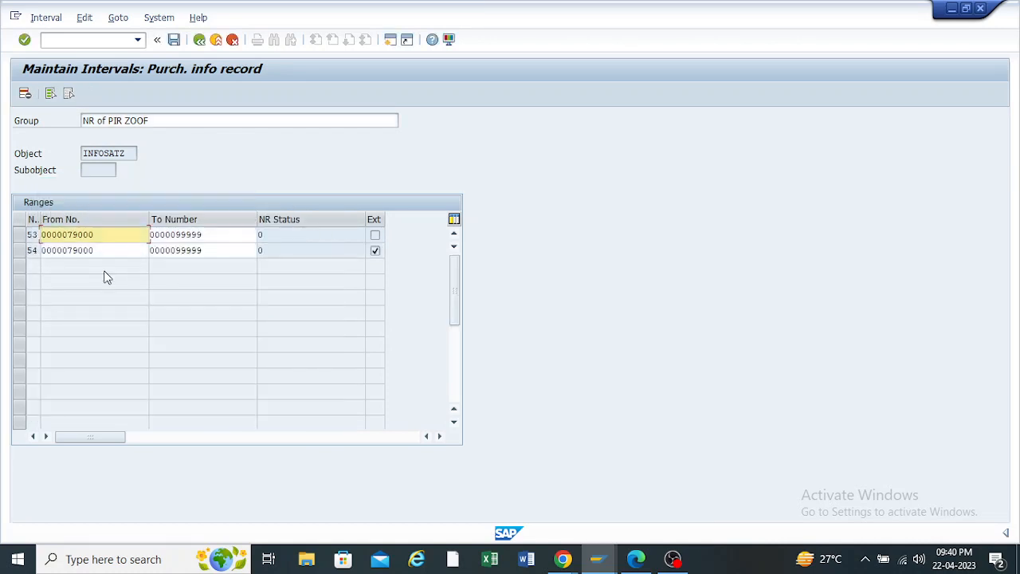
Delete both number ranges from the NR of PIR ZOOF group
click(22, 247)
click(21, 234)
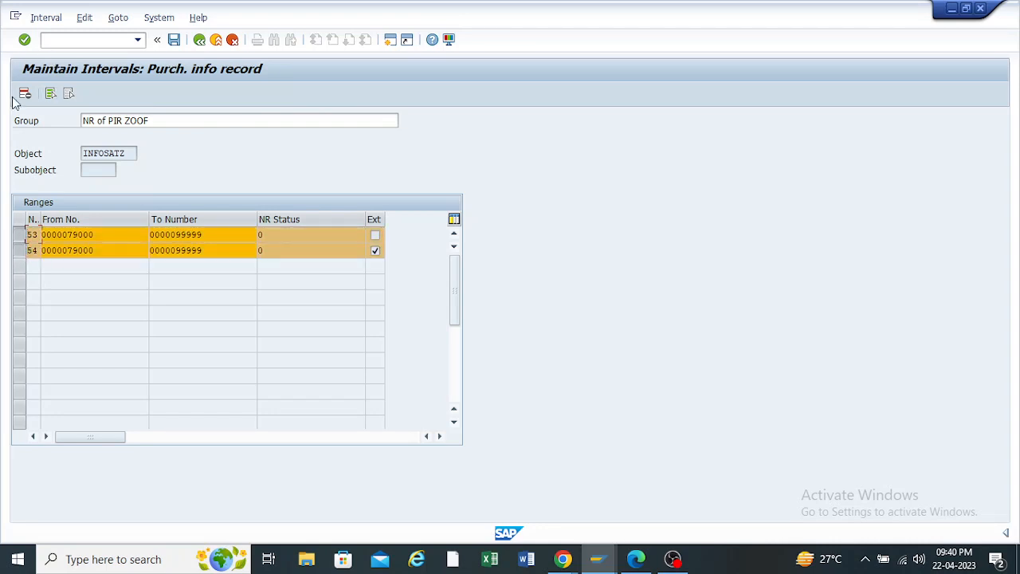
click(25, 94)
click(56, 236)
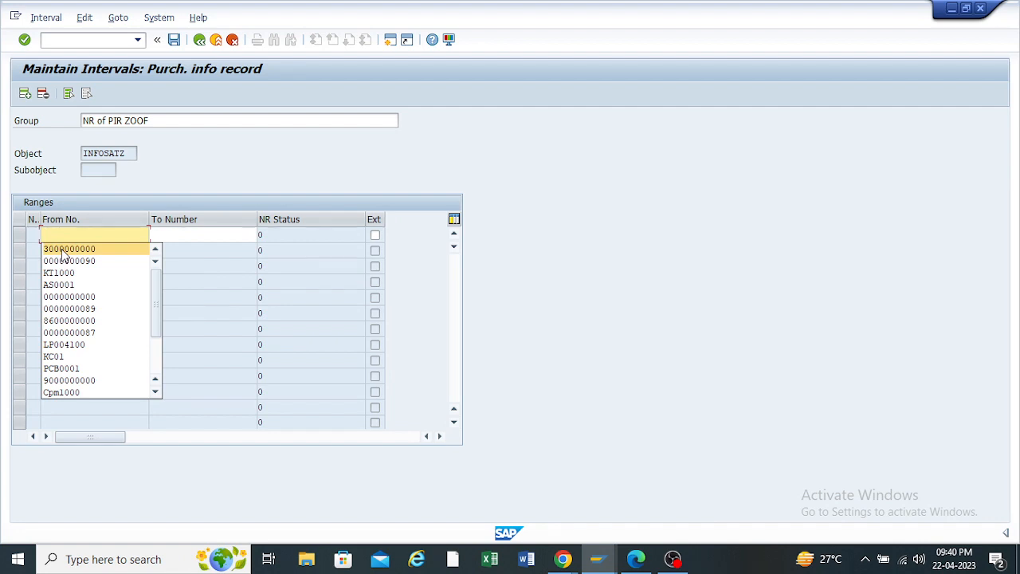
click(62, 235)
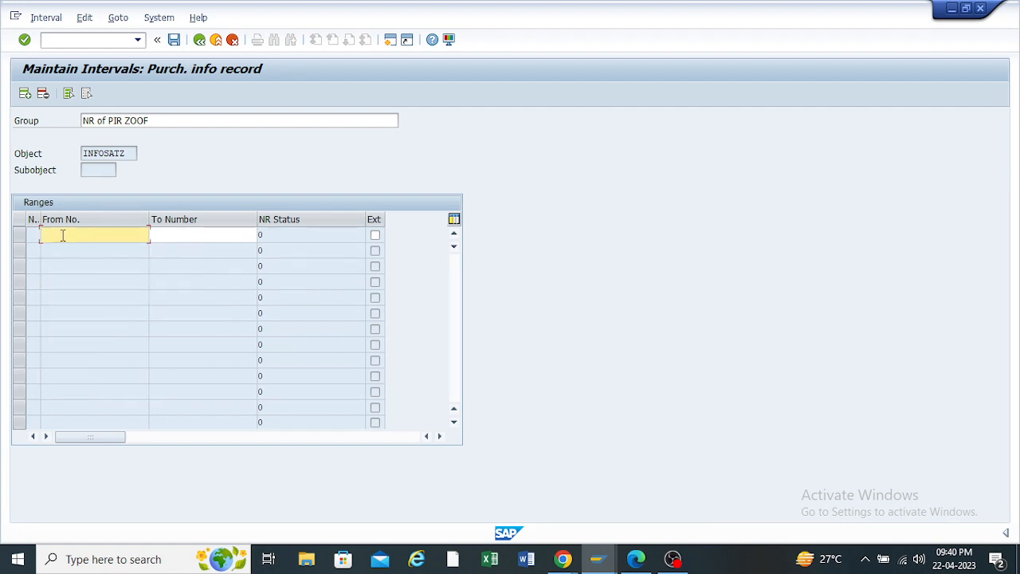
text(4000000000)
click(176, 236)
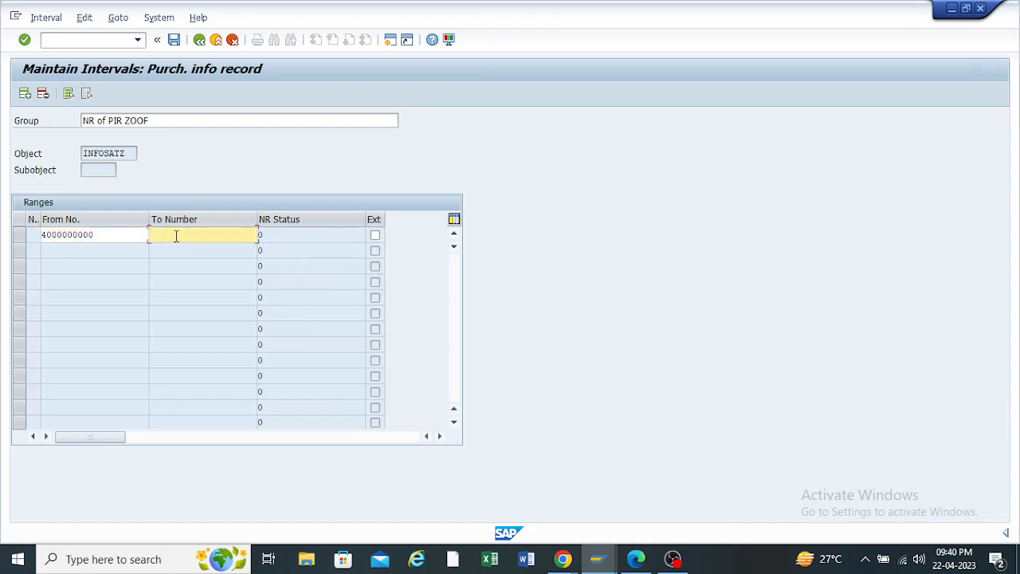
text(4999999999)
key(Return)
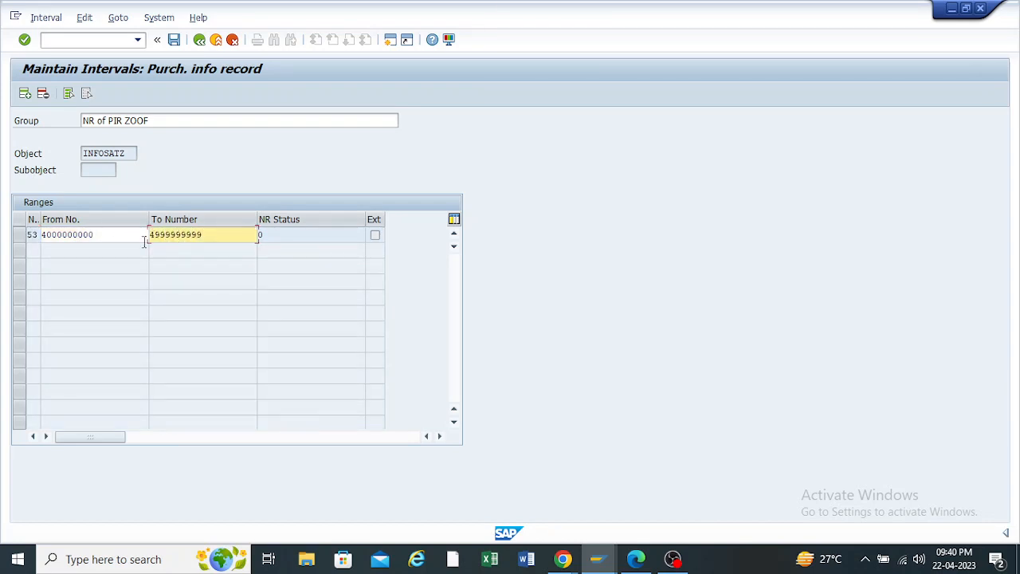
Save the new number range of the NR of PIR ZOOF group and acknowledge the dialog
drag(111, 234, 38, 236)
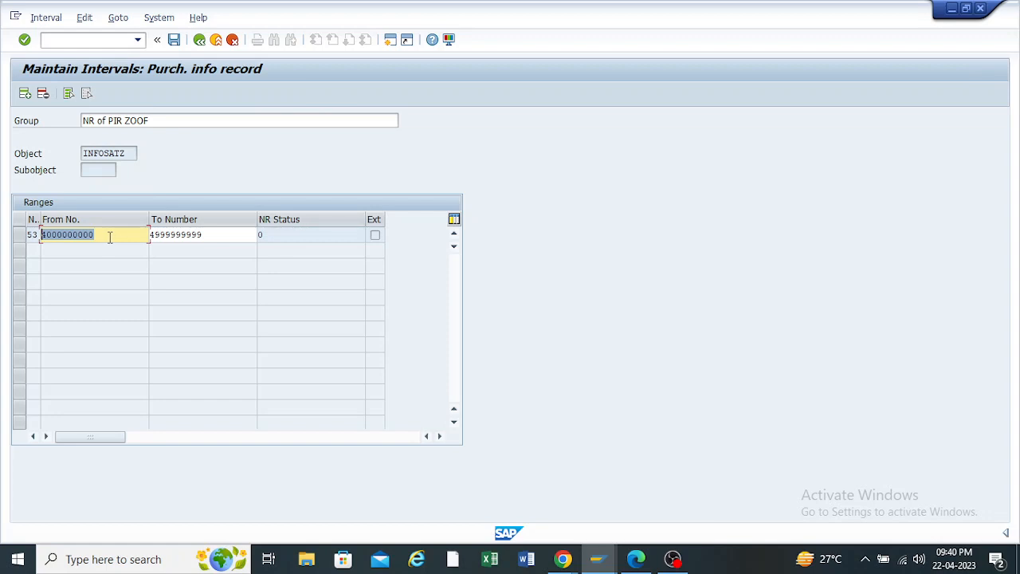
click(174, 40)
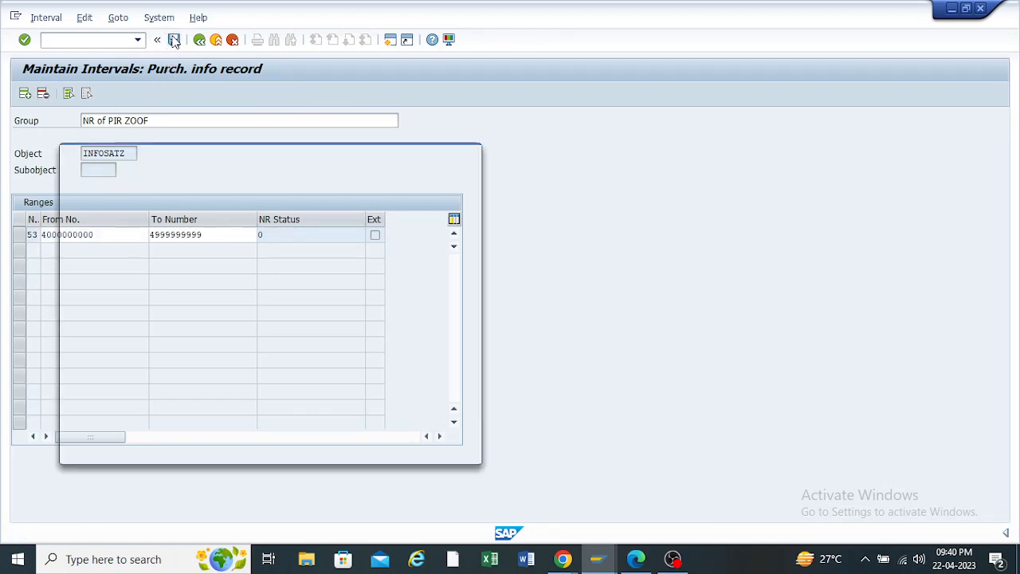
click(420, 451)
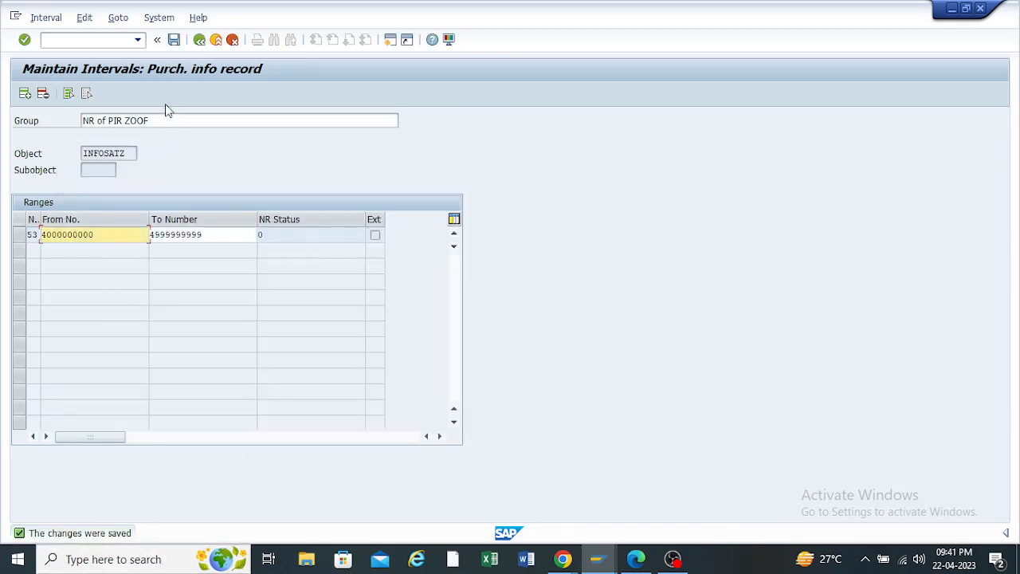
drag(96, 235, 13, 239)
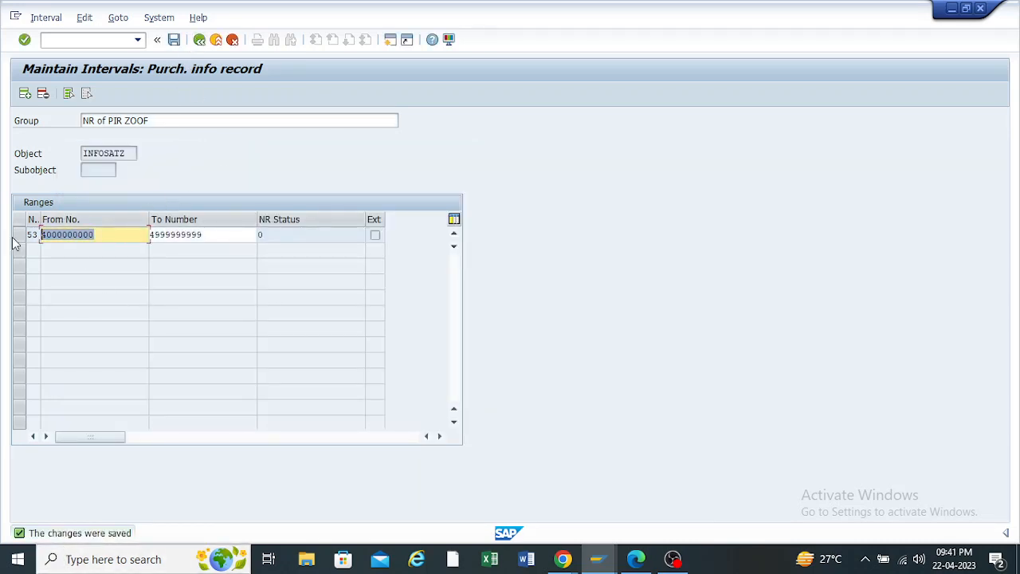
drag(221, 234, 138, 215)
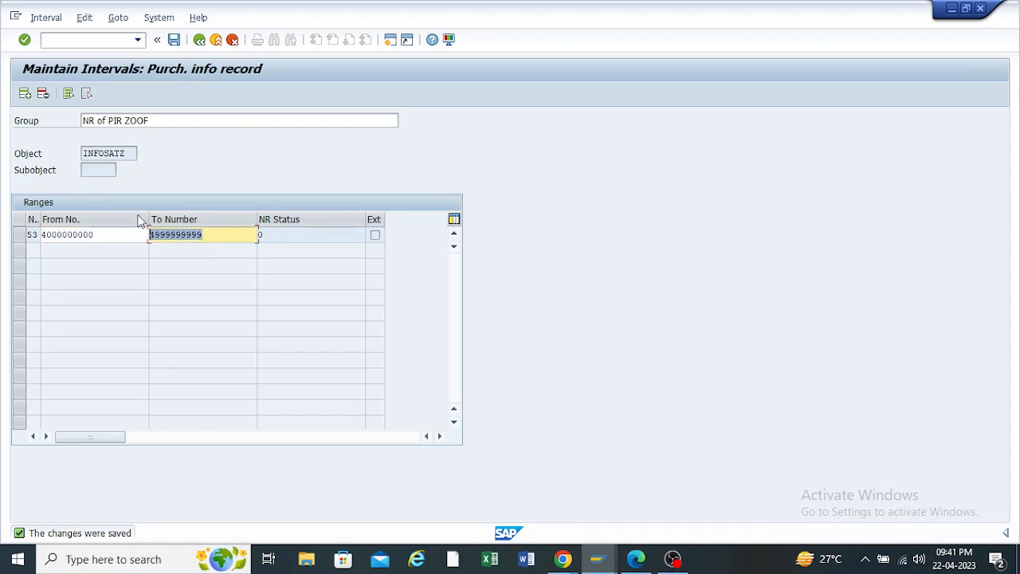
Return to the group overview and select the NR of PIR ZOOF group
click(199, 40)
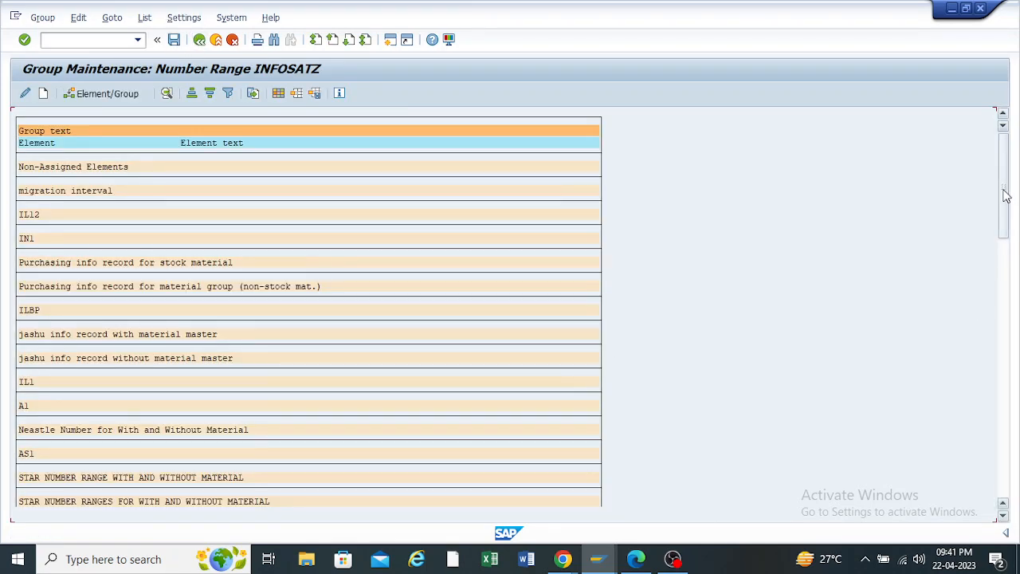
drag(1005, 193, 1004, 448)
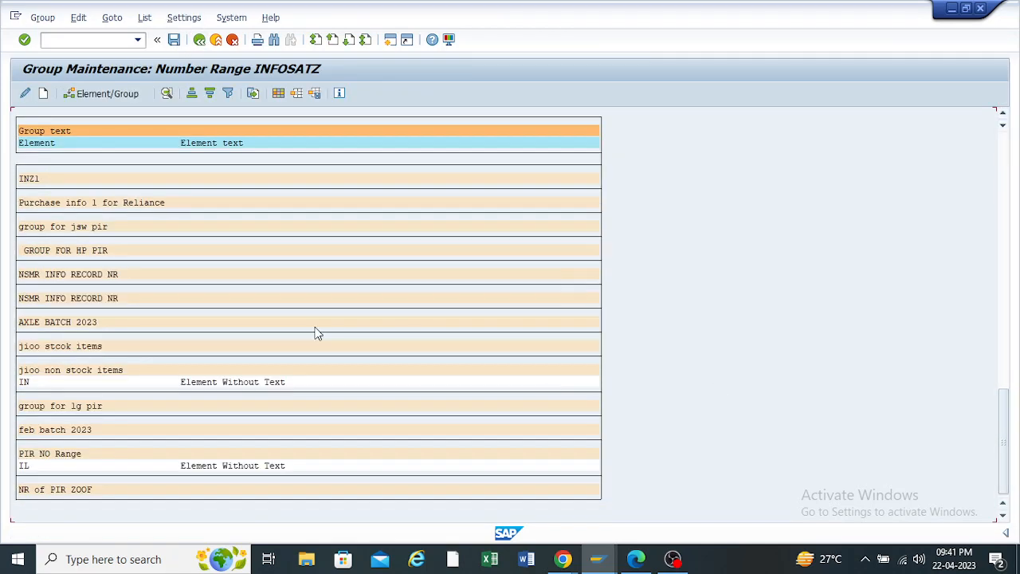
click(74, 489)
click(46, 490)
Switch to the PDF guide in Edge and read what element groups IL and IN stand for and how to assign them
click(635, 560)
scroll(505, 327, down, 10)
scroll(504, 326, down, 8)
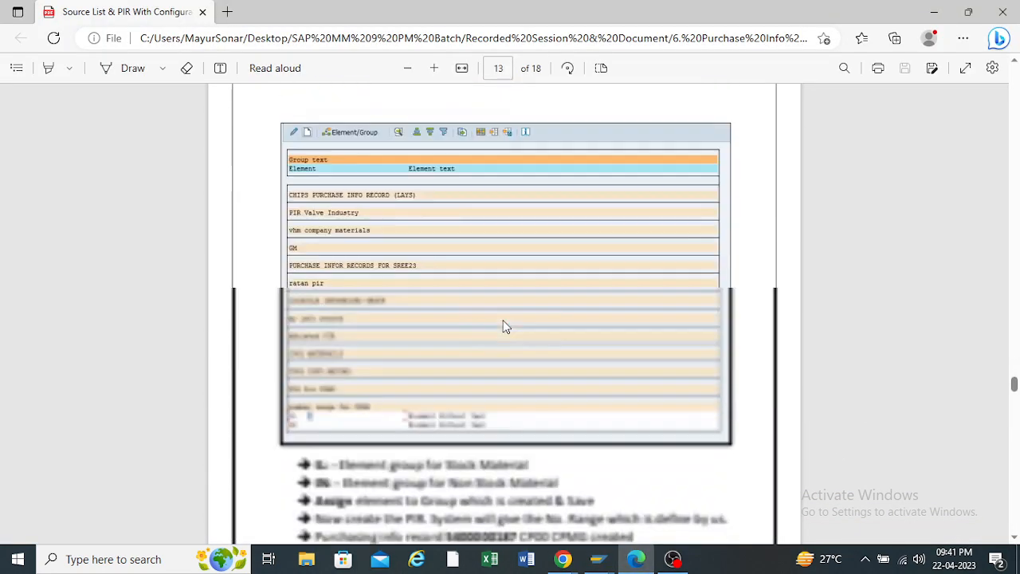
scroll(504, 323, up, 2)
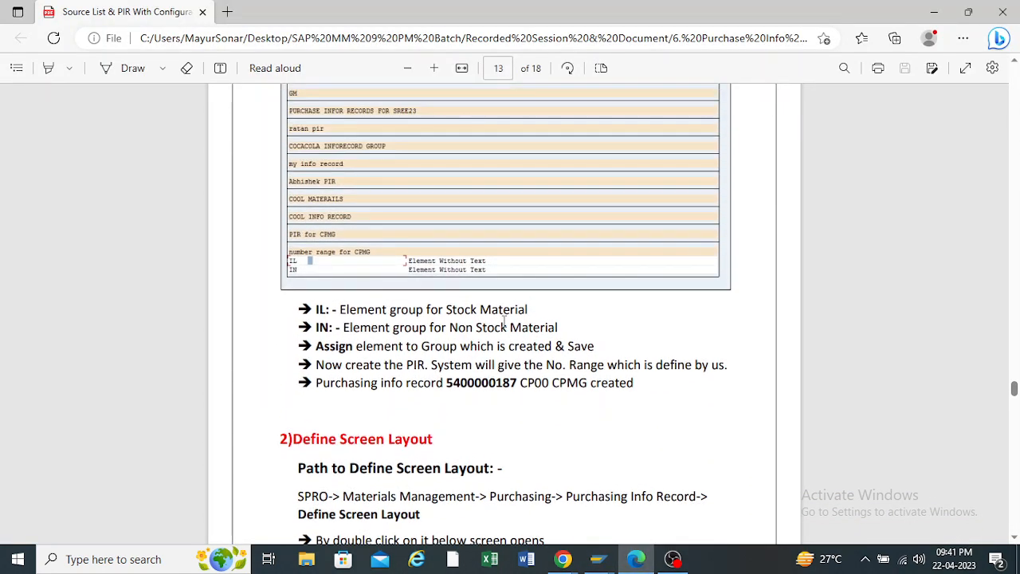
drag(317, 308, 324, 313)
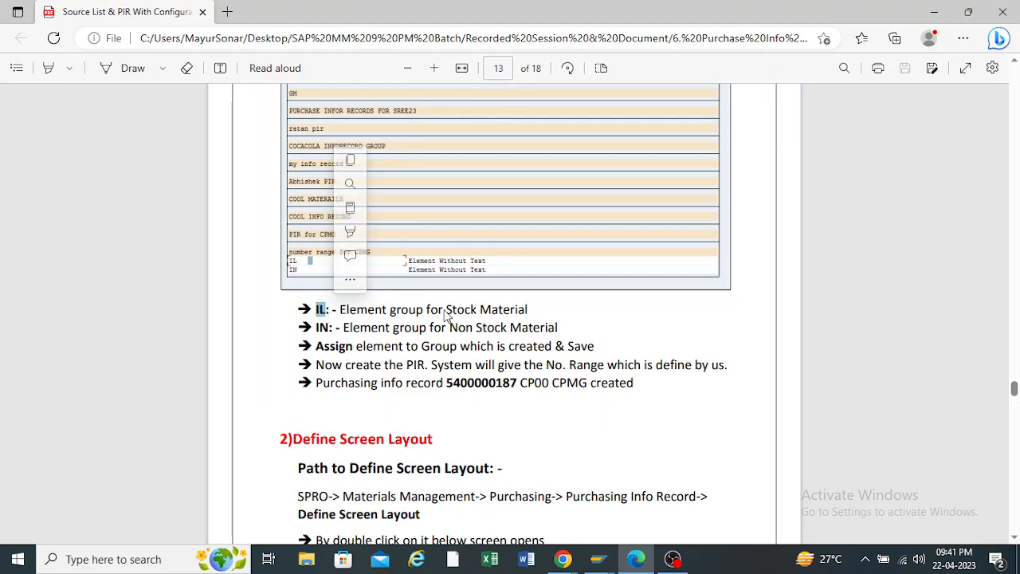
drag(446, 311, 556, 325)
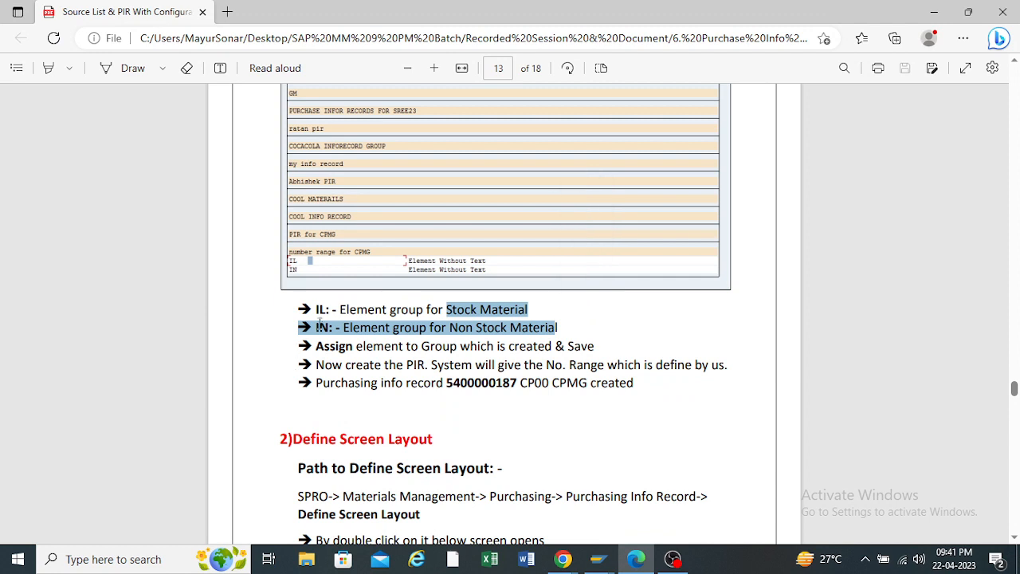
click(321, 327)
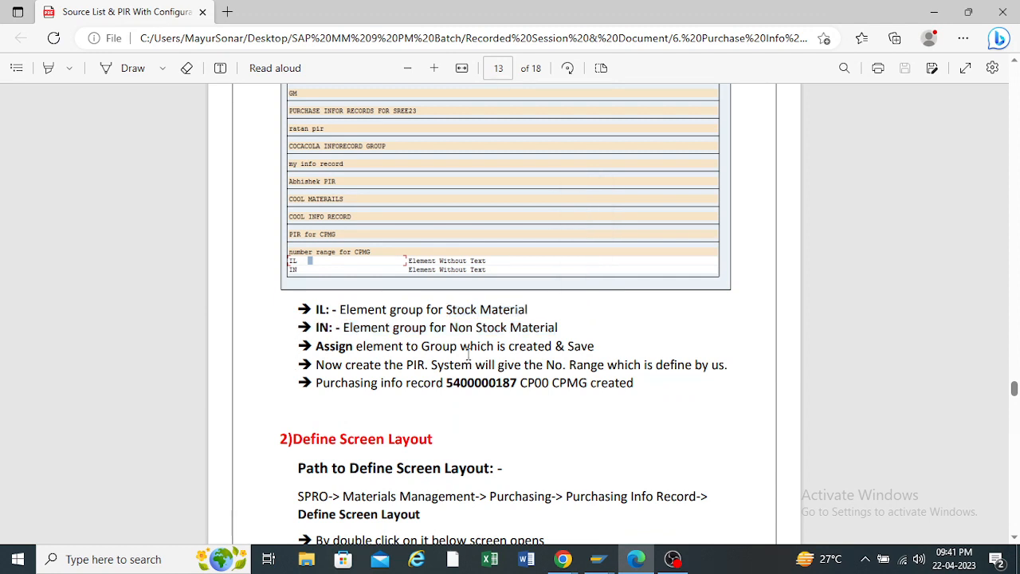
drag(450, 327, 566, 335)
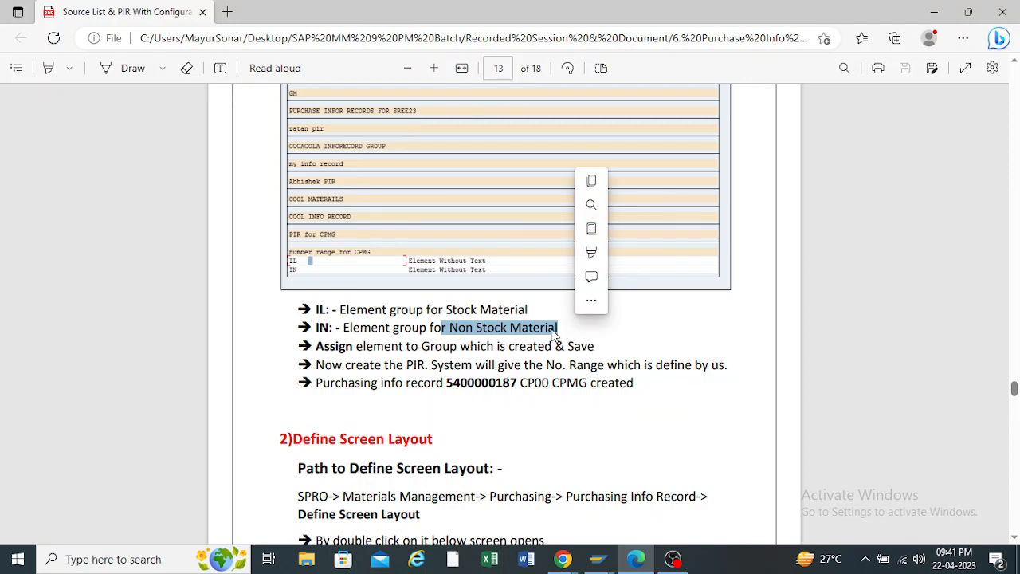
click(554, 329)
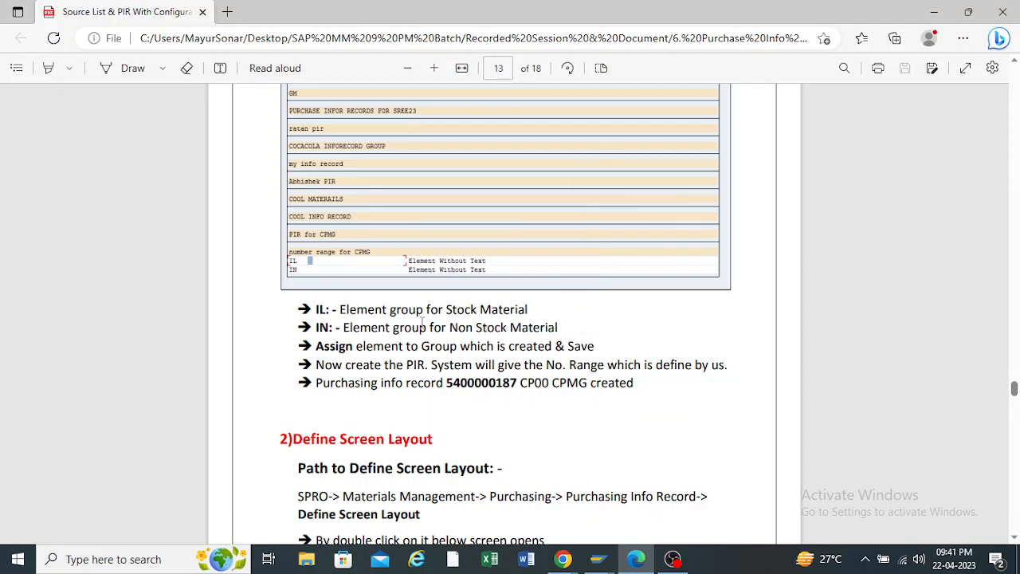
drag(317, 309, 333, 328)
click(317, 311)
Switch back to SAP and assign element IL from PIR NO Range to the group NR of PIR ZOOF
click(599, 558)
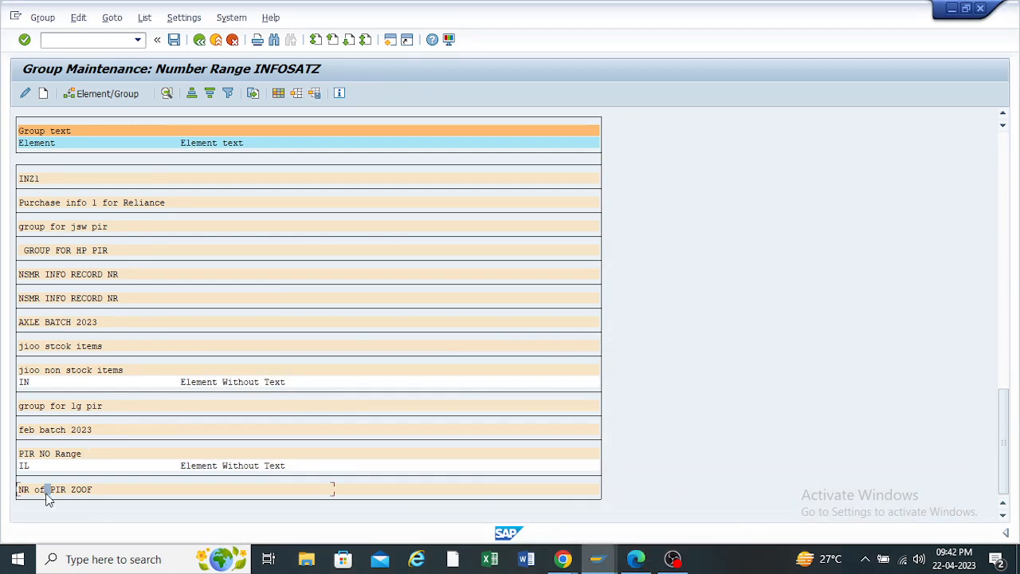
click(26, 470)
right_click(25, 470)
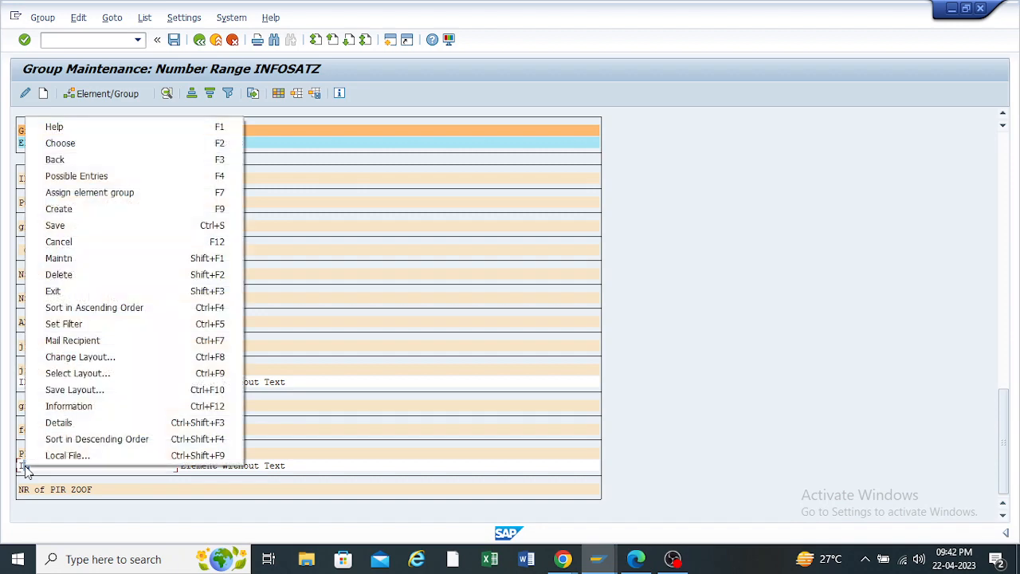
click(110, 193)
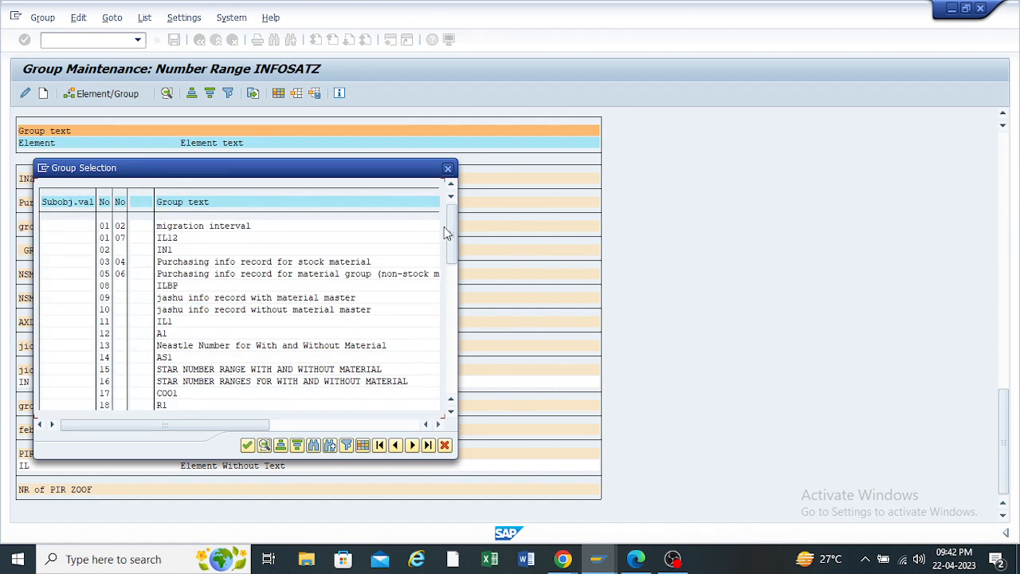
drag(447, 231, 462, 353)
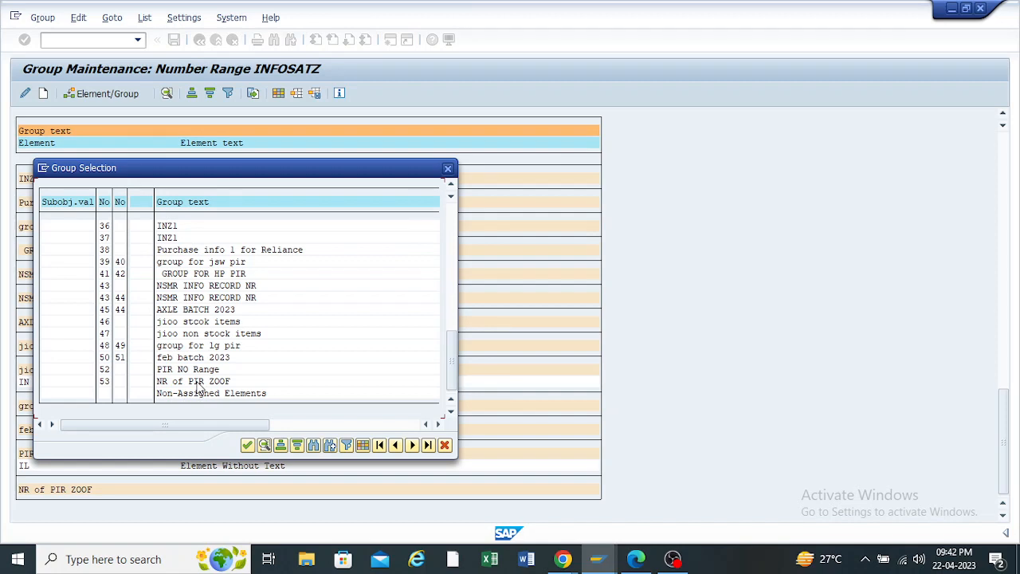
double_click(198, 391)
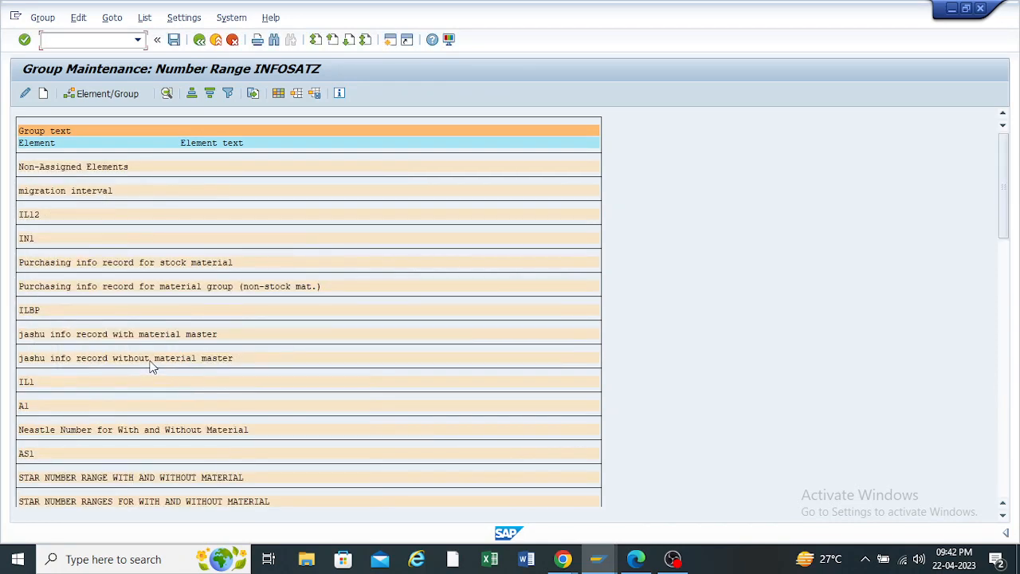
Check element IL under NR of PIR ZOOF in the group list and save the assignment
scroll(157, 369, down, 2)
drag(1006, 169, 1006, 422)
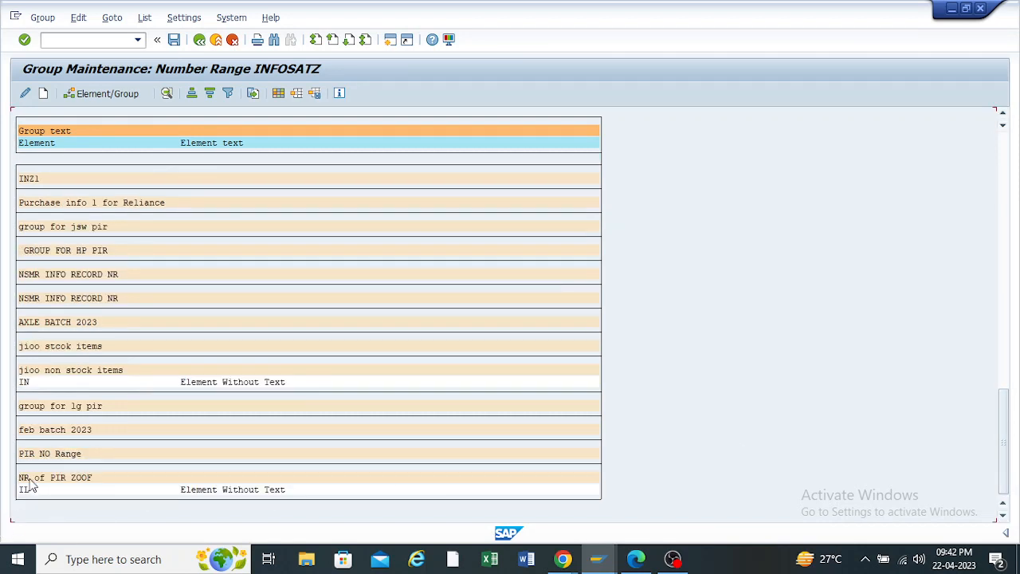
click(175, 40)
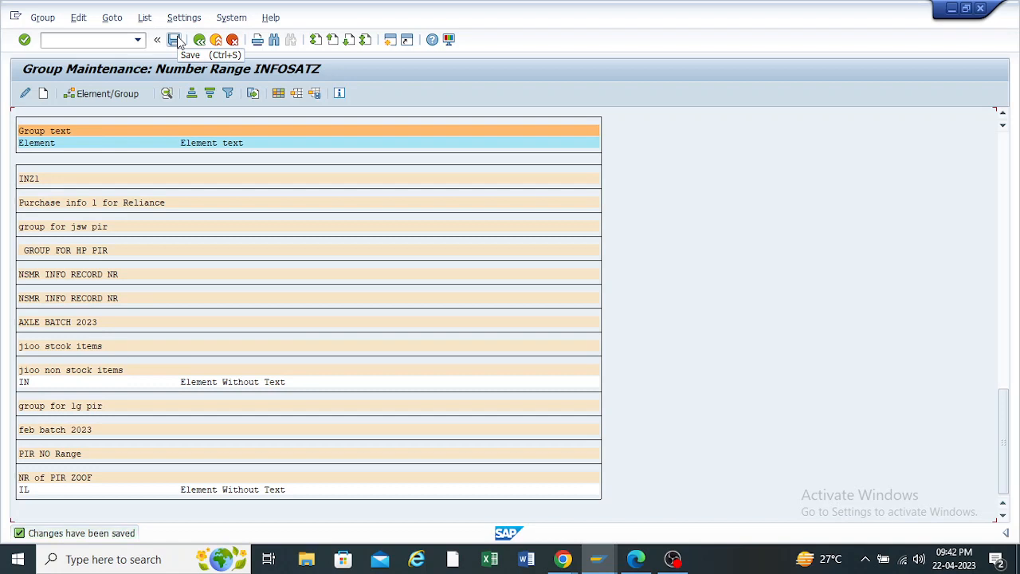
Open a new SAP session and start transaction me11 to create an info record
mouse_move(597, 559)
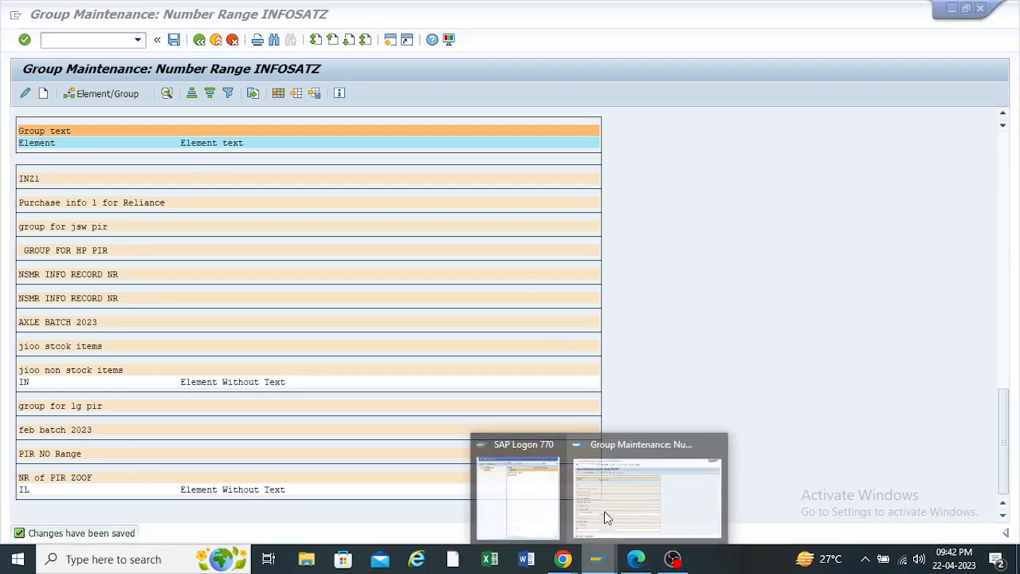
click(614, 486)
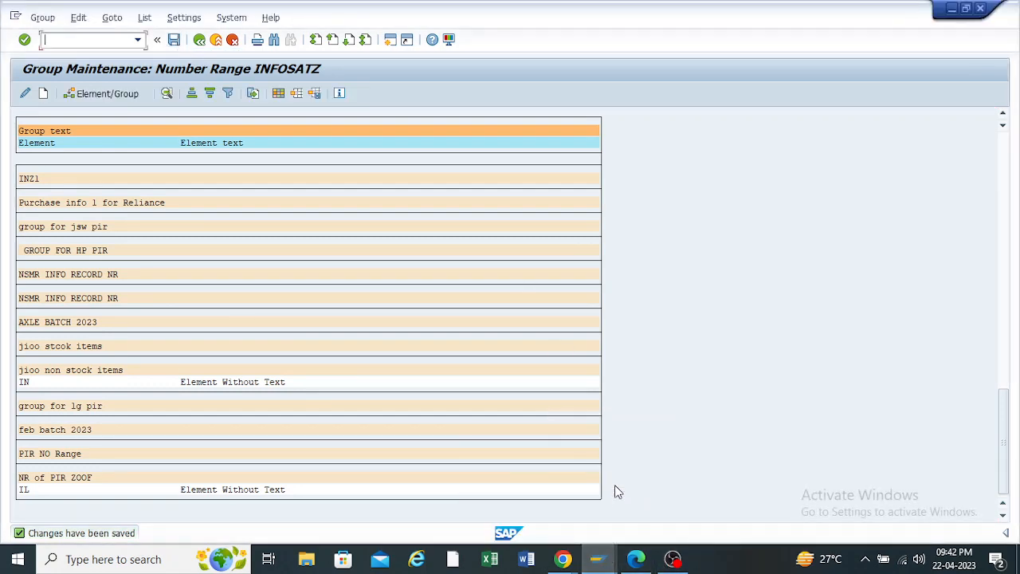
click(390, 40)
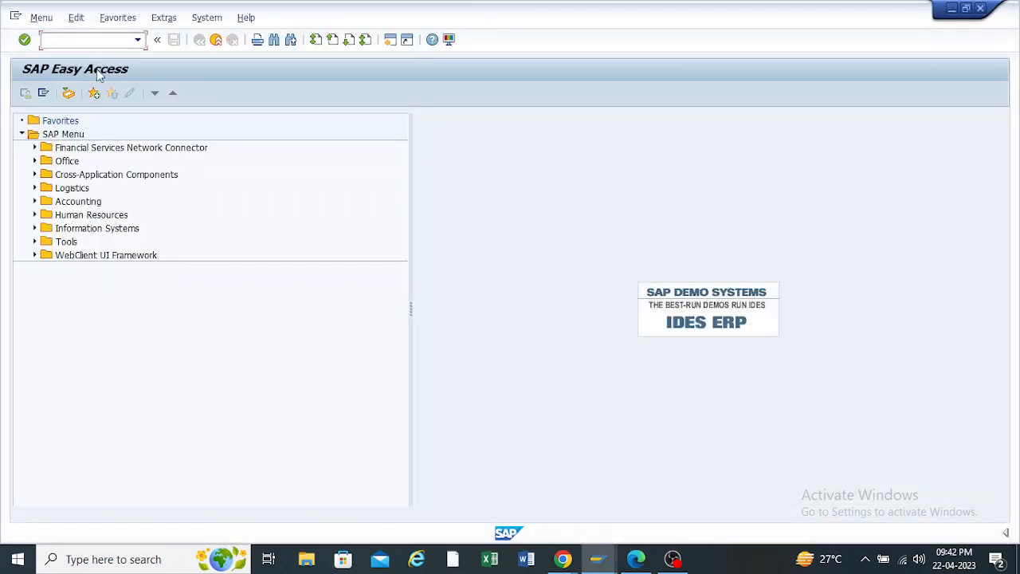
click(135, 40)
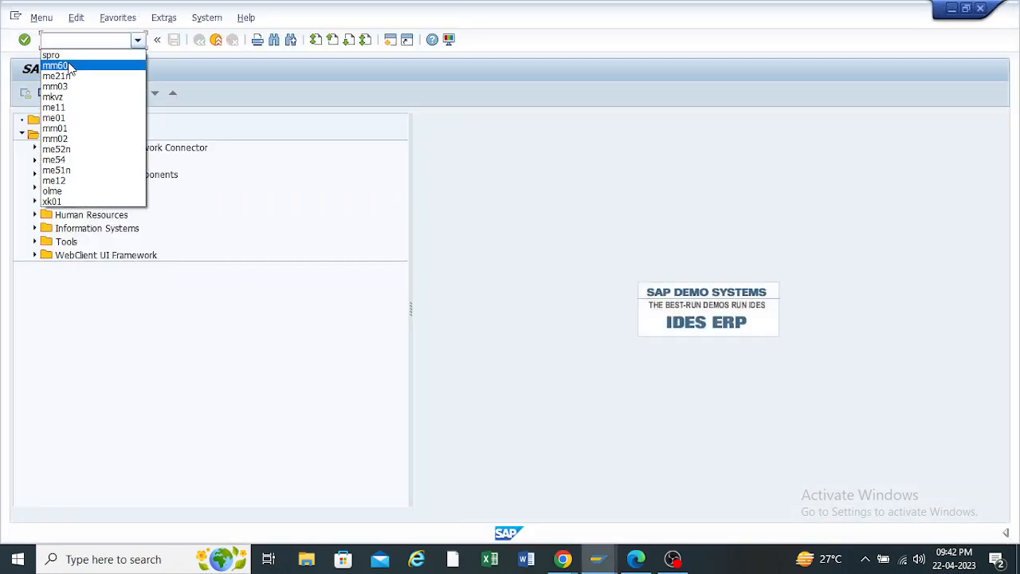
click(68, 108)
key(Return)
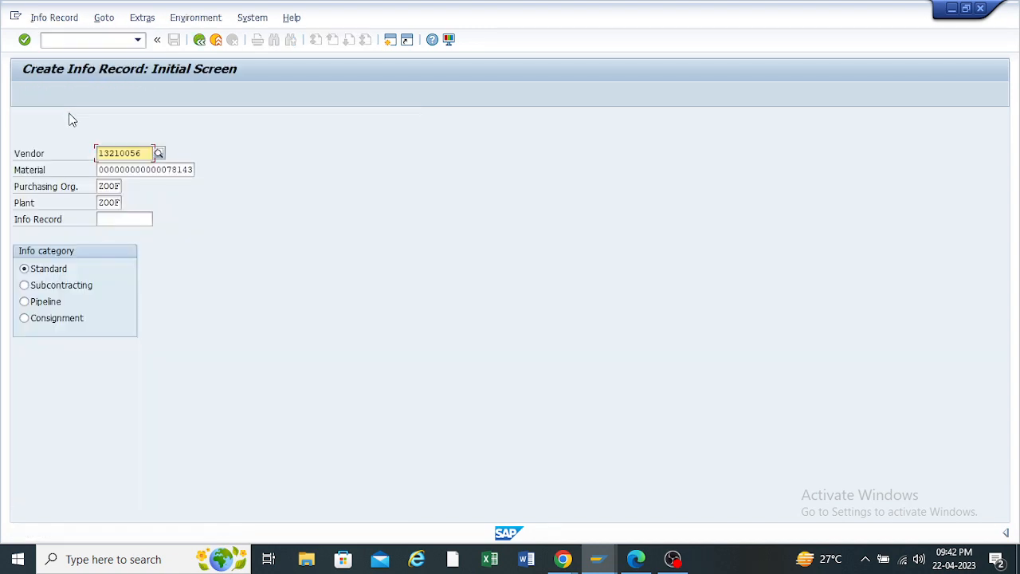
double_click(146, 153)
click(194, 169)
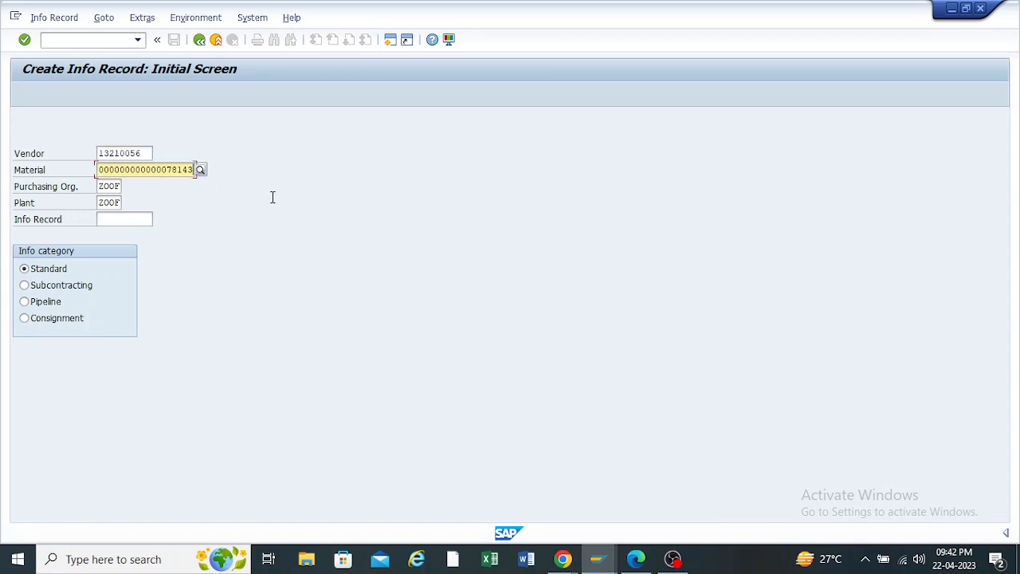
key(BackSpace)
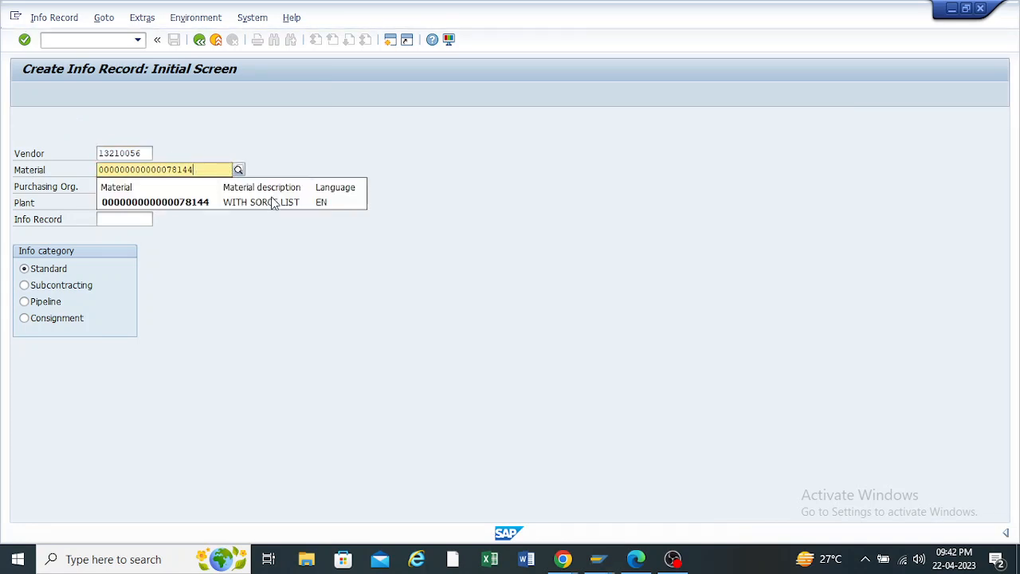
key(Return)
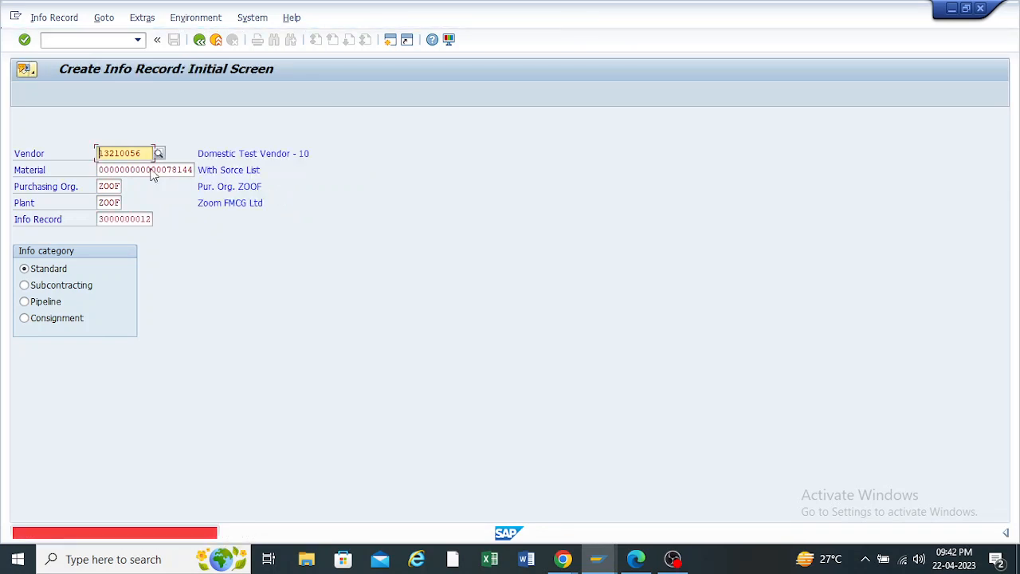
click(192, 169)
key(BackSpace)
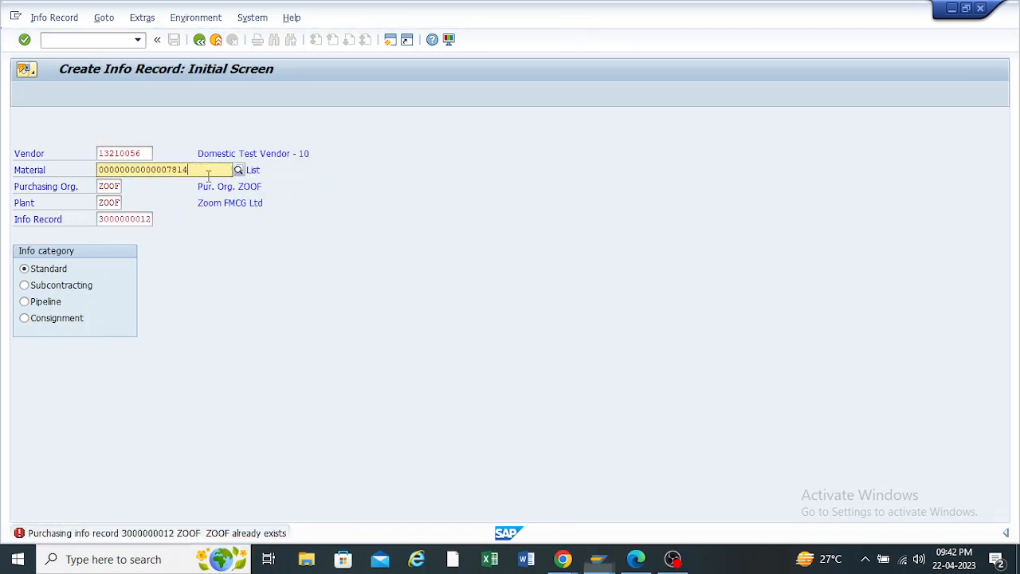
text(4)
key(Return)
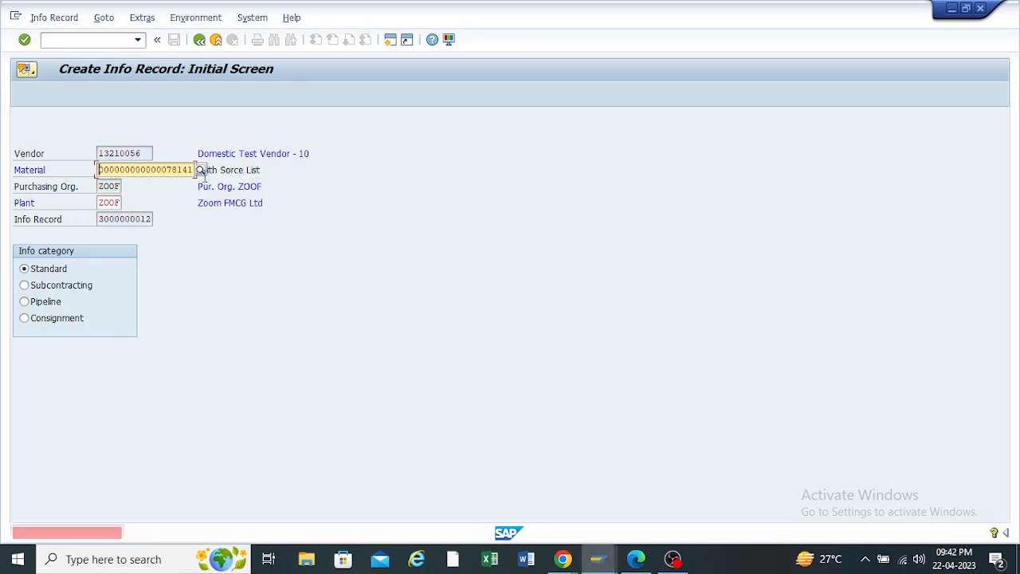
click(192, 170)
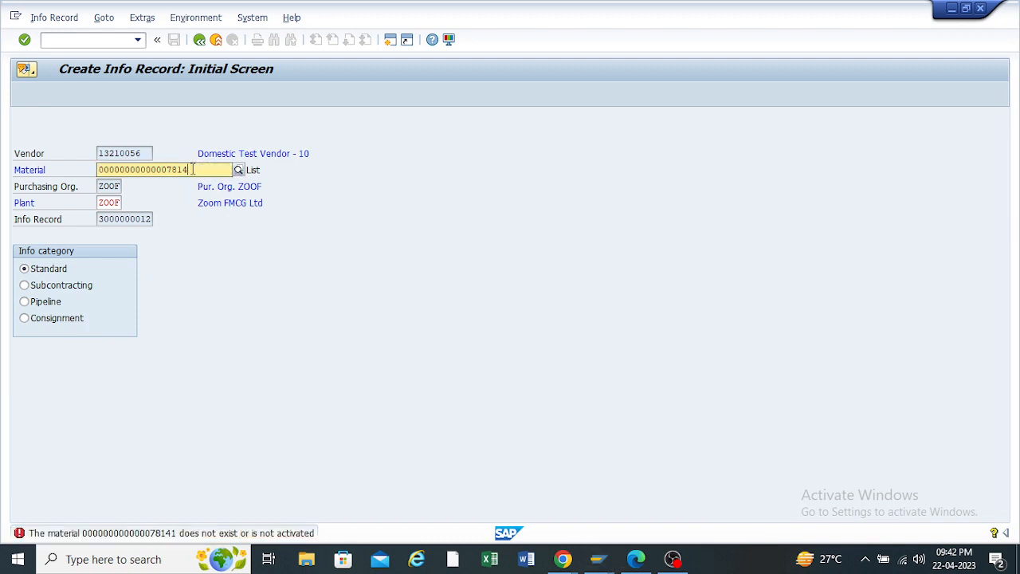
key(BackSpace)
key(Return)
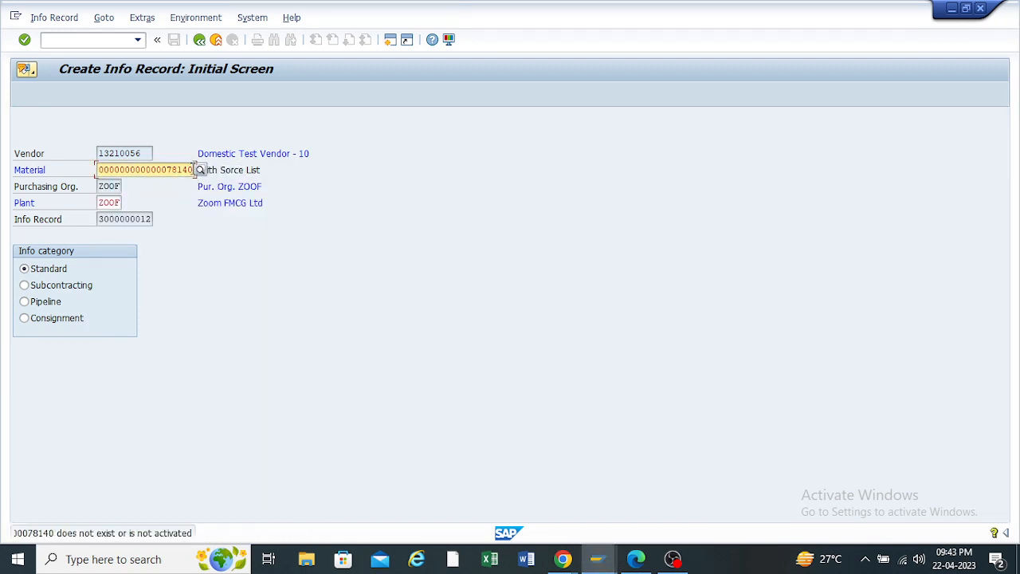
key(BackSpace)
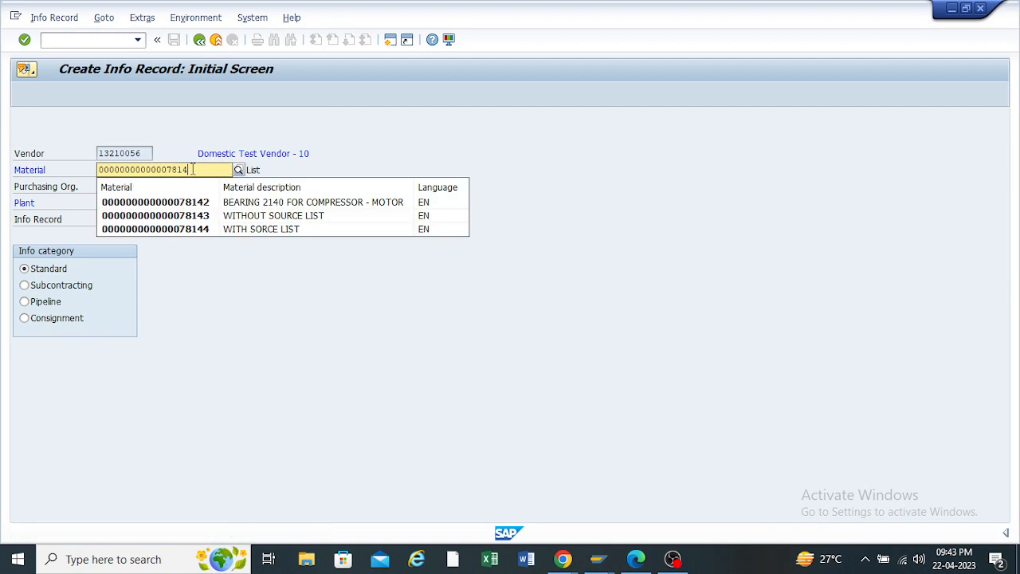
text(2)
key(Return)
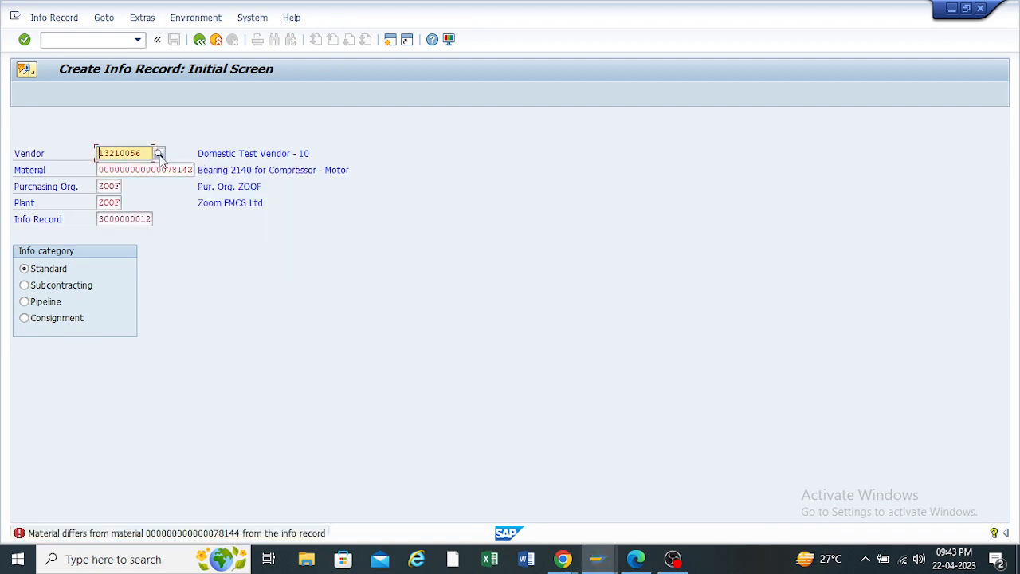
click(159, 153)
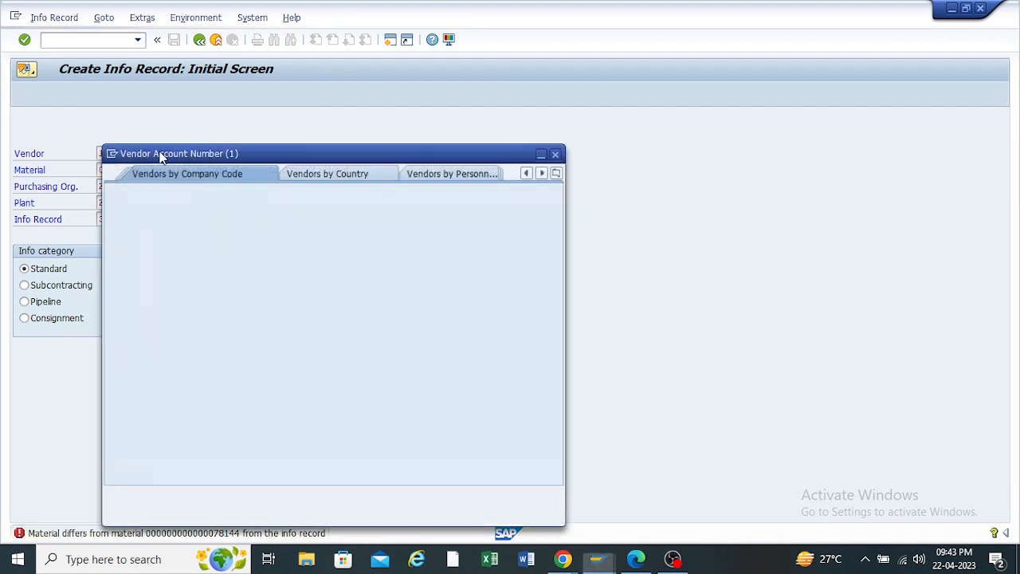
click(483, 174)
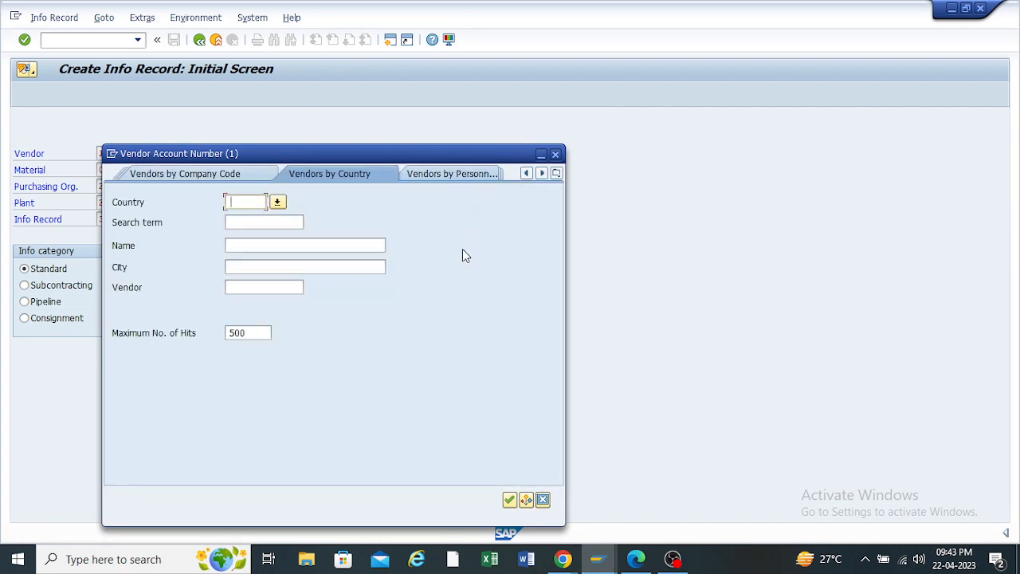
click(597, 559)
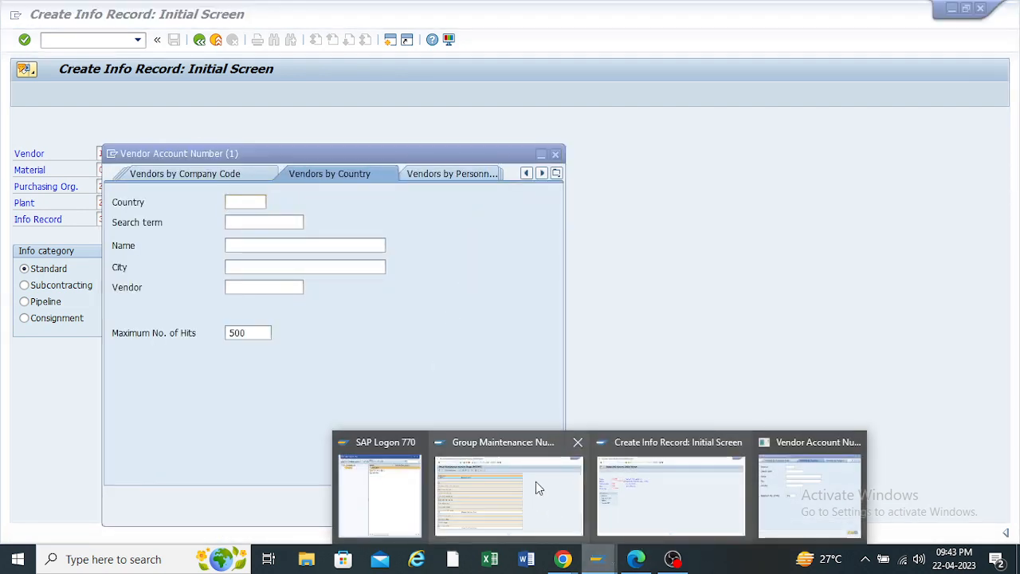
click(636, 559)
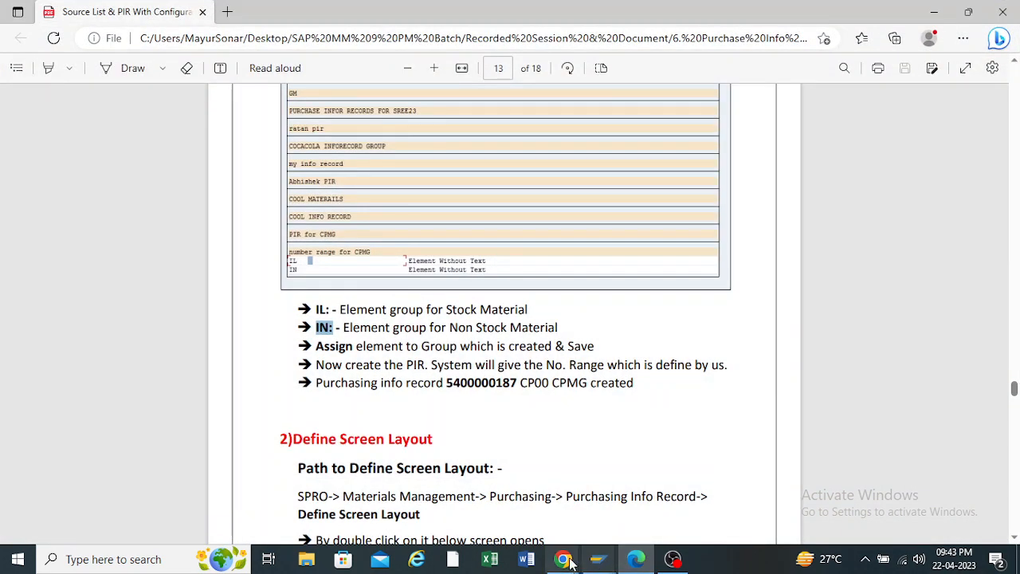
Switch to the Google Meet call, mute the microphone and unmute it again
mouse_move(563, 559)
click(493, 514)
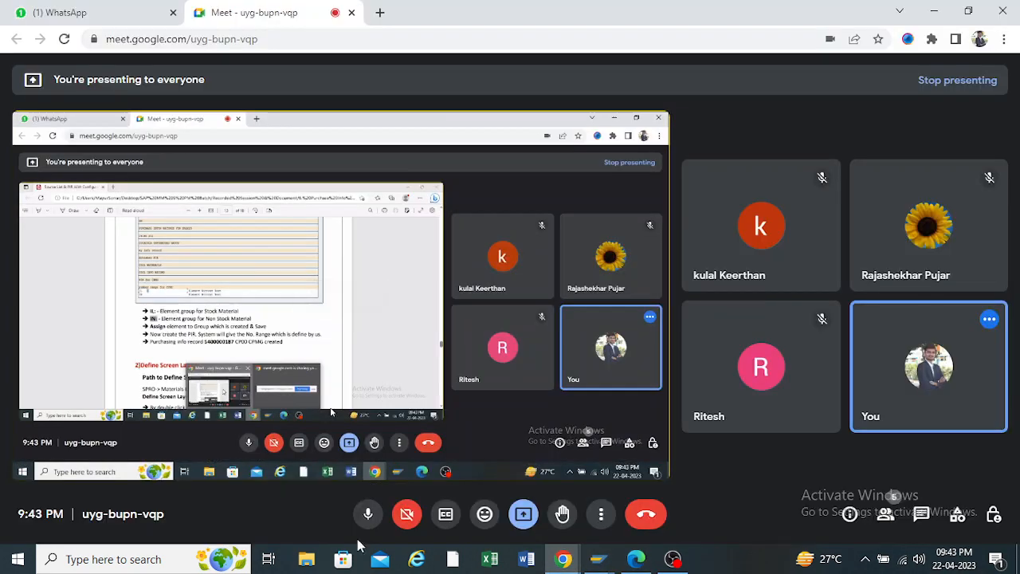
click(364, 519)
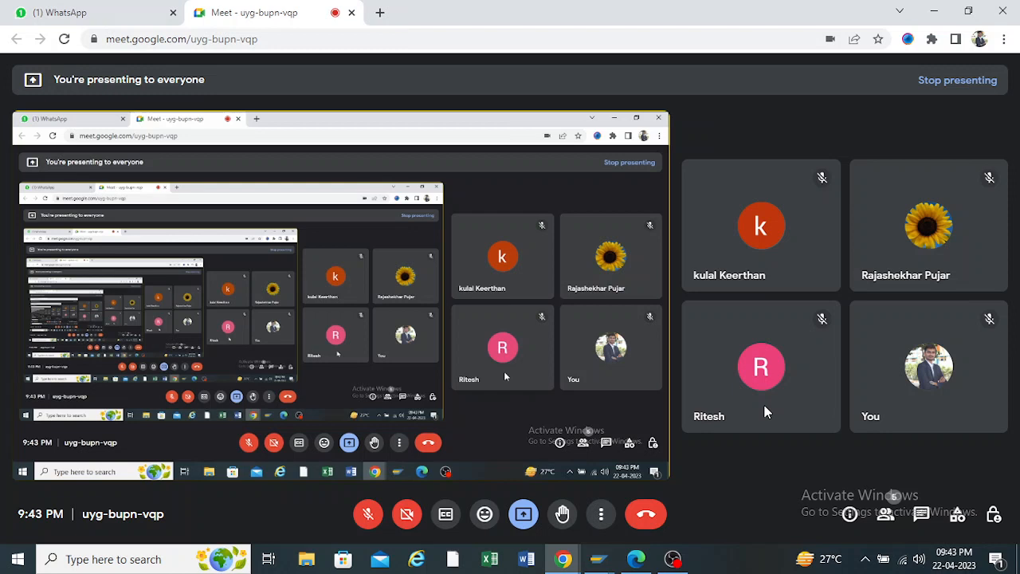
click(369, 516)
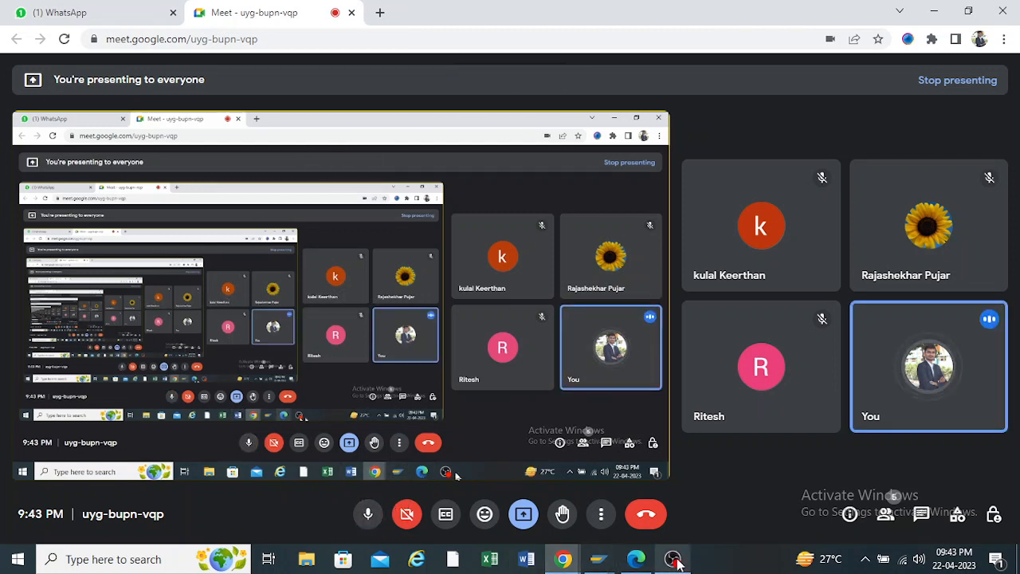
click(563, 558)
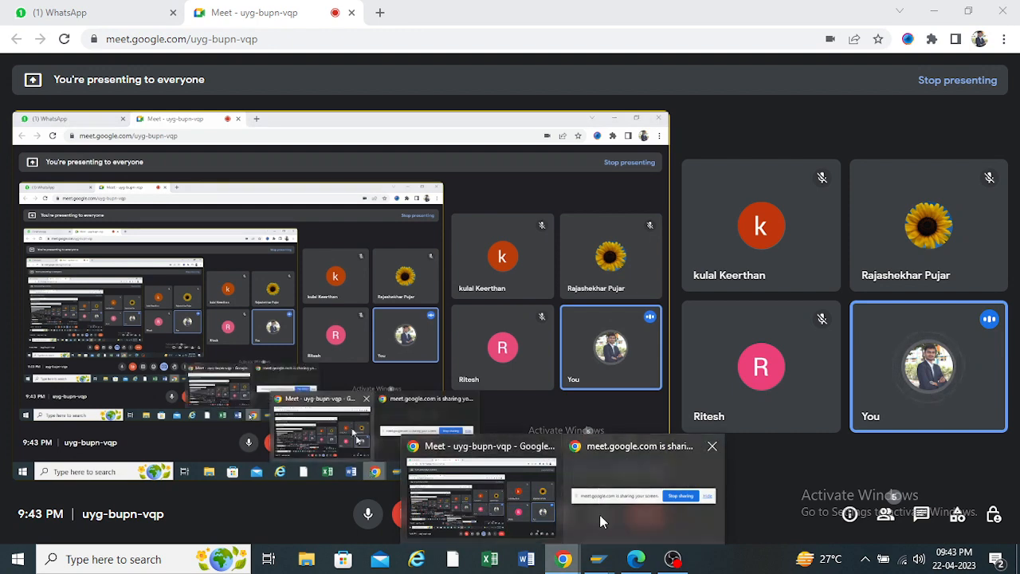
Switch back to the Create Info Record session in SAP and close the vendor search
mouse_move(595, 554)
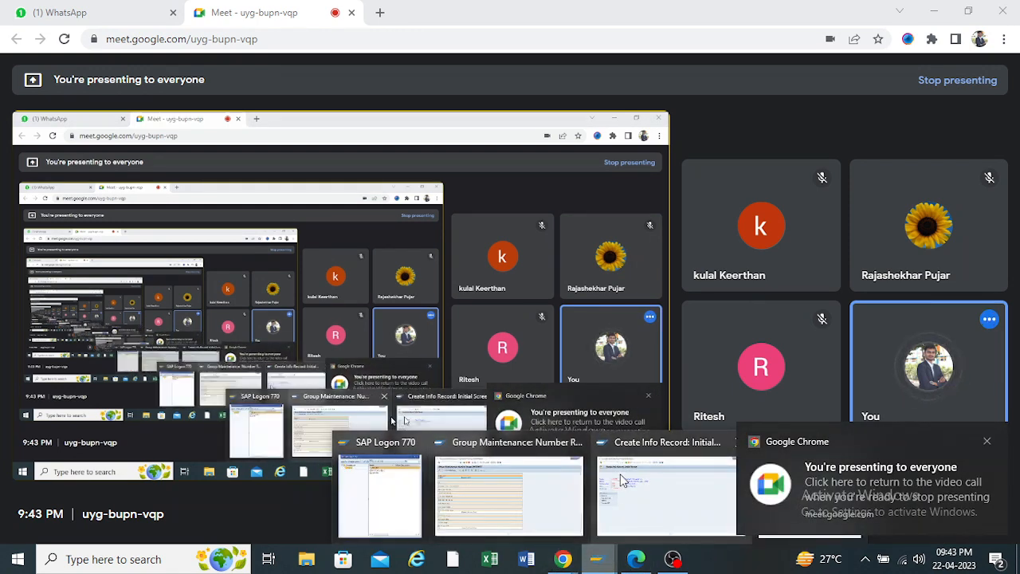
mouse_move(621, 478)
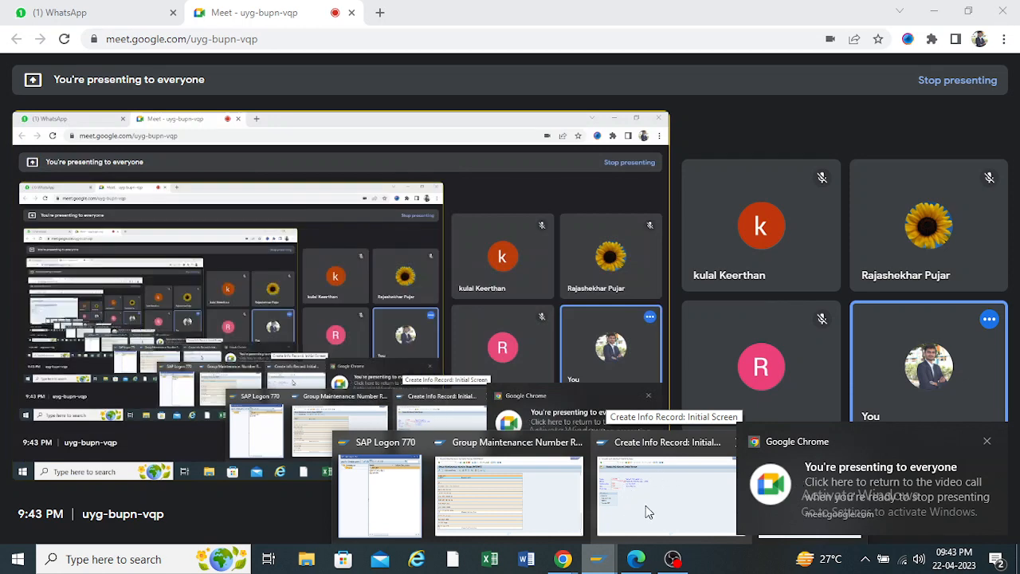
click(646, 503)
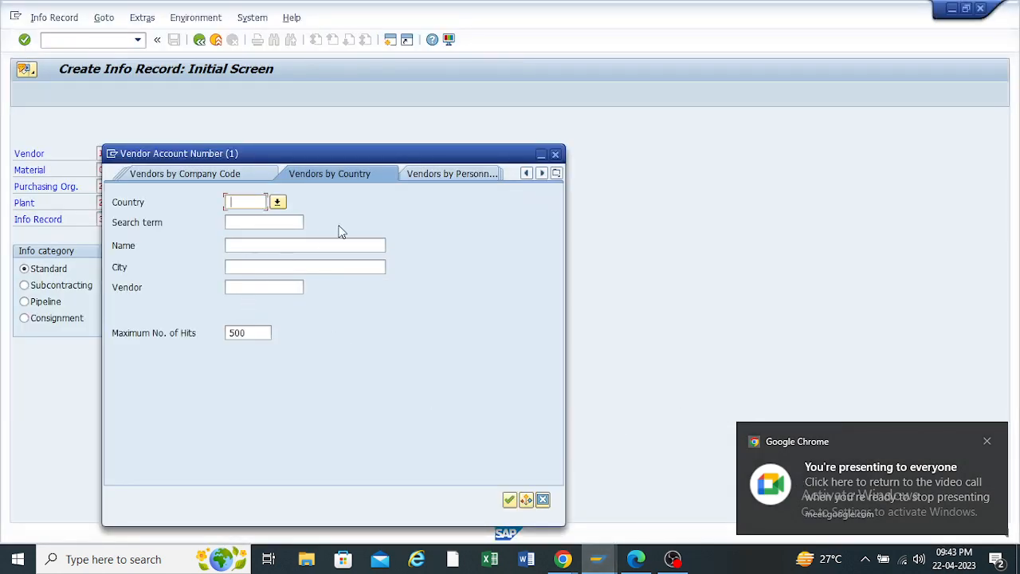
click(555, 154)
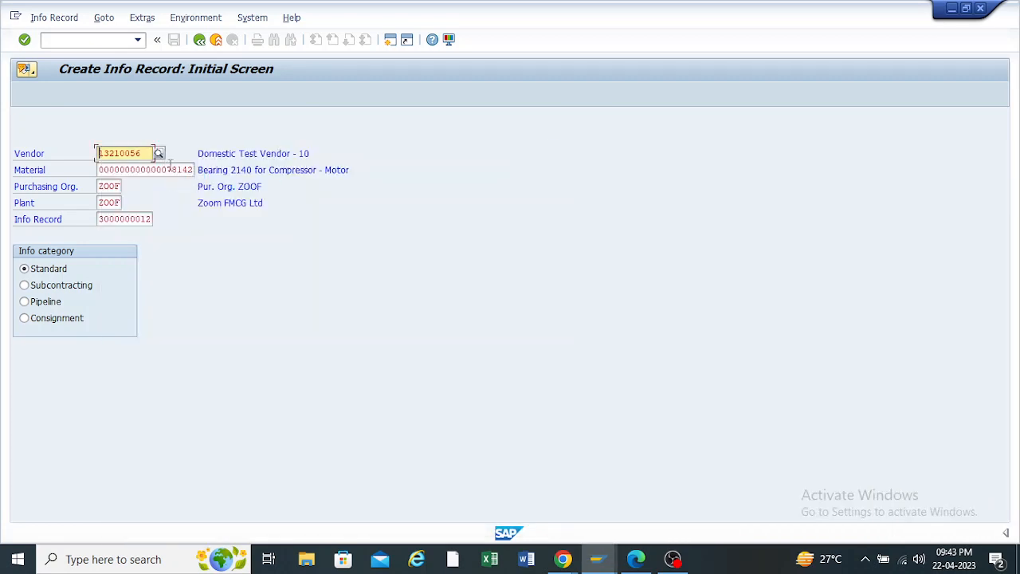
Search vendors by company code zoof and zoom, choose Mayuresh Pvt Ltd as the vendor and submit the initial screen
click(161, 154)
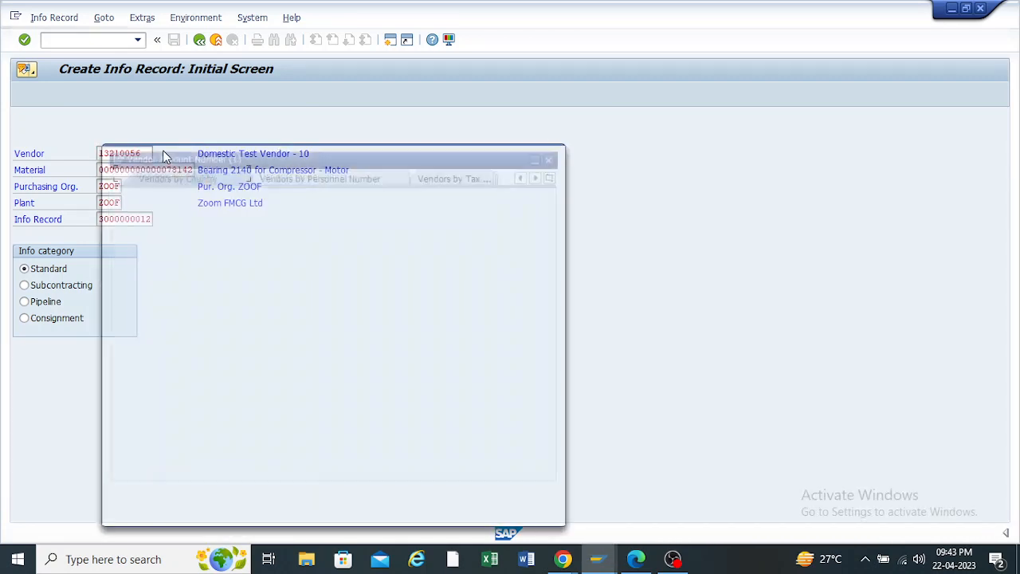
click(557, 173)
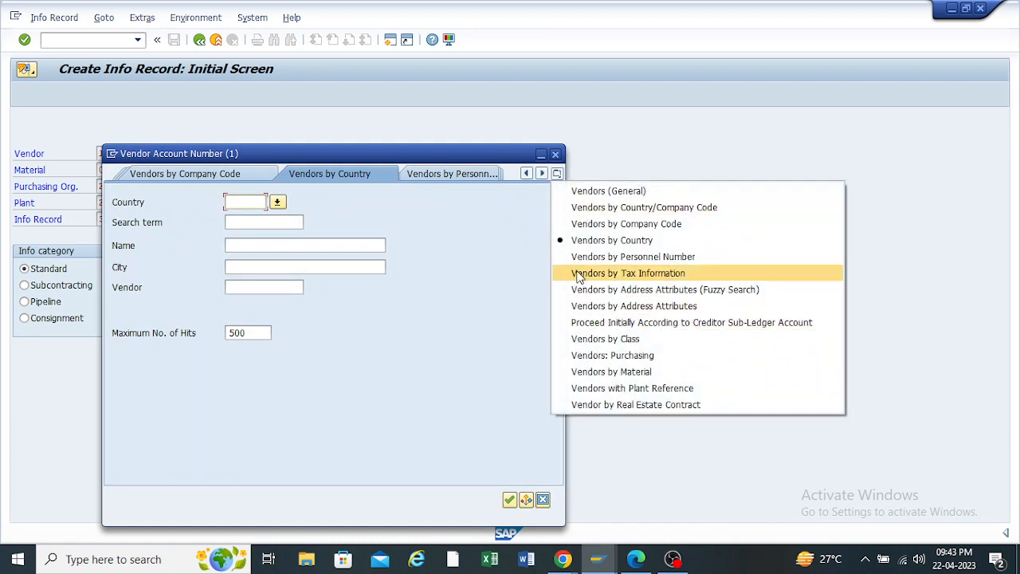
click(579, 225)
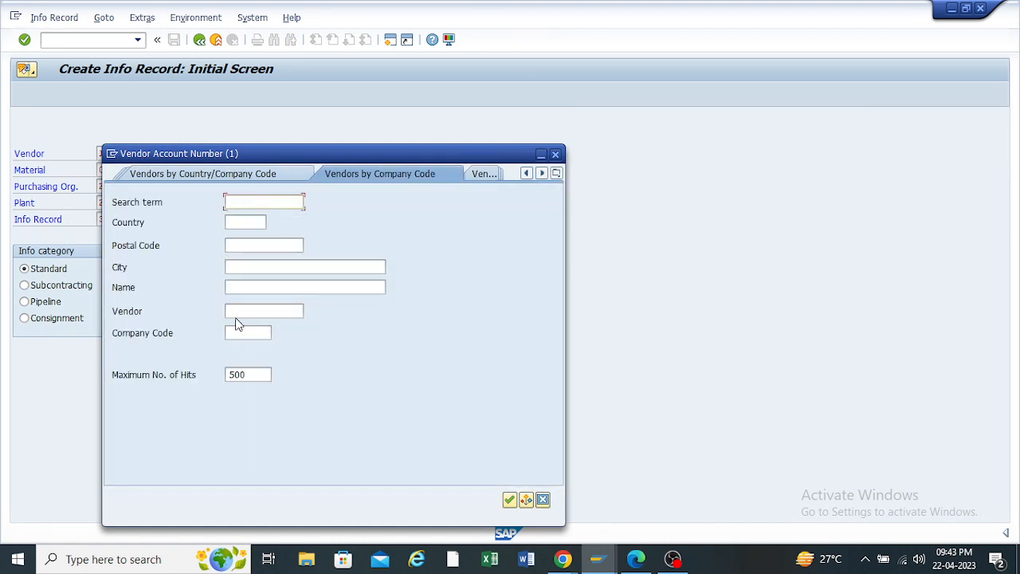
click(244, 332)
text(zoo1)
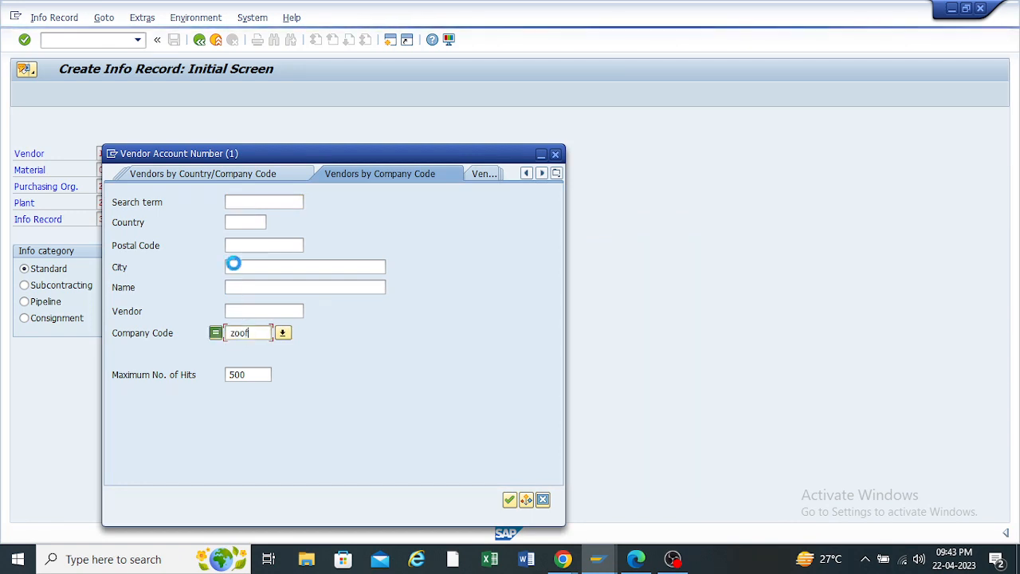
key(Return)
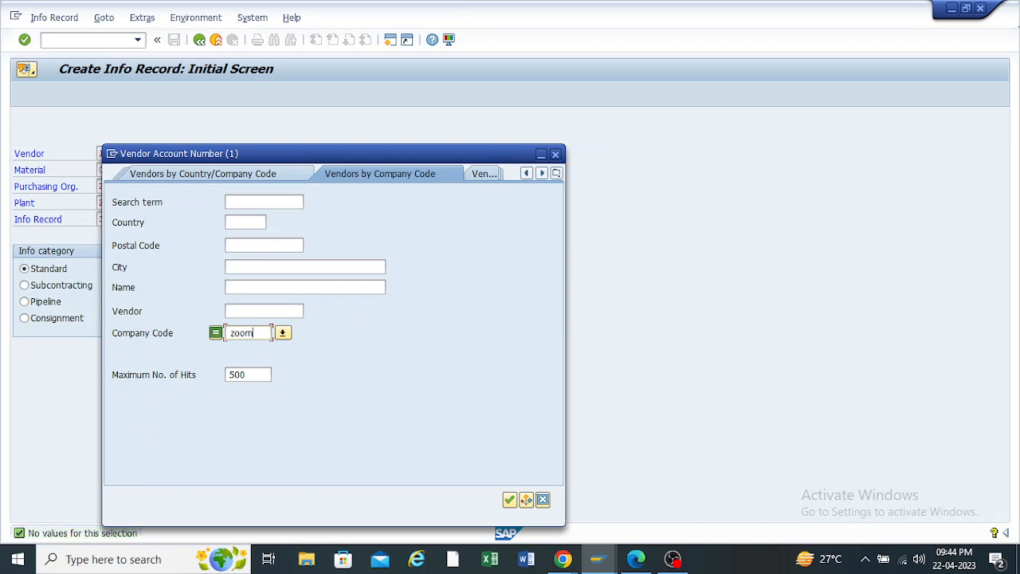
key(Return)
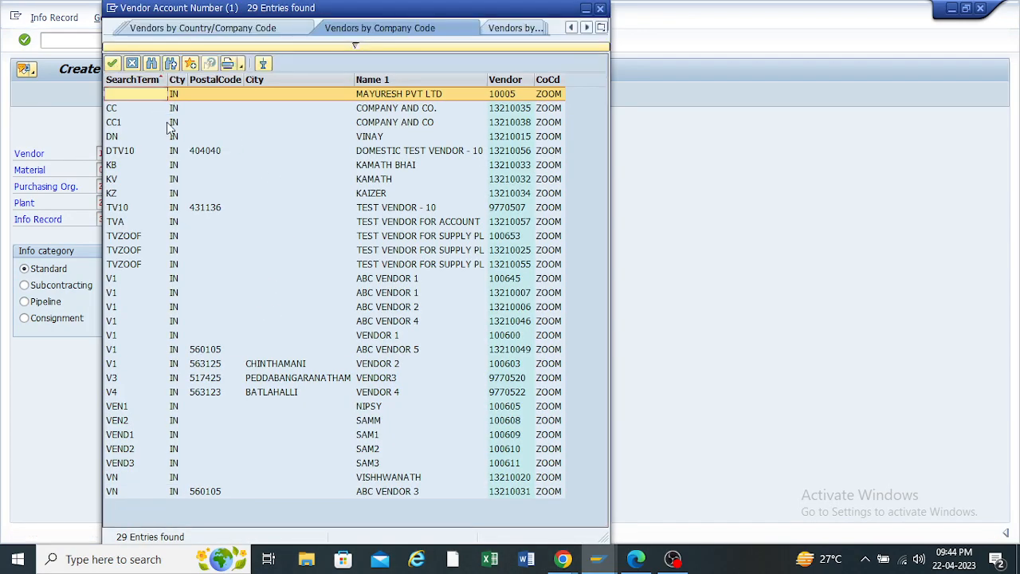
click(502, 95)
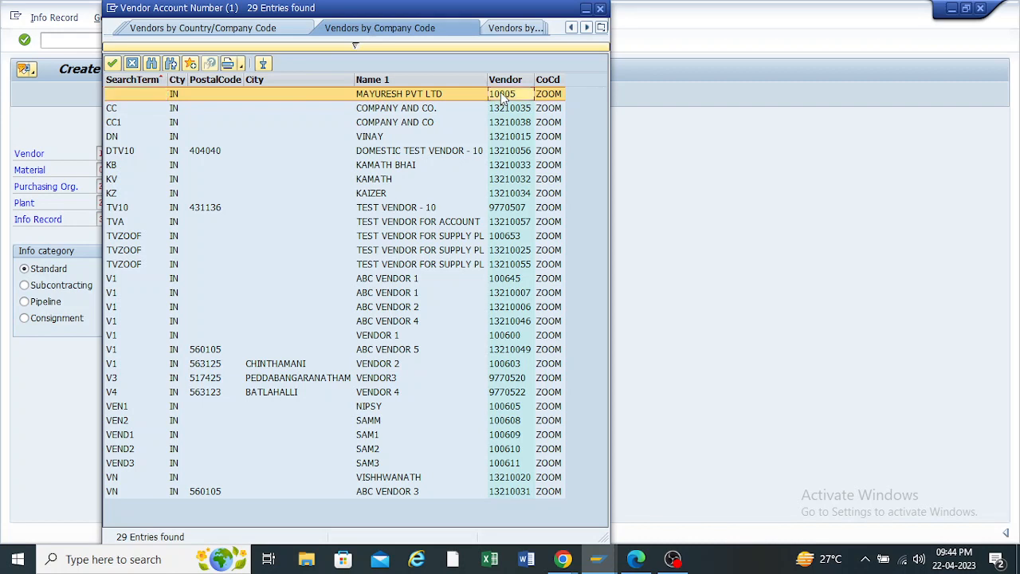
double_click(504, 96)
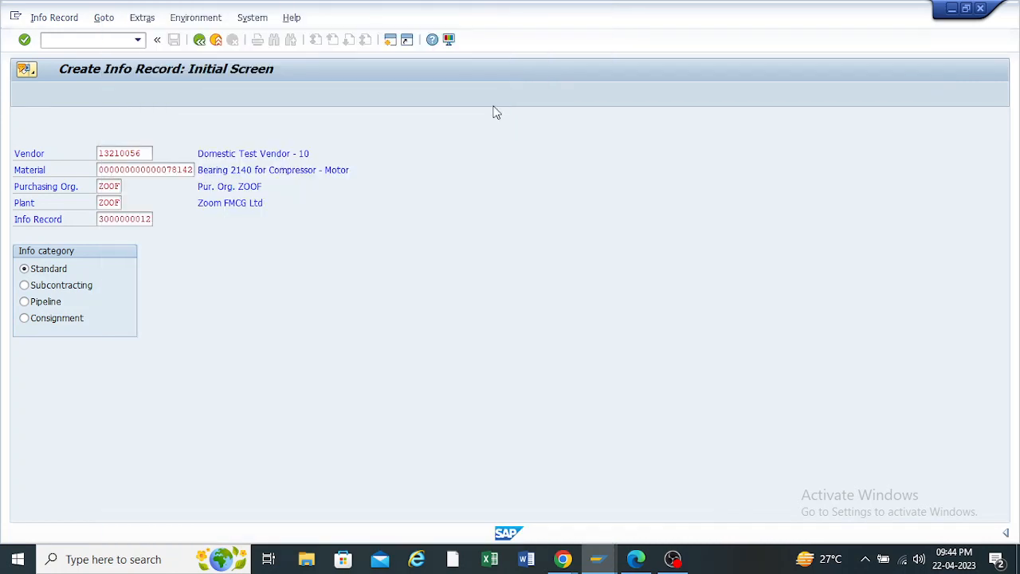
key(Return)
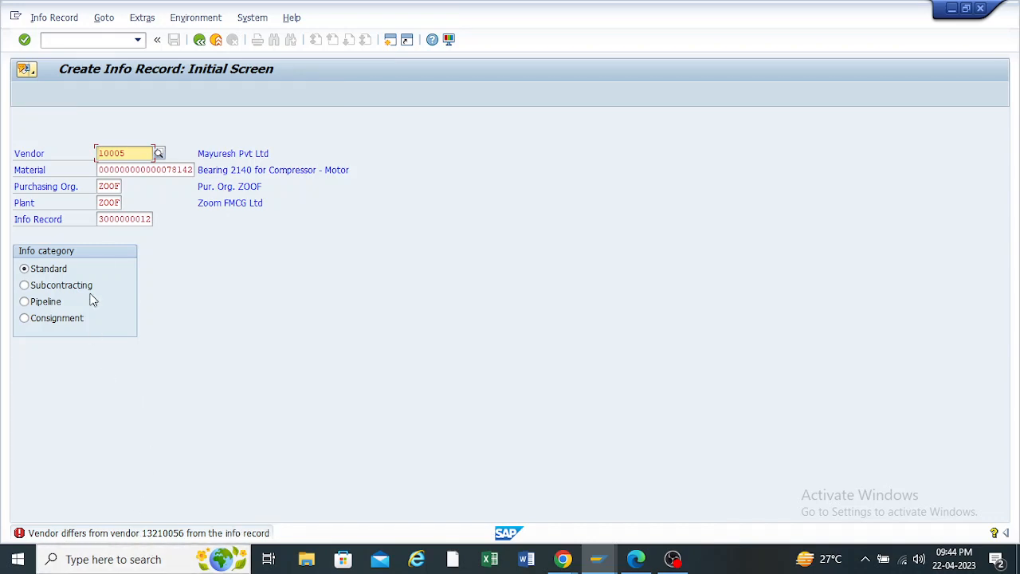
Clear the info record number and proceed to the general data
drag(153, 222, 96, 228)
key(BackSpace)
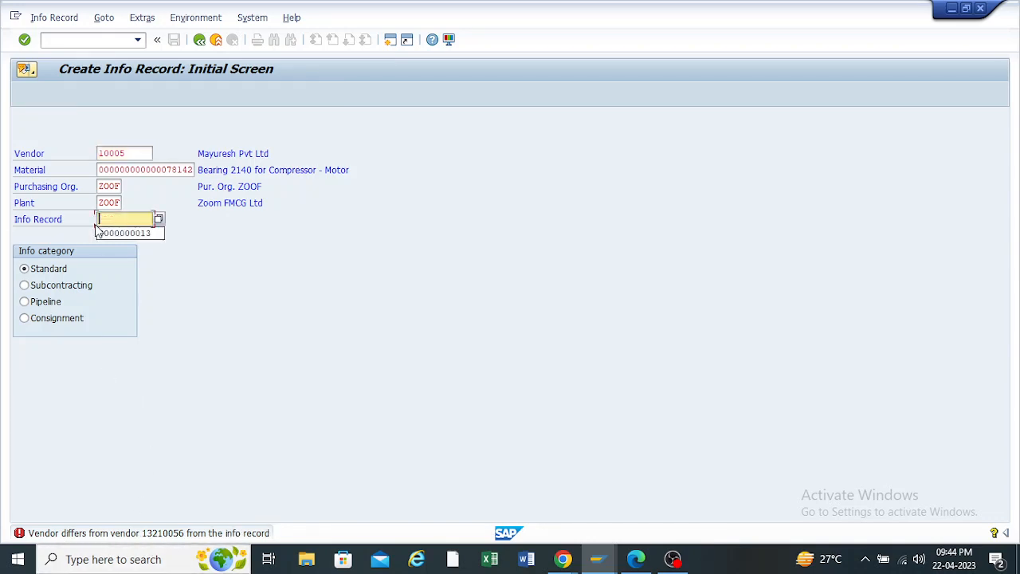
key(Return)
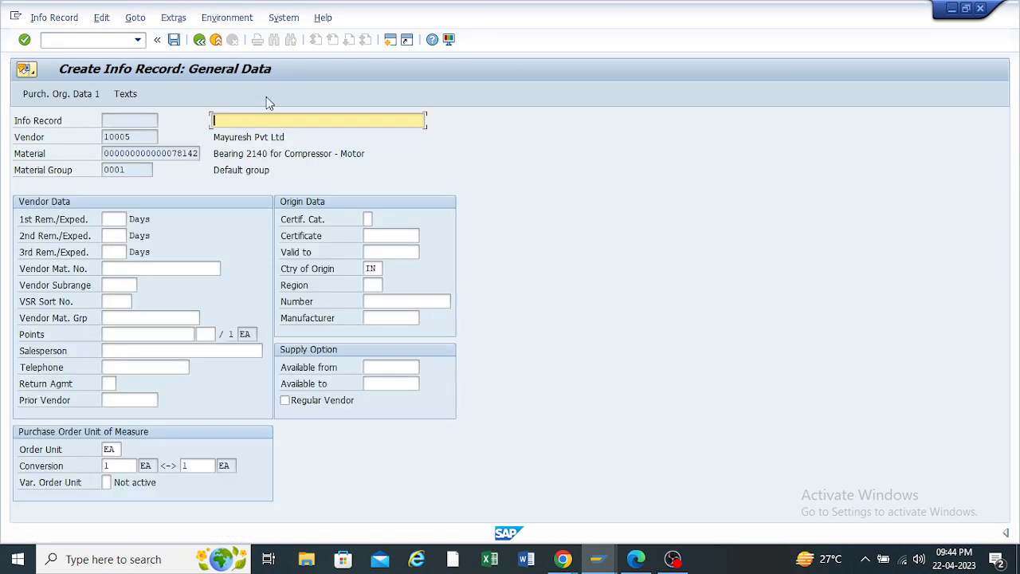
Enter the info record text Purchase Info Record Vendor and continue to the purchasing organization data
click(256, 120)
click(255, 132)
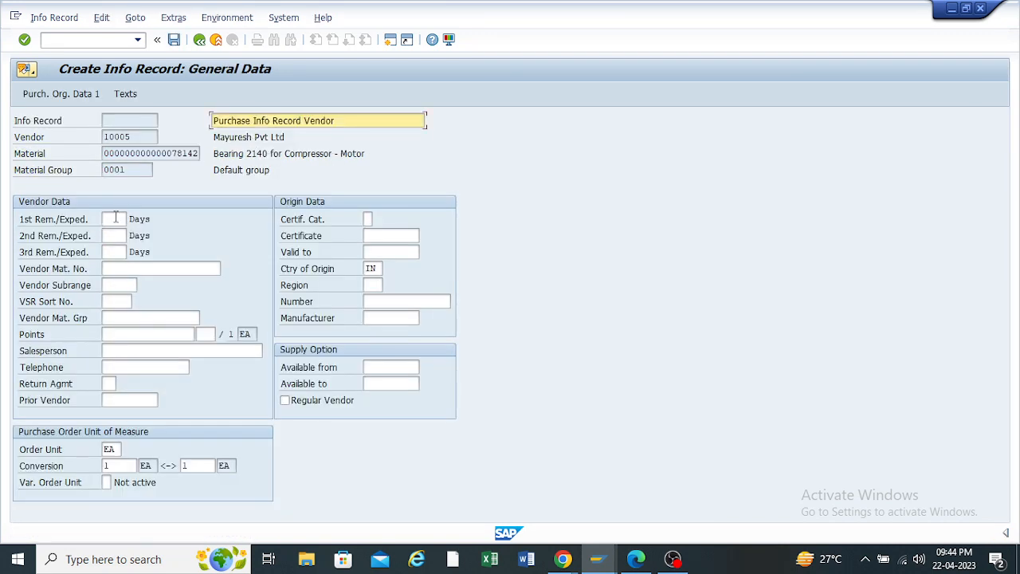
click(115, 217)
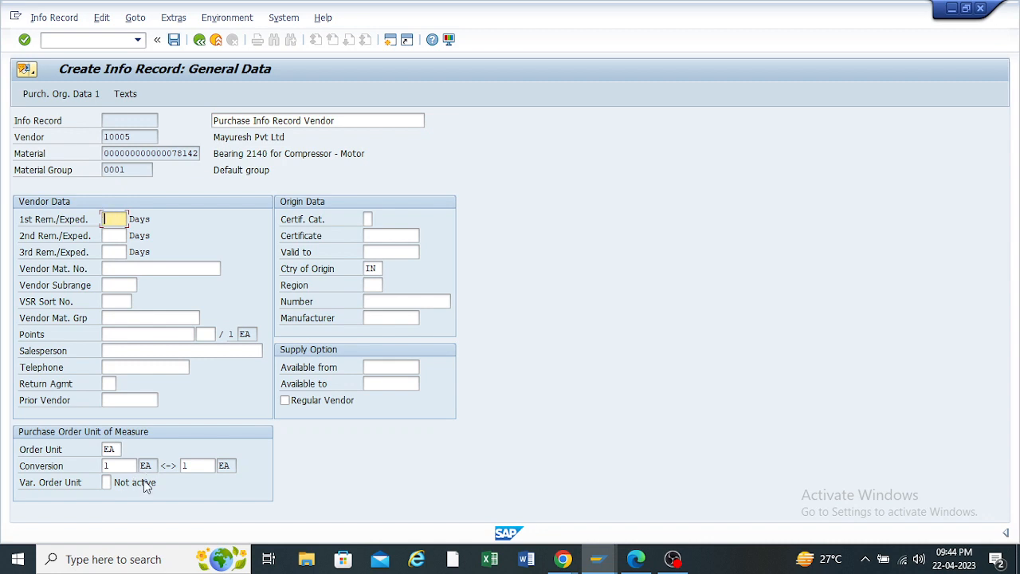
key(Return)
Set the planned delivery time to 5 days, the purchasing group to ZOO, and the standard and minimum quantities to 10
click(117, 254)
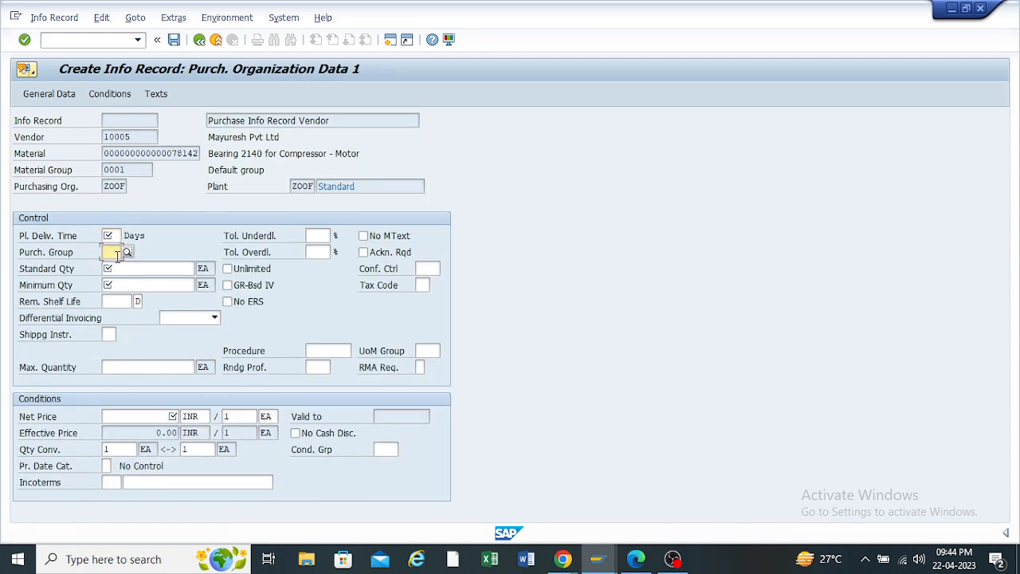
click(120, 267)
click(109, 237)
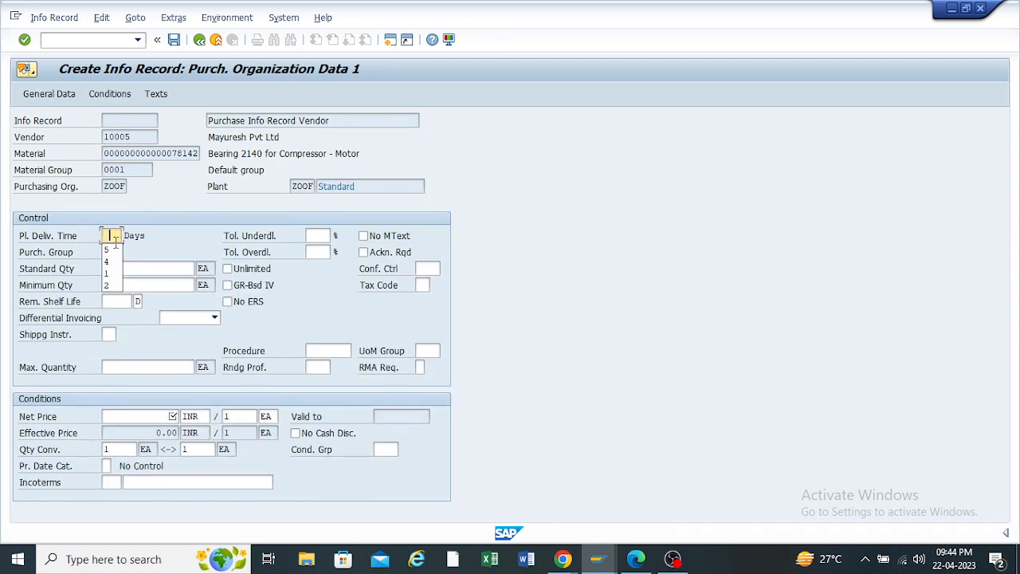
text(5)
click(123, 271)
text(10)
click(123, 284)
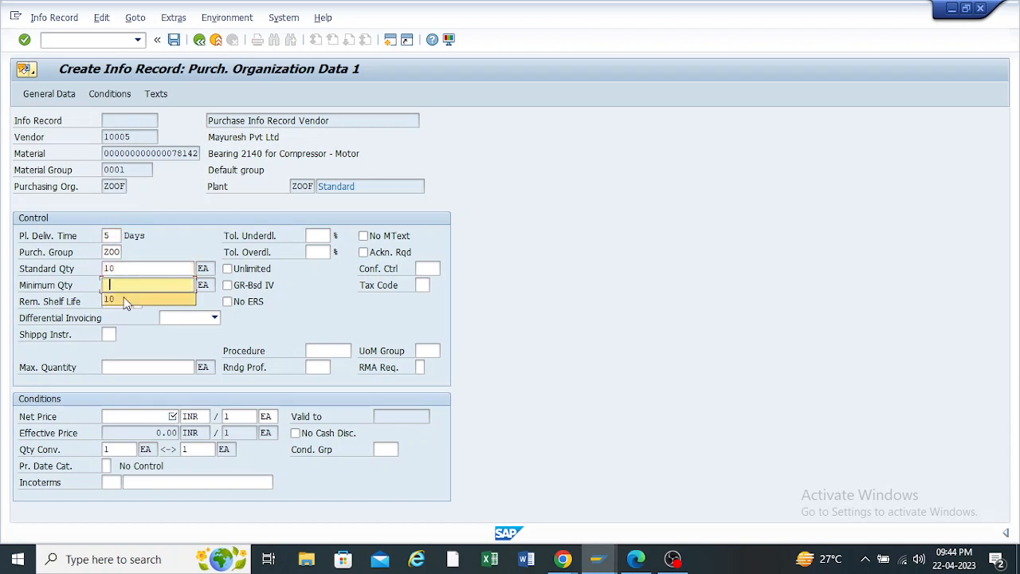
text(10)
Set the net price to 45 INR per EA, pass through the remaining screens and save the info record
click(134, 418)
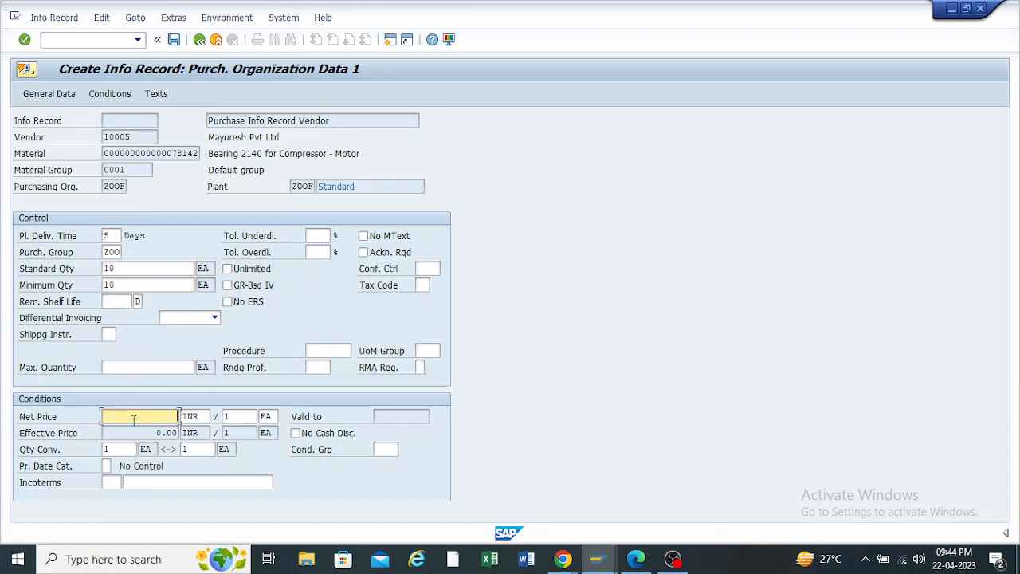
text(45)
key(Return)
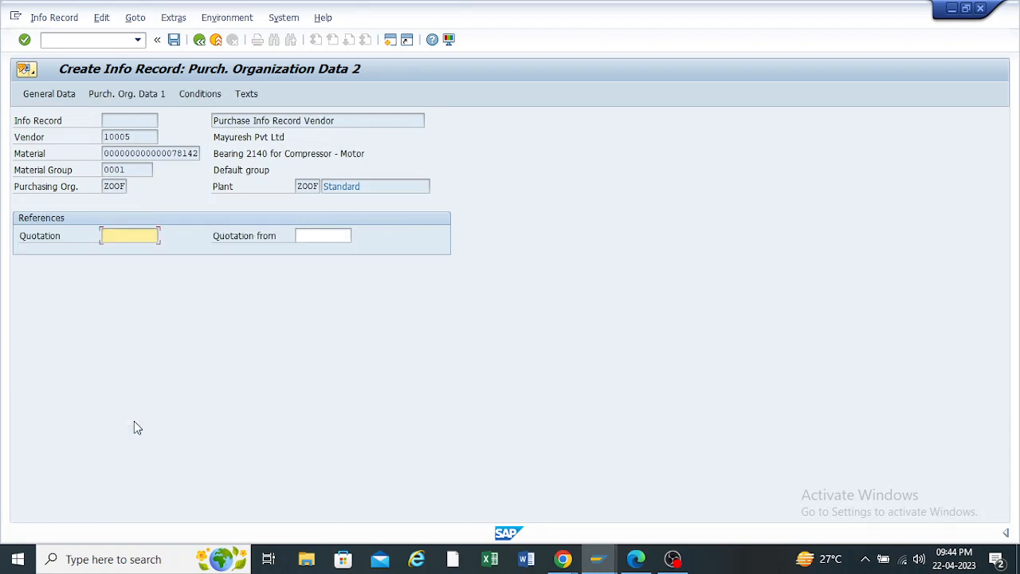
key(Return)
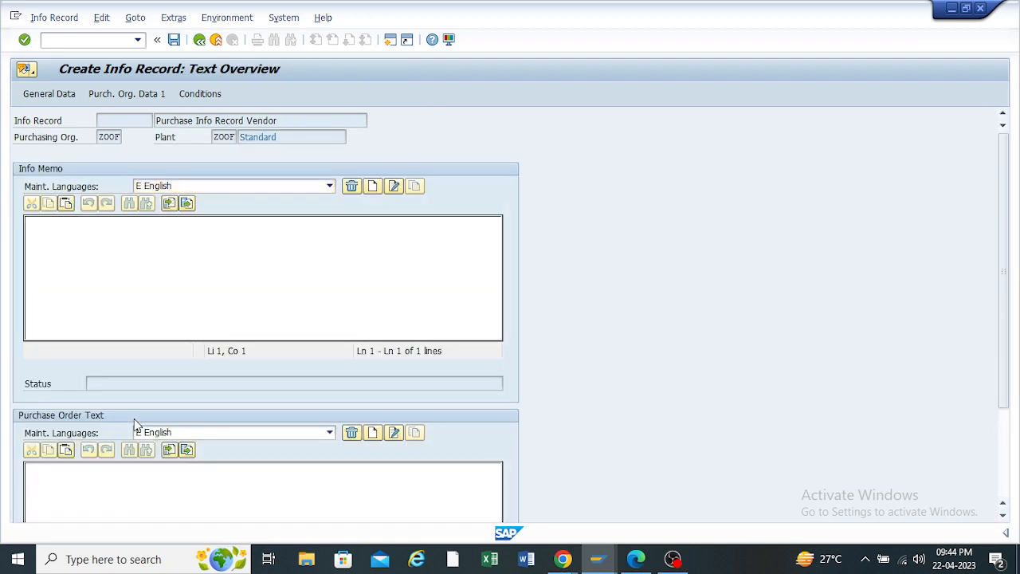
key(Return)
click(215, 279)
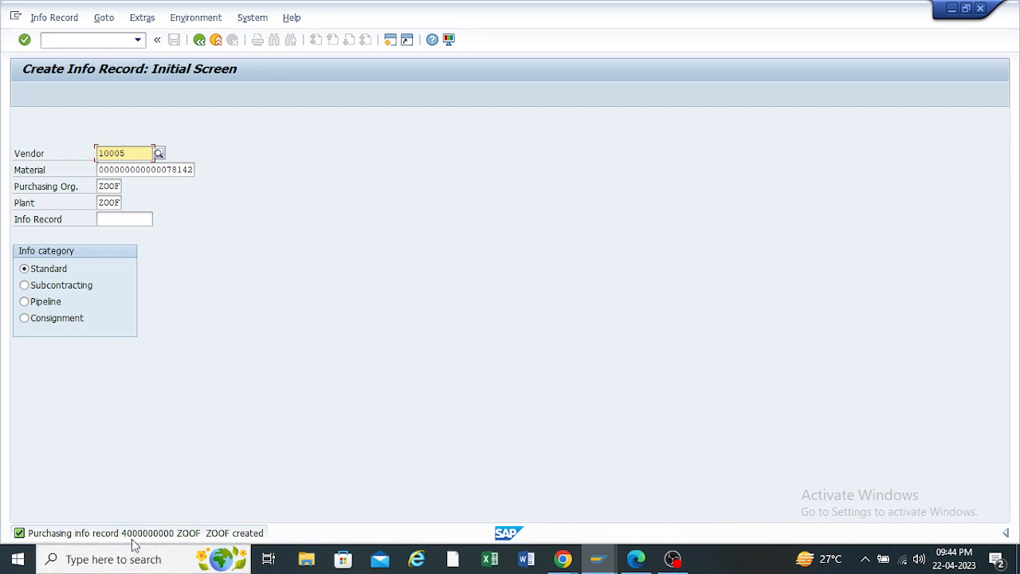
Switch to the PDF notes in Edge and review the IL and IN element groups for stock and non-stock material
mouse_move(597, 563)
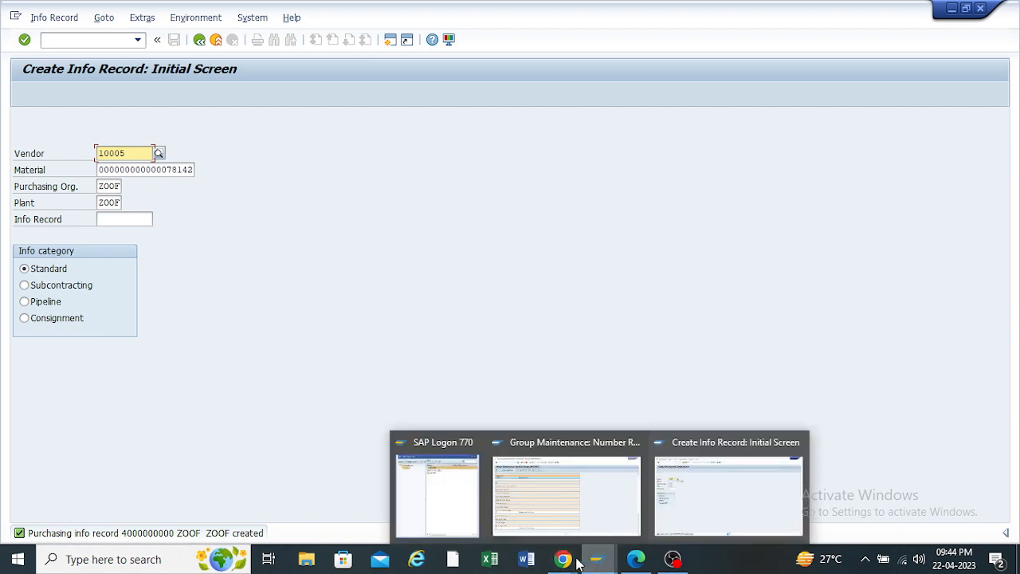
mouse_move(635, 559)
click(630, 456)
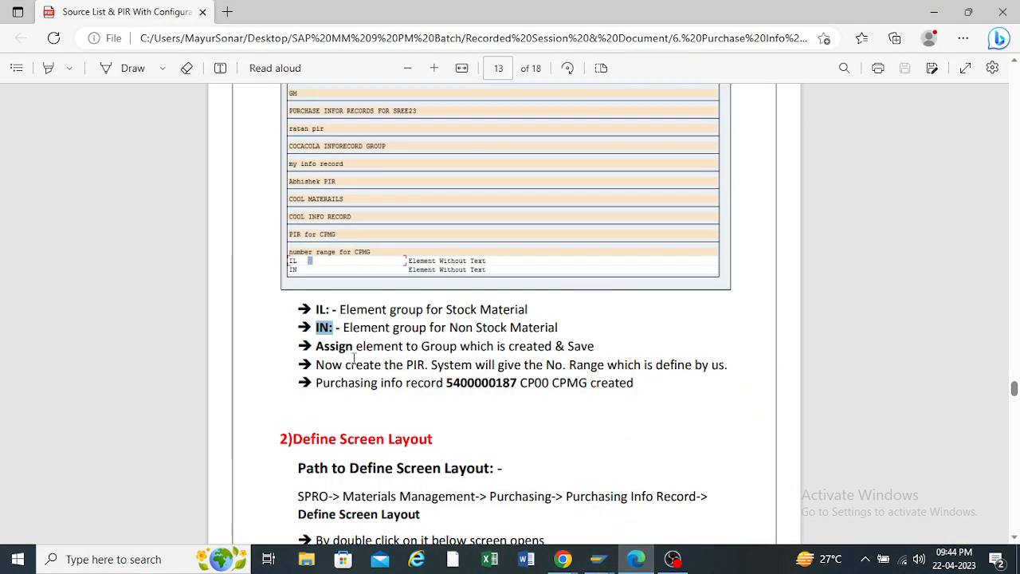
drag(315, 310, 333, 329)
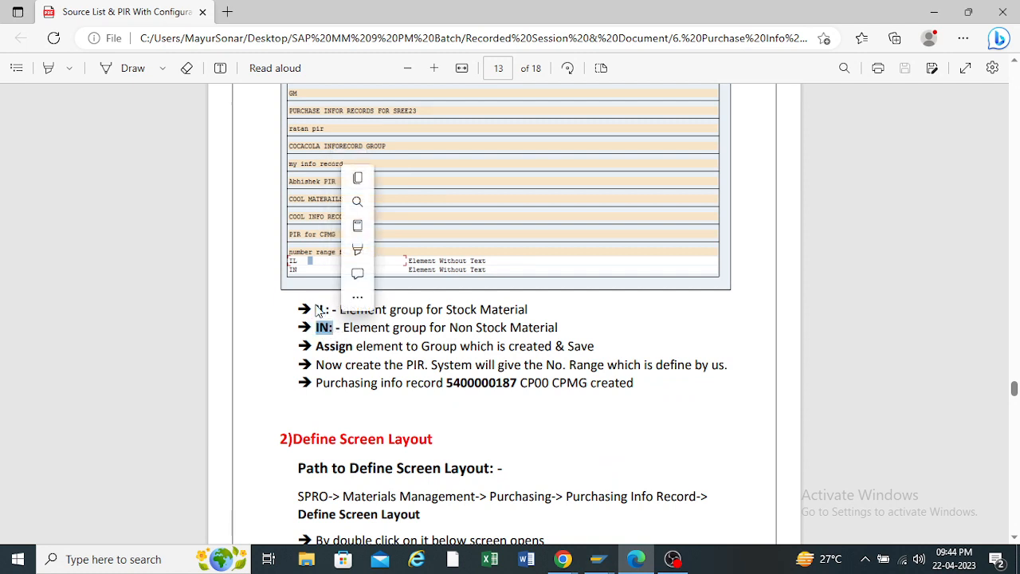
click(319, 310)
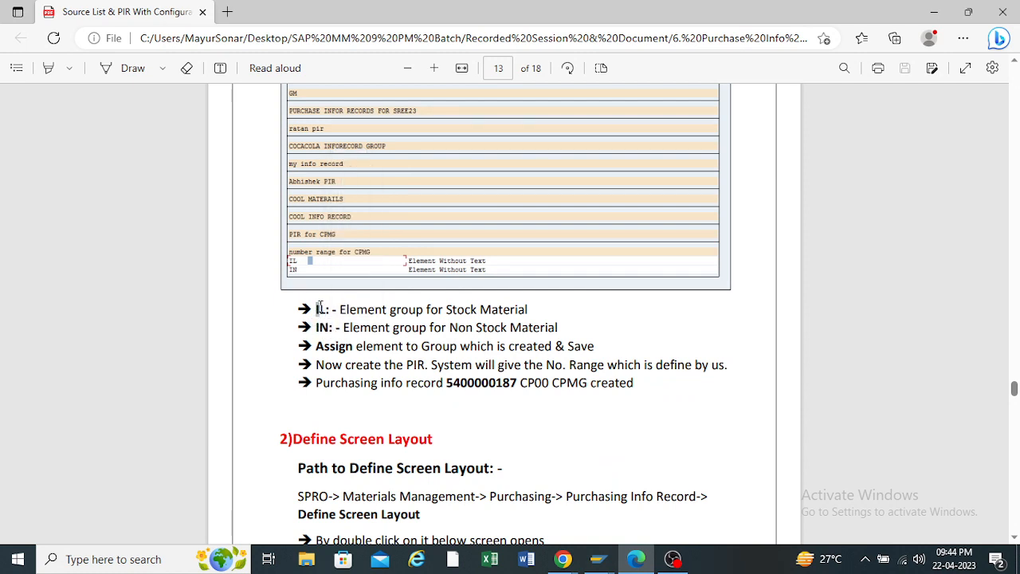
drag(330, 310, 328, 310)
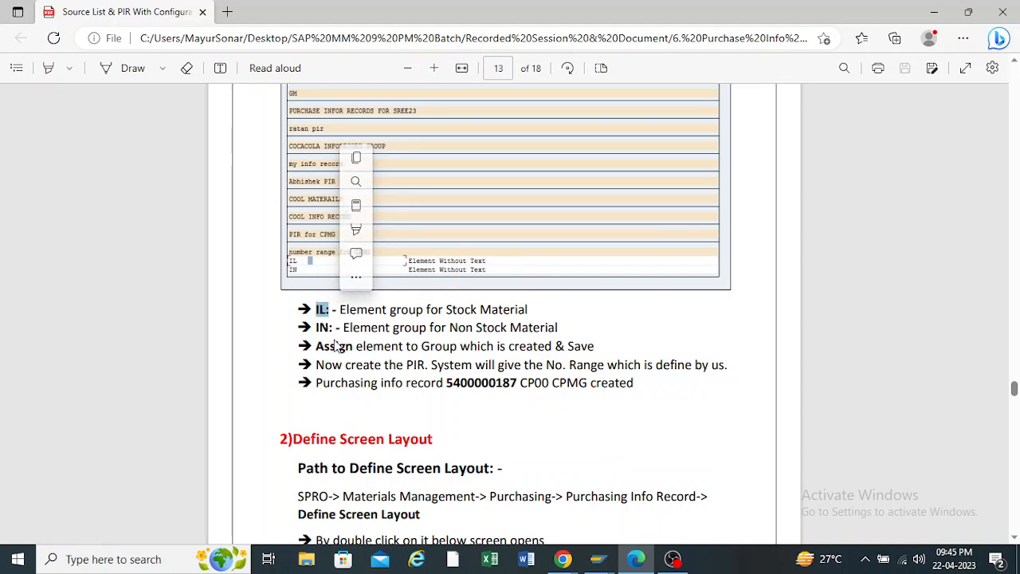
scroll(335, 343, down, 2)
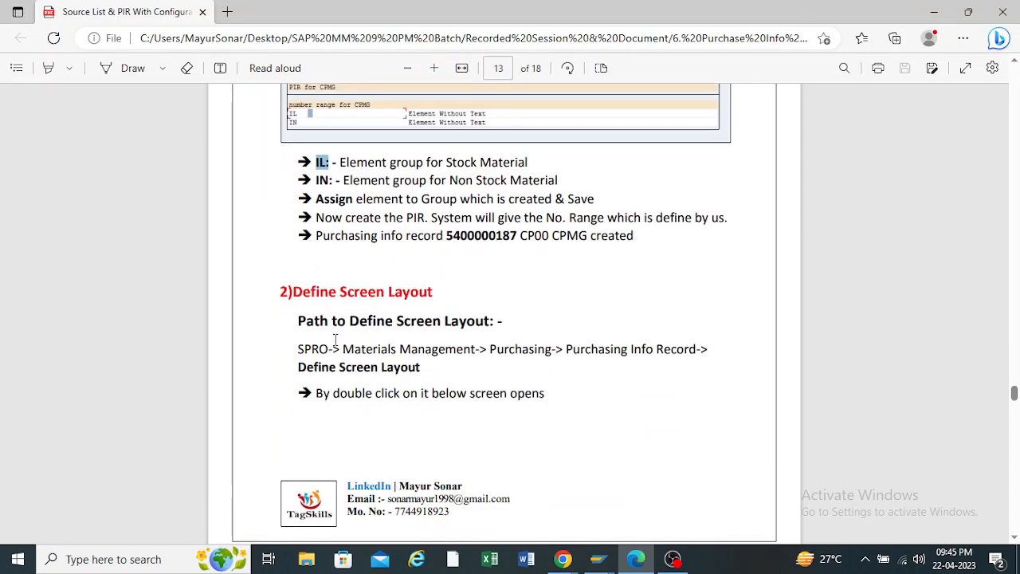
scroll(335, 339, up, 2)
scroll(305, 343, up, 2)
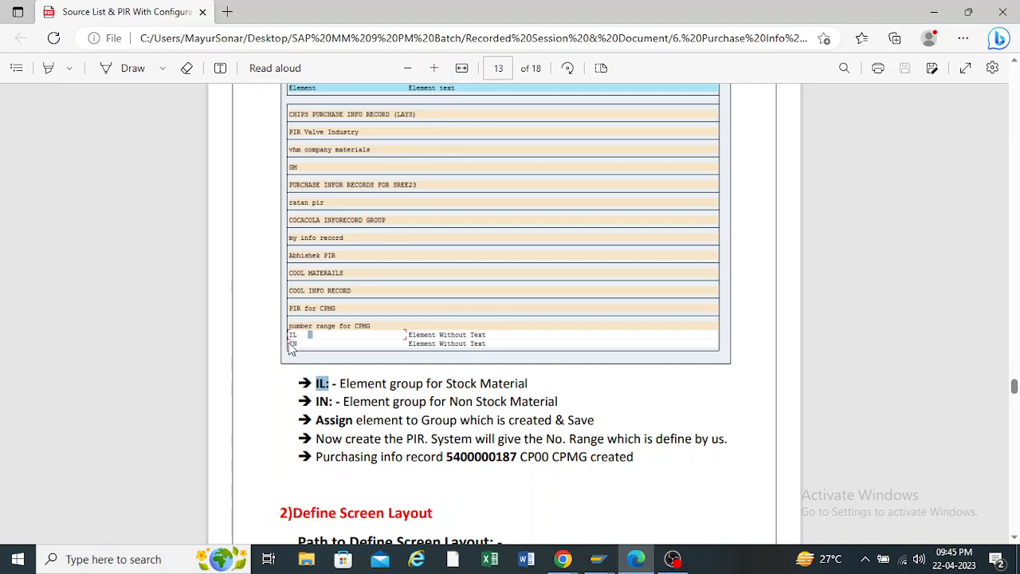
Read the Define Screen Layout section and its SPRO path in the notes
scroll(301, 339, down, 4)
scroll(302, 340, down, 2)
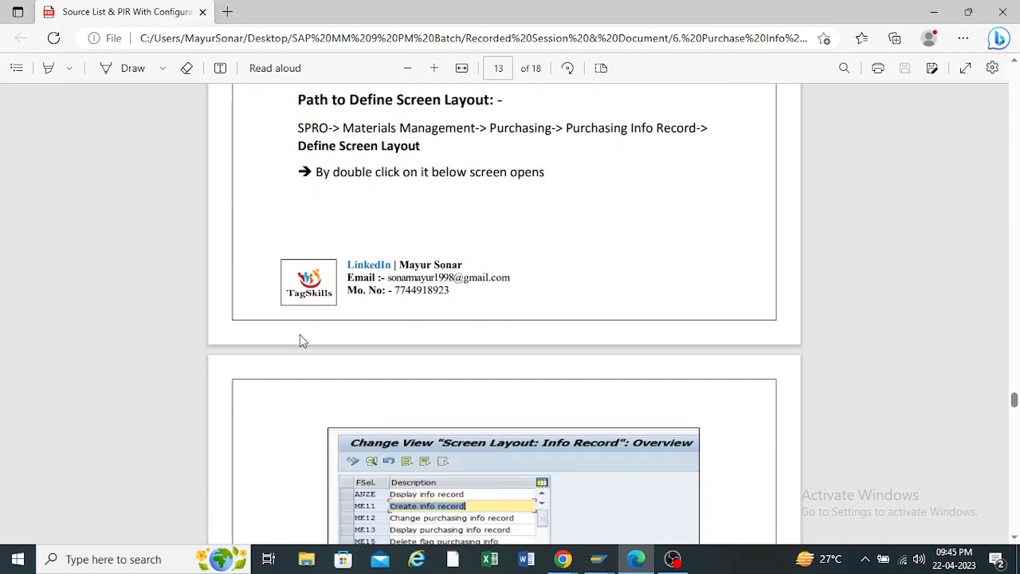
scroll(300, 336, up, 2)
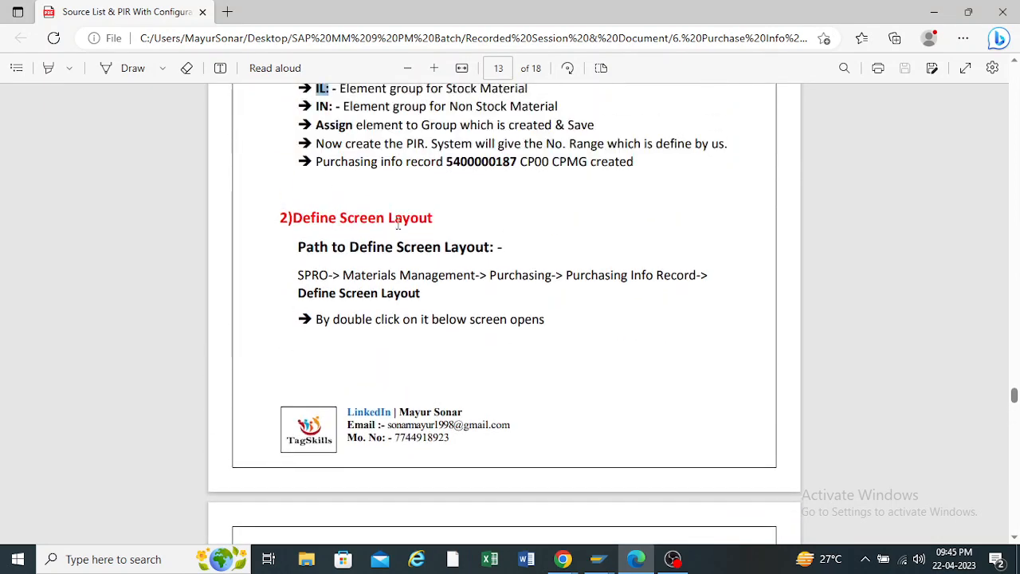
Switch to the number range session in SAP, return to the IMG and open Define Screen Layout for the purchasing info record
mouse_move(672, 558)
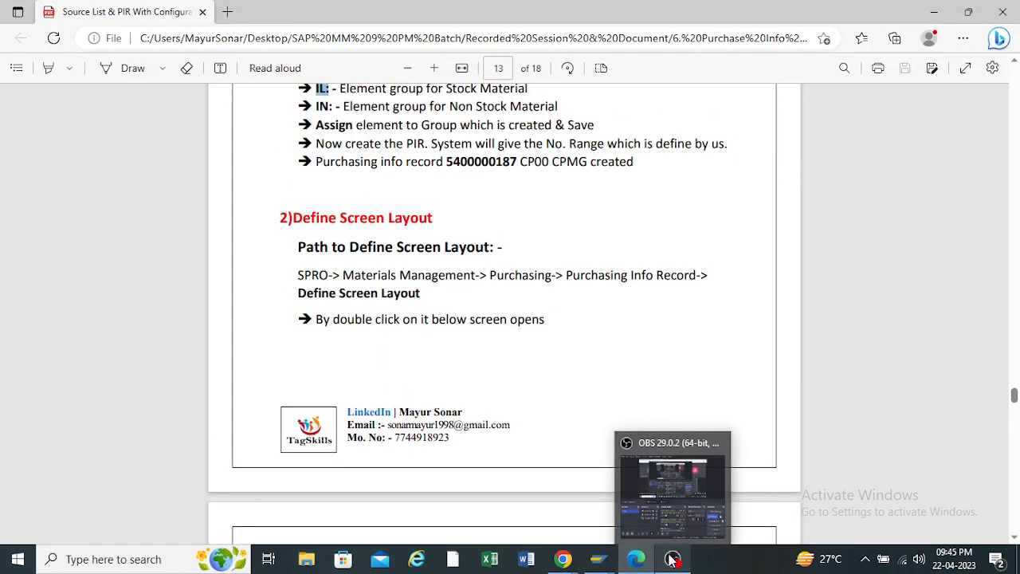
mouse_move(598, 558)
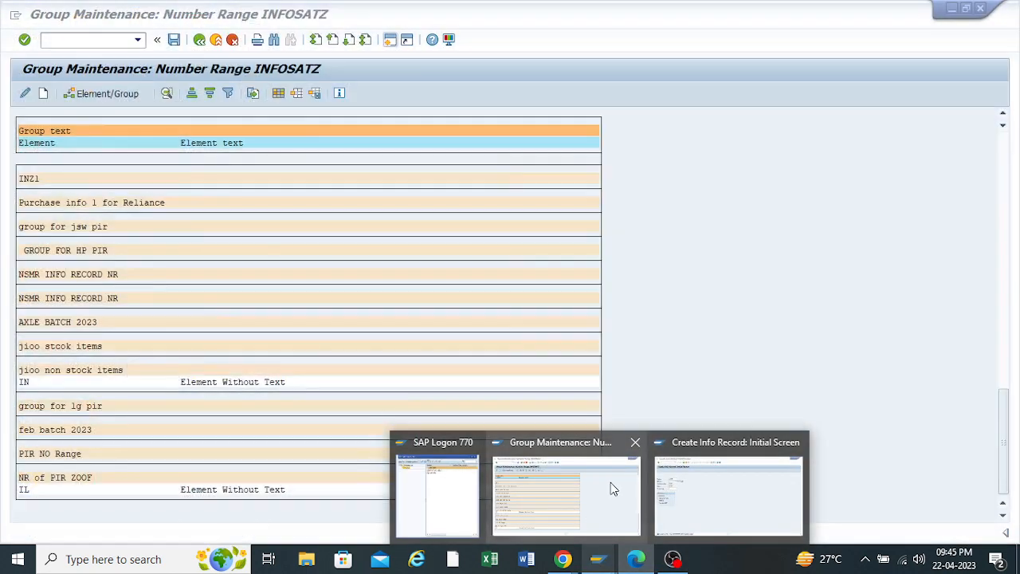
click(566, 494)
click(199, 39)
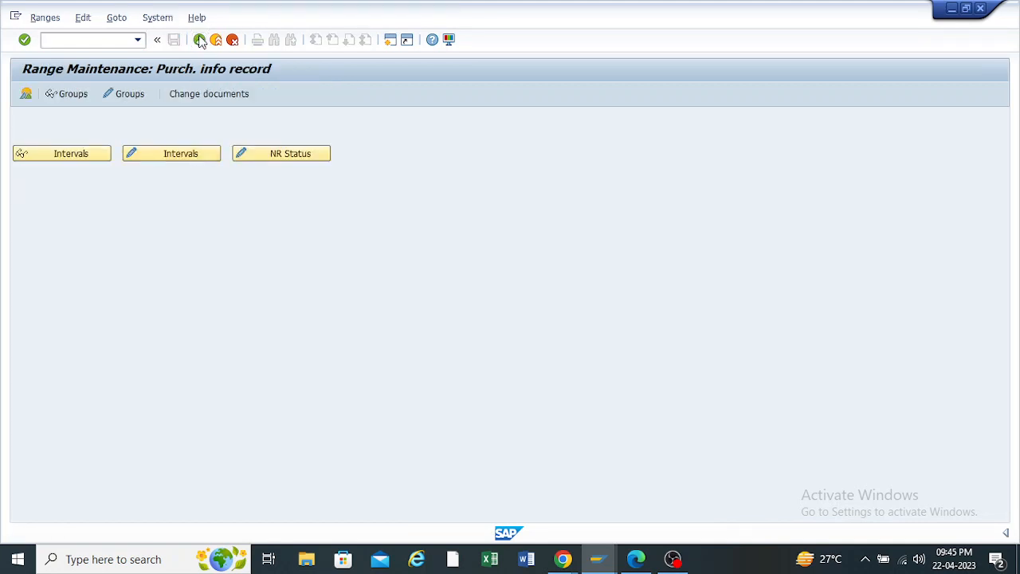
click(199, 40)
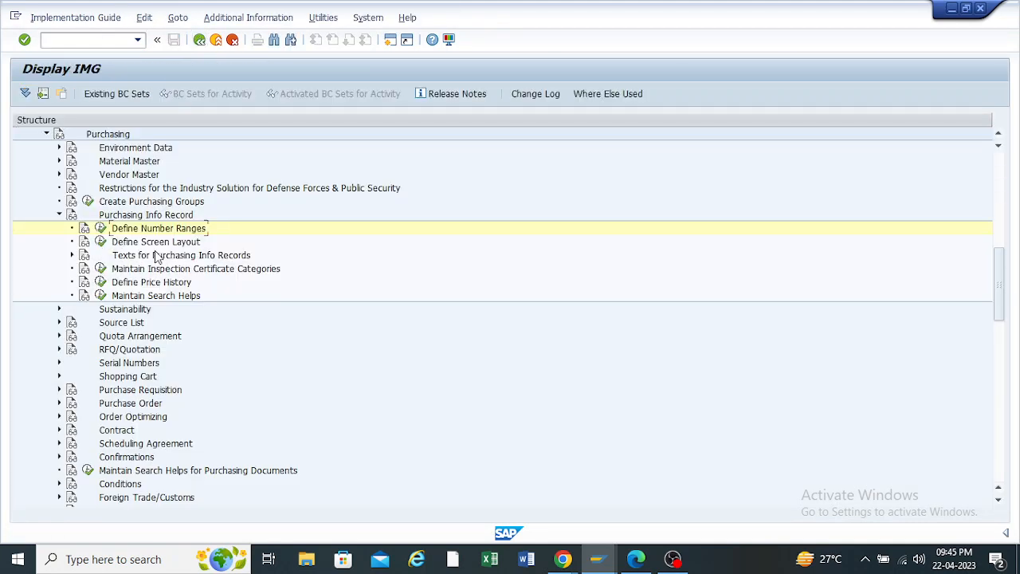
click(99, 241)
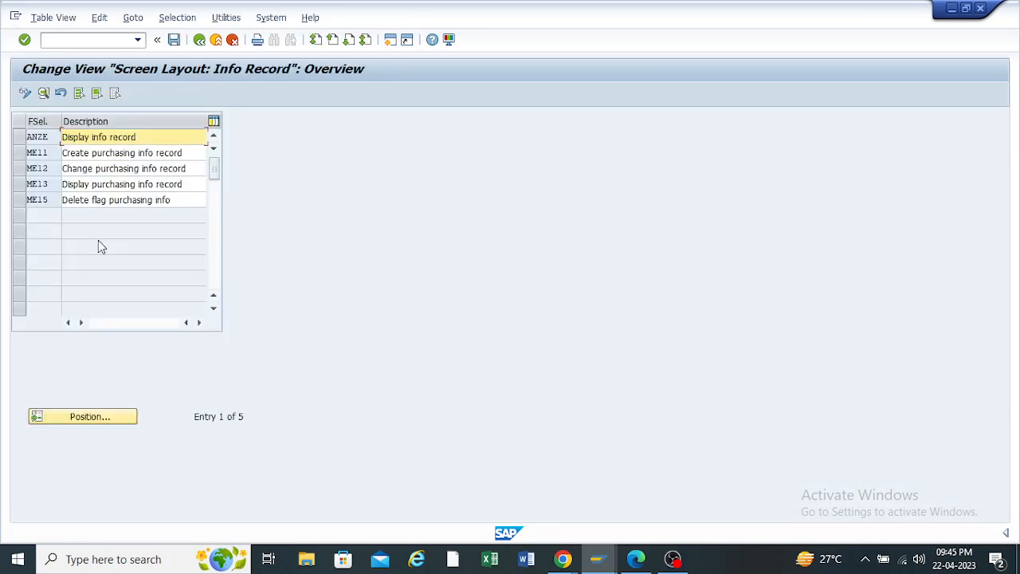
click(37, 153)
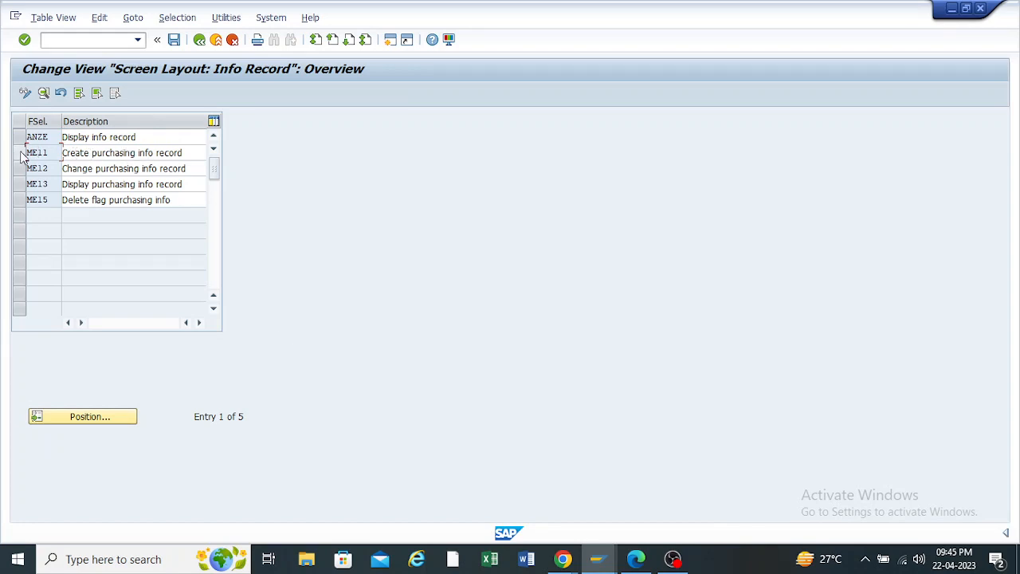
Switch to the Create Info Record session, change the material to 78144 and proceed to its general data
click(594, 561)
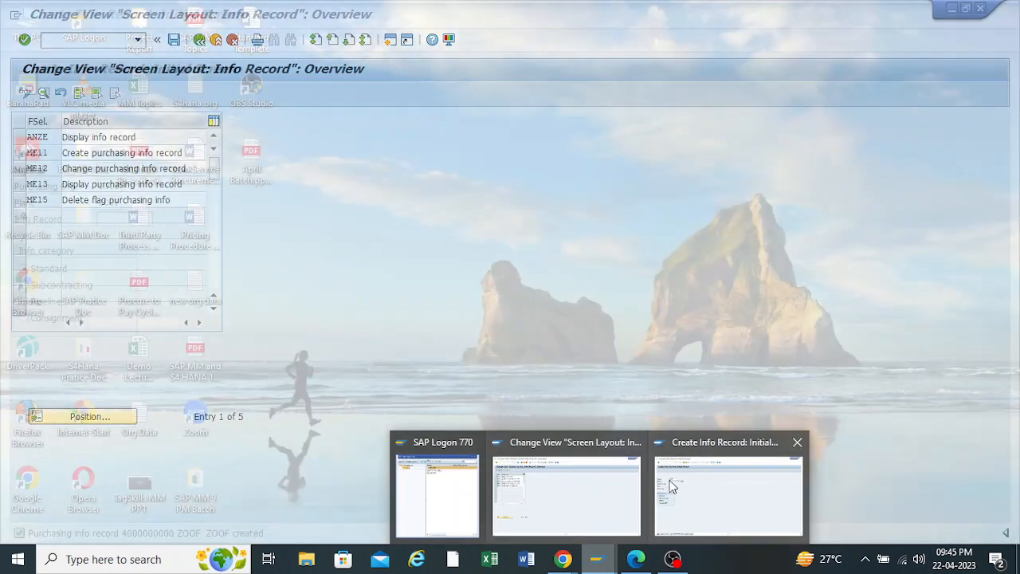
click(675, 481)
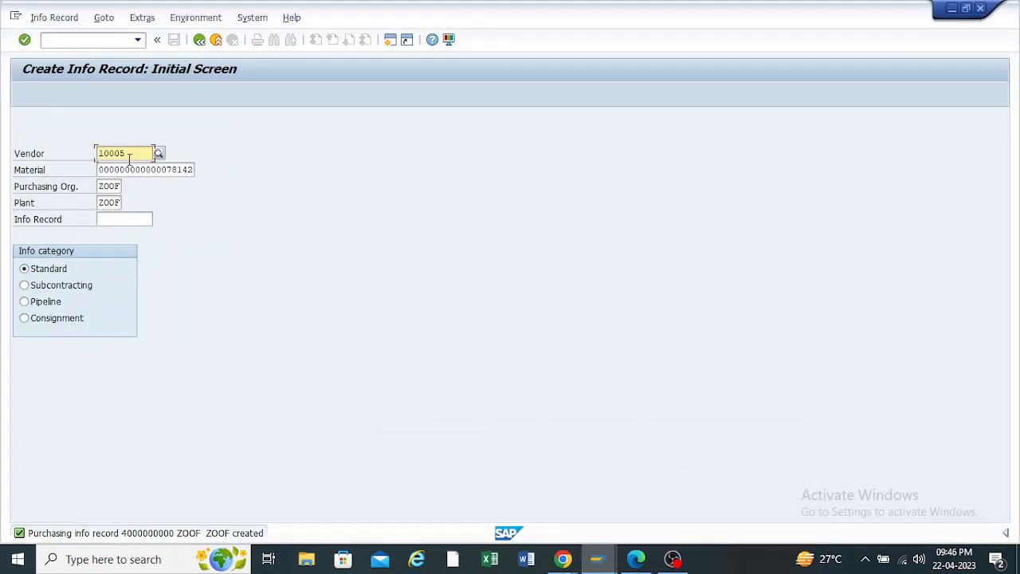
click(160, 153)
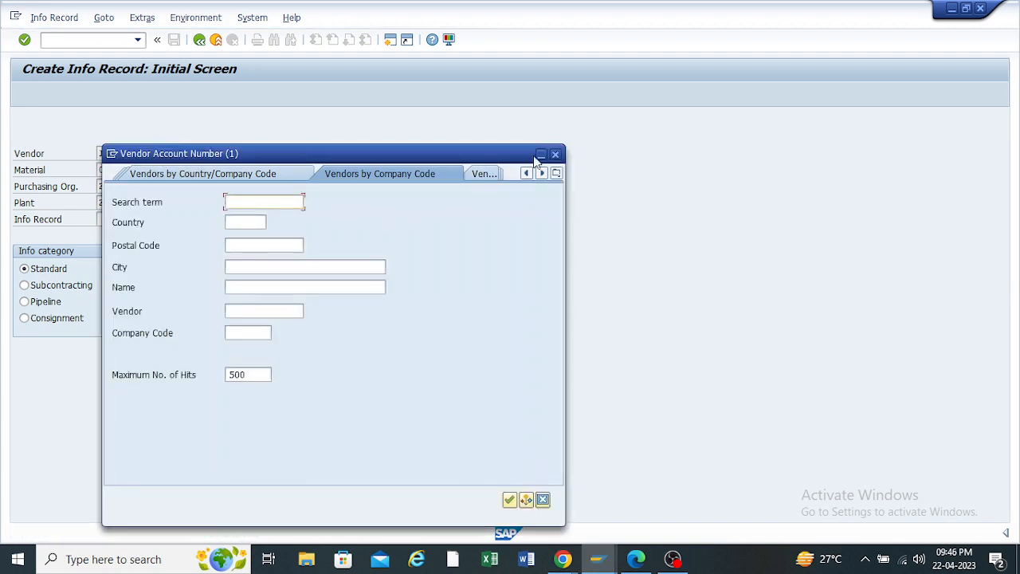
key(Escape)
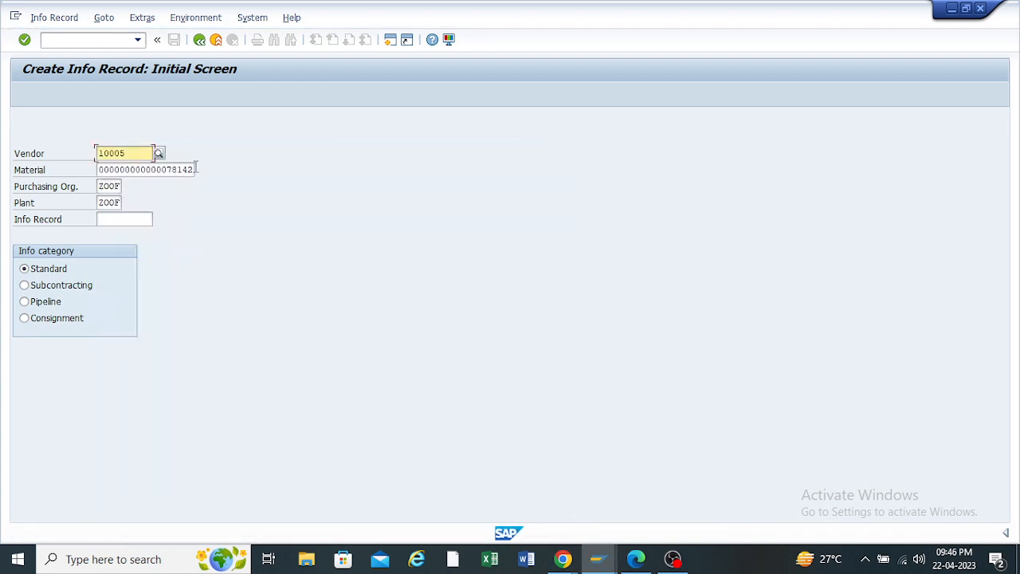
click(191, 169)
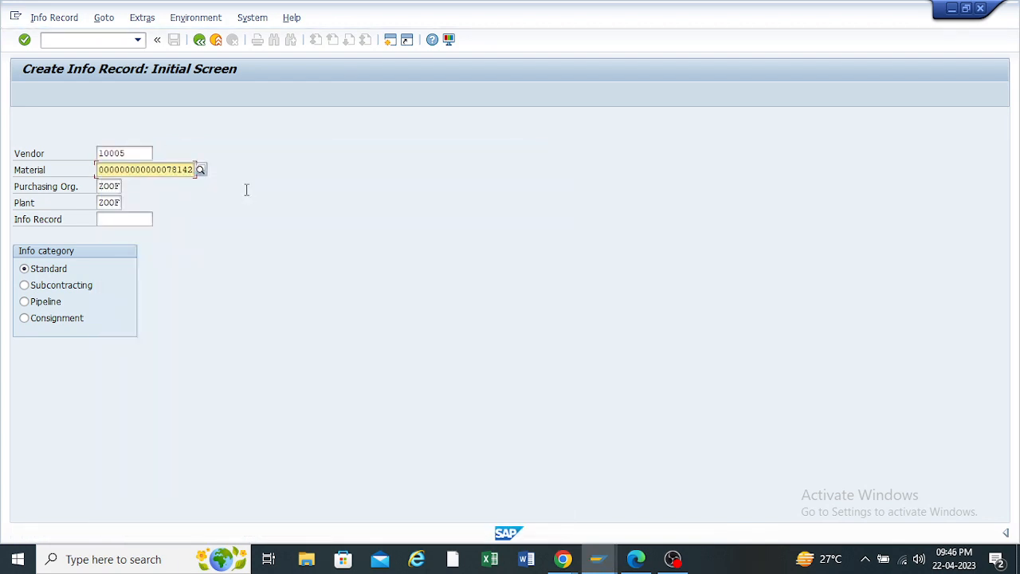
key(BackSpace)
text(4)
key(Return)
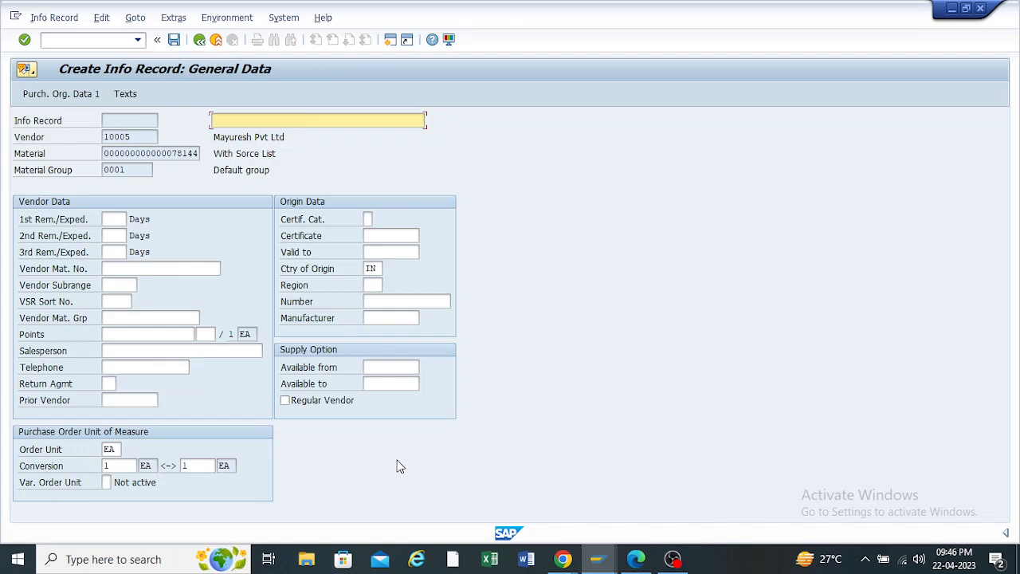
Give the info record for material 78144 the text Purchase Info Record Vendor and proceed to the purchasing organization data
click(359, 115)
click(291, 134)
key(Return)
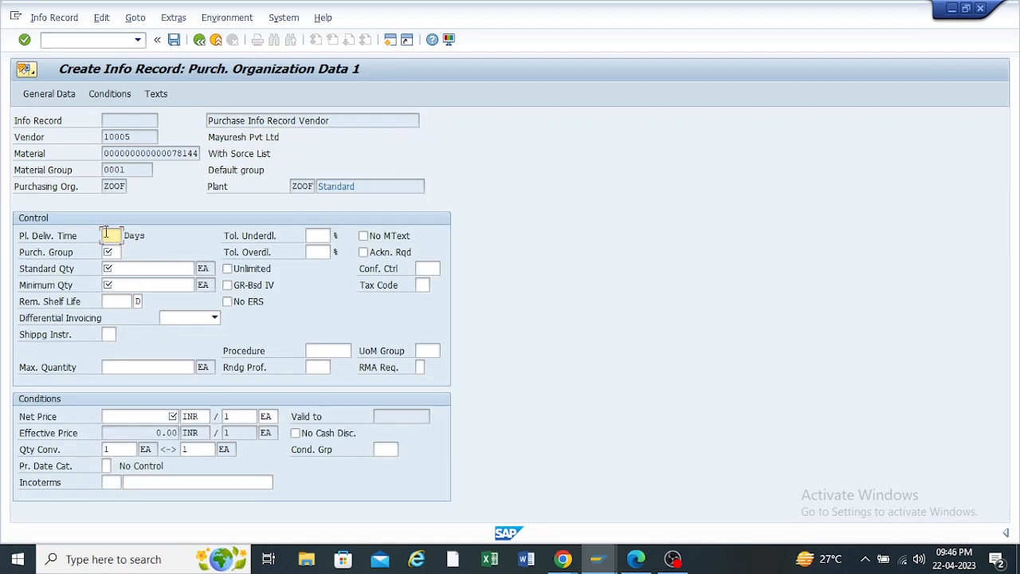
click(116, 252)
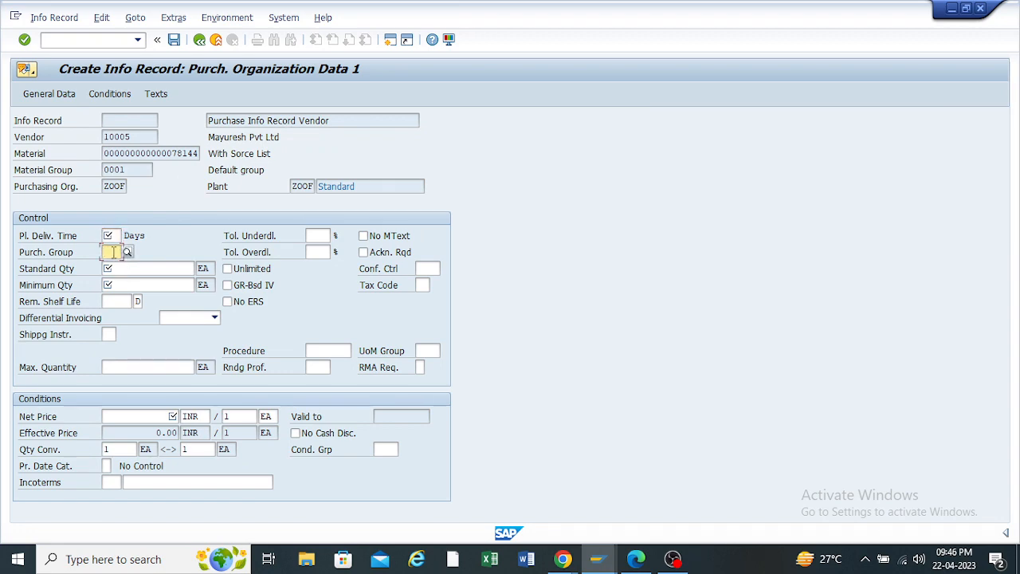
Switch to the Screen Layout session and open the GR/IR Control fields for ME11, Create purchasing info record
click(597, 559)
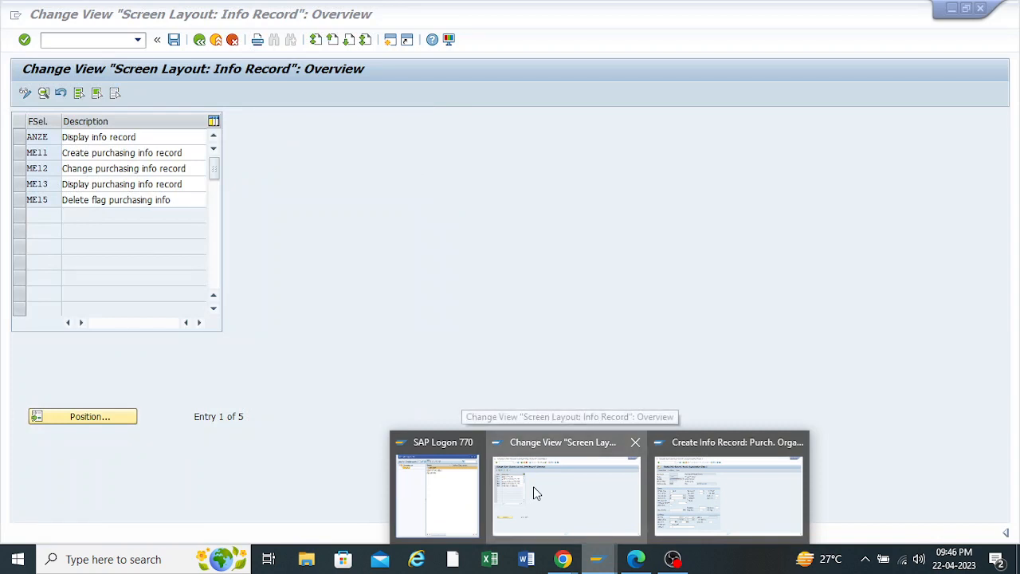
click(534, 486)
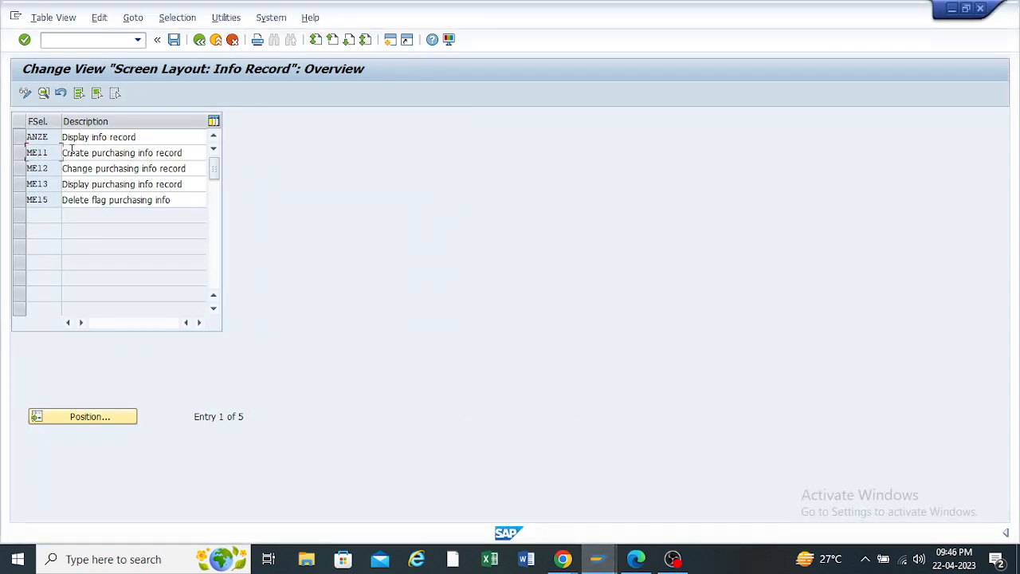
click(36, 152)
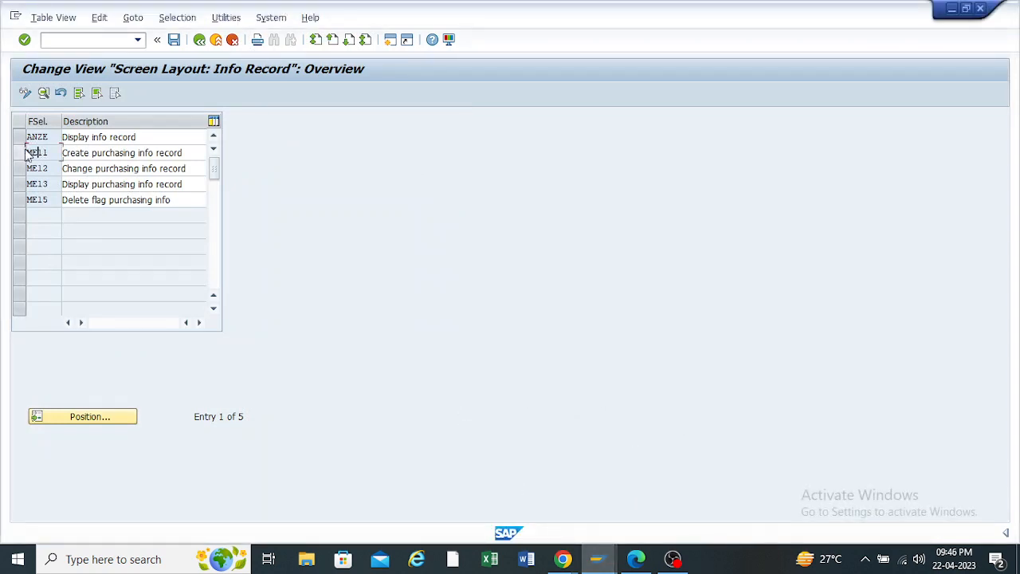
double_click(82, 152)
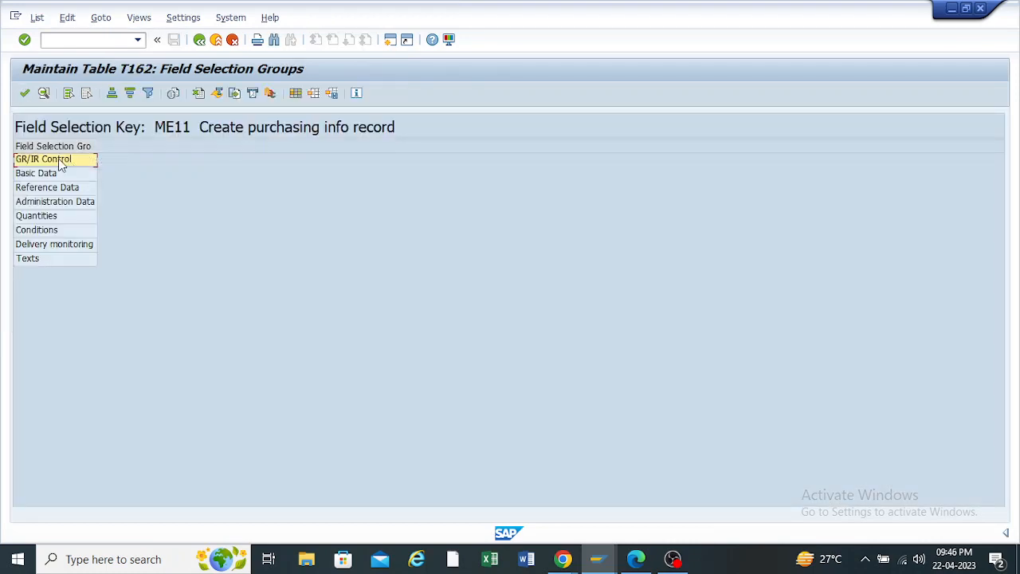
double_click(59, 163)
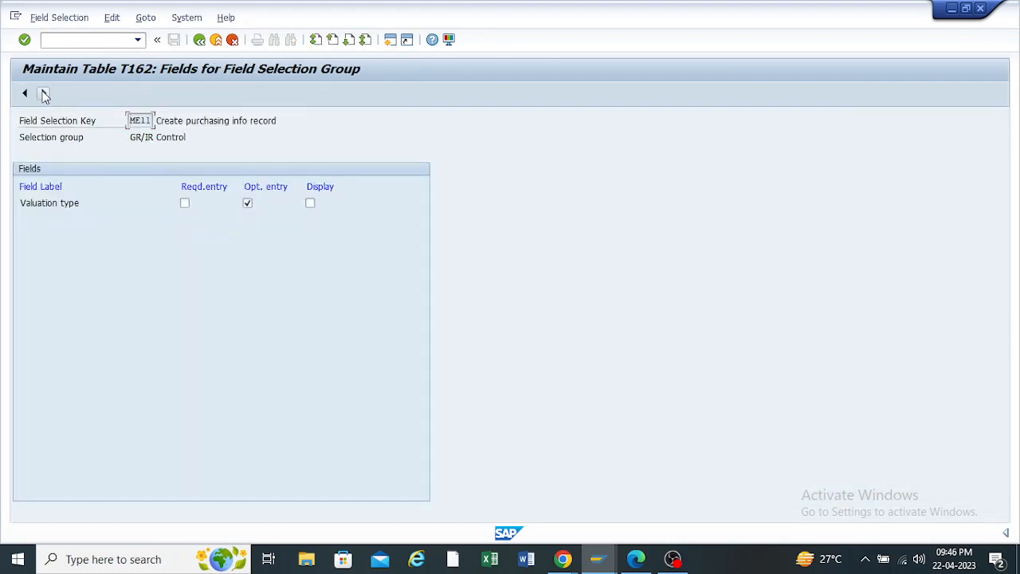
Advance to the Reference Data fields for ME11 and make Purchasing group an optional entry
click(44, 94)
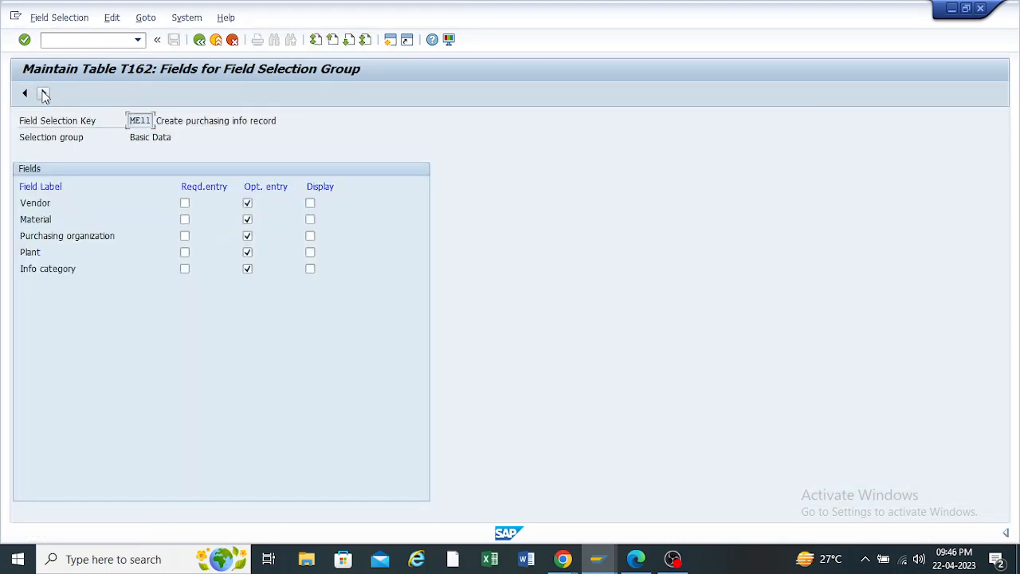
click(44, 94)
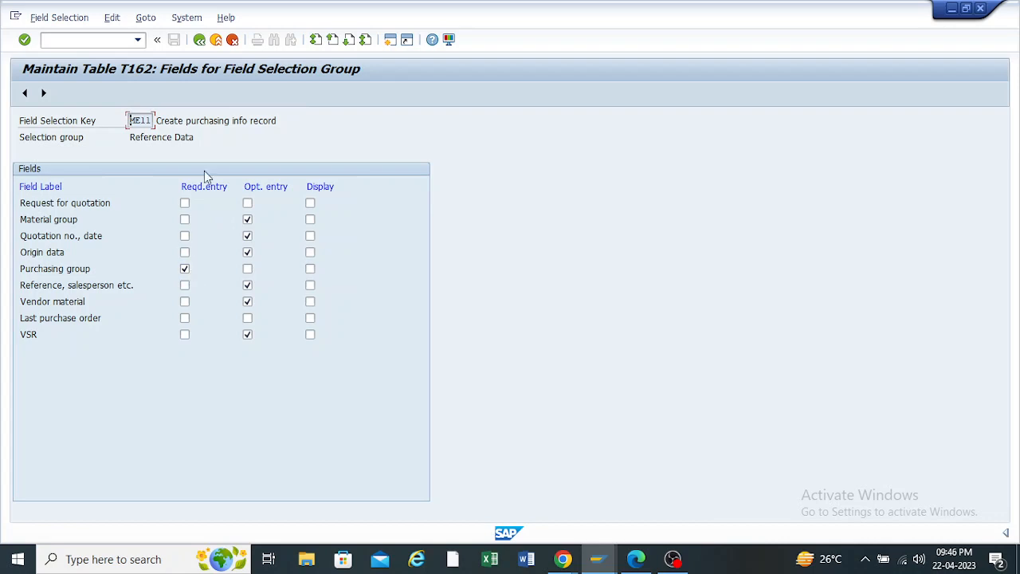
click(248, 269)
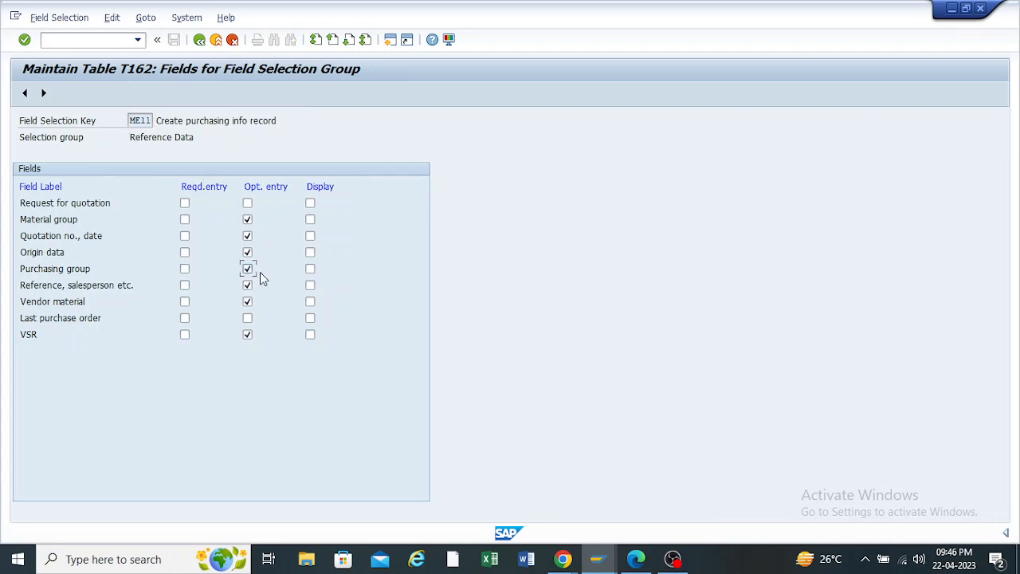
Save the info record screen layout in customizing request NSPK900762 and return to the IMG
click(199, 40)
click(199, 40)
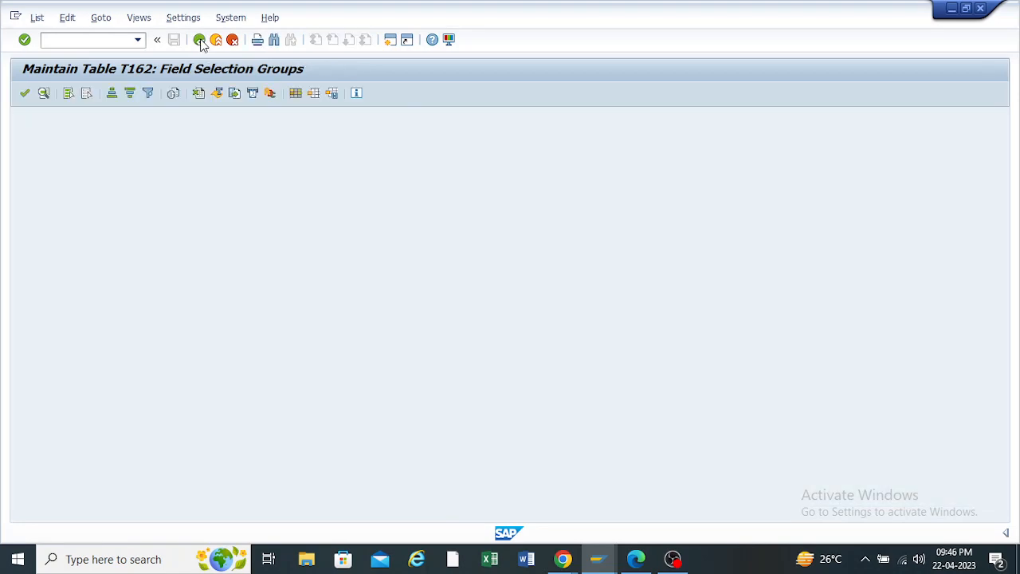
click(175, 39)
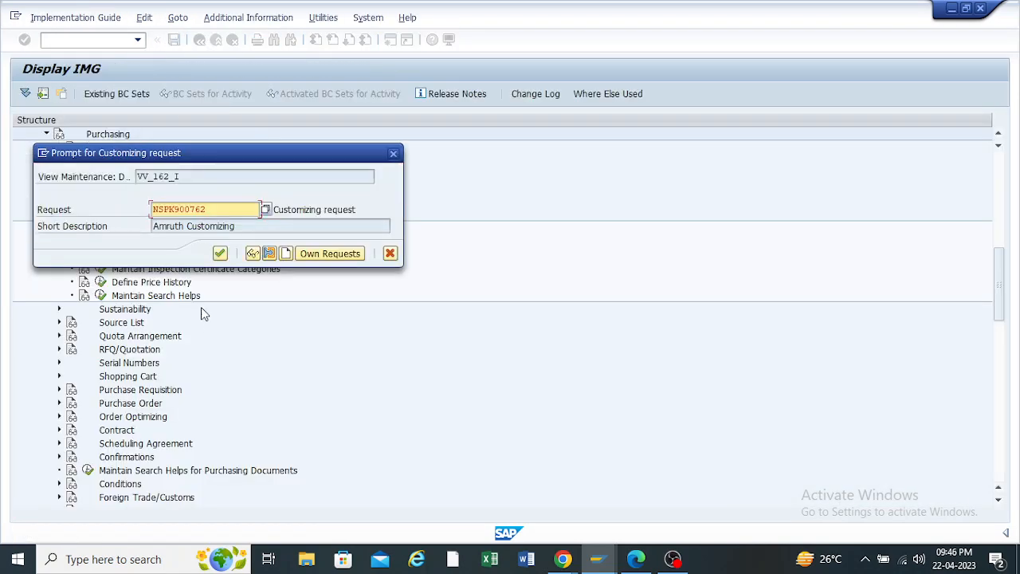
click(220, 253)
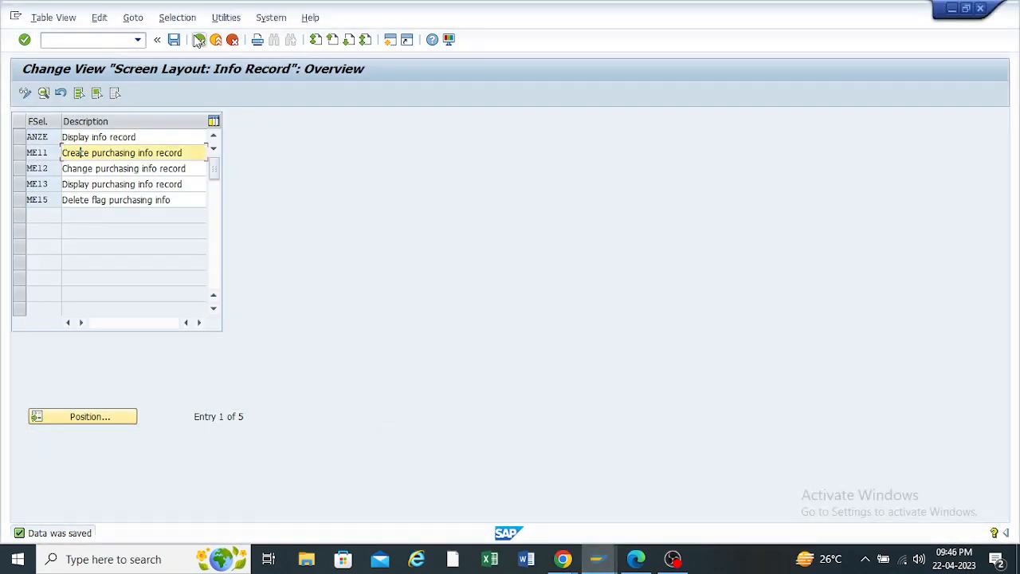
click(200, 40)
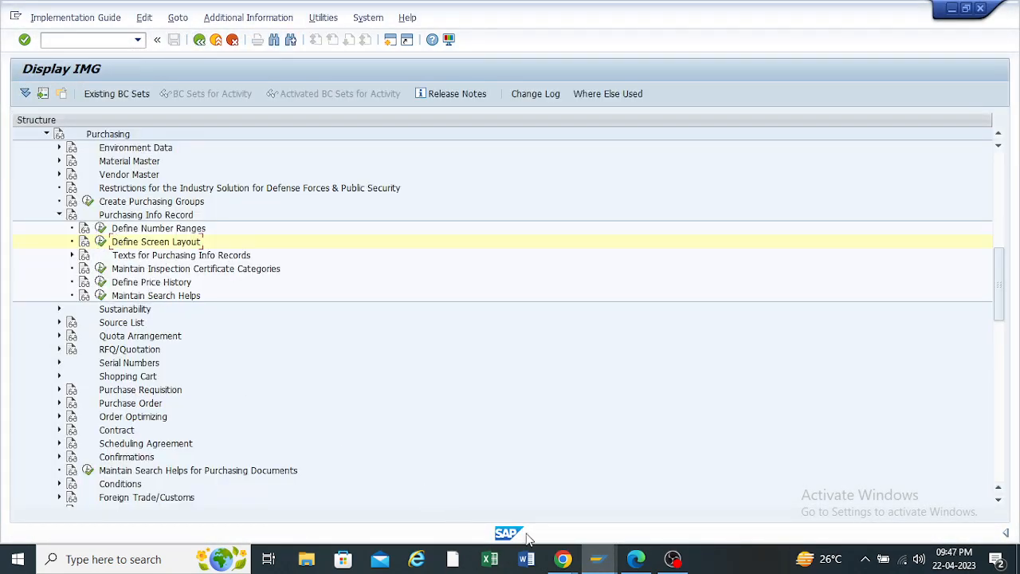
Switch to the Create Info Record session and leave the unfinished entry for material 78144, returning to SAP Easy Access
mouse_move(597, 558)
click(690, 484)
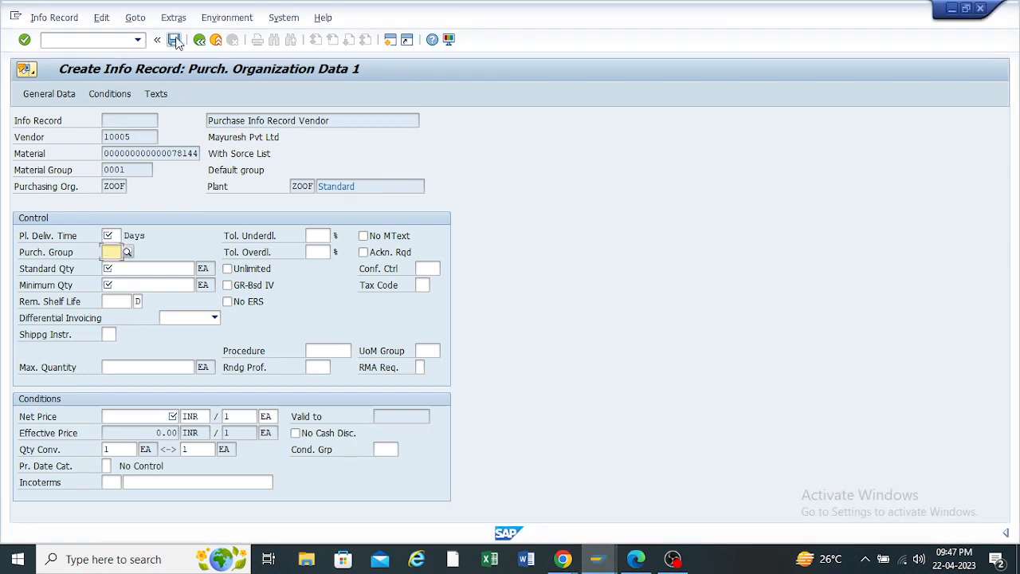
click(199, 40)
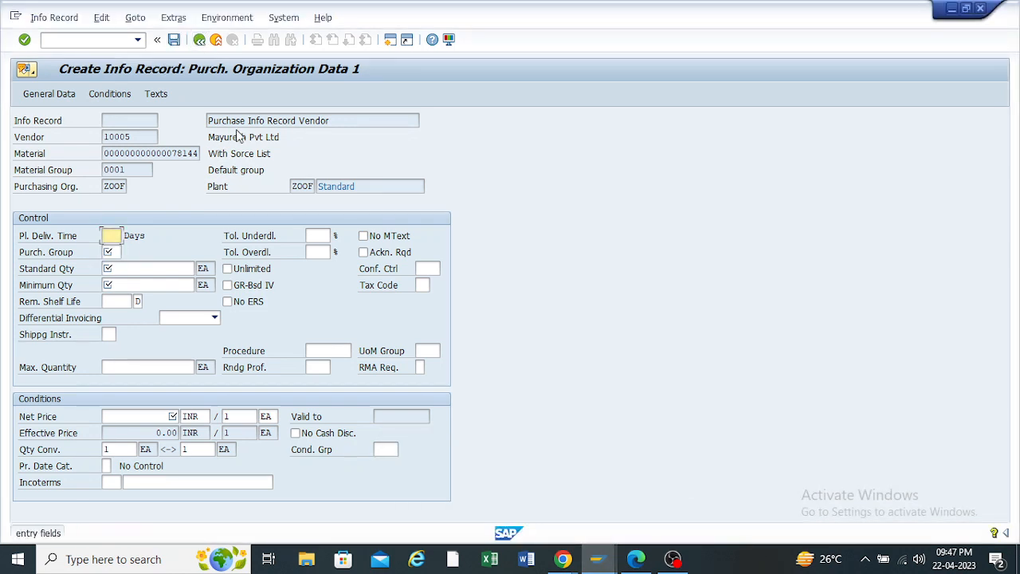
click(215, 40)
click(268, 279)
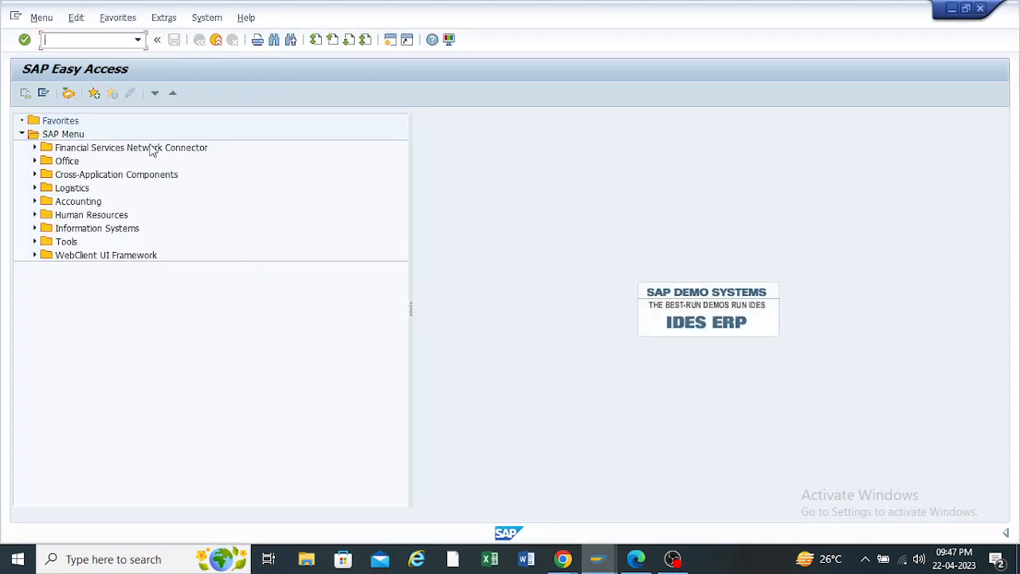
Restart ME11 with the retained vendor, material 78144 and plant ZOOF, and proceed to the purchasing organization data
click(80, 43)
click(68, 55)
key(Return)
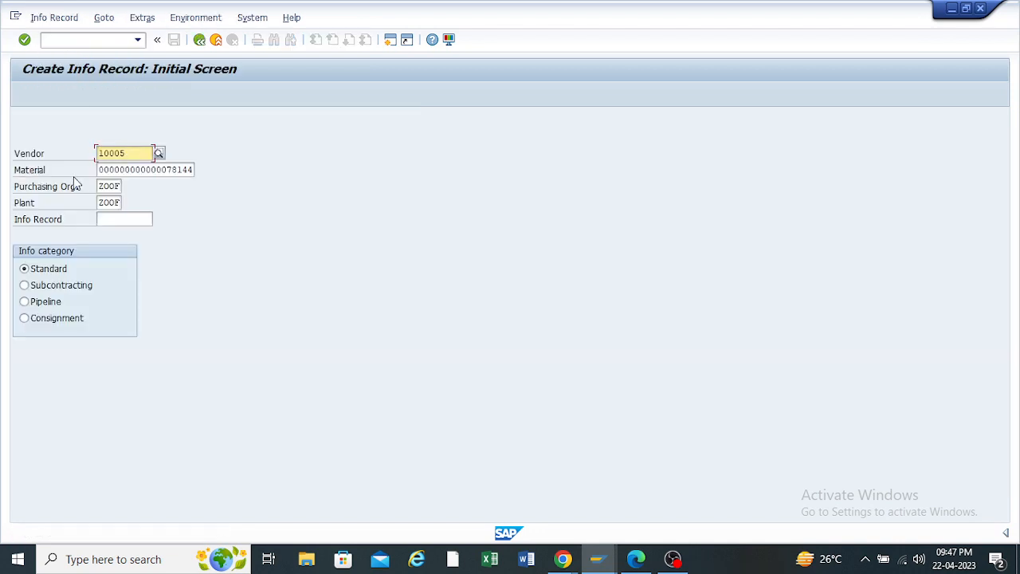
key(Return)
key(Return)
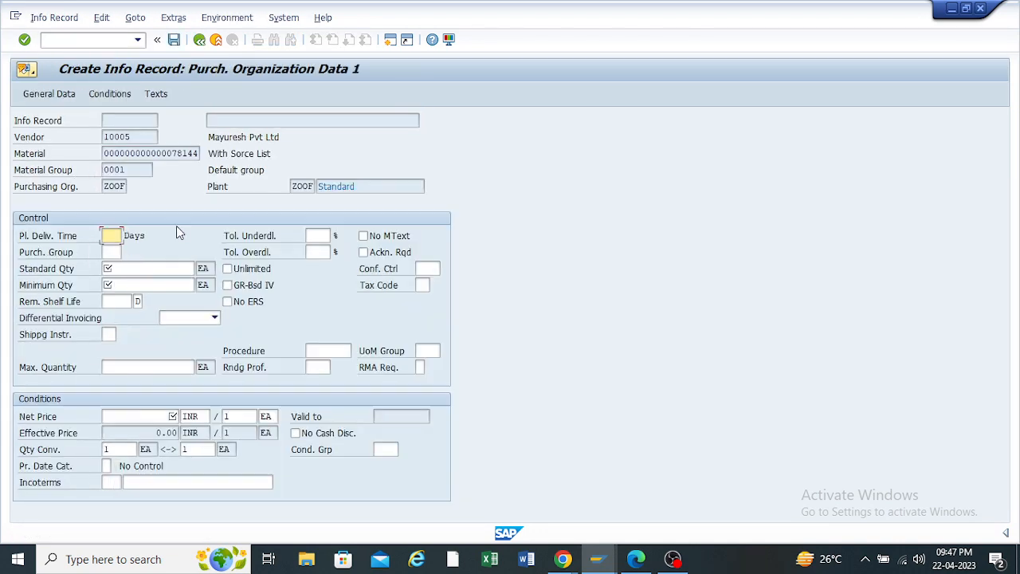
Check whether Purch. Group is a required entry compared with the neighbouring control fields of the info record
click(118, 251)
click(168, 268)
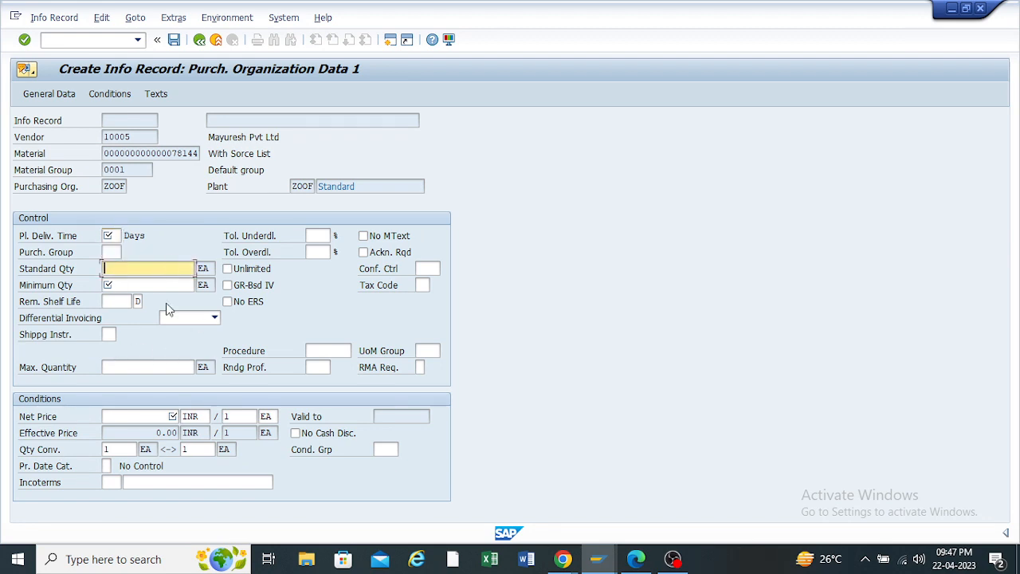
click(111, 252)
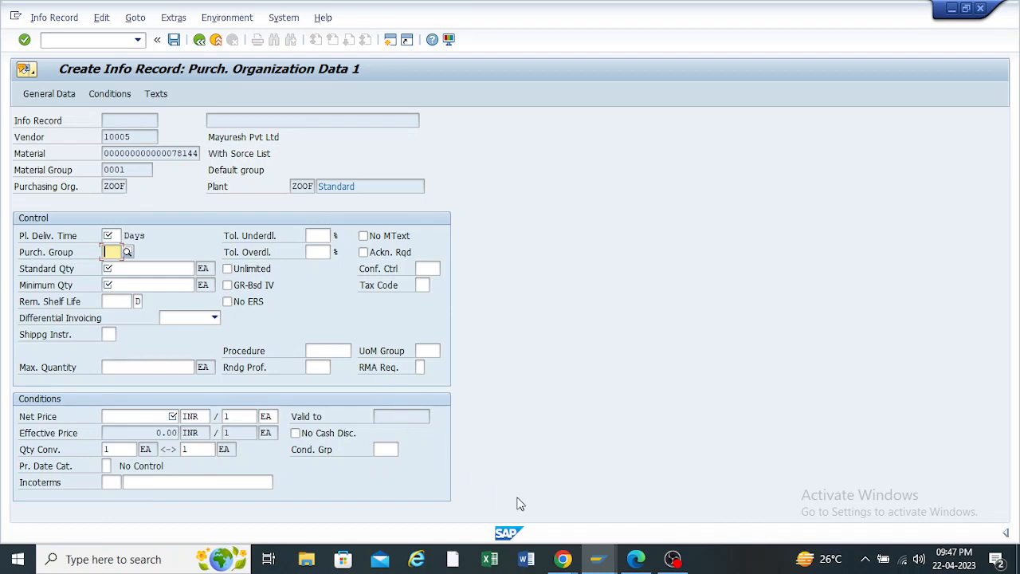
Switch to the IMG session, review the Define Screen Layout overview for info records, and exit to the customizing project screen
click(600, 558)
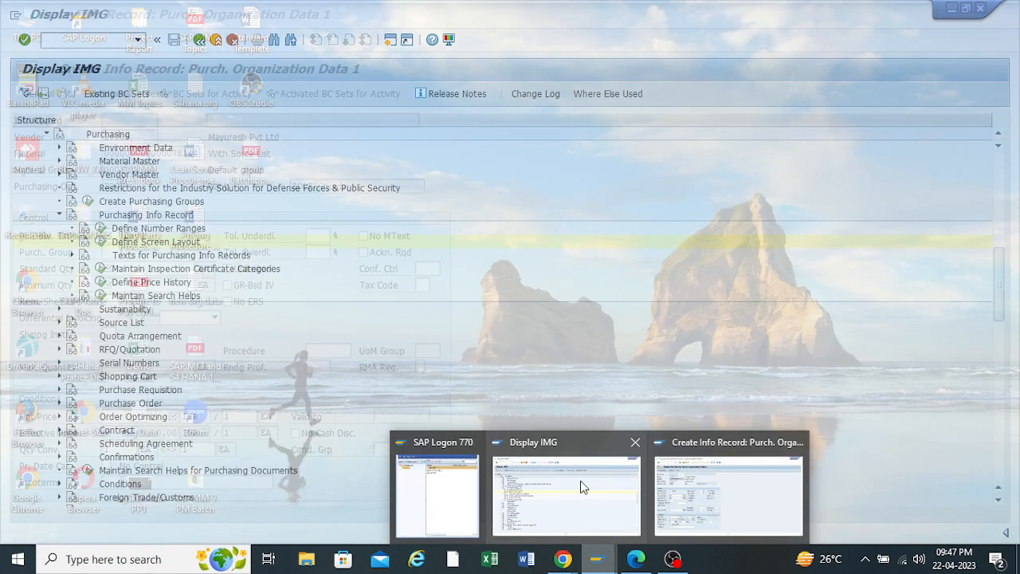
click(581, 487)
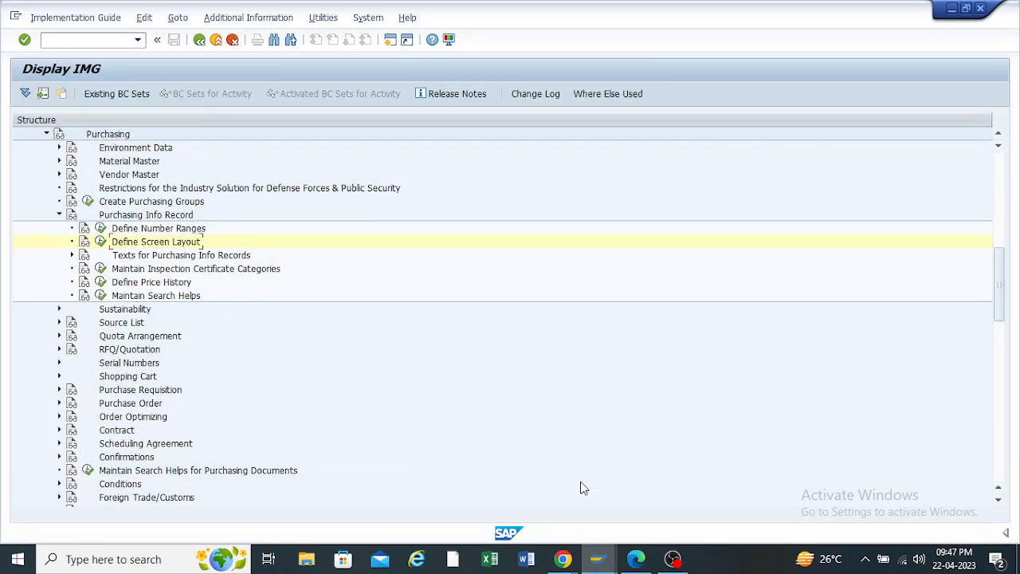
click(102, 242)
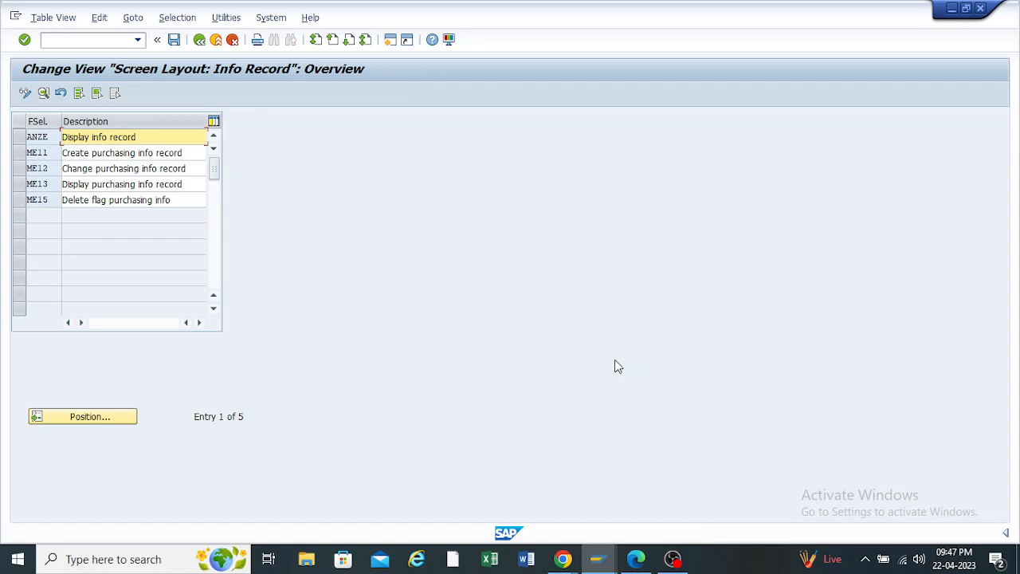
click(200, 40)
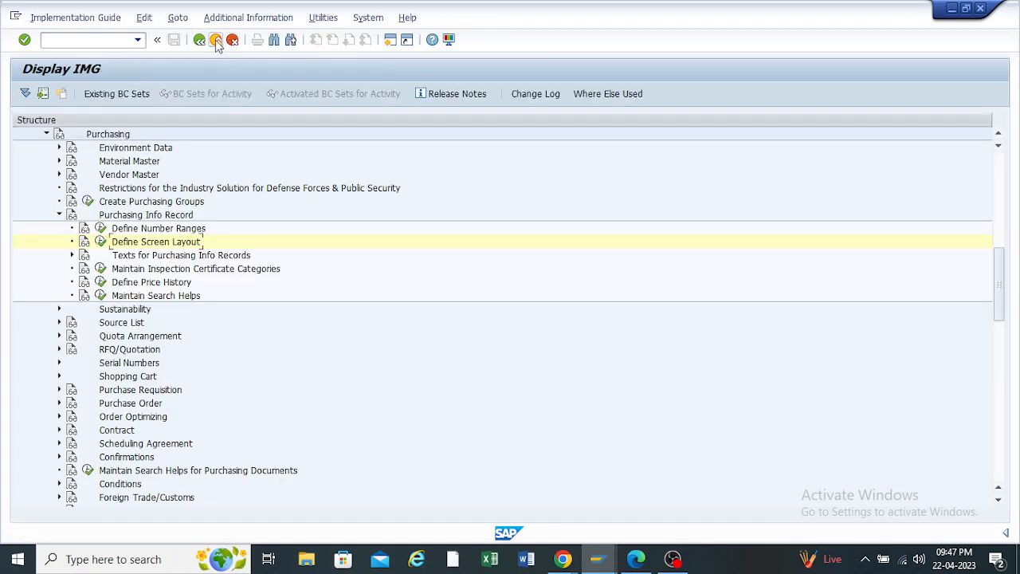
click(216, 40)
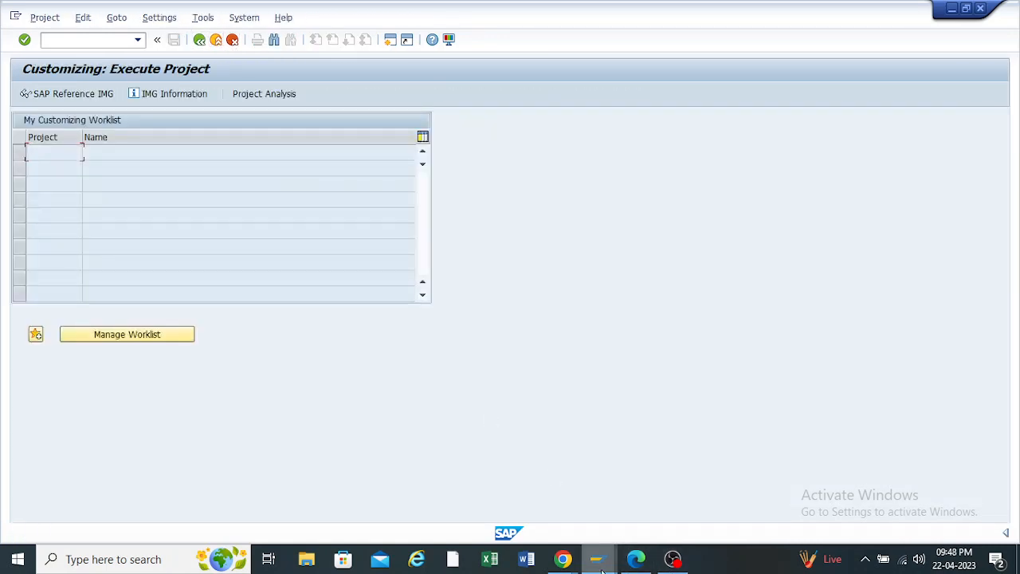
Switch to the Google Meet call in Chrome, stop presenting the screen, and bring up the screen recorder
click(597, 558)
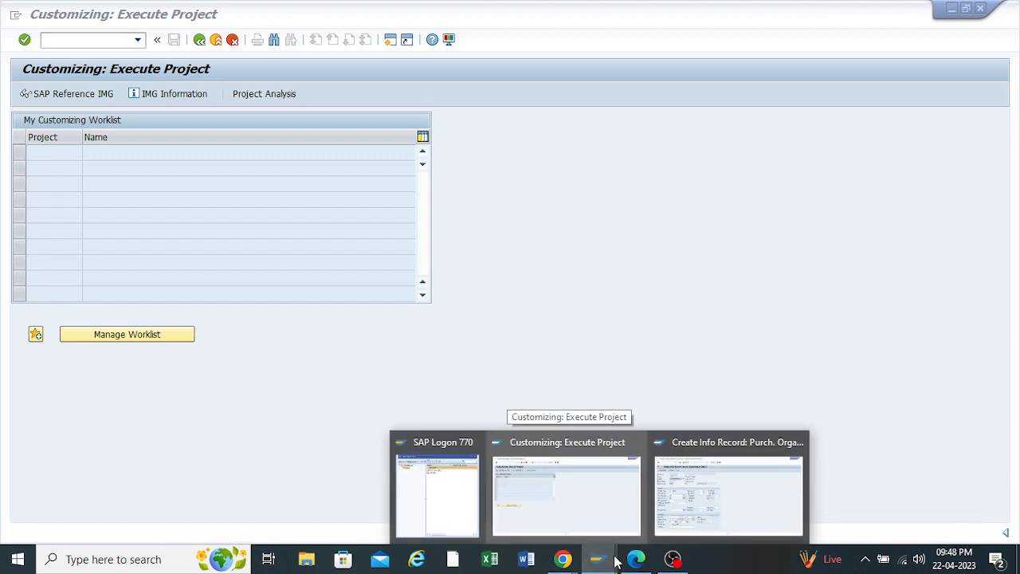
mouse_move(563, 565)
click(530, 500)
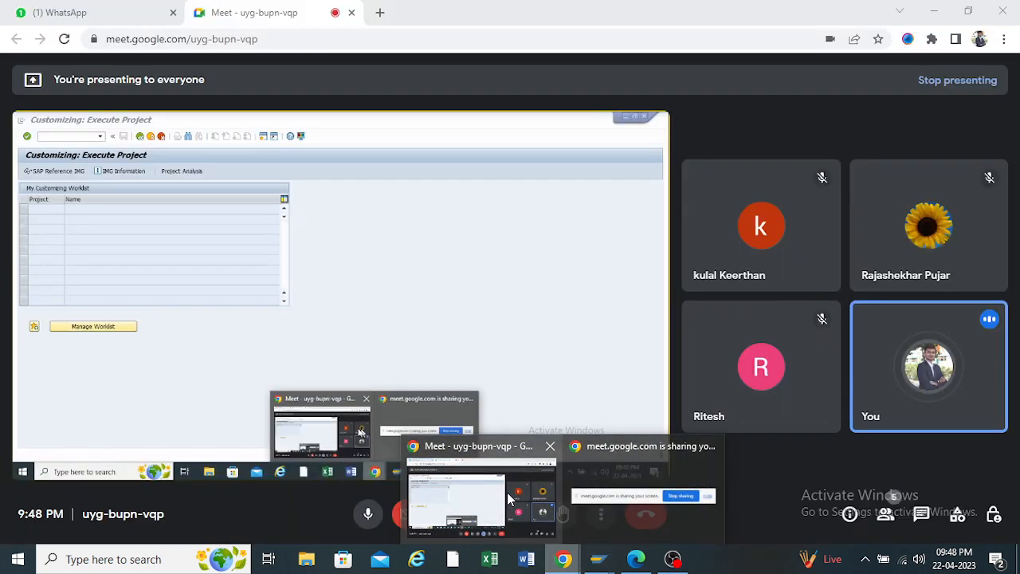
click(519, 515)
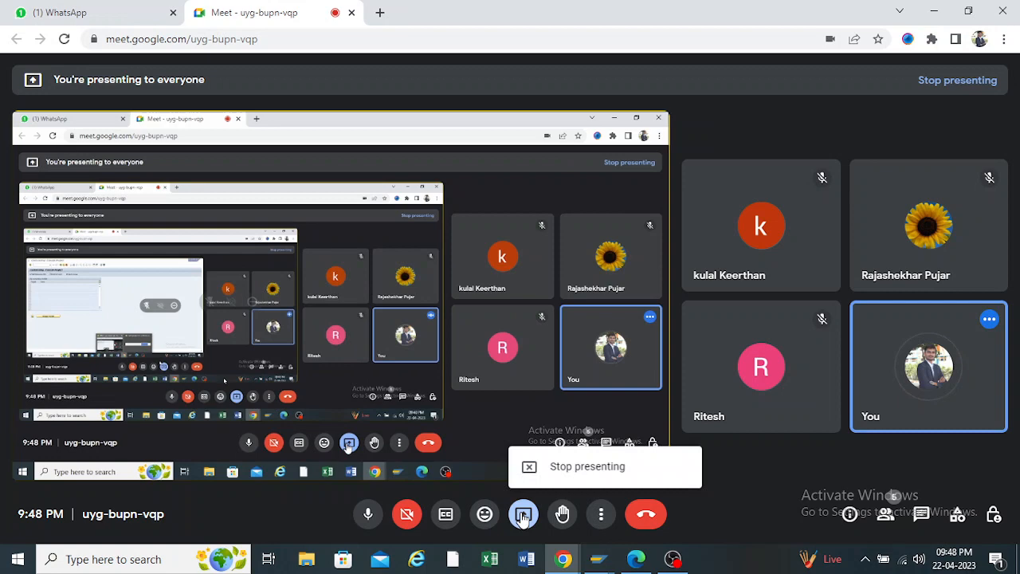
click(564, 468)
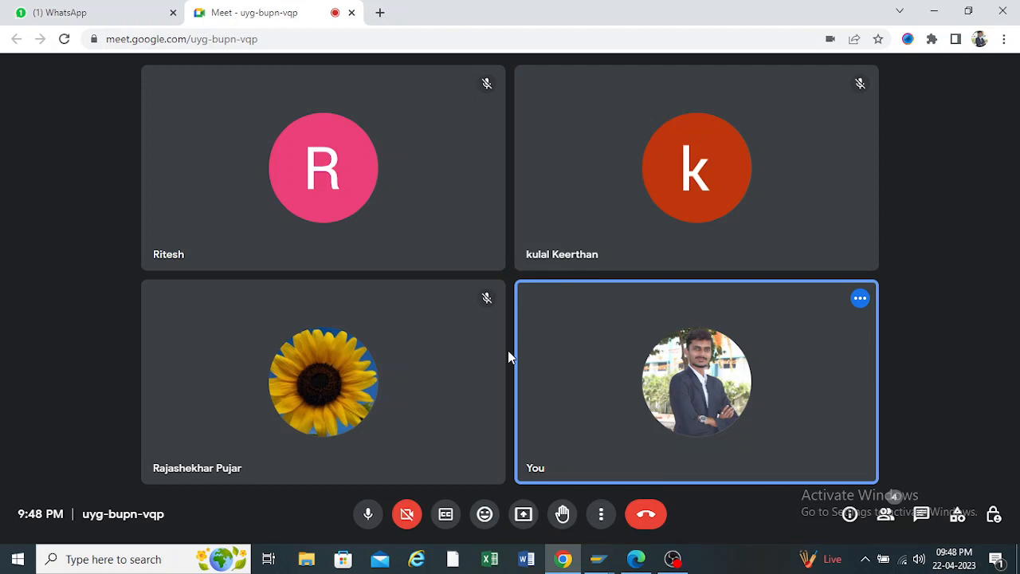
click(673, 559)
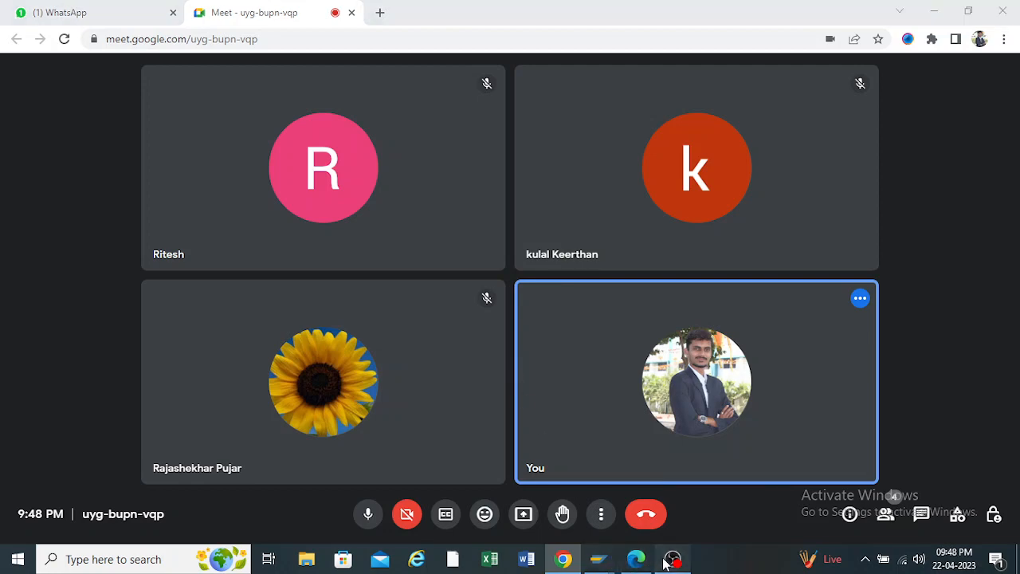